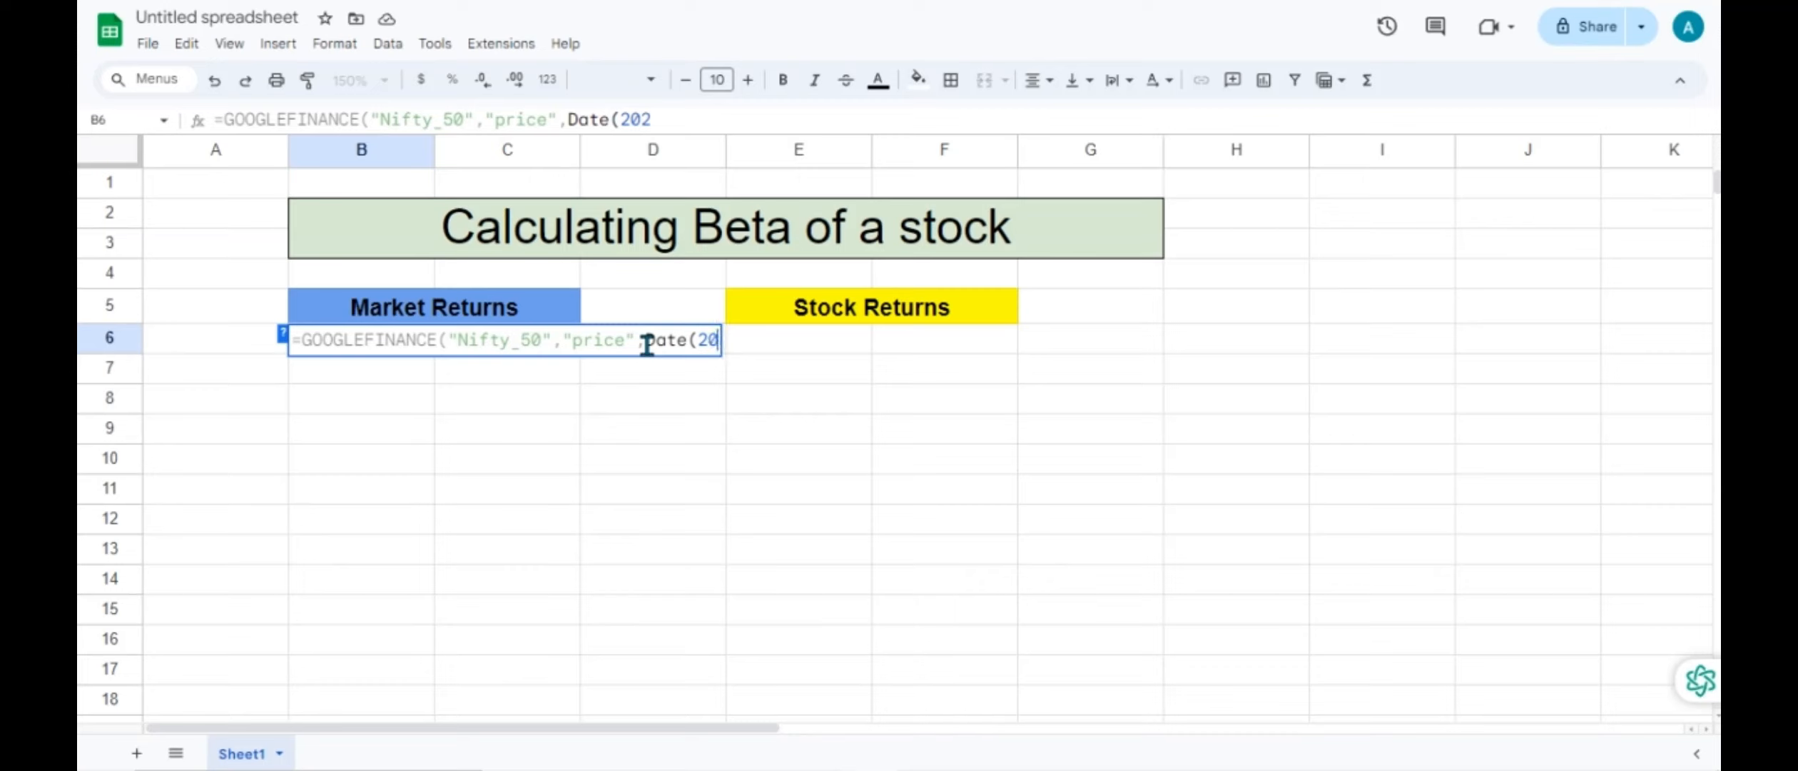
- Complete the Nifty_50 GOOGLEFINANCE formula in B6 with start date Date(2019,03,01), end date Date(2024,03,01) and the "weekly" interval
text(19,)
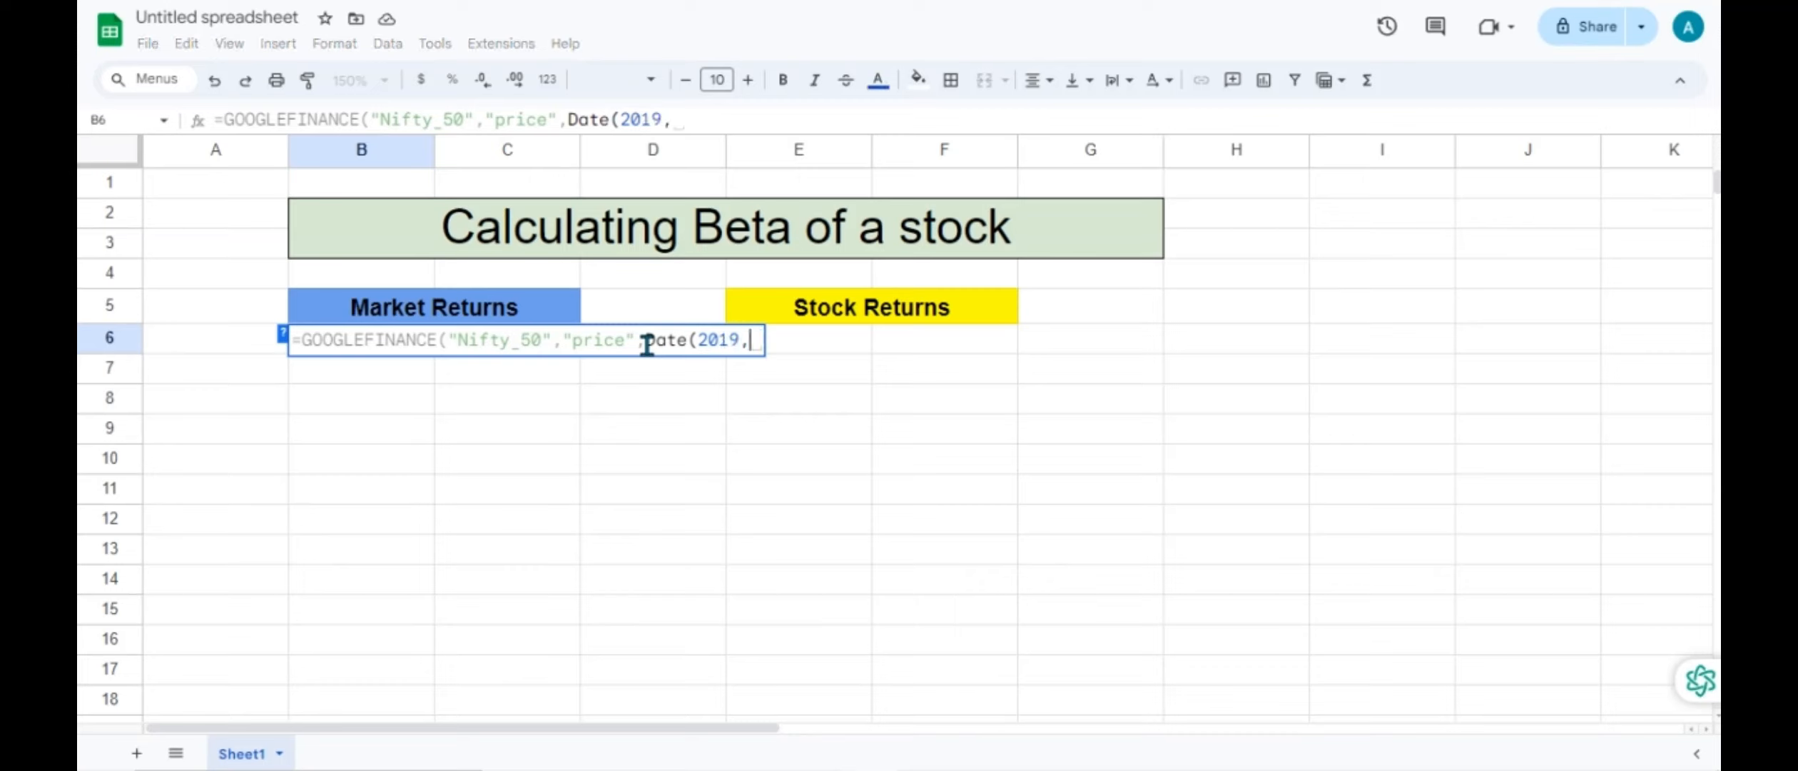
text(03,)
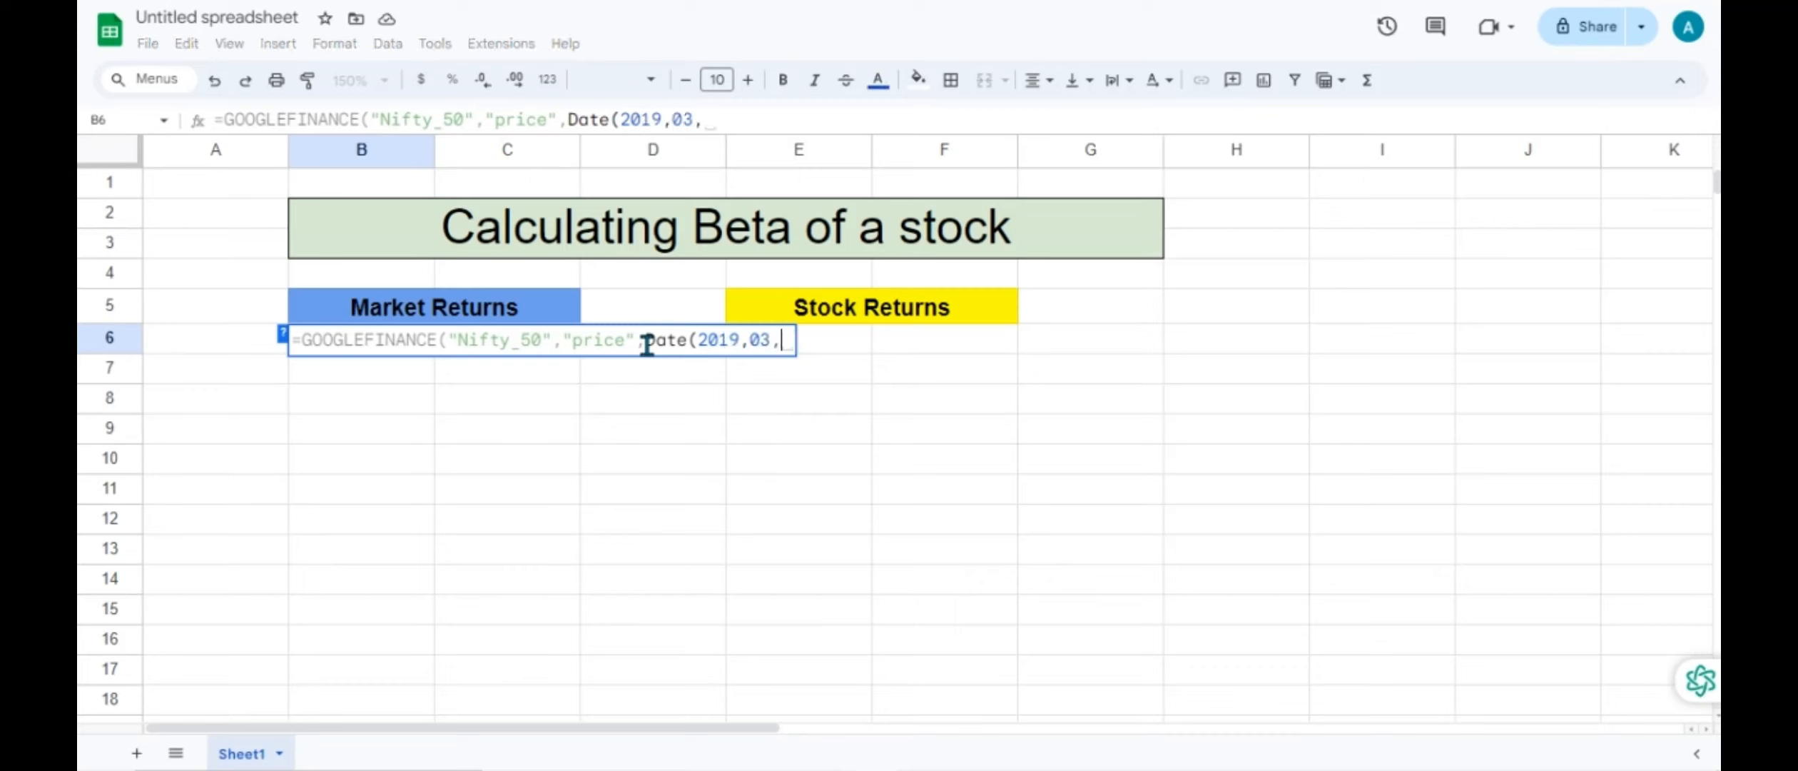
text(01))
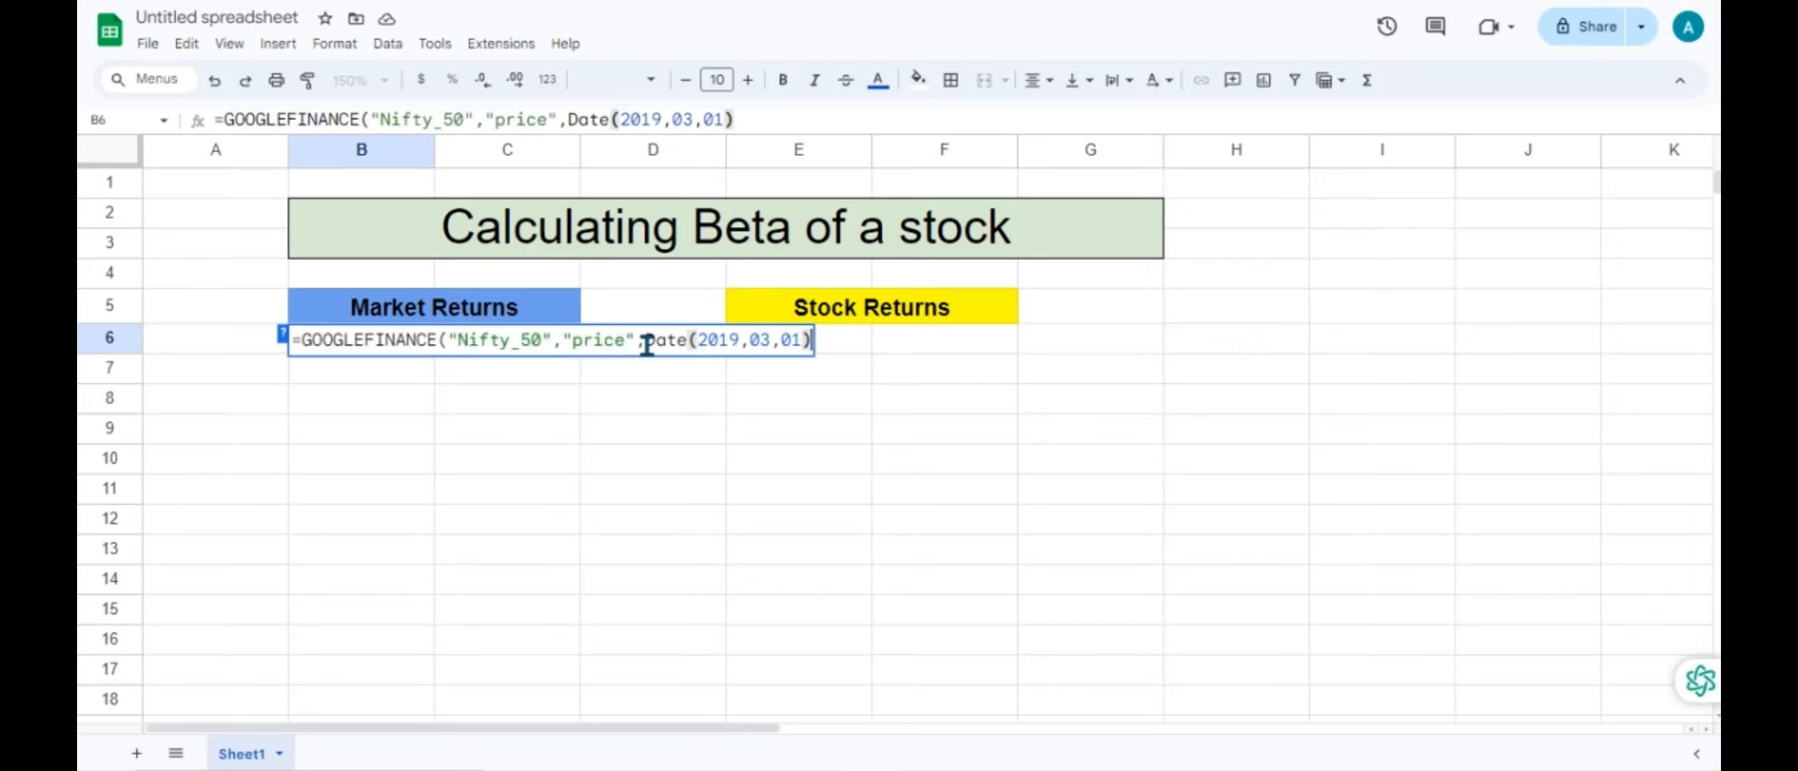
text(,Date()
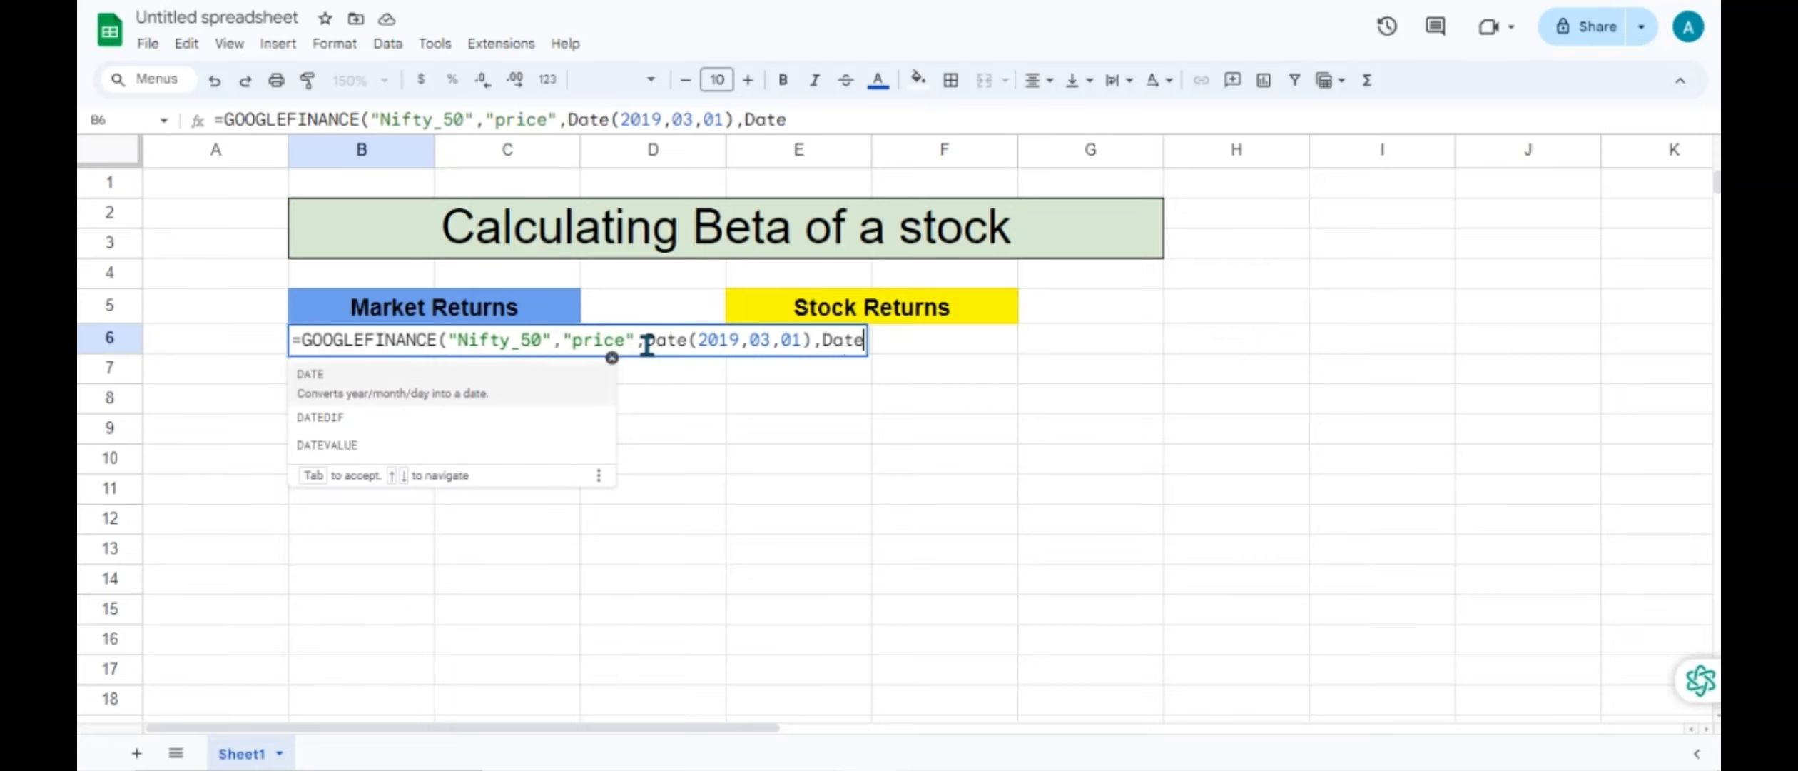
text(20)
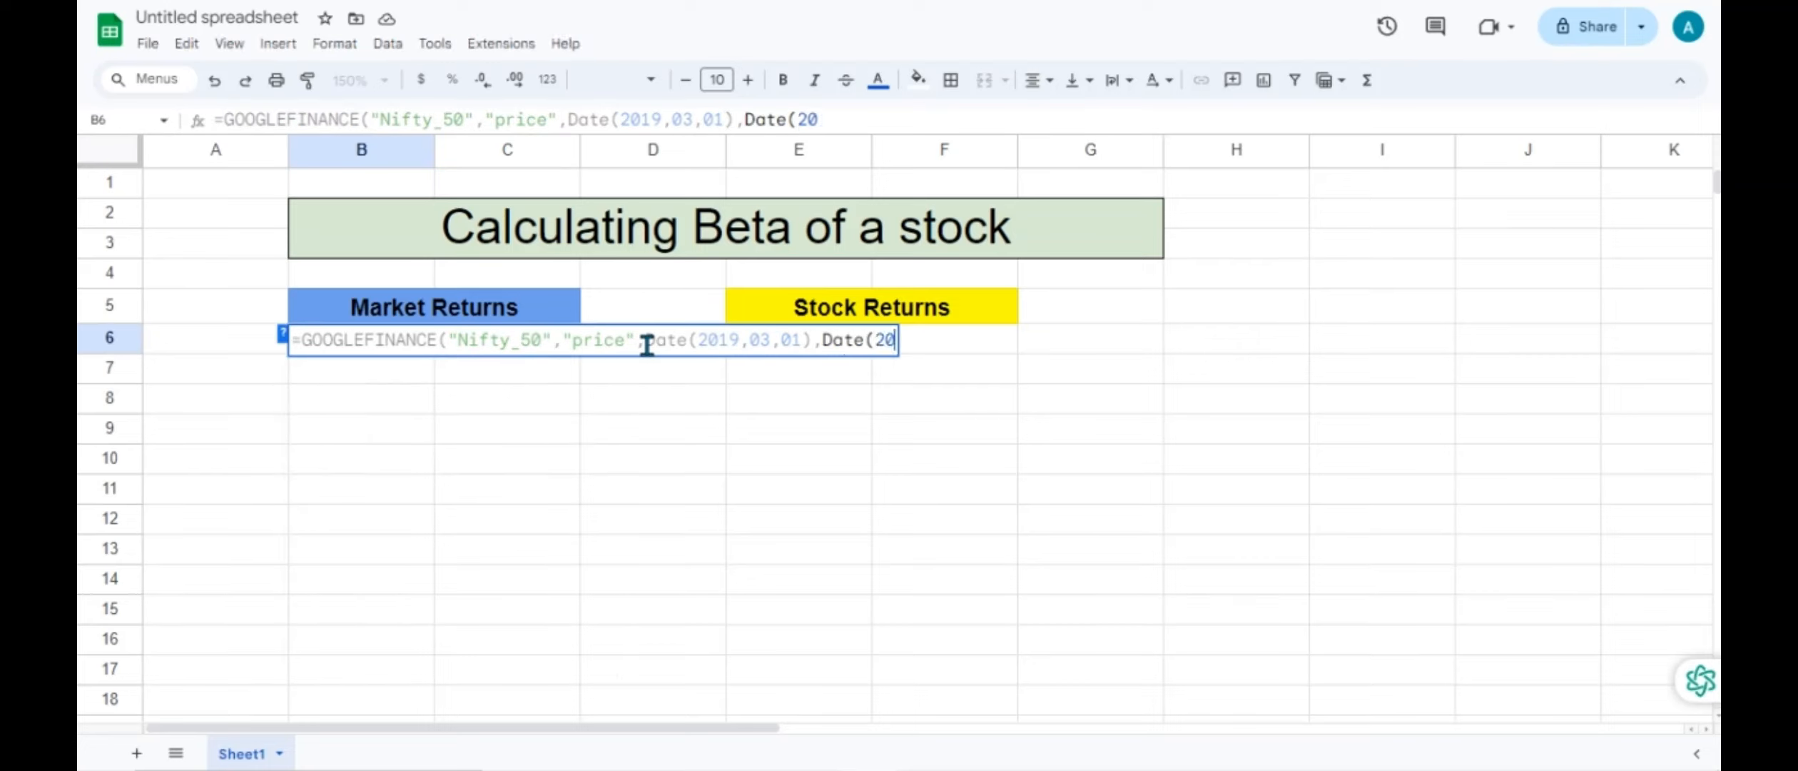
text(24,)
key(BackSpace)
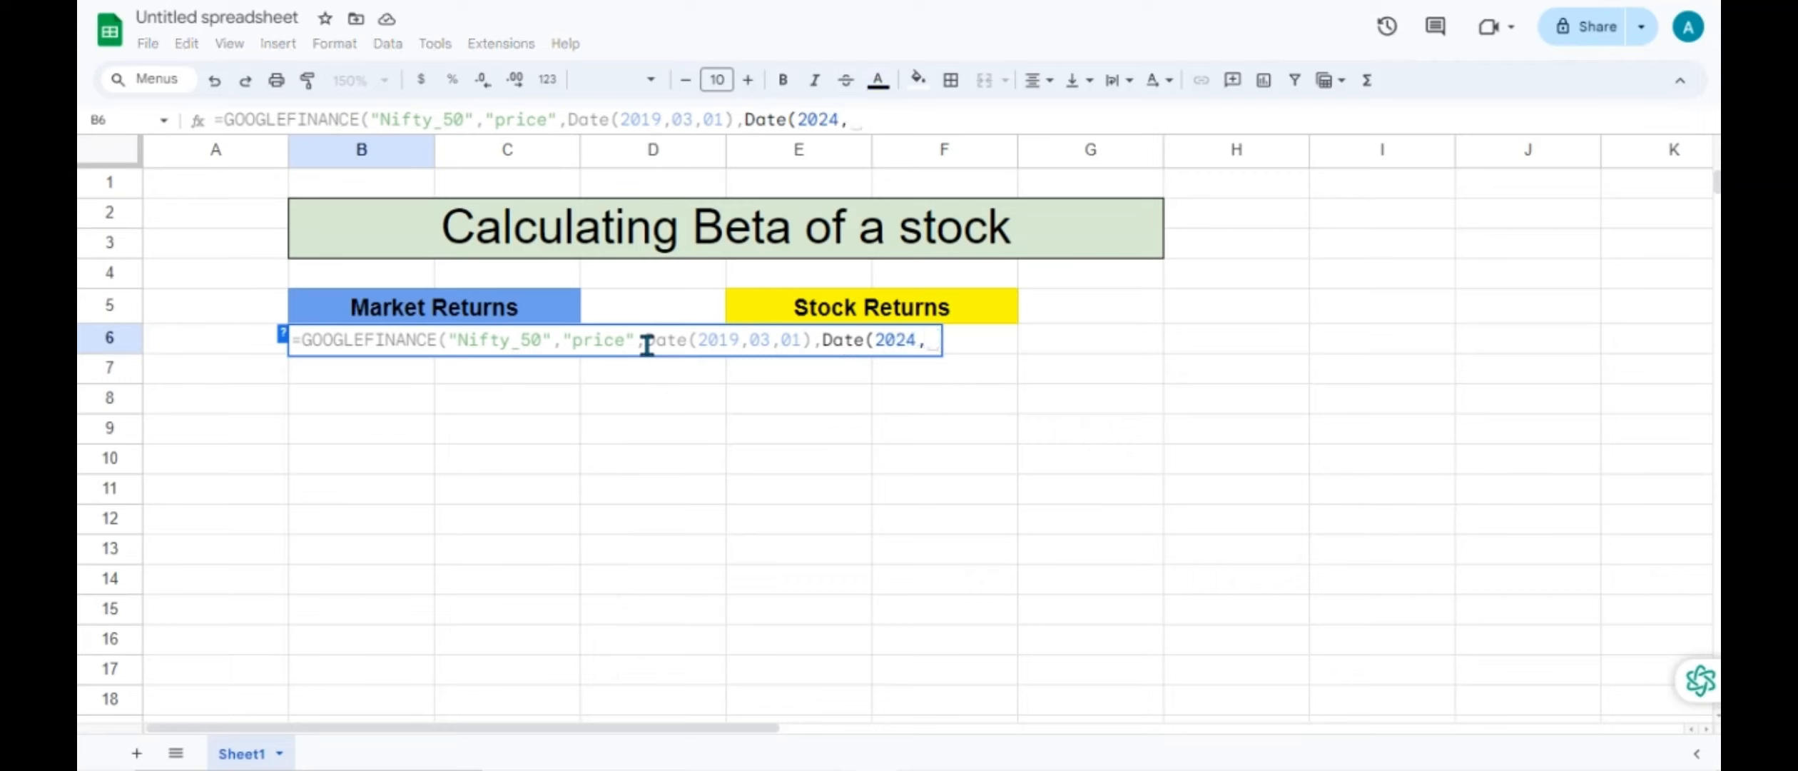
text(03)
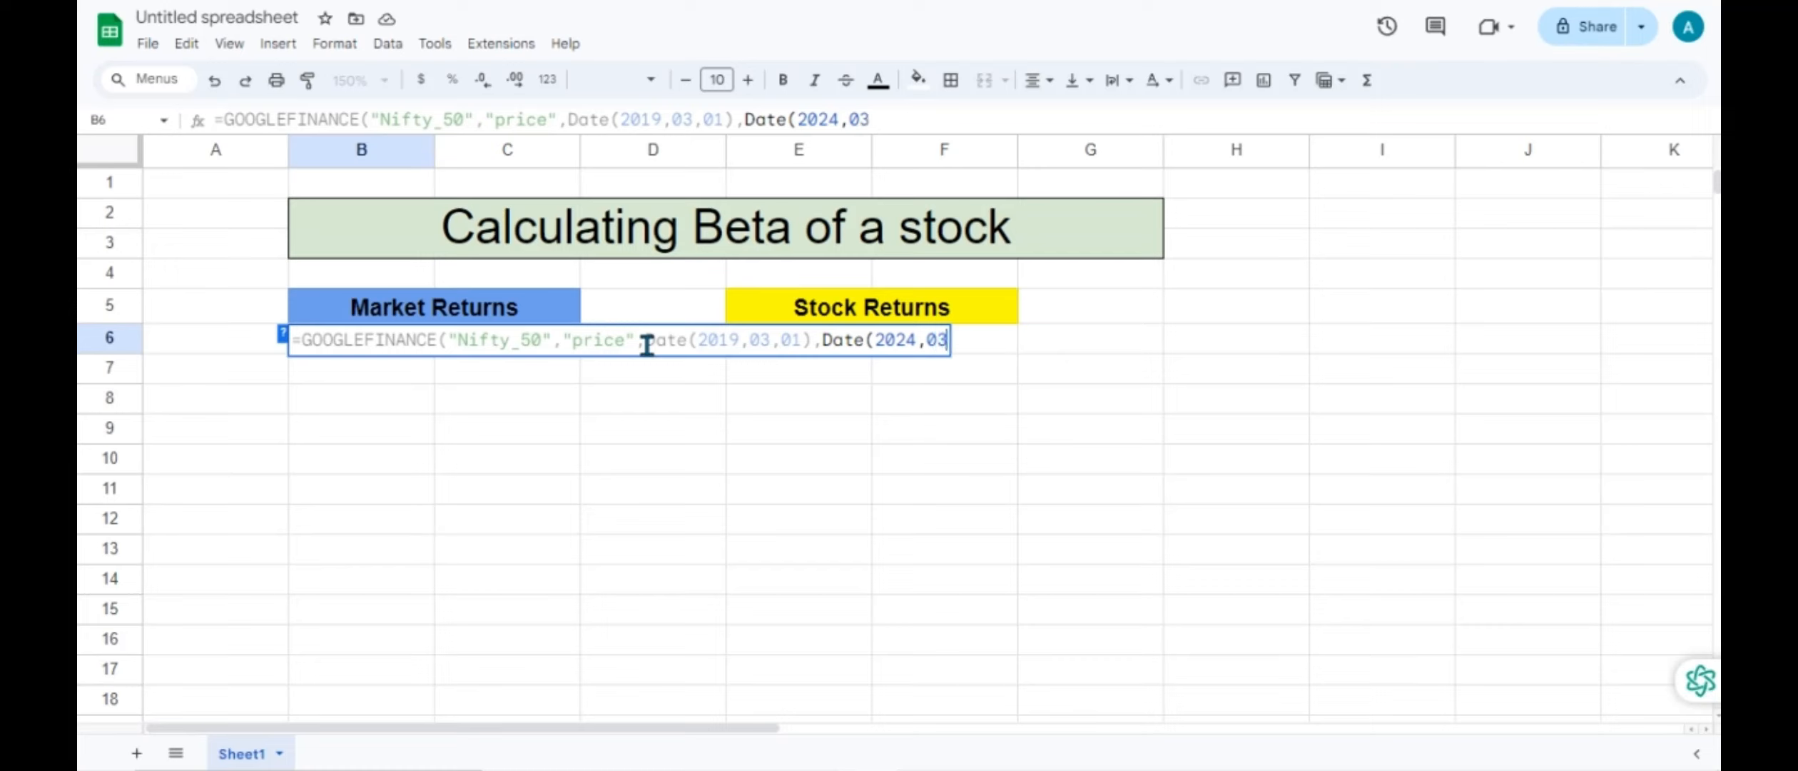
text(,01)
text())
text(,"weekl)
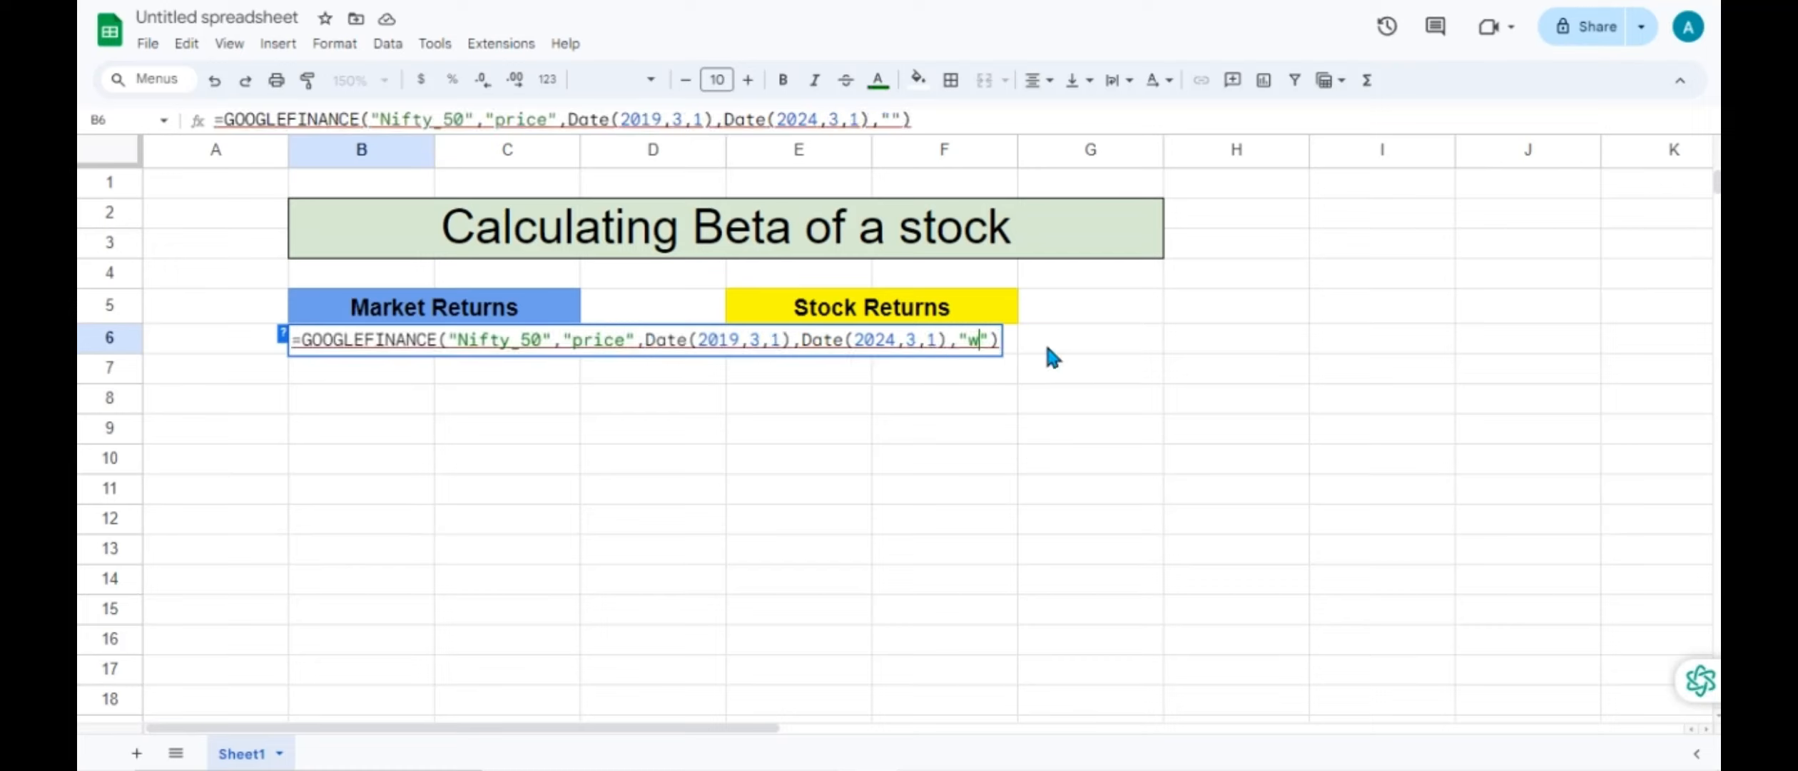
text(y)
key(Return)
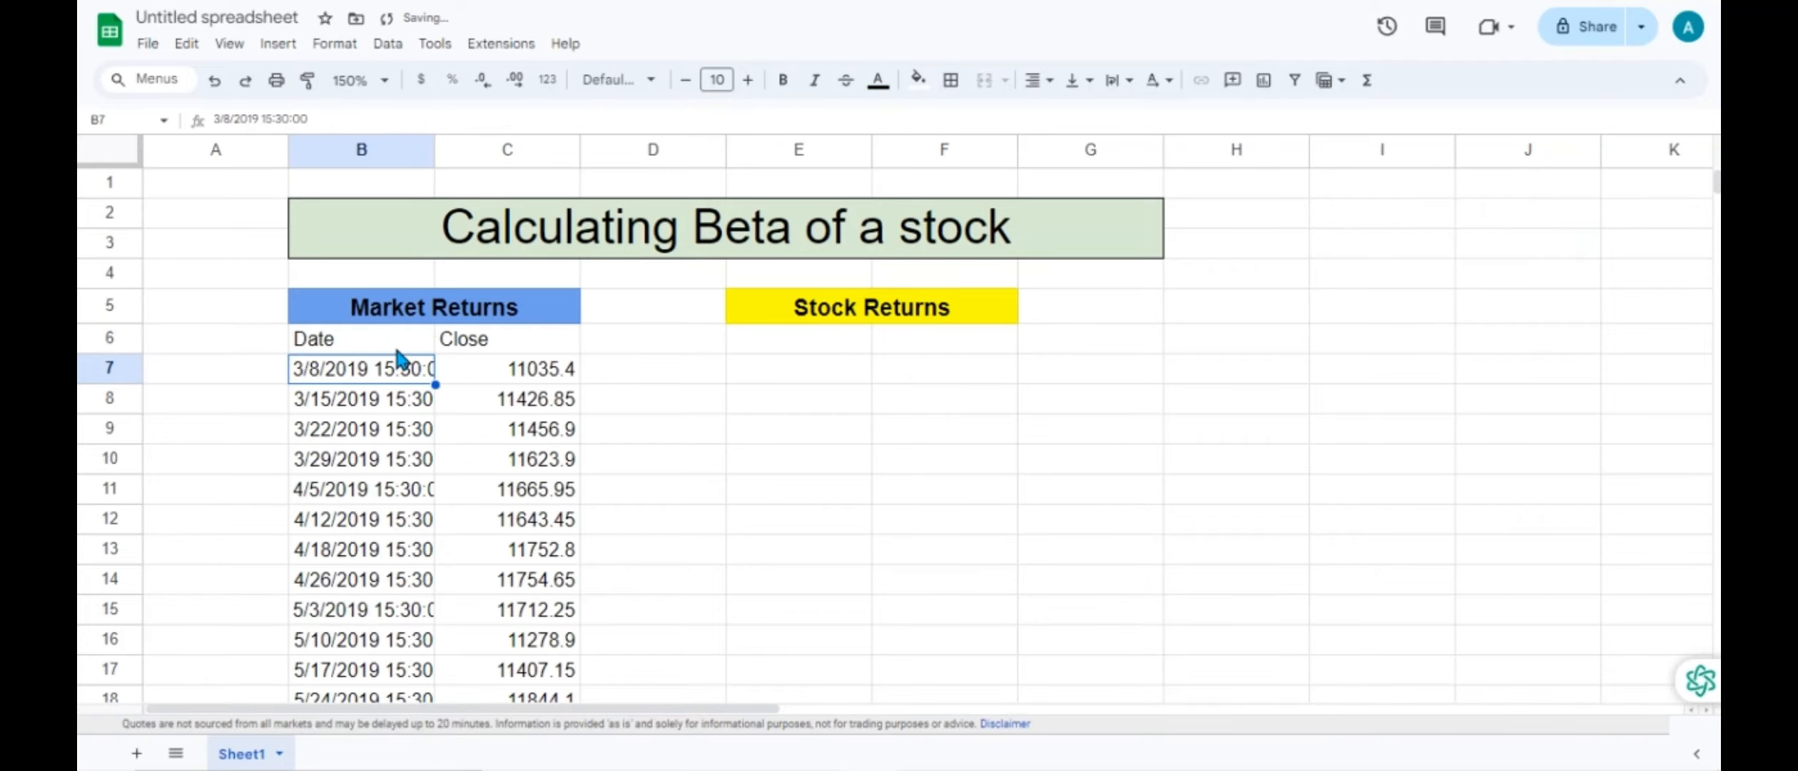
- Check the weekly market prices through to the final dates and start a GOOGLEFINANCE formula under Stock Returns in F6 with ticker "NSE:TCS"
scroll(391, 346, down, 2)
scroll(391, 350, down, 20)
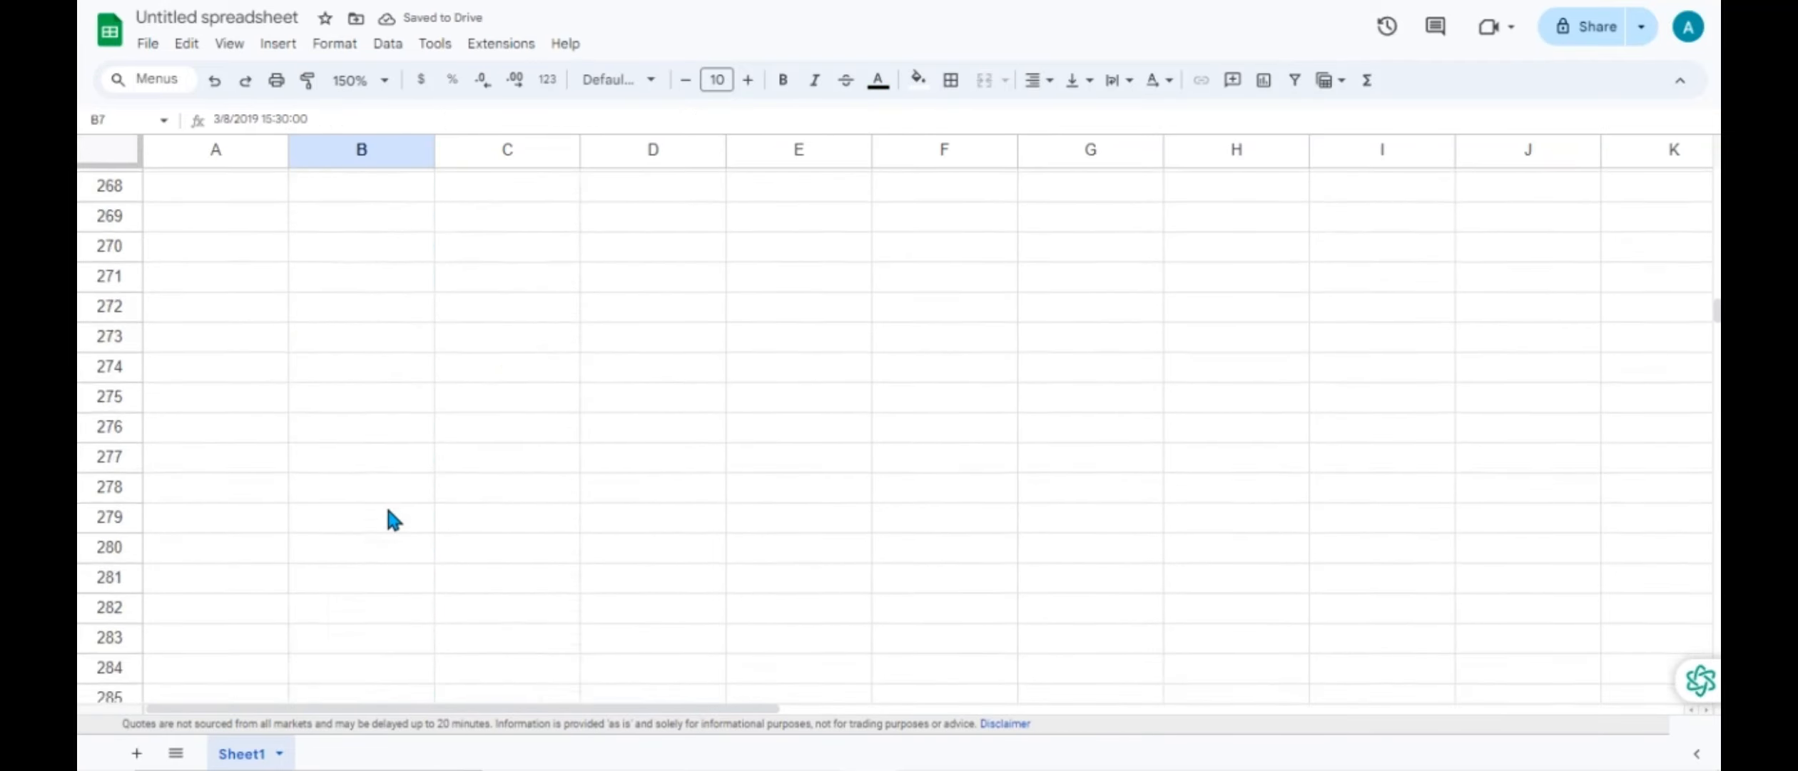
scroll(389, 511, up, 12)
scroll(389, 511, down, 8)
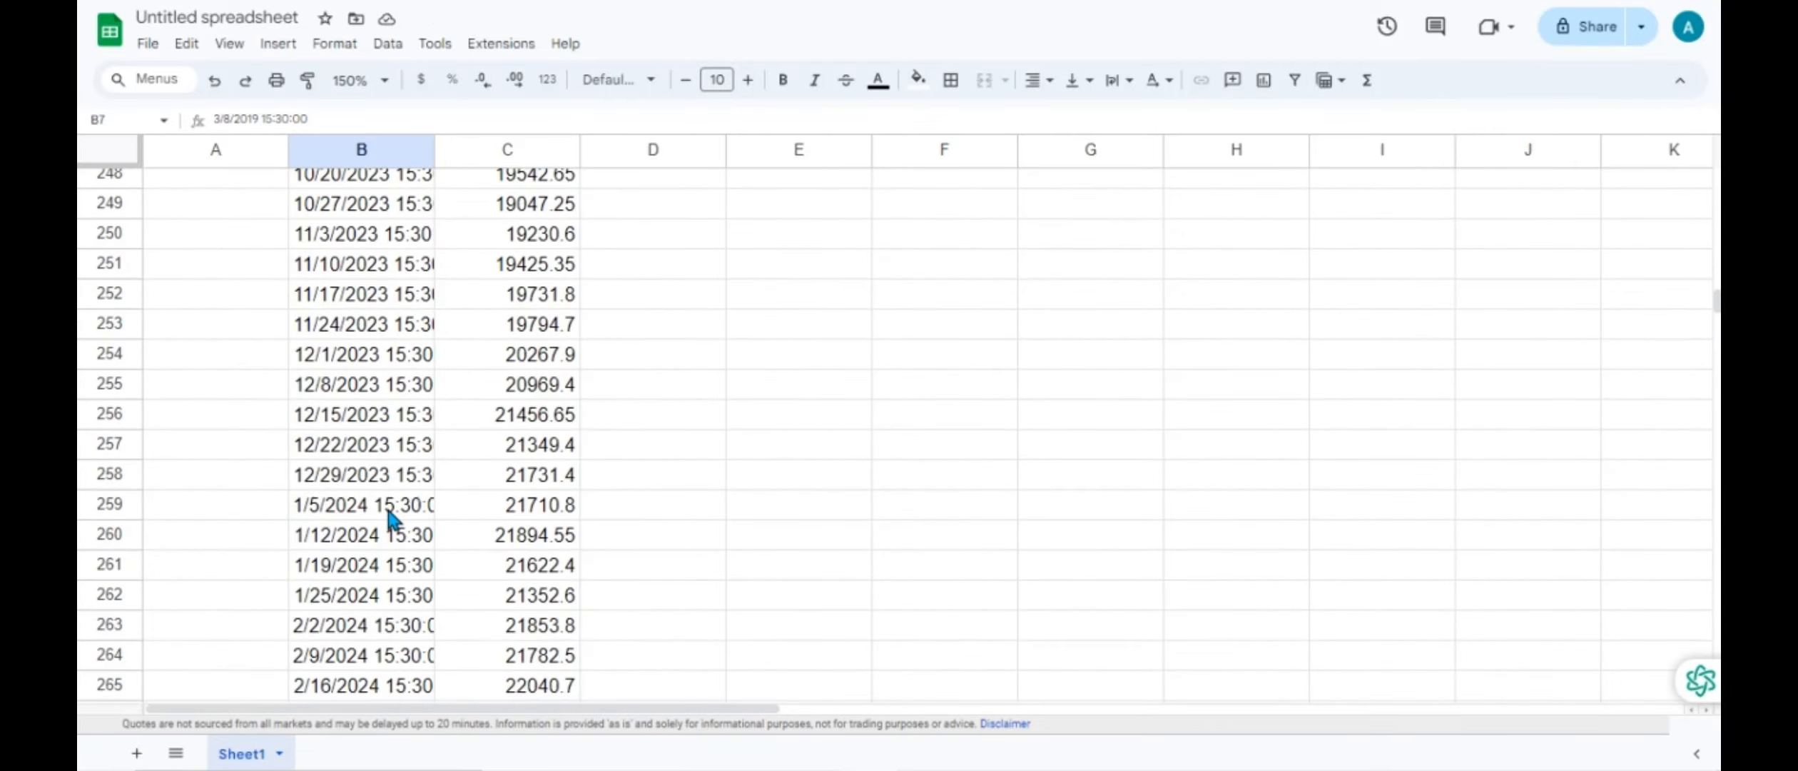
scroll(389, 511, up, 20)
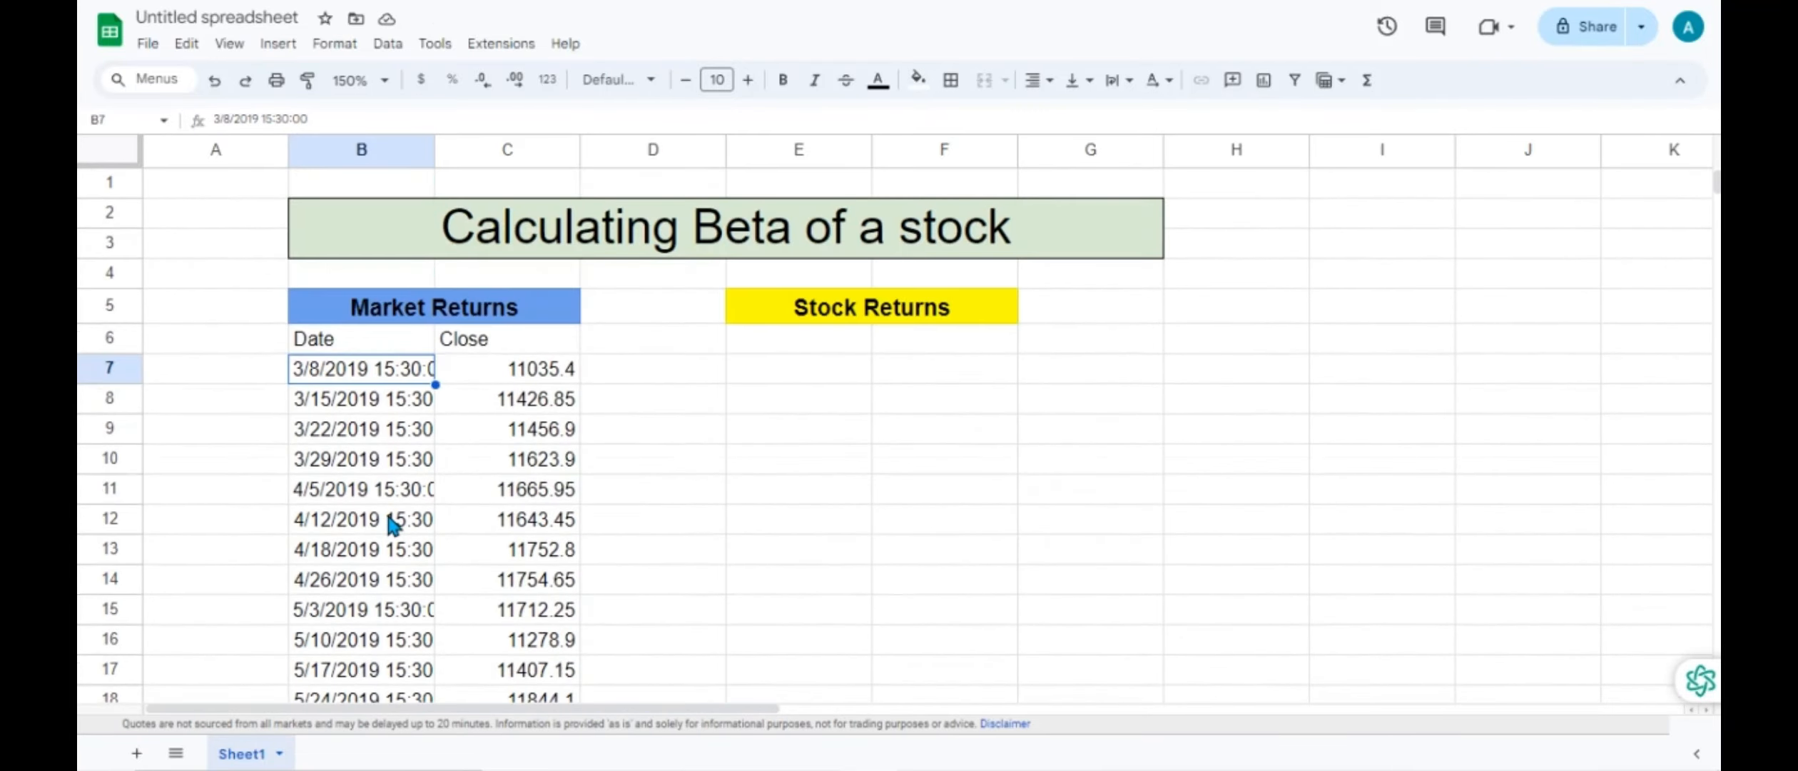
click(908, 338)
text(=googl)
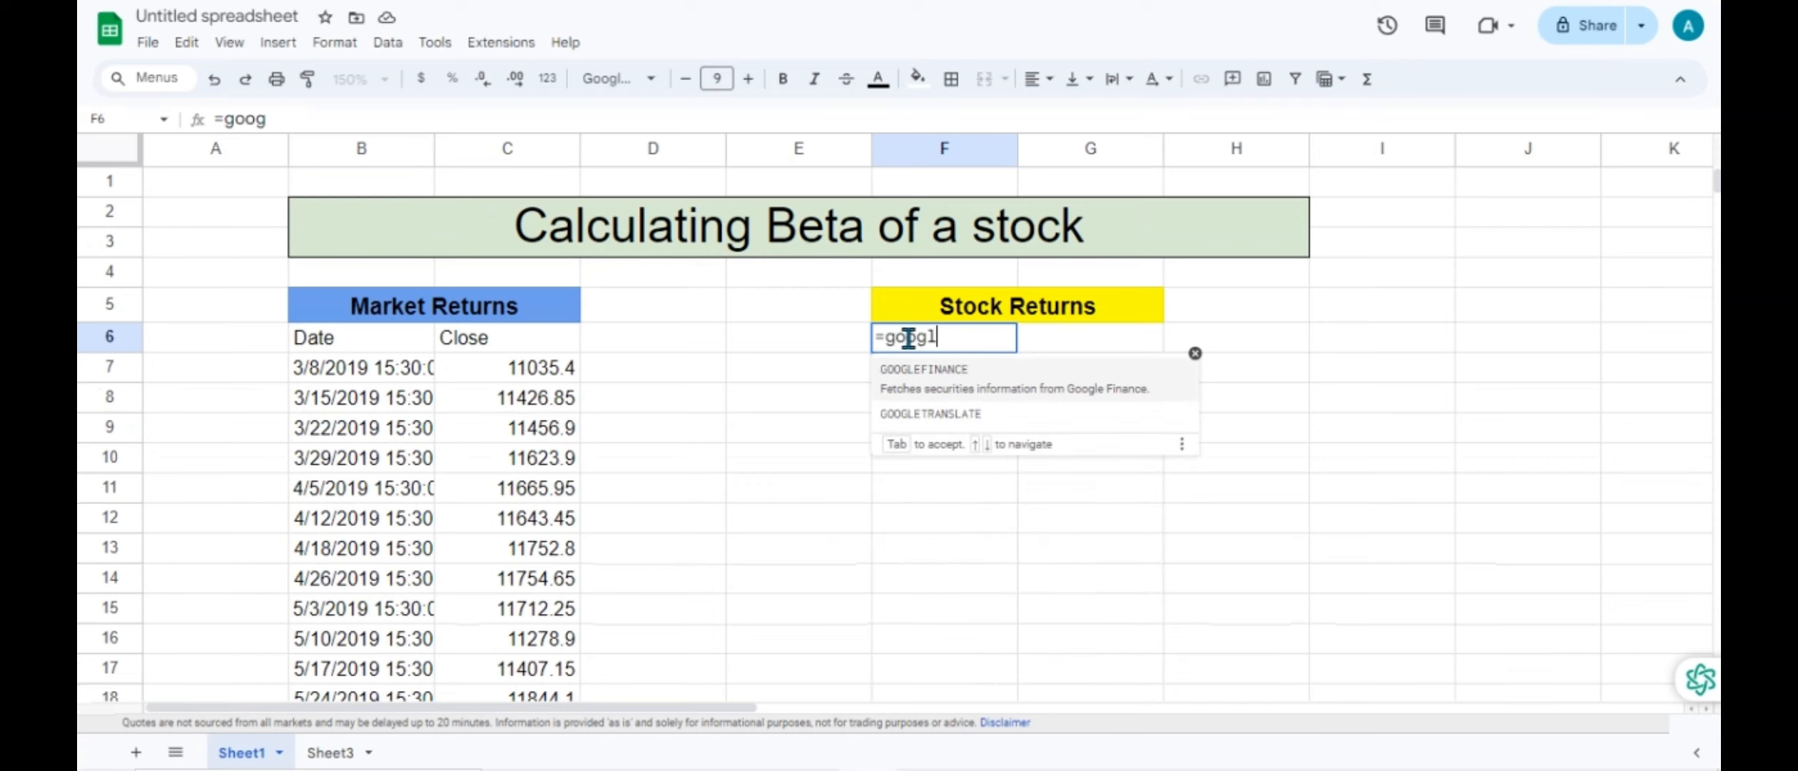
click(931, 389)
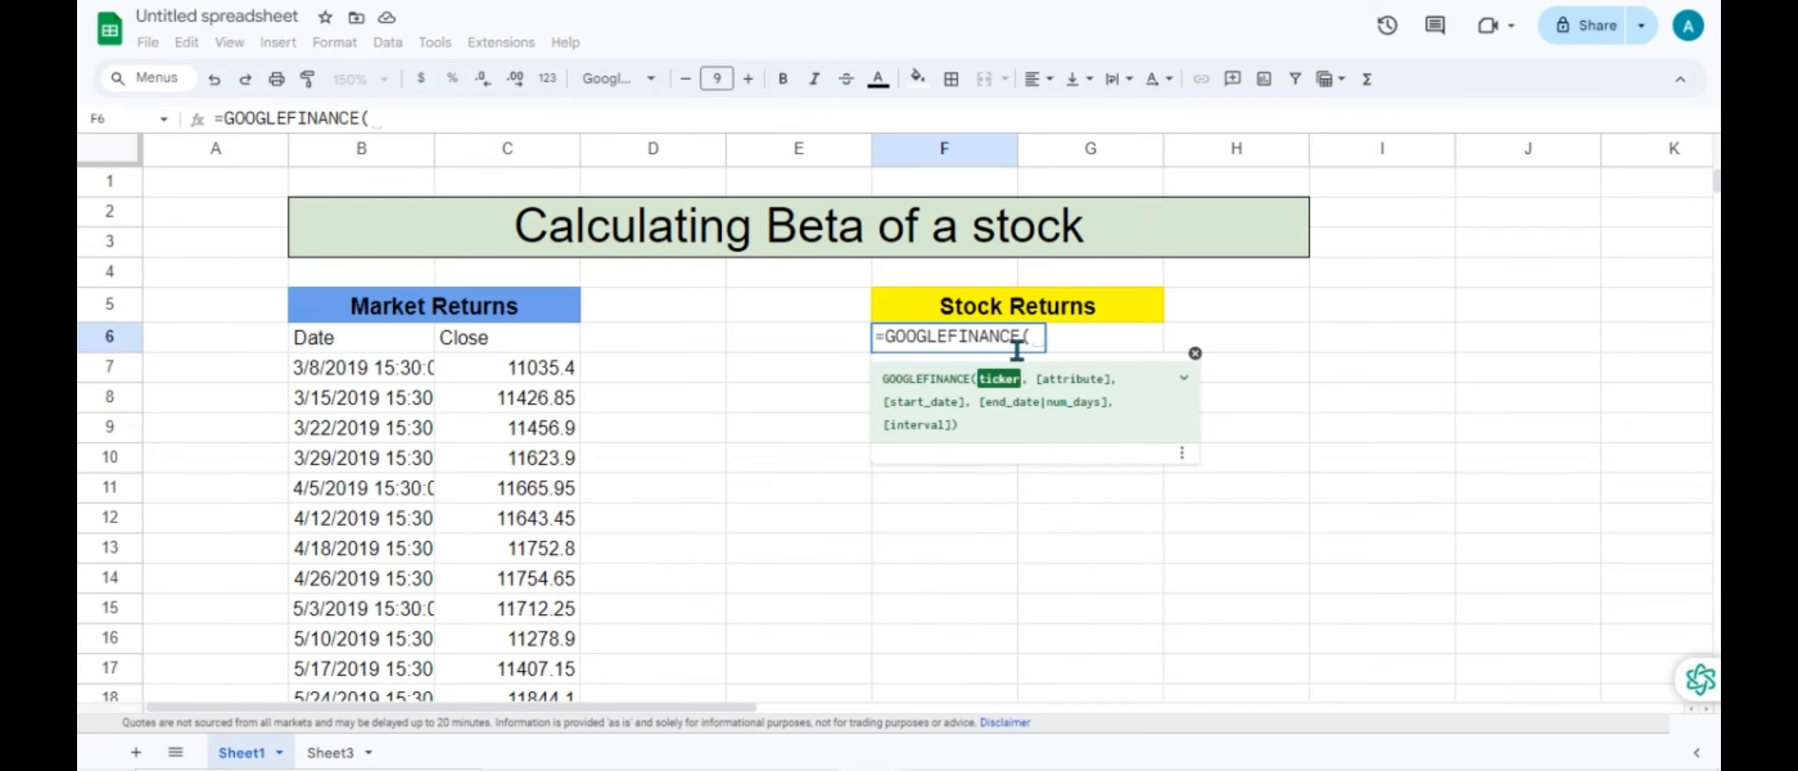
text("NSE)
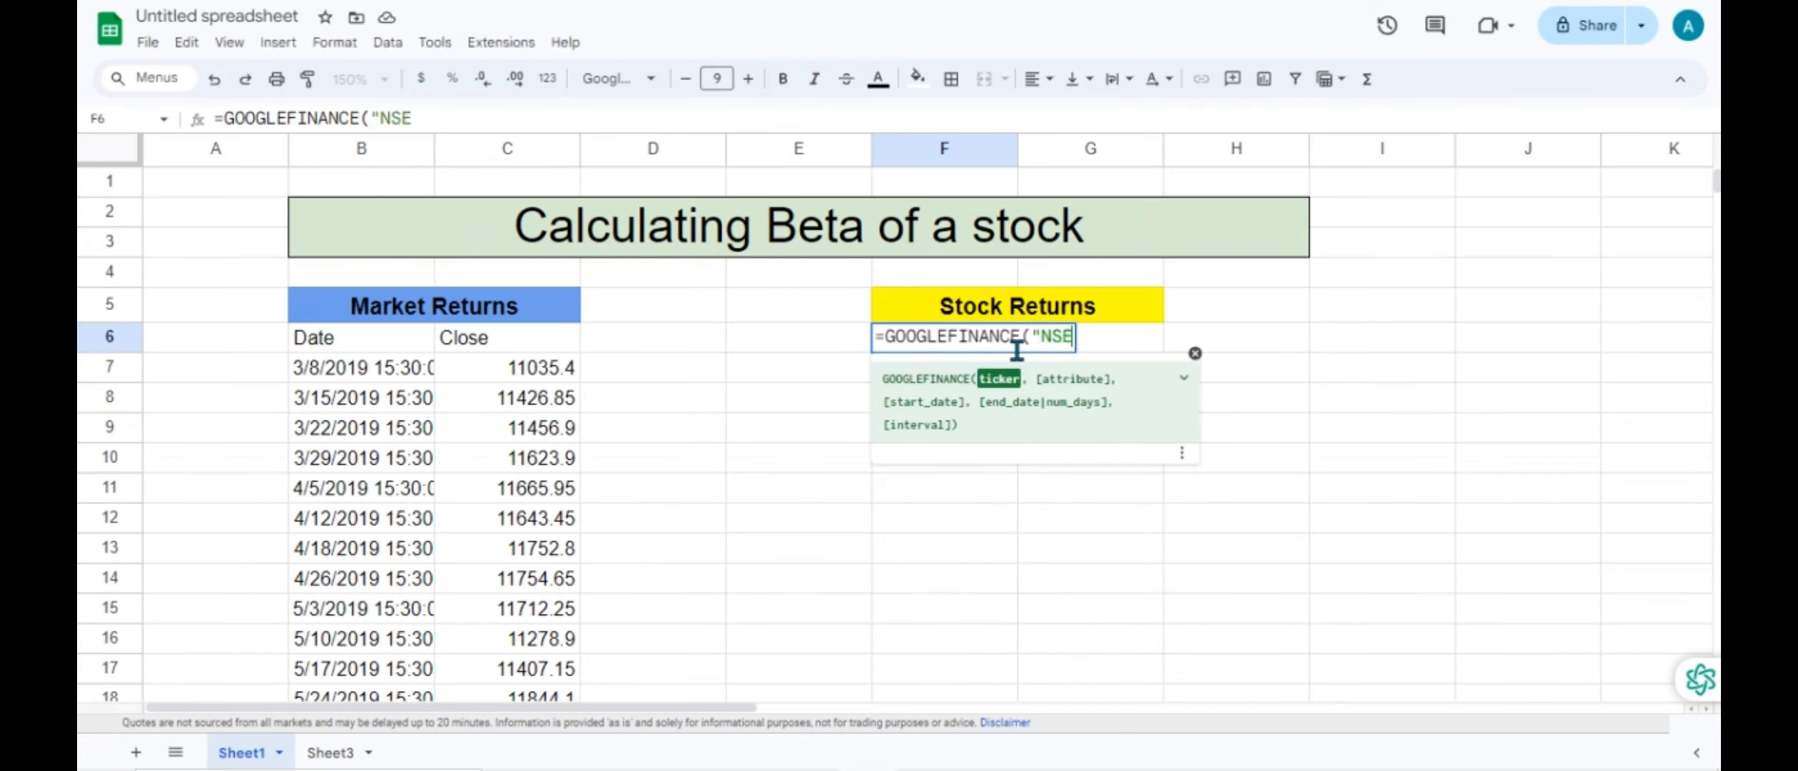
text(:TCS")
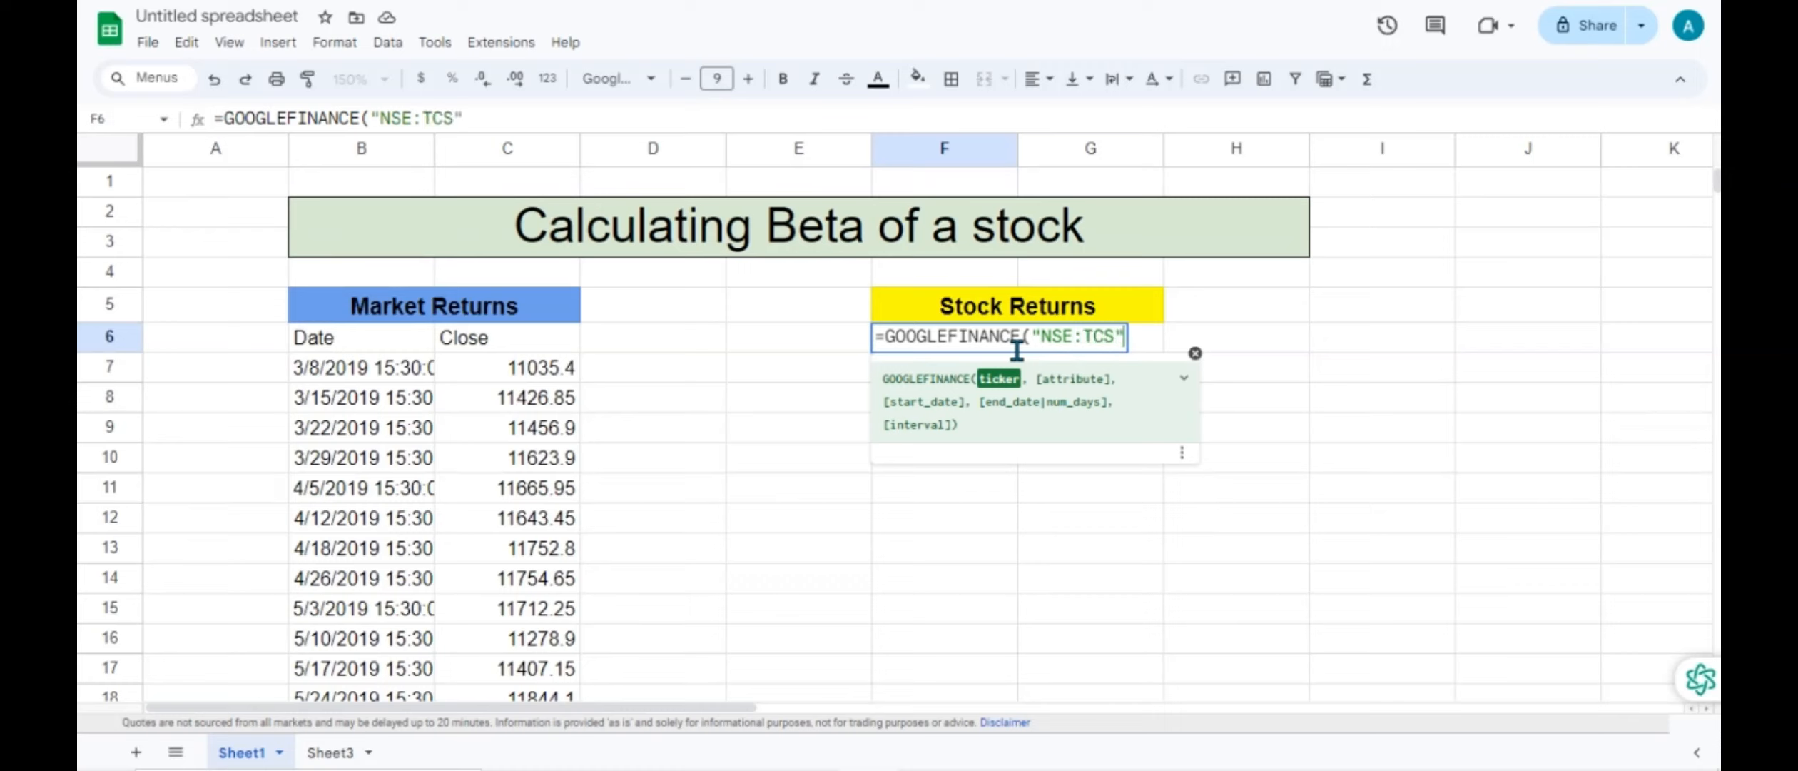
- Complete the F6 formula with attribute "price", start Date(2019,03,01), end Date(2024,03,01) and interval "weekly"
text(,"price",)
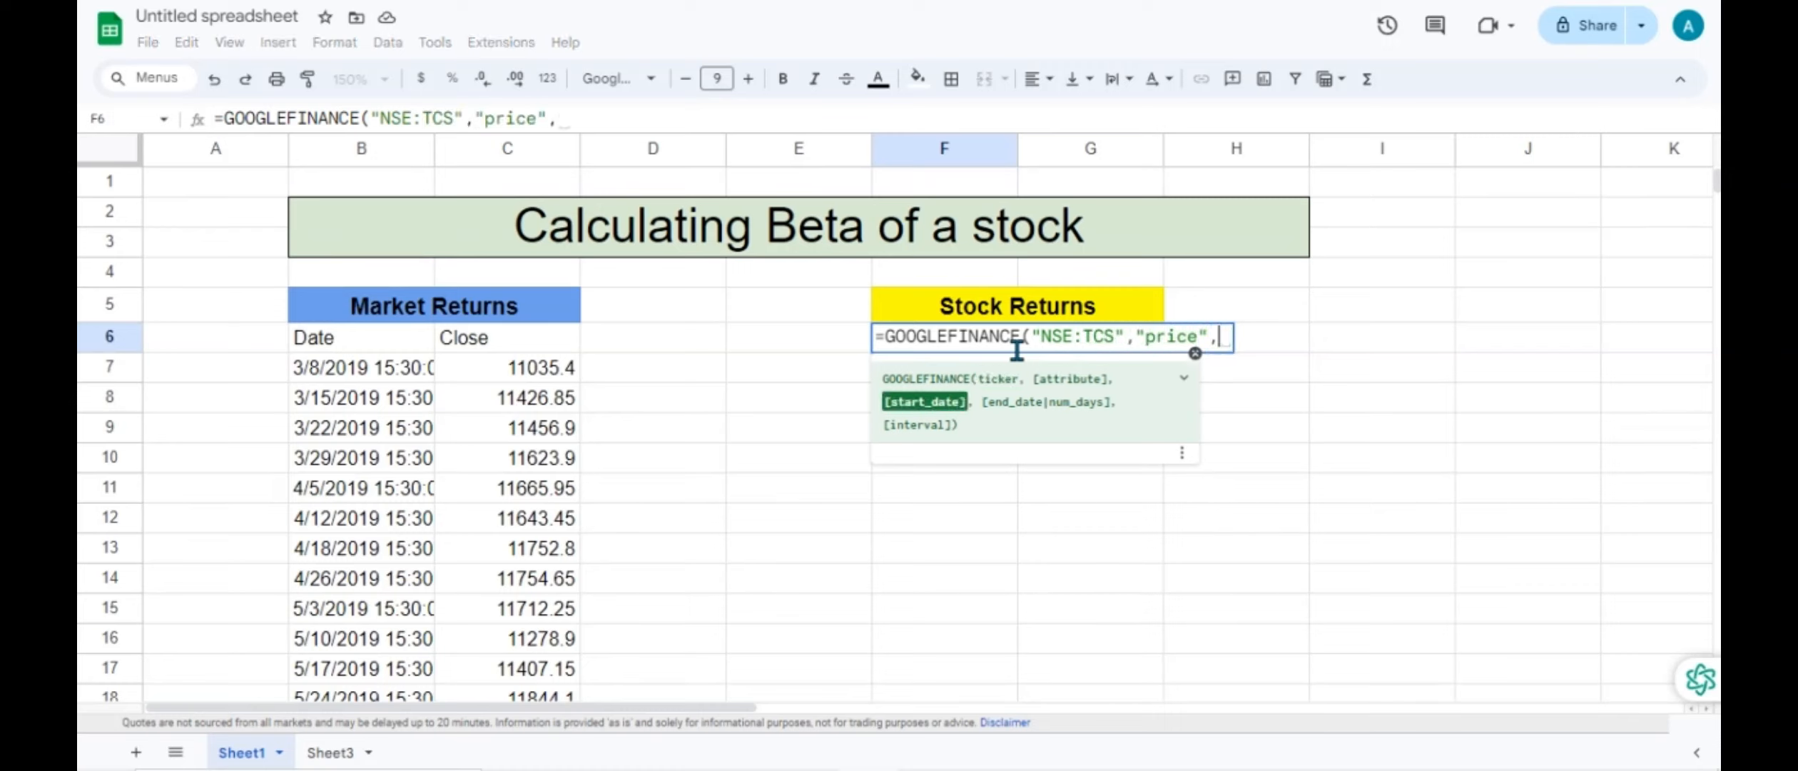
text(Date(2019,03,01),Date)
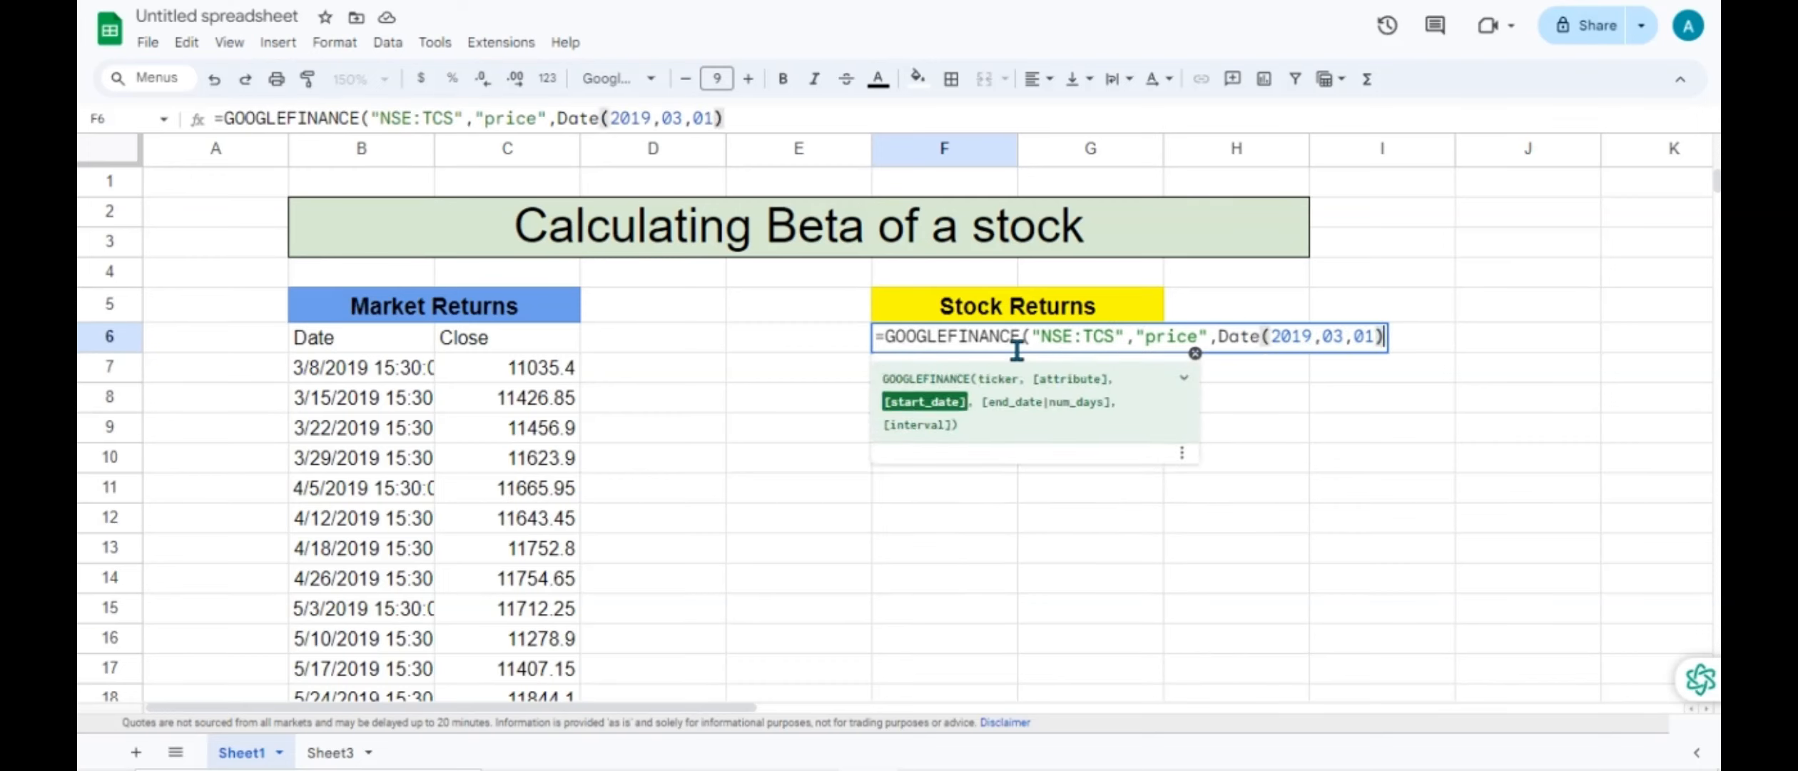
text((2024,03,)
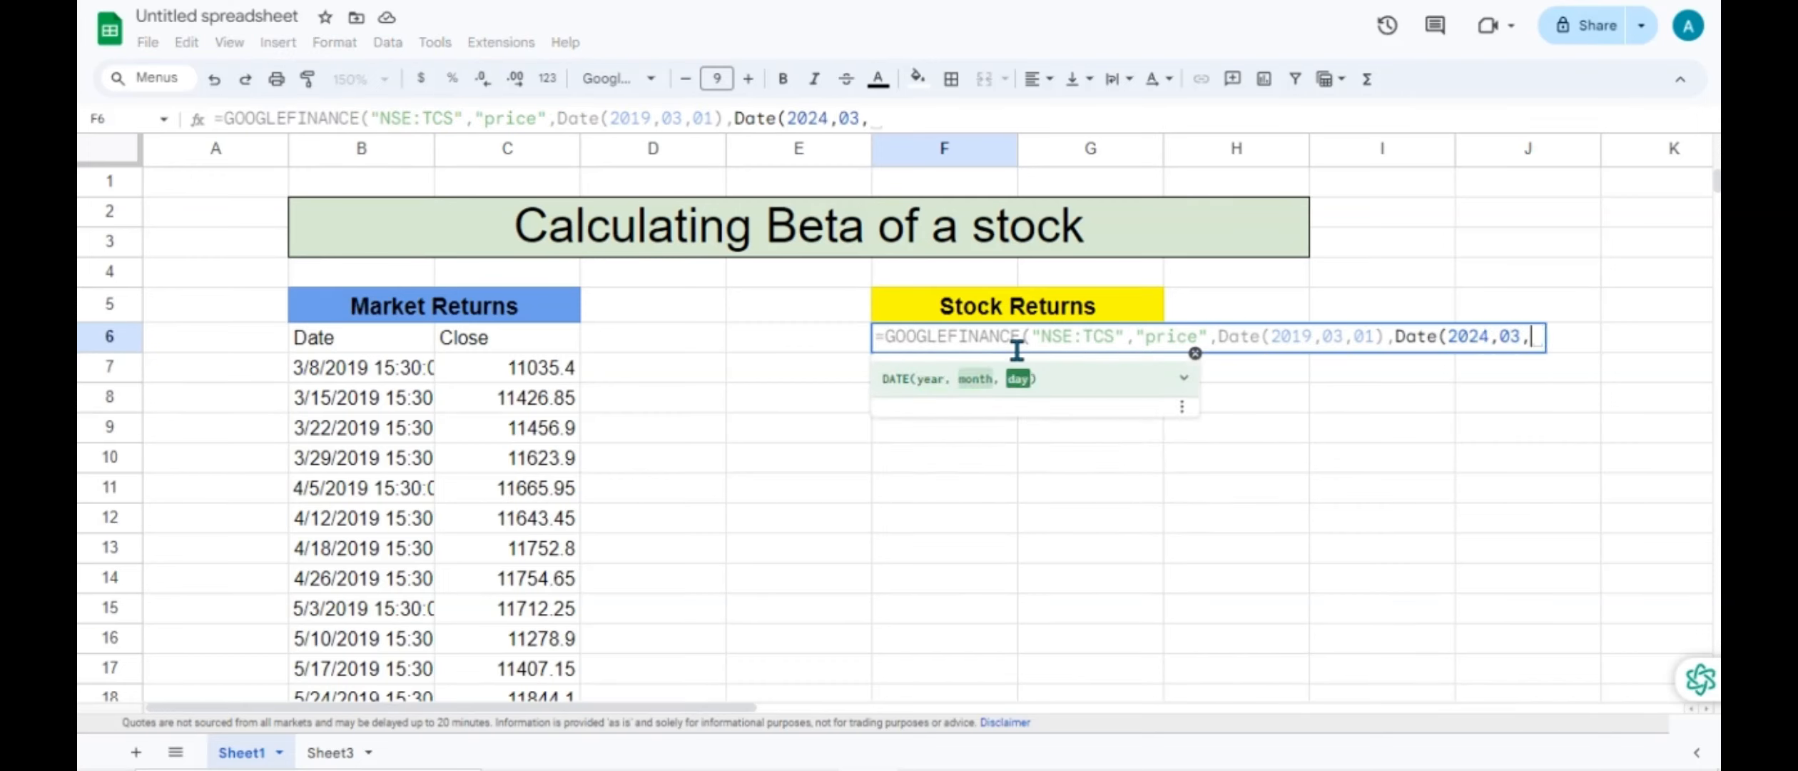
text(01),"weekly"))
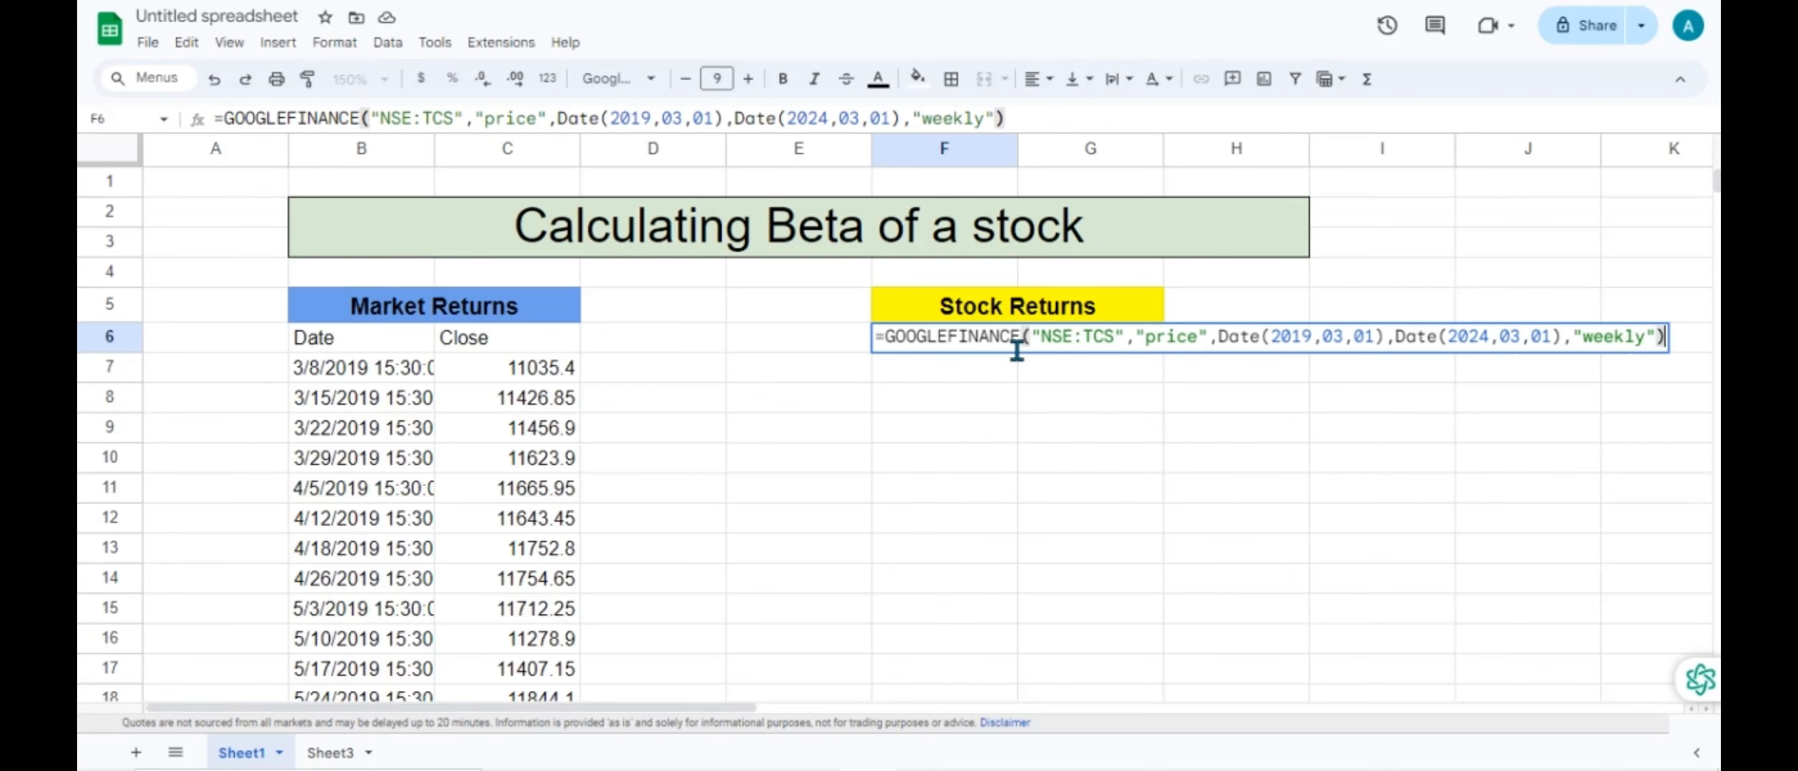
key(Return)
- Copy the market and stock data in B5:G267, including the headings, and add a new sheet
click(314, 310)
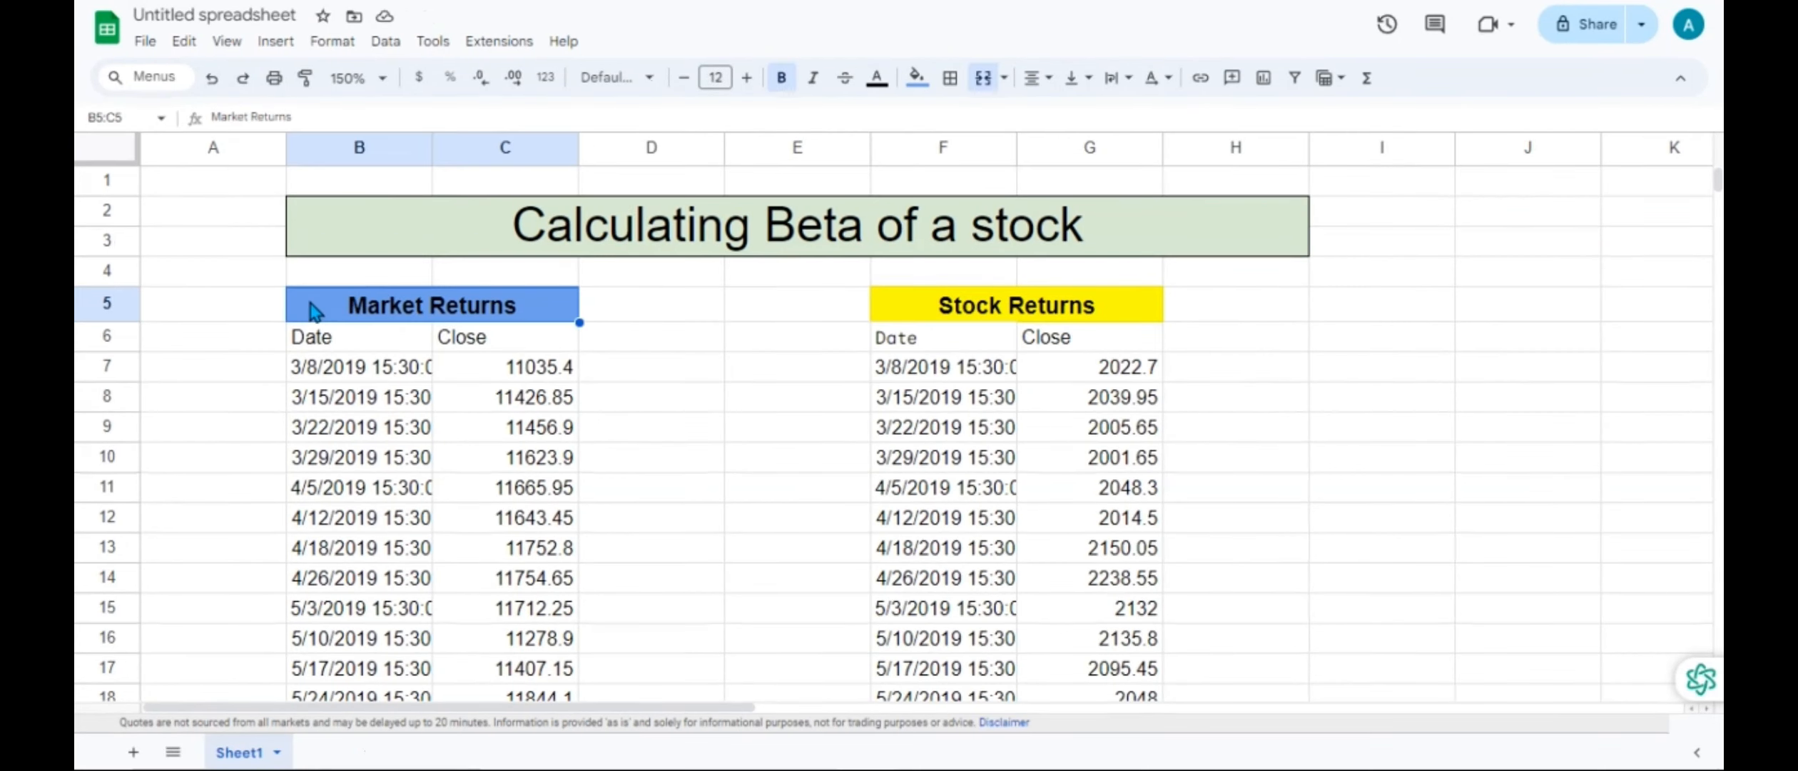
key(shift+Right)
key(shift+Right)
key(shift+Right)
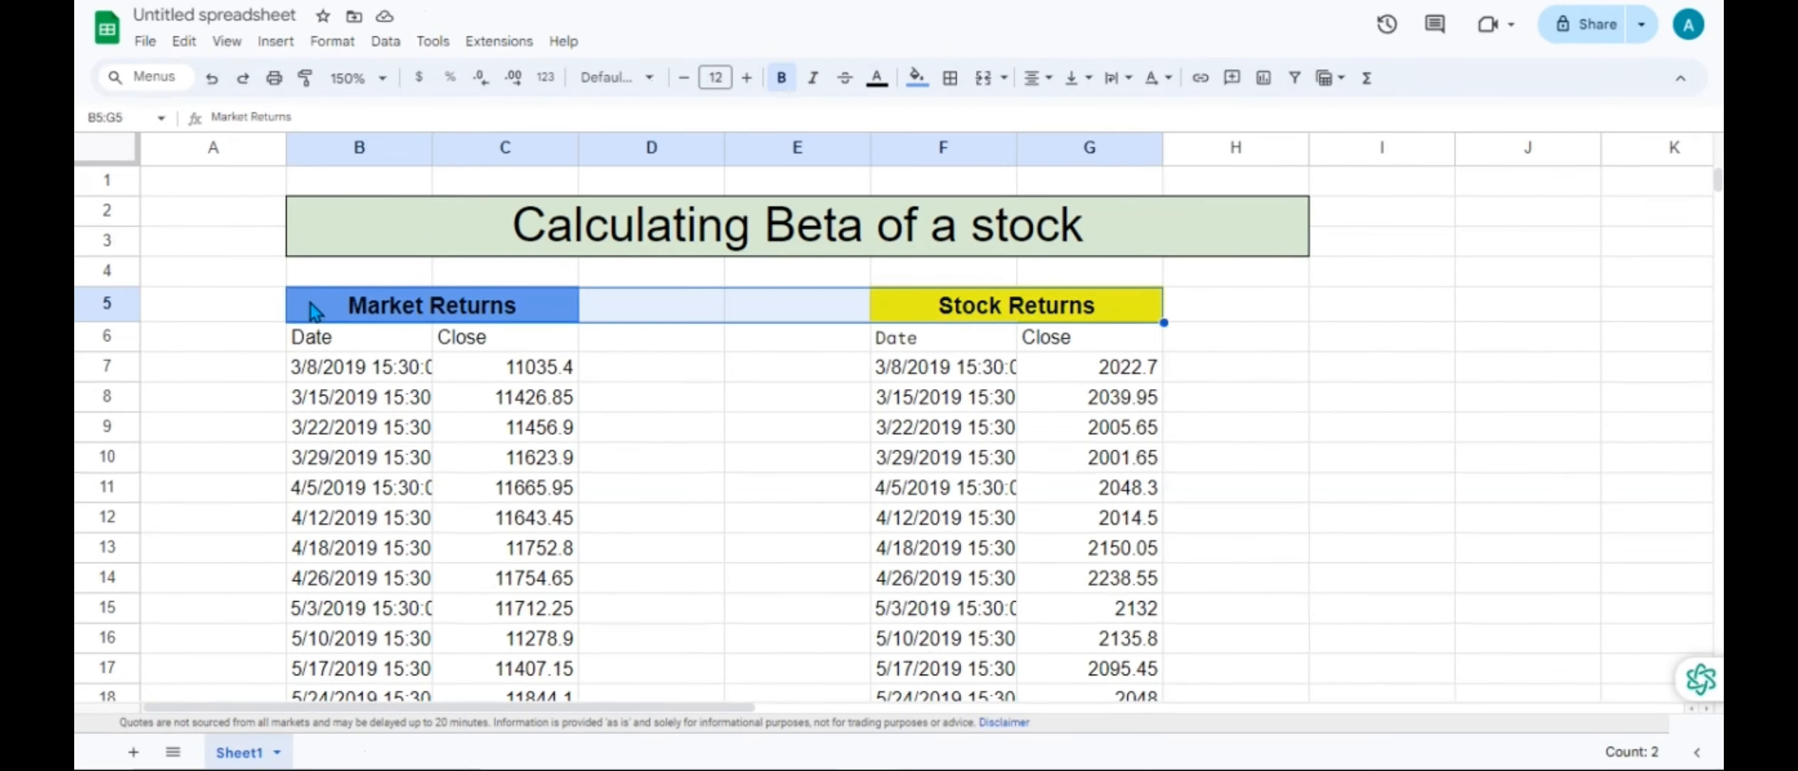
key(ctrl+shift+Down)
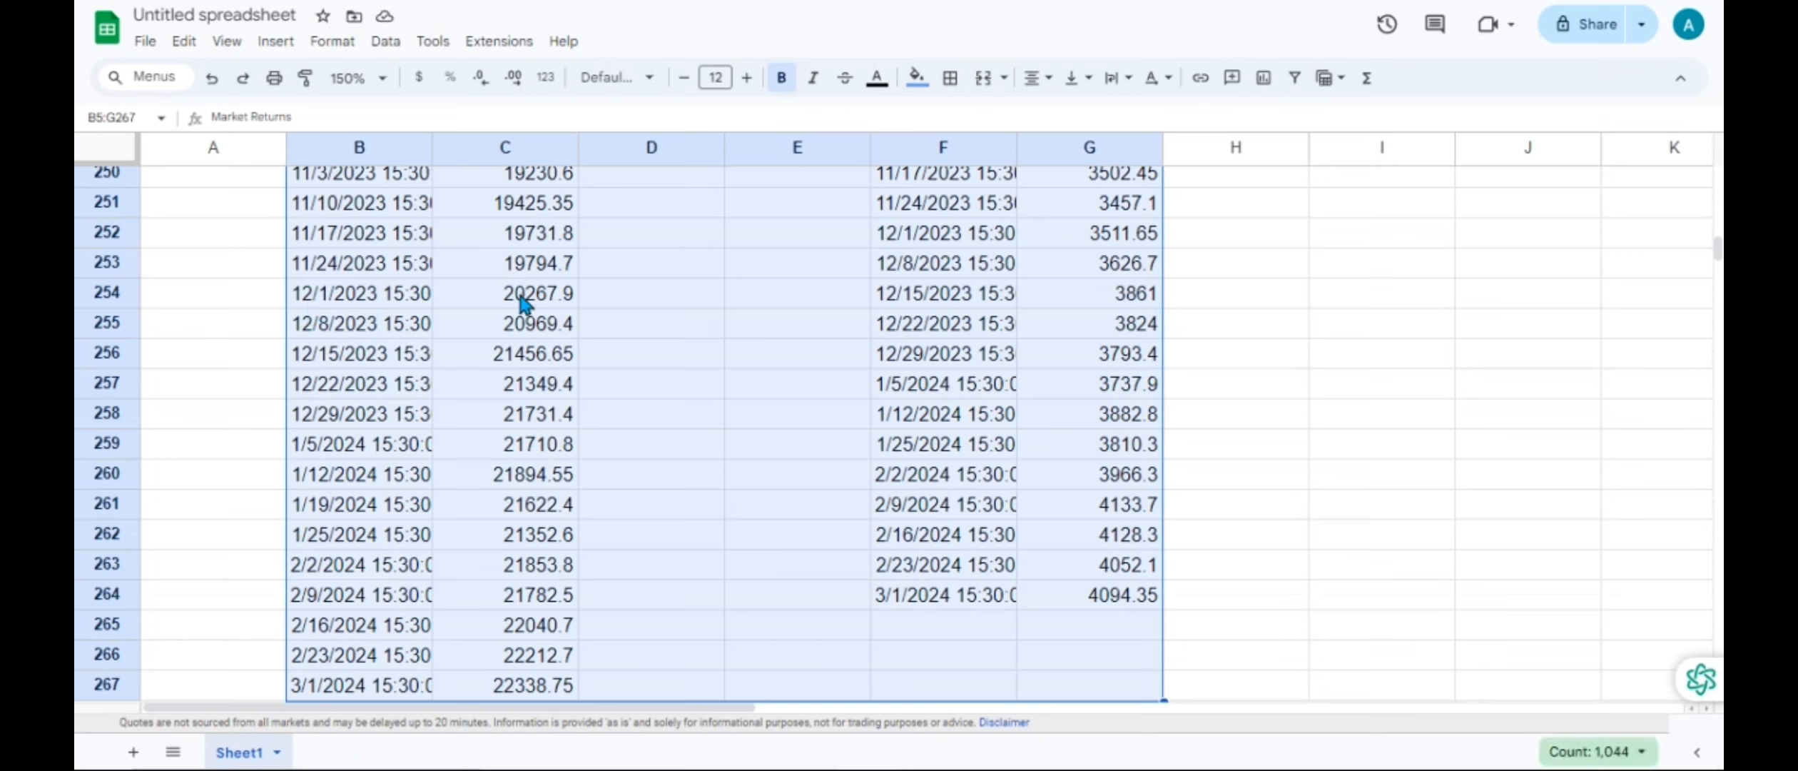
click(131, 753)
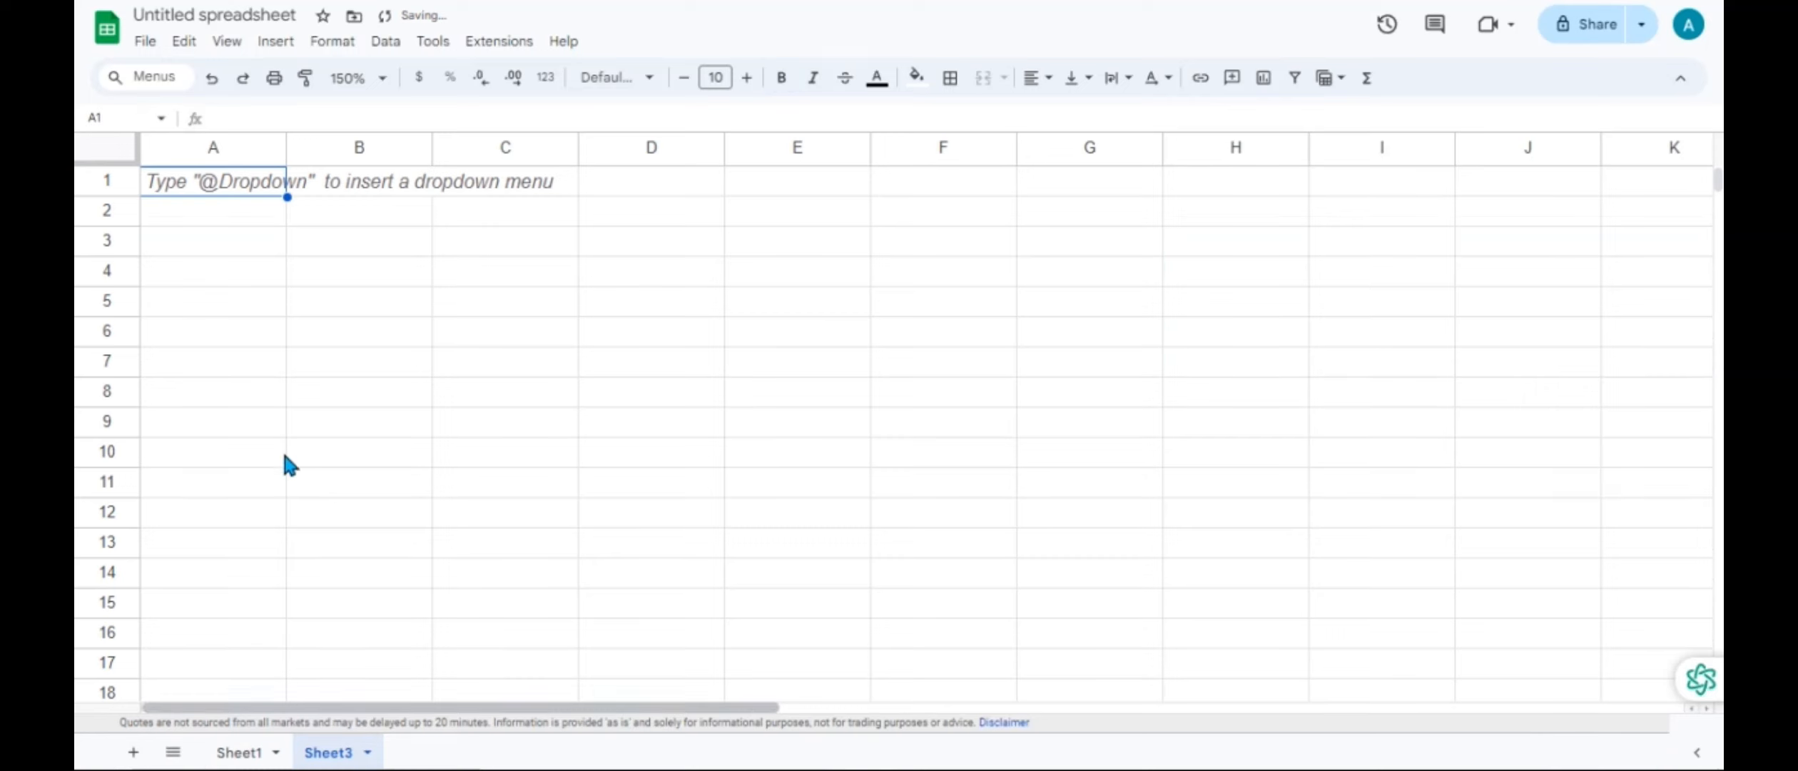
- Paste the copied market and stock data as values only, starting at A1 of the new sheet
right_click(209, 178)
mouse_move(218, 187)
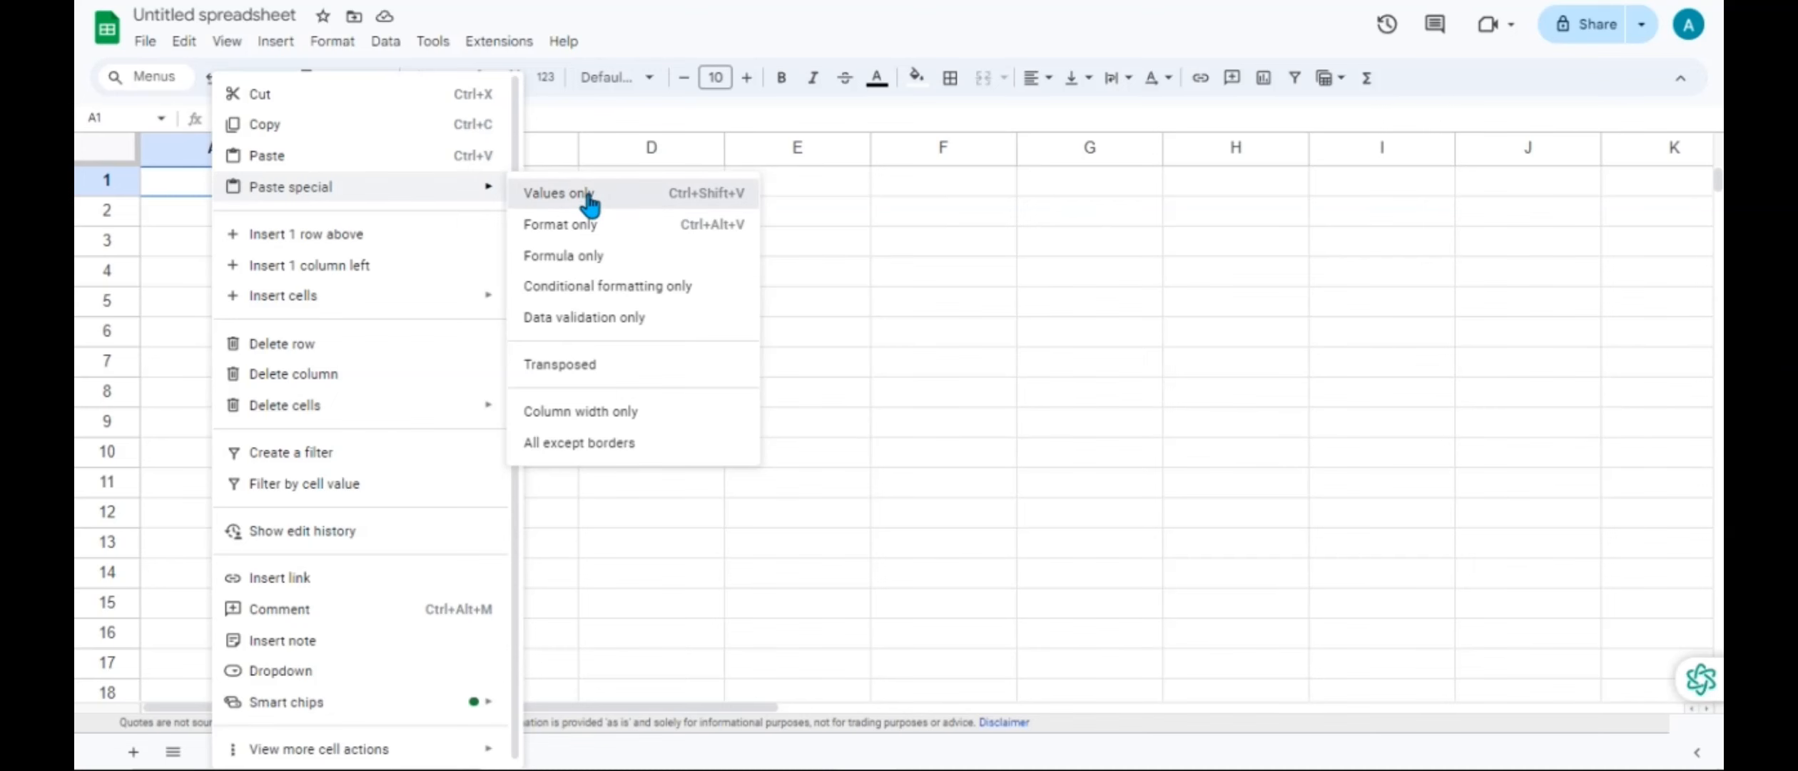
click(557, 192)
click(333, 249)
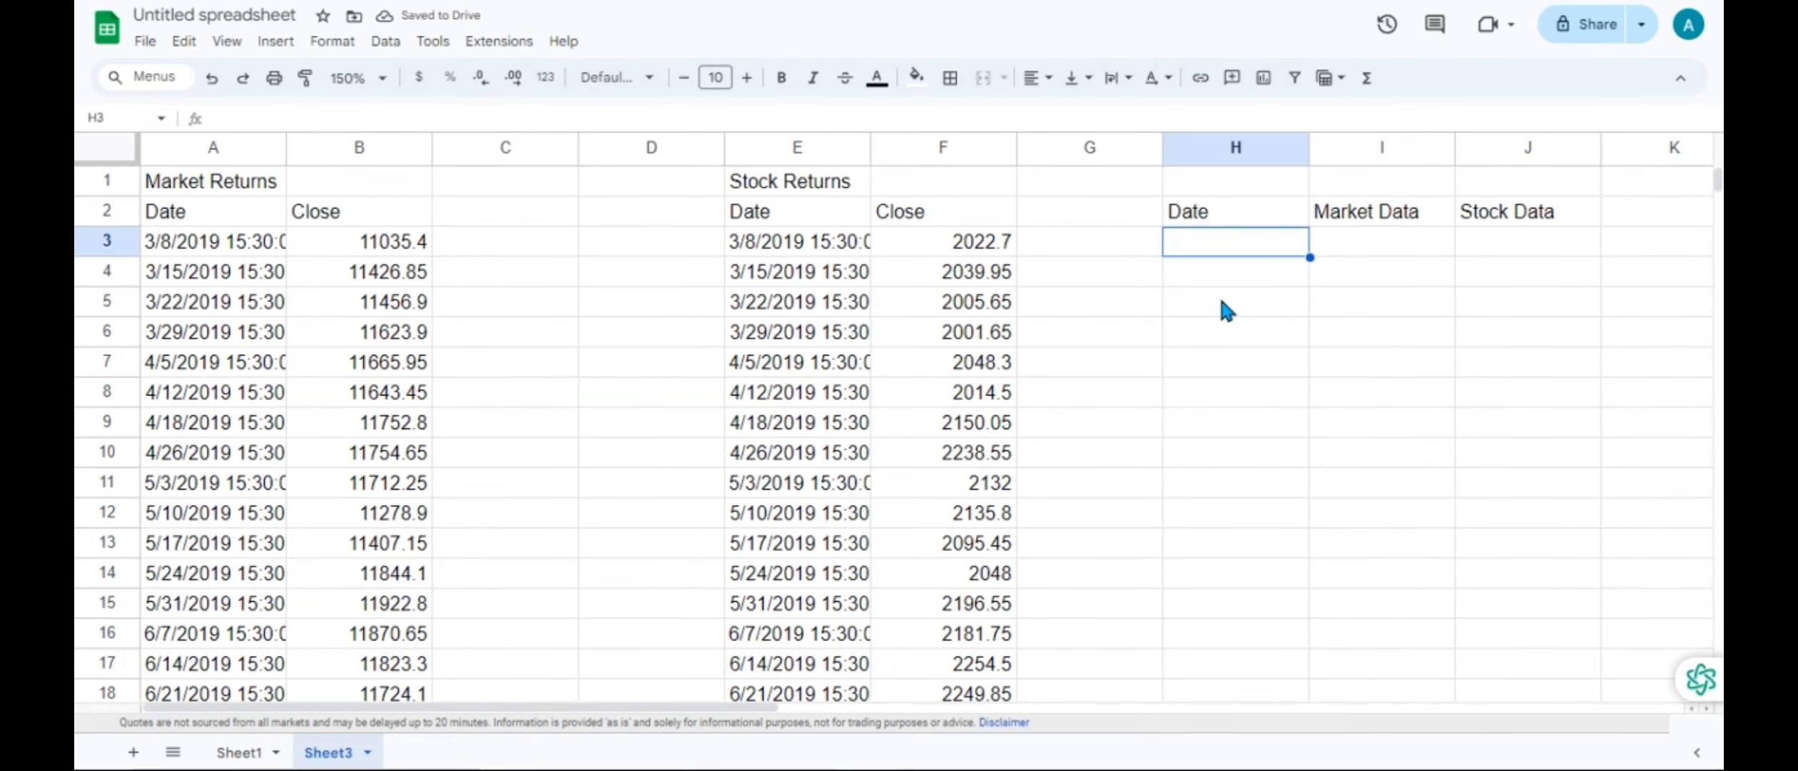
- Start a VLOOKUP formula in H3 under Date, with A3 as search key and the stock dates E3:E260 as range
text(=)
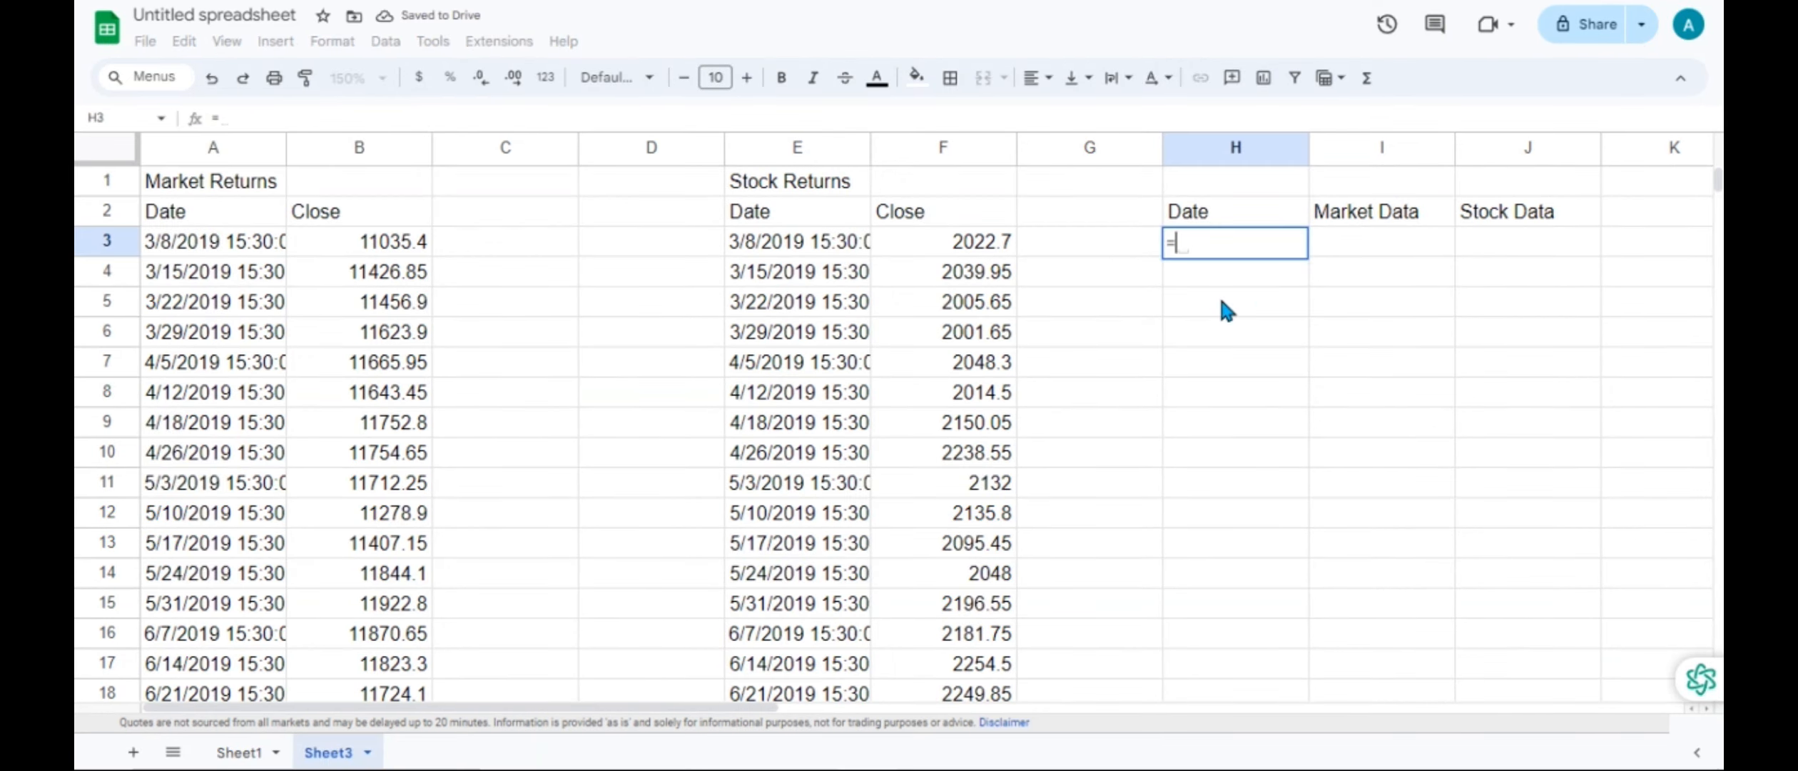
text(vloo)
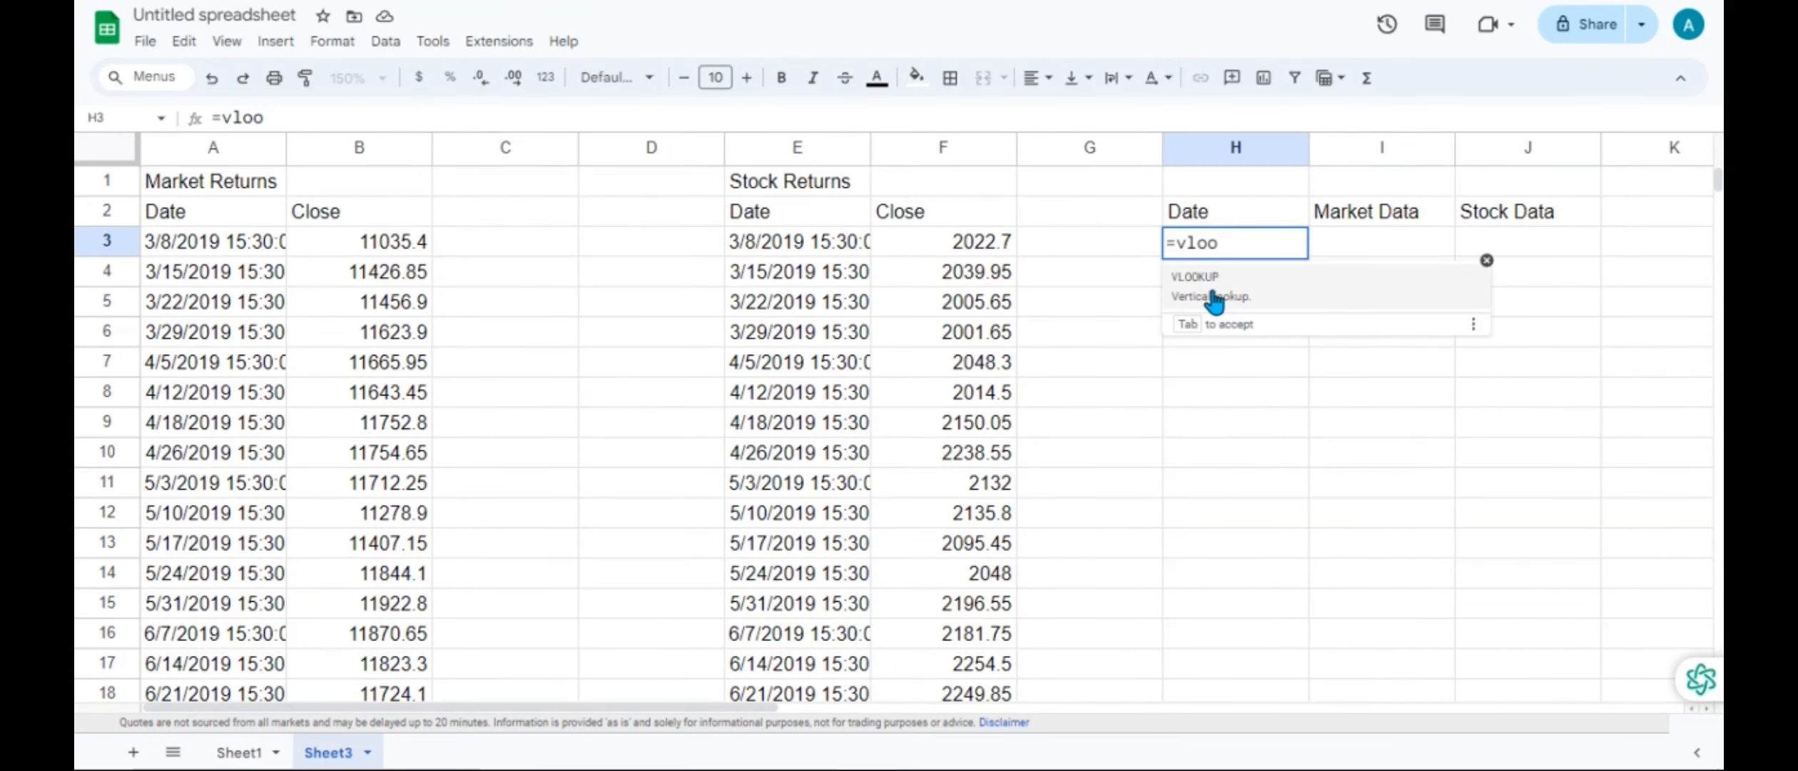
click(1213, 297)
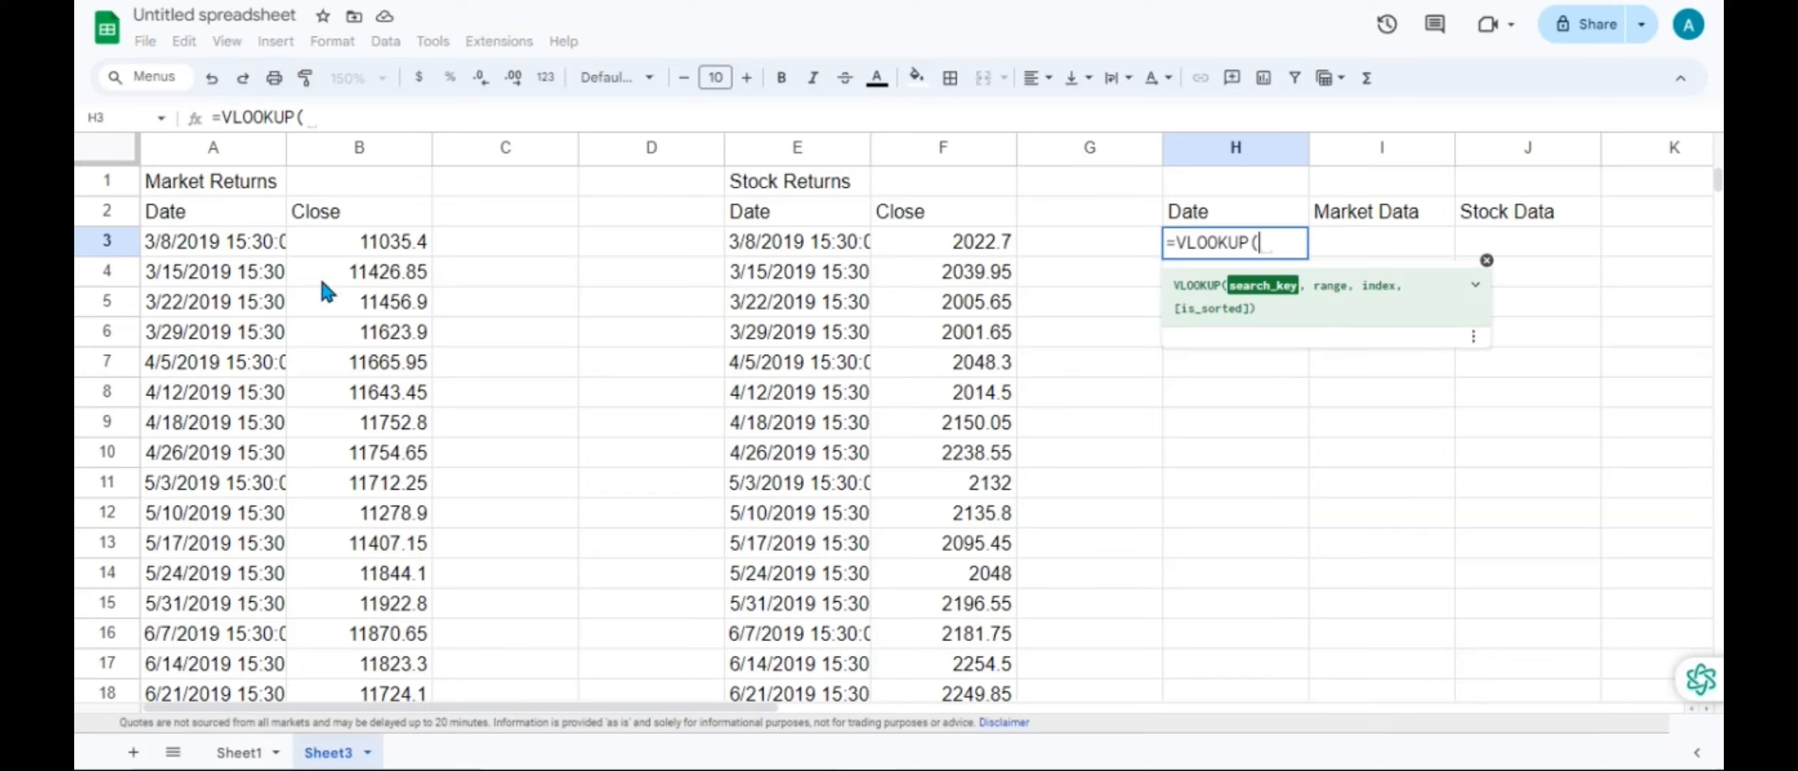
click(238, 250)
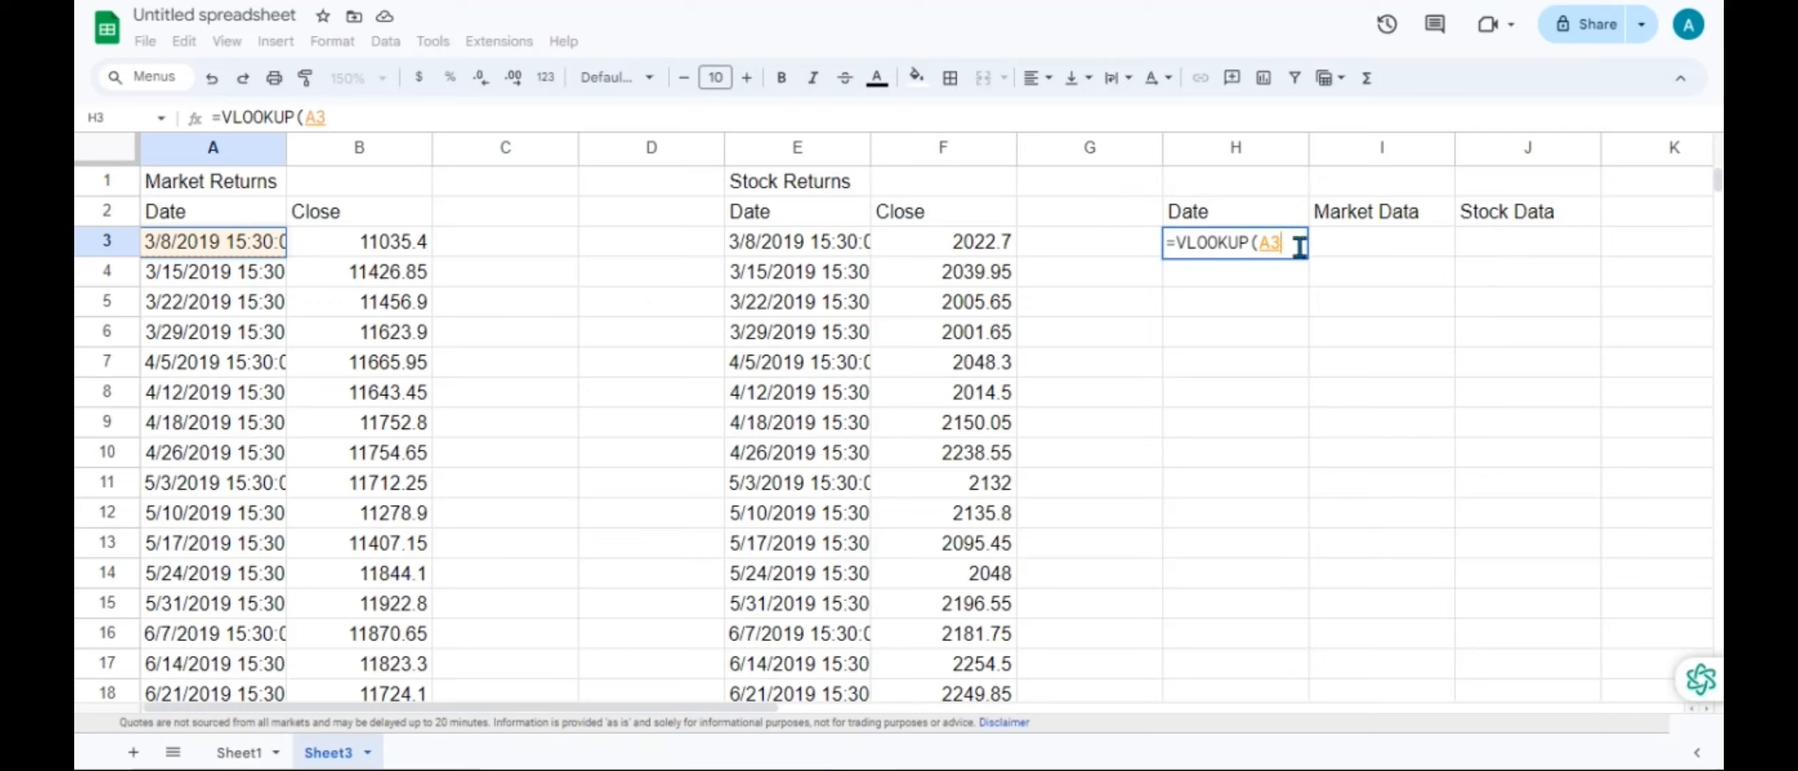
text(,)
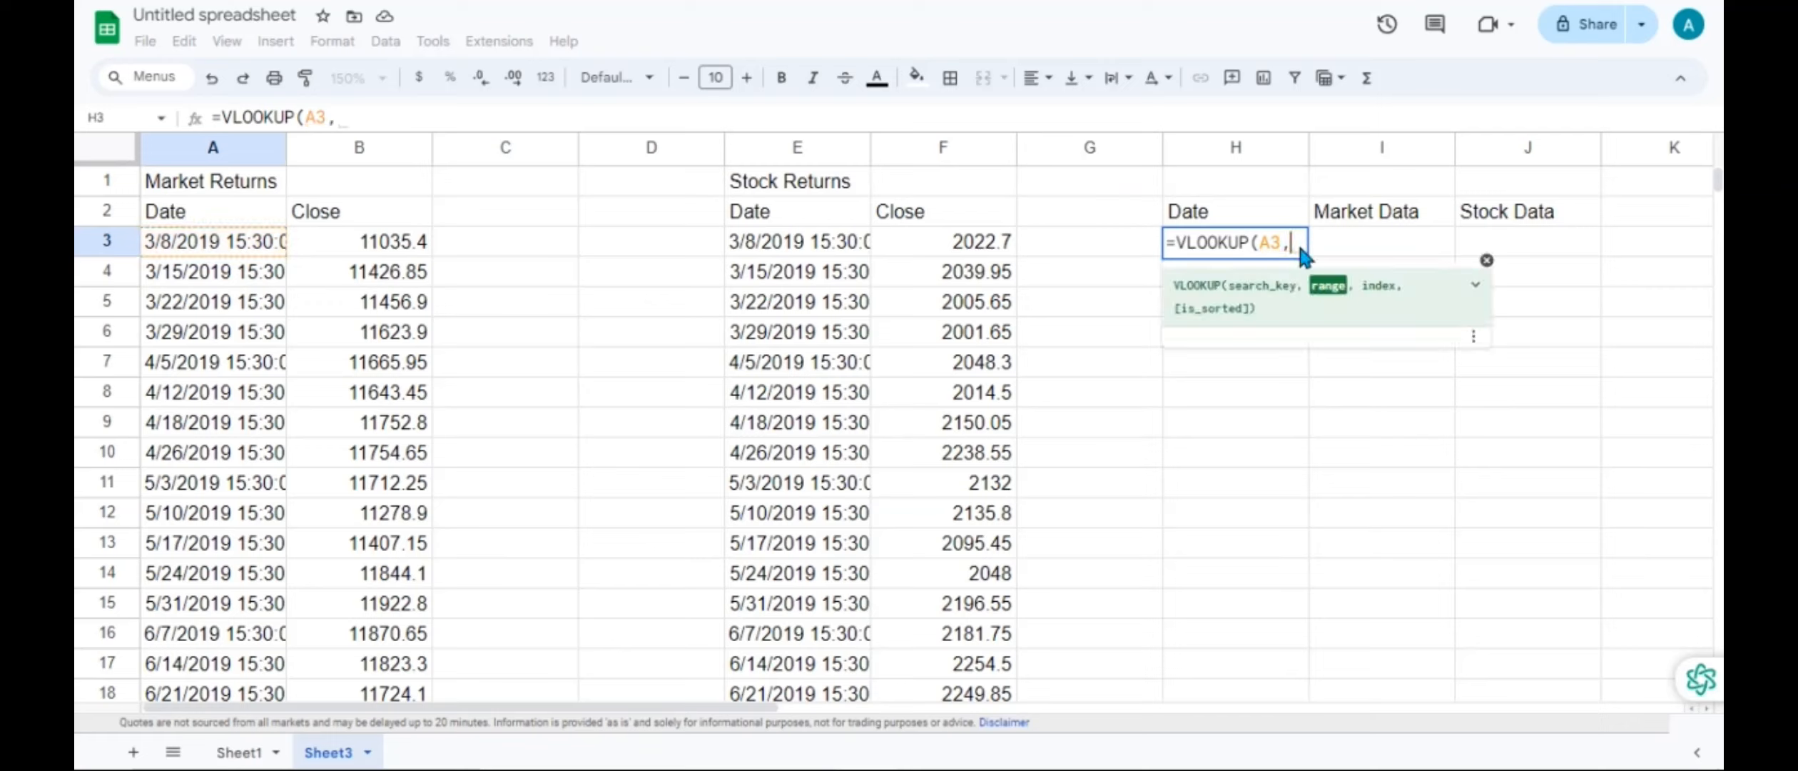
click(794, 251)
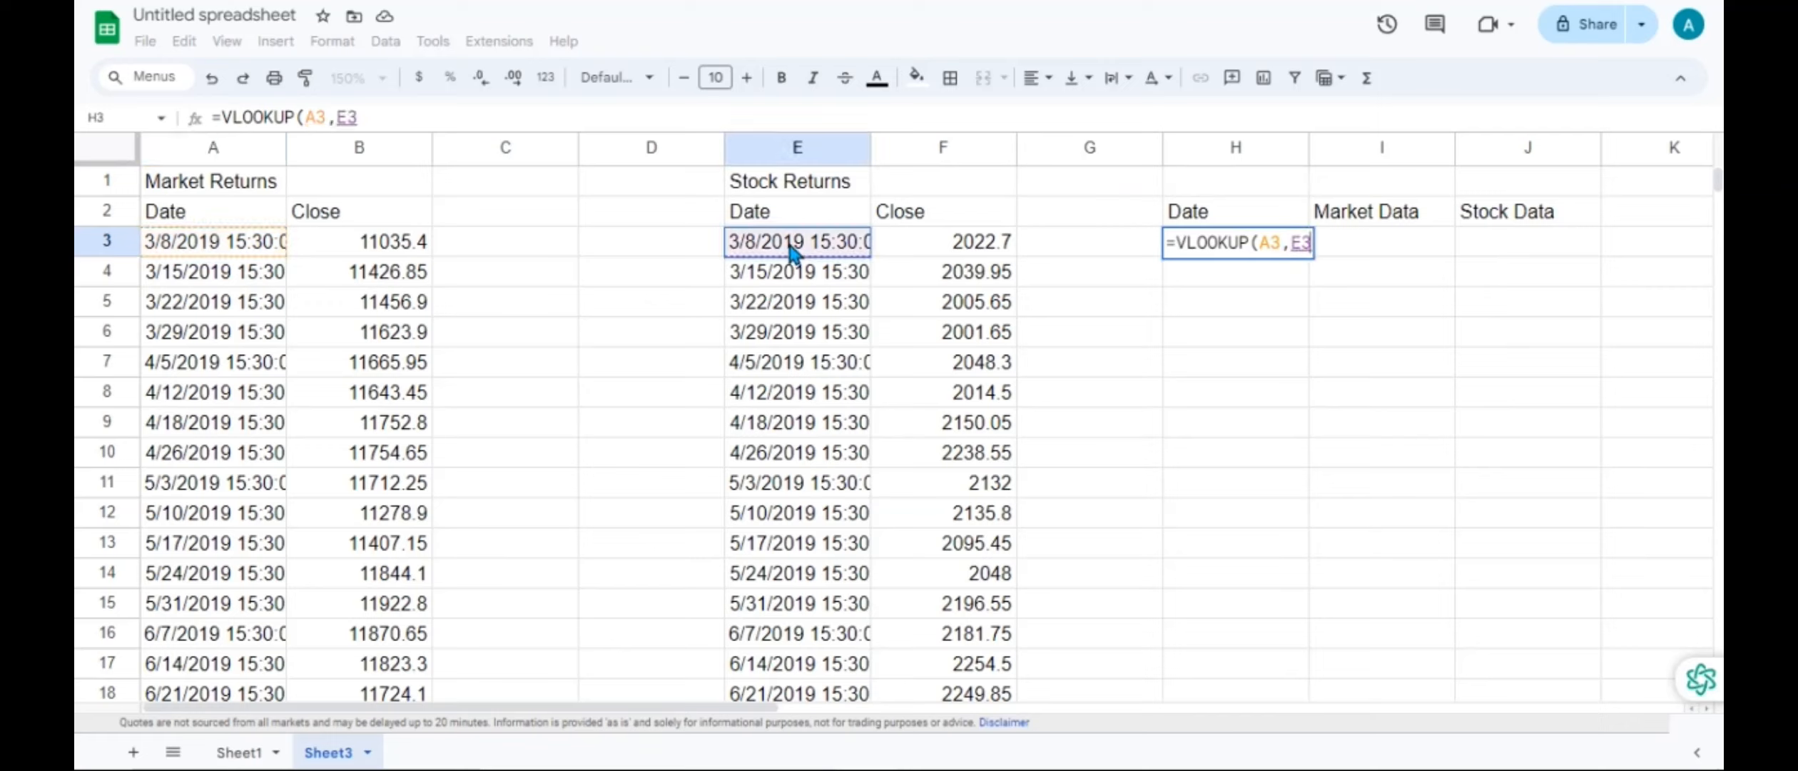
key(ctrl+shift+Down)
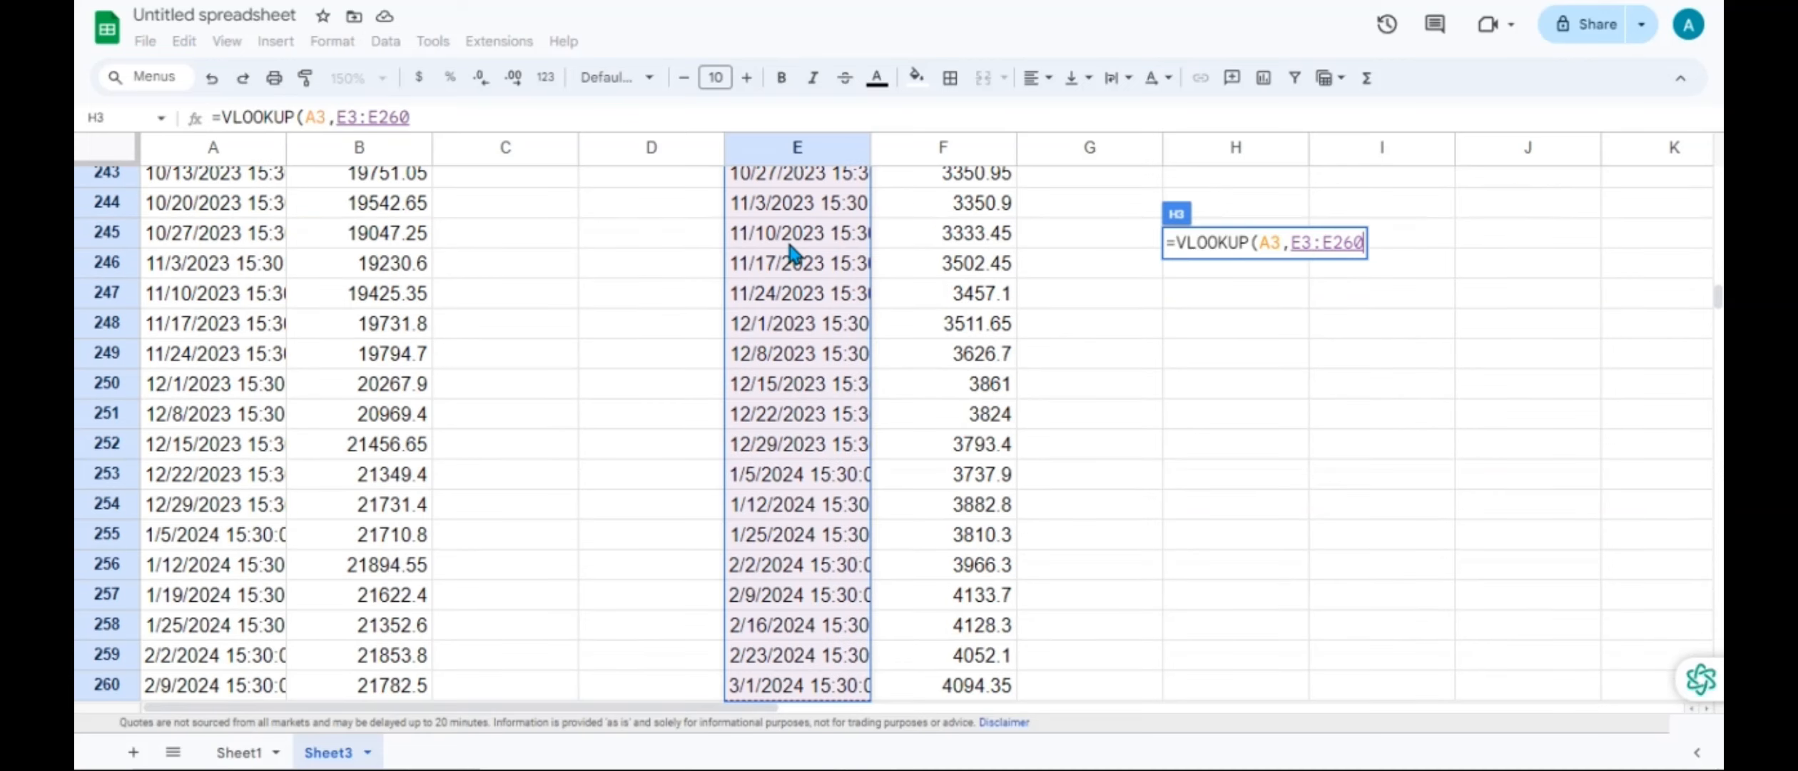
text(,)
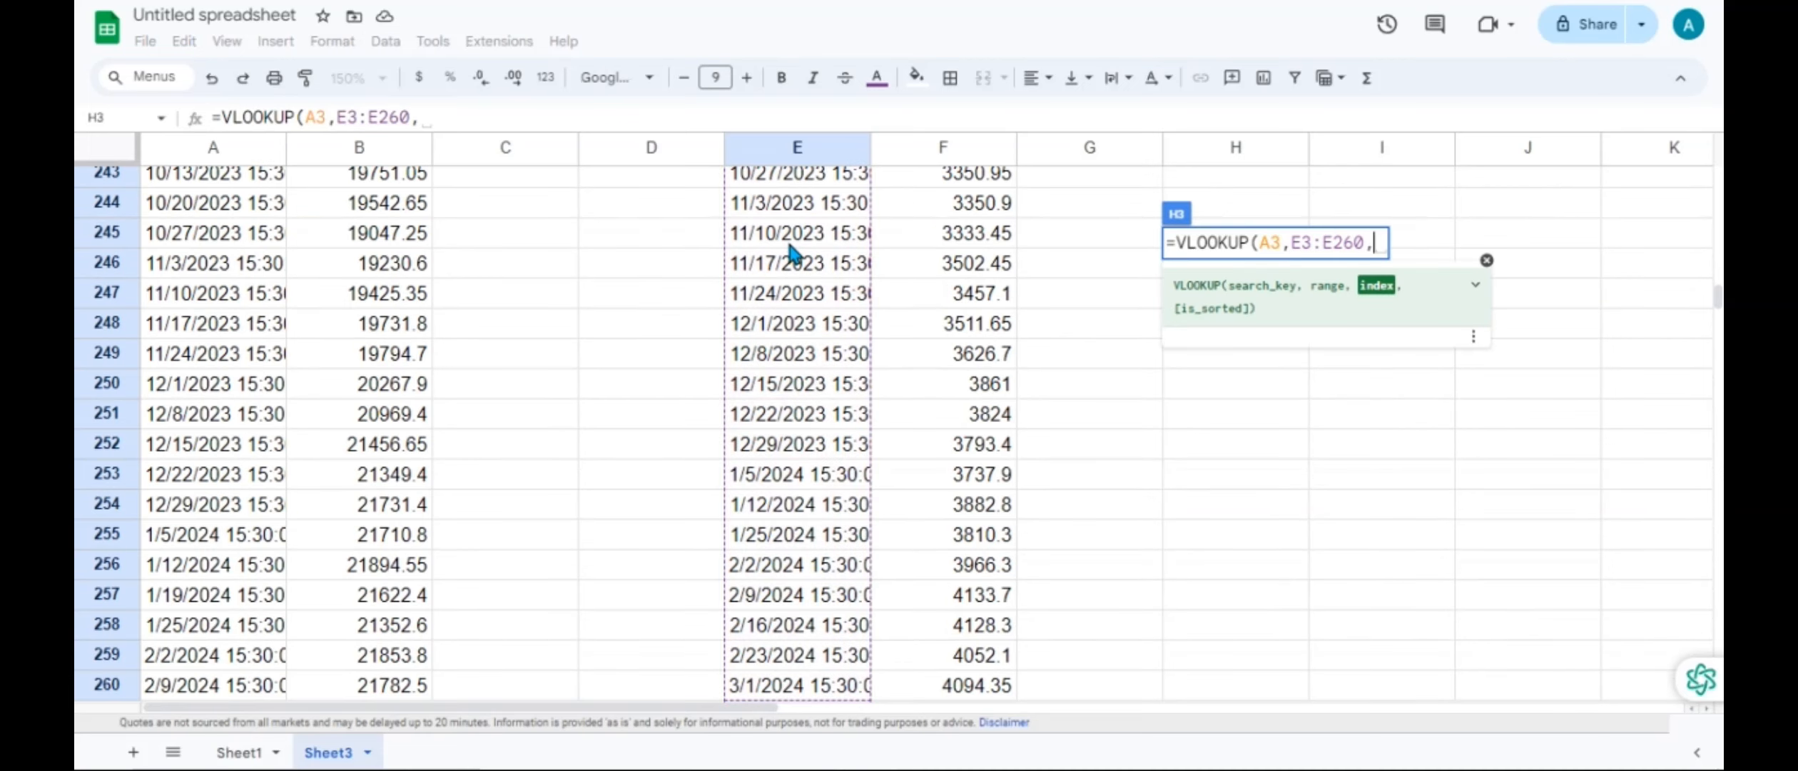
- Complete the H3 VLOOKUP formula with column index 1
scroll(794, 249, down, 3)
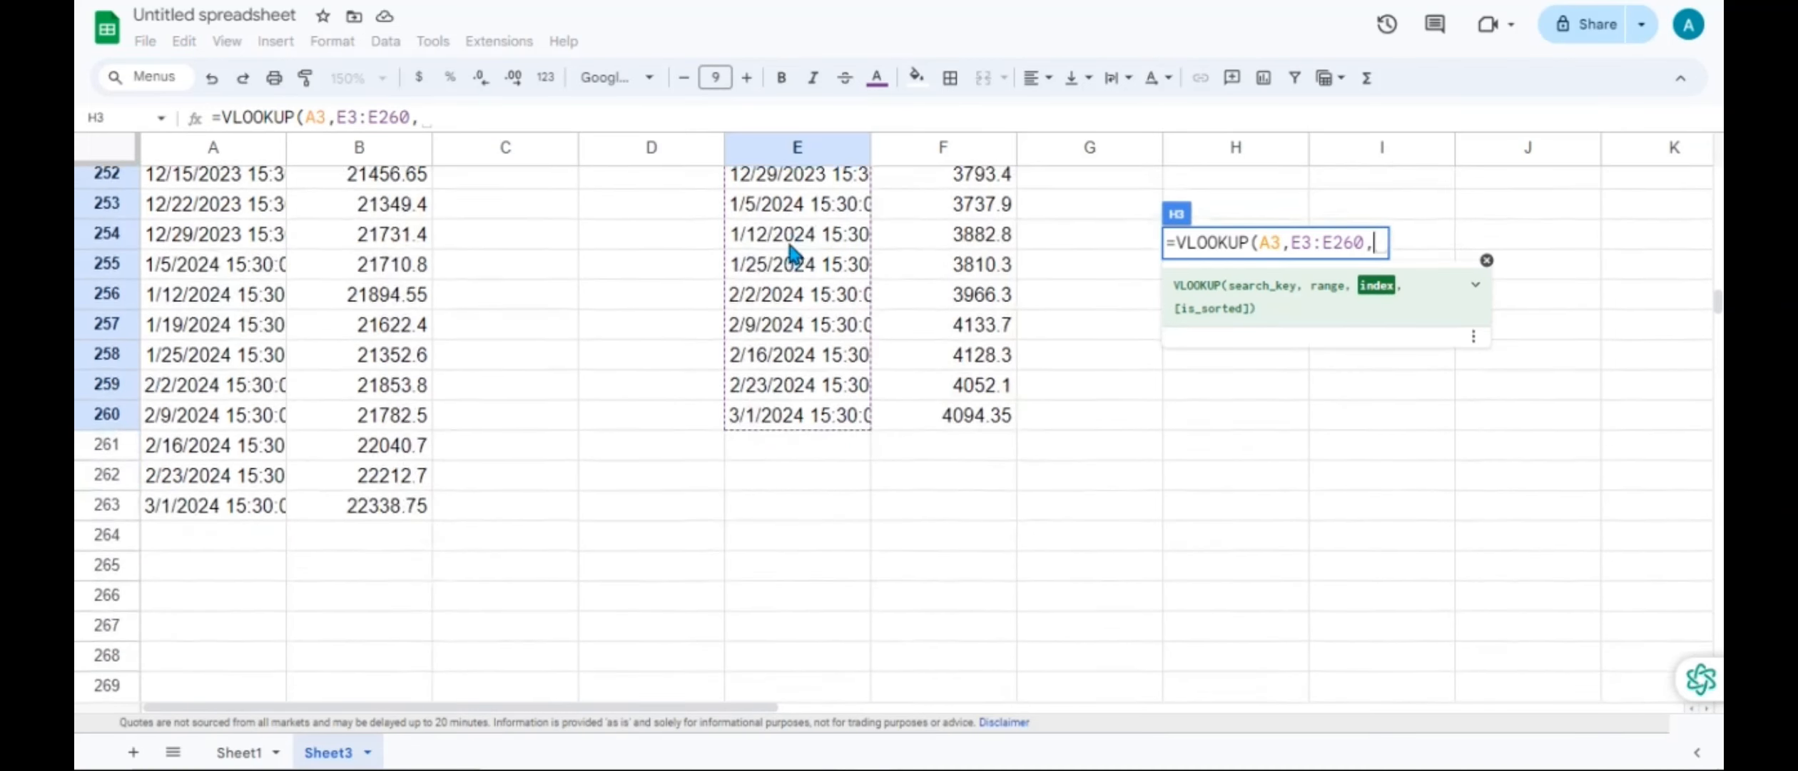
scroll(796, 254, up, 3)
scroll(799, 266, up, 20)
text(1)
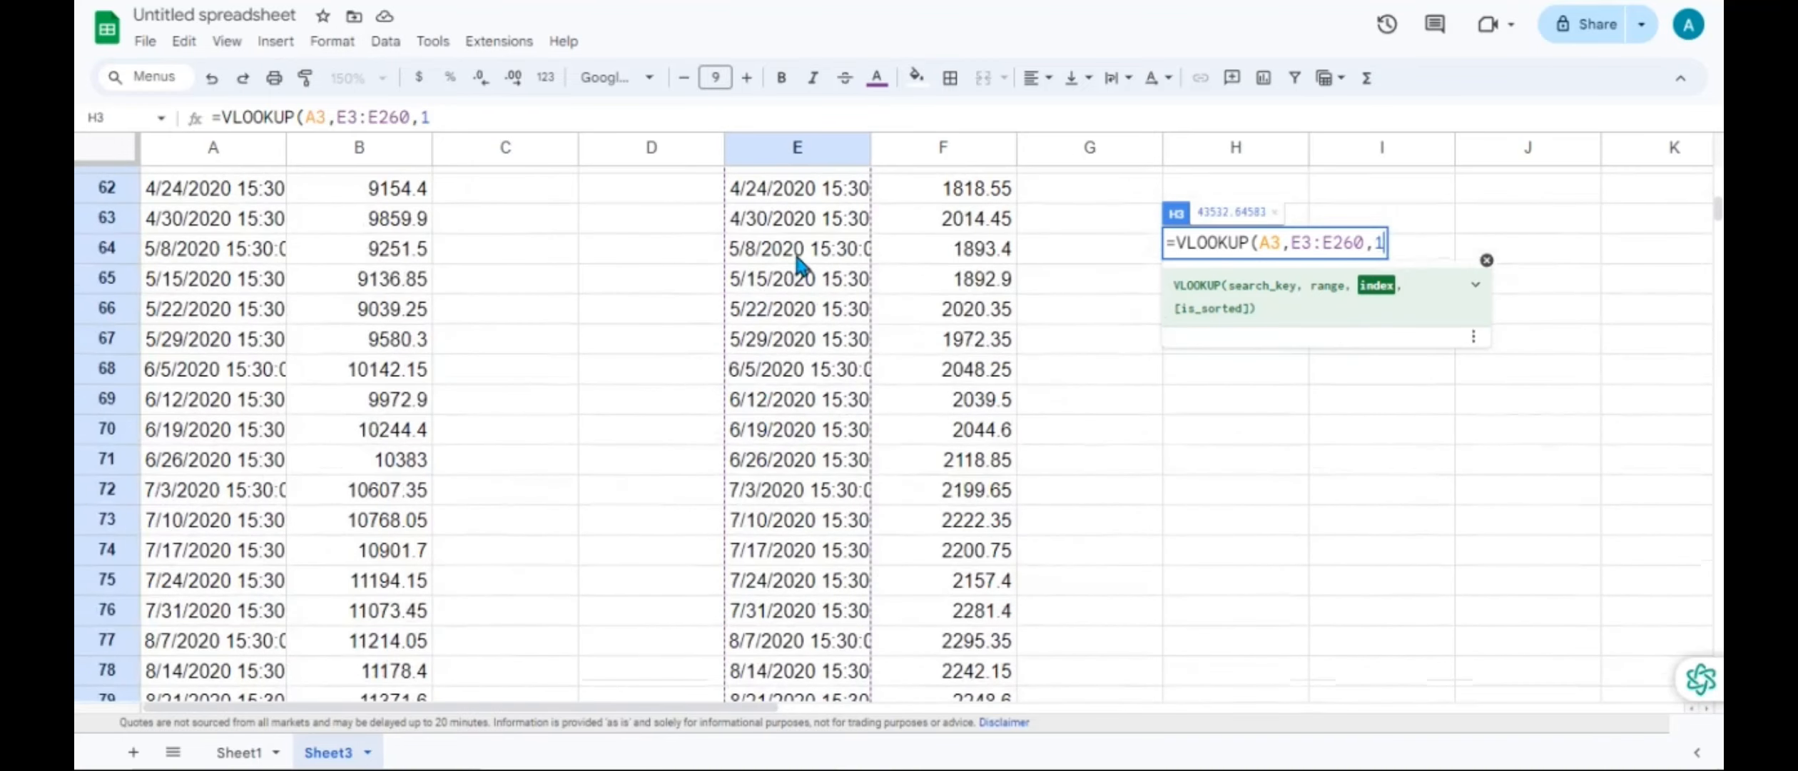
text())
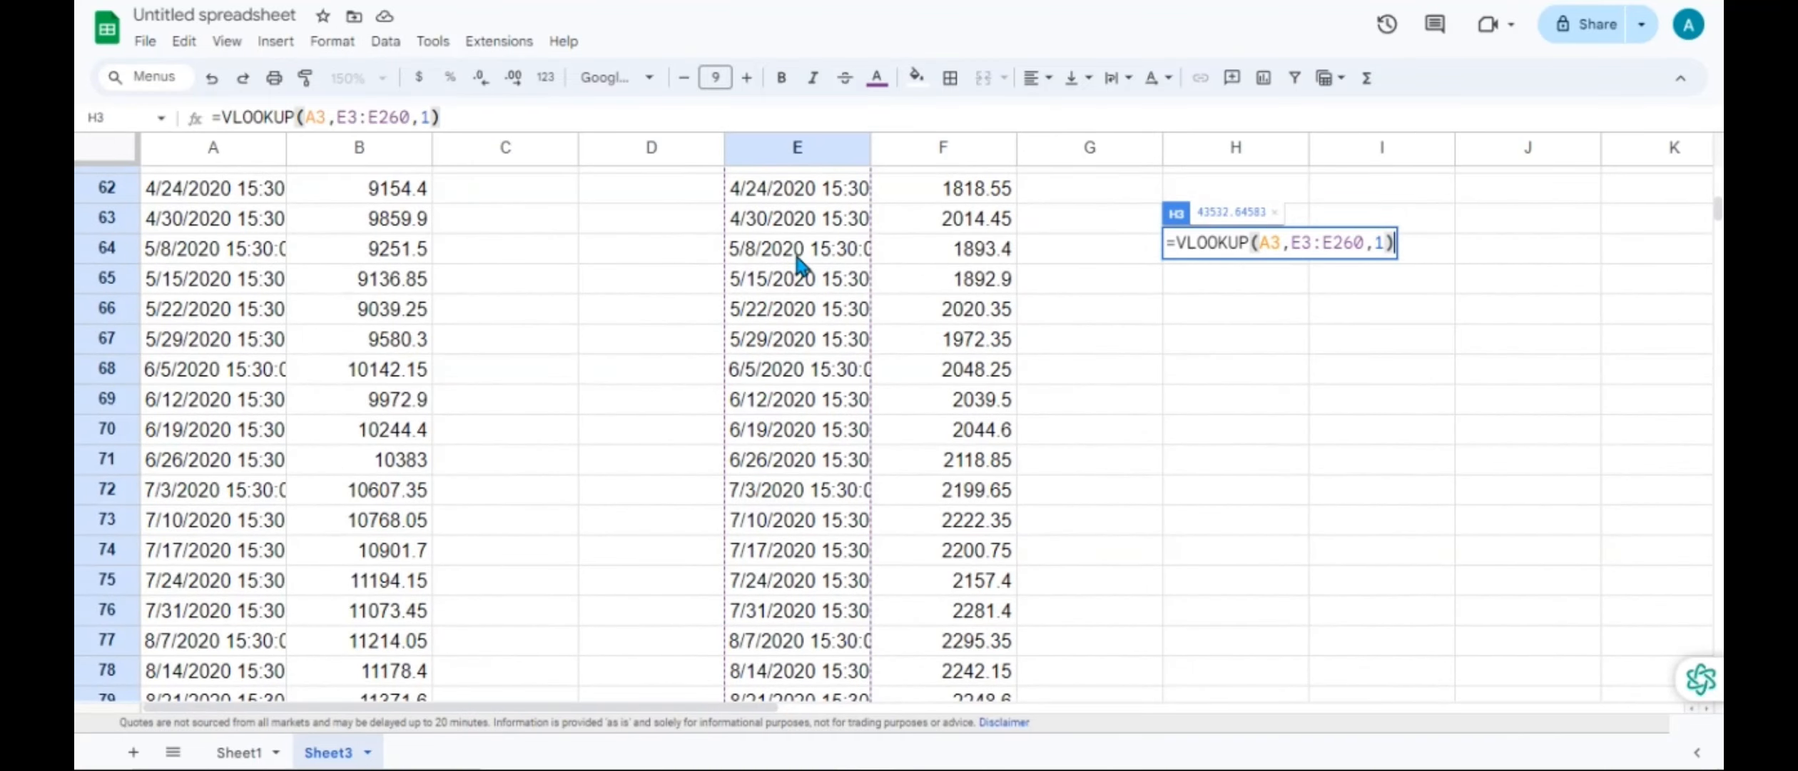
key(Return)
scroll(1216, 304, up, 1)
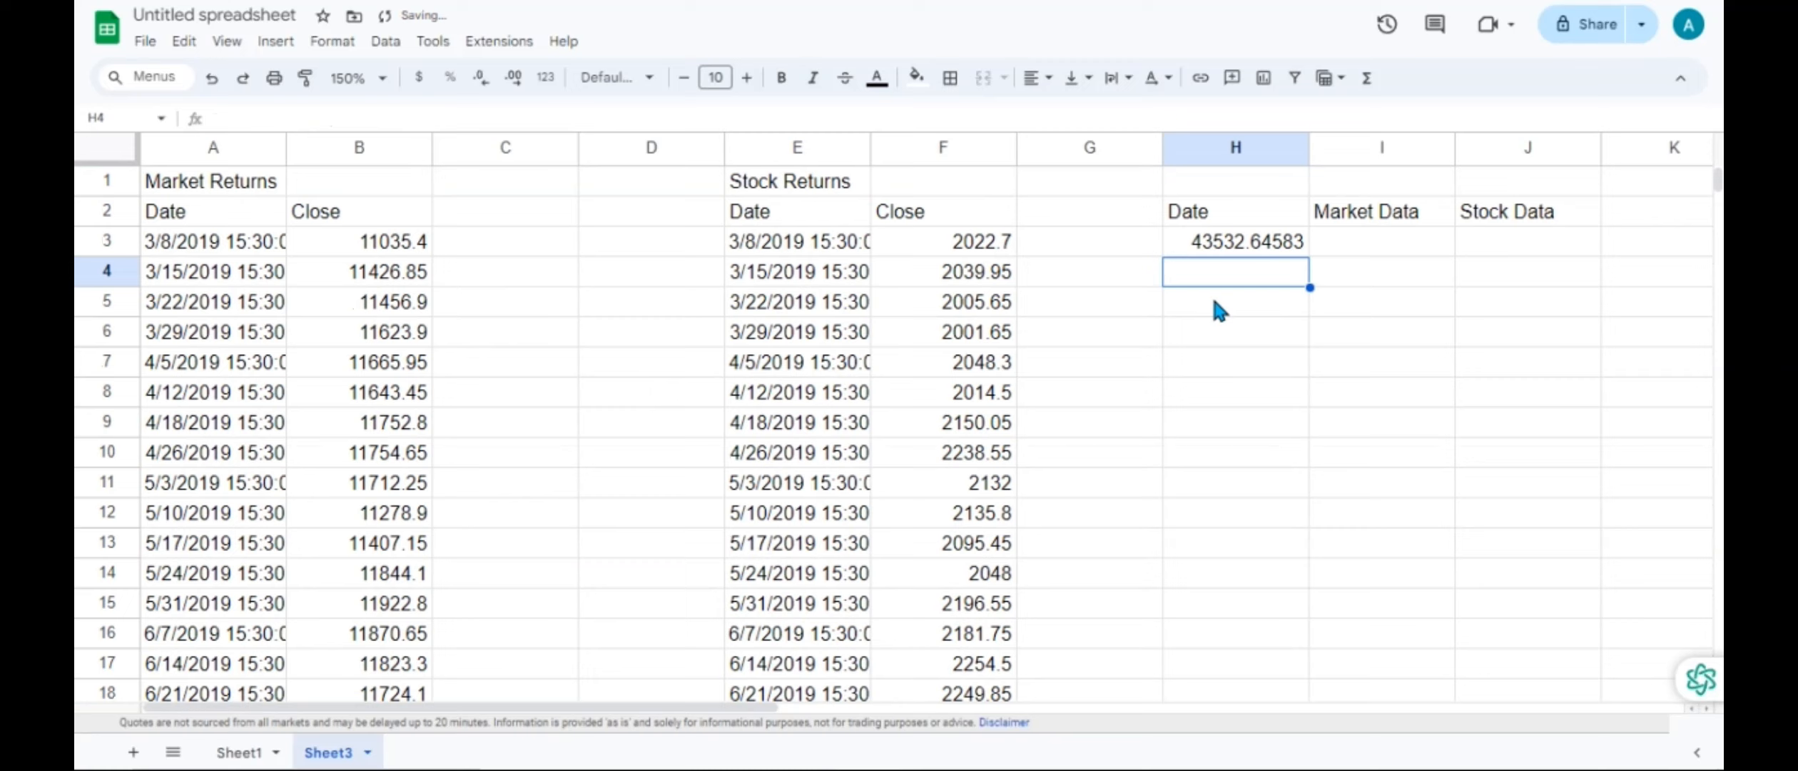
- Fill the H3 VLOOKUP formula down the Date column through H263
click(1244, 244)
mouse_move(1310, 257)
mouse_down()
mouse_move(1313, 271)
mouse_move(1310, 253)
mouse_up()
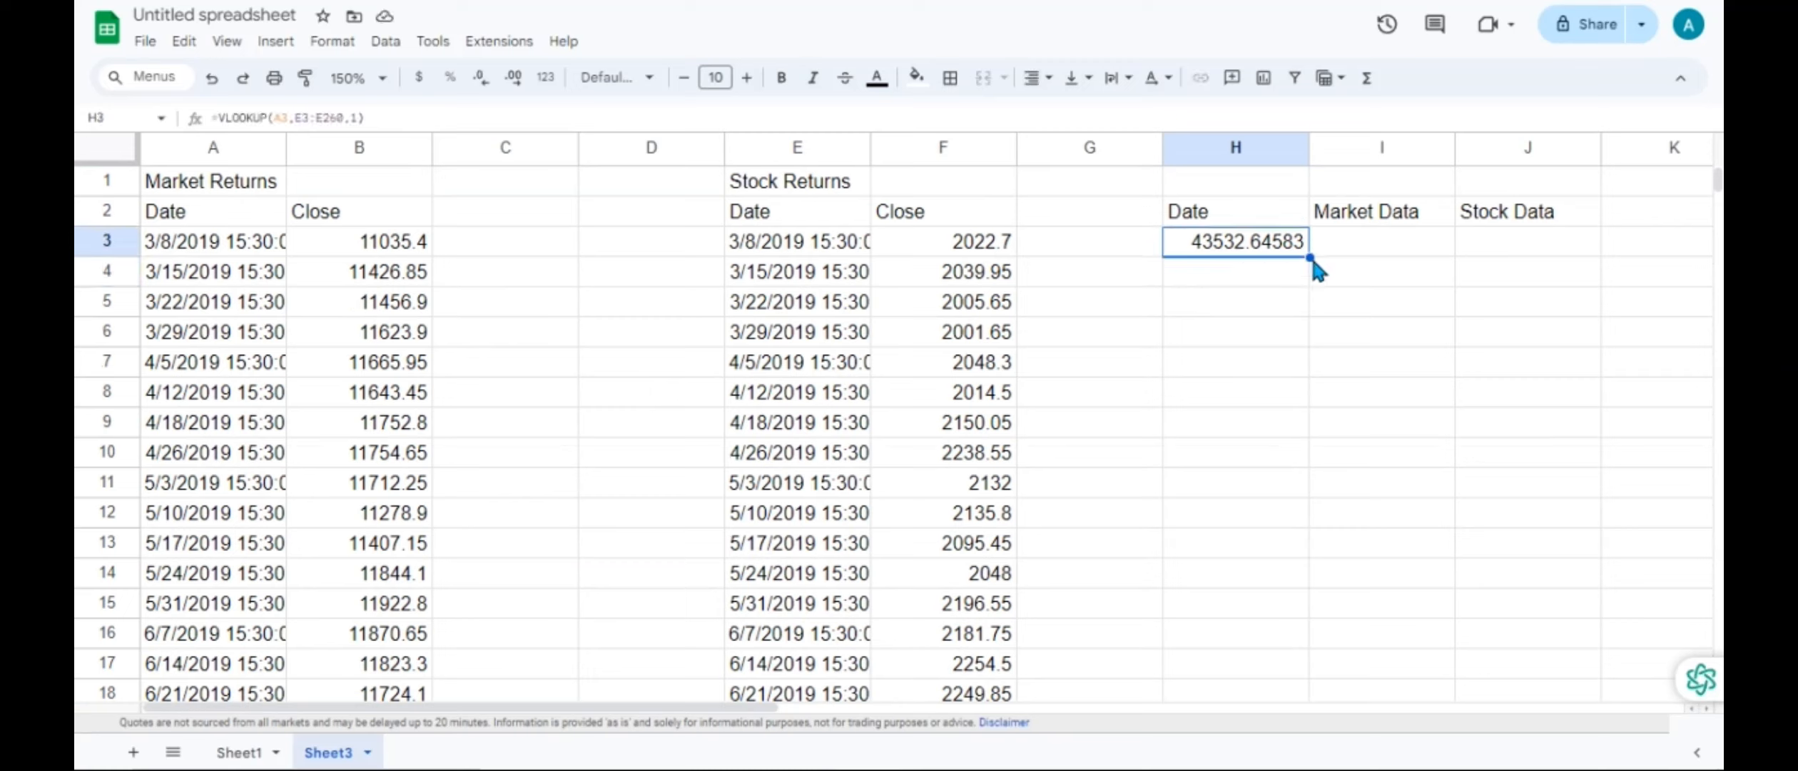
drag(1310, 255, 1236, 313)
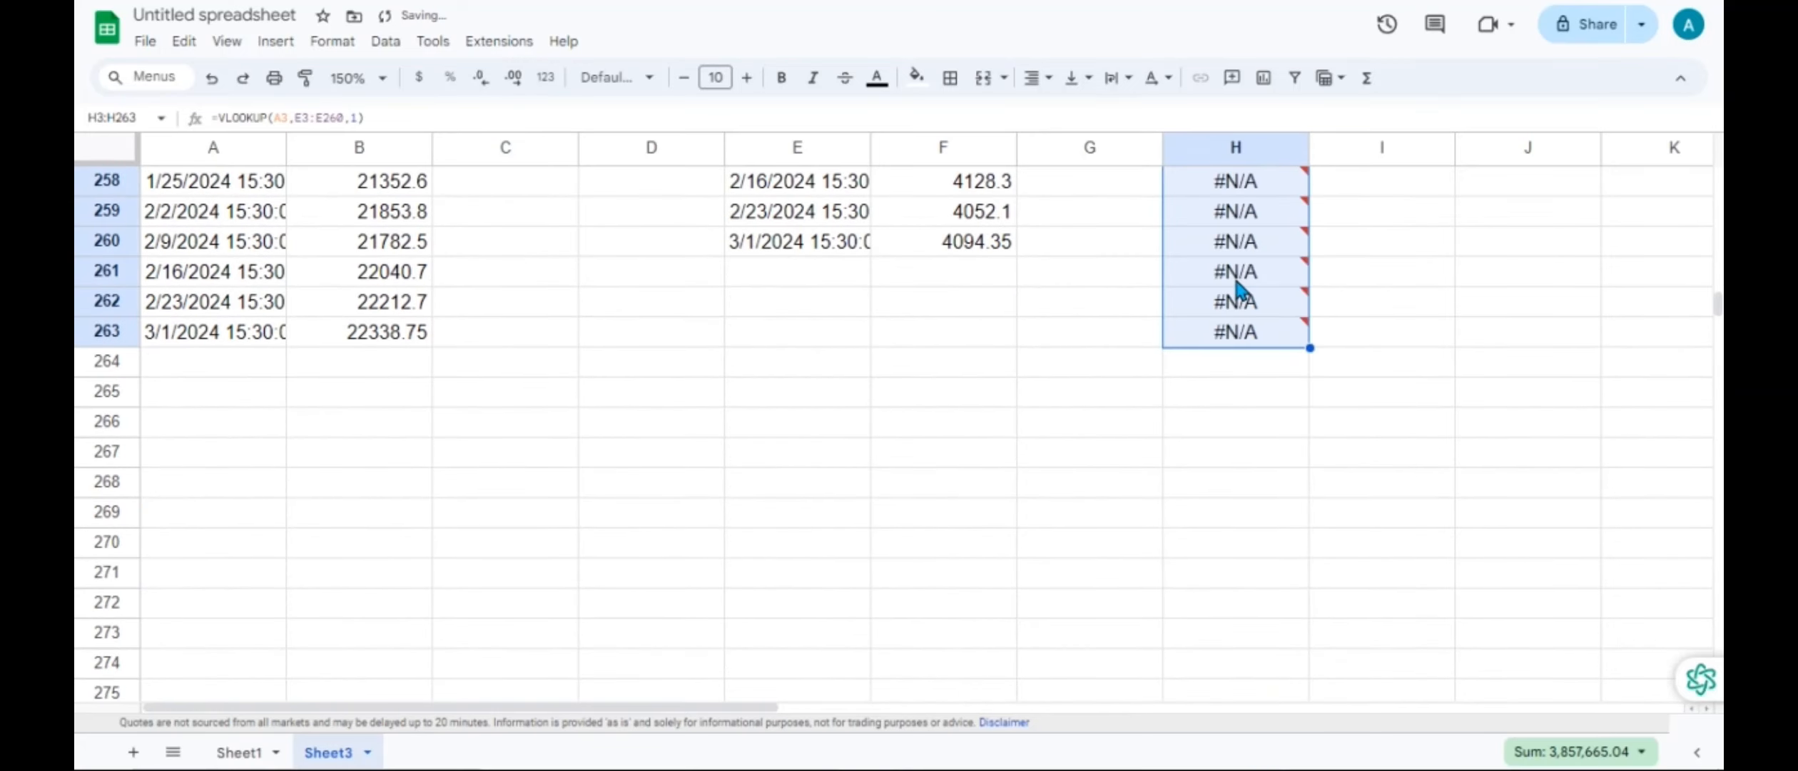
scroll(1236, 289, up, 20)
scroll(1239, 289, up, 20)
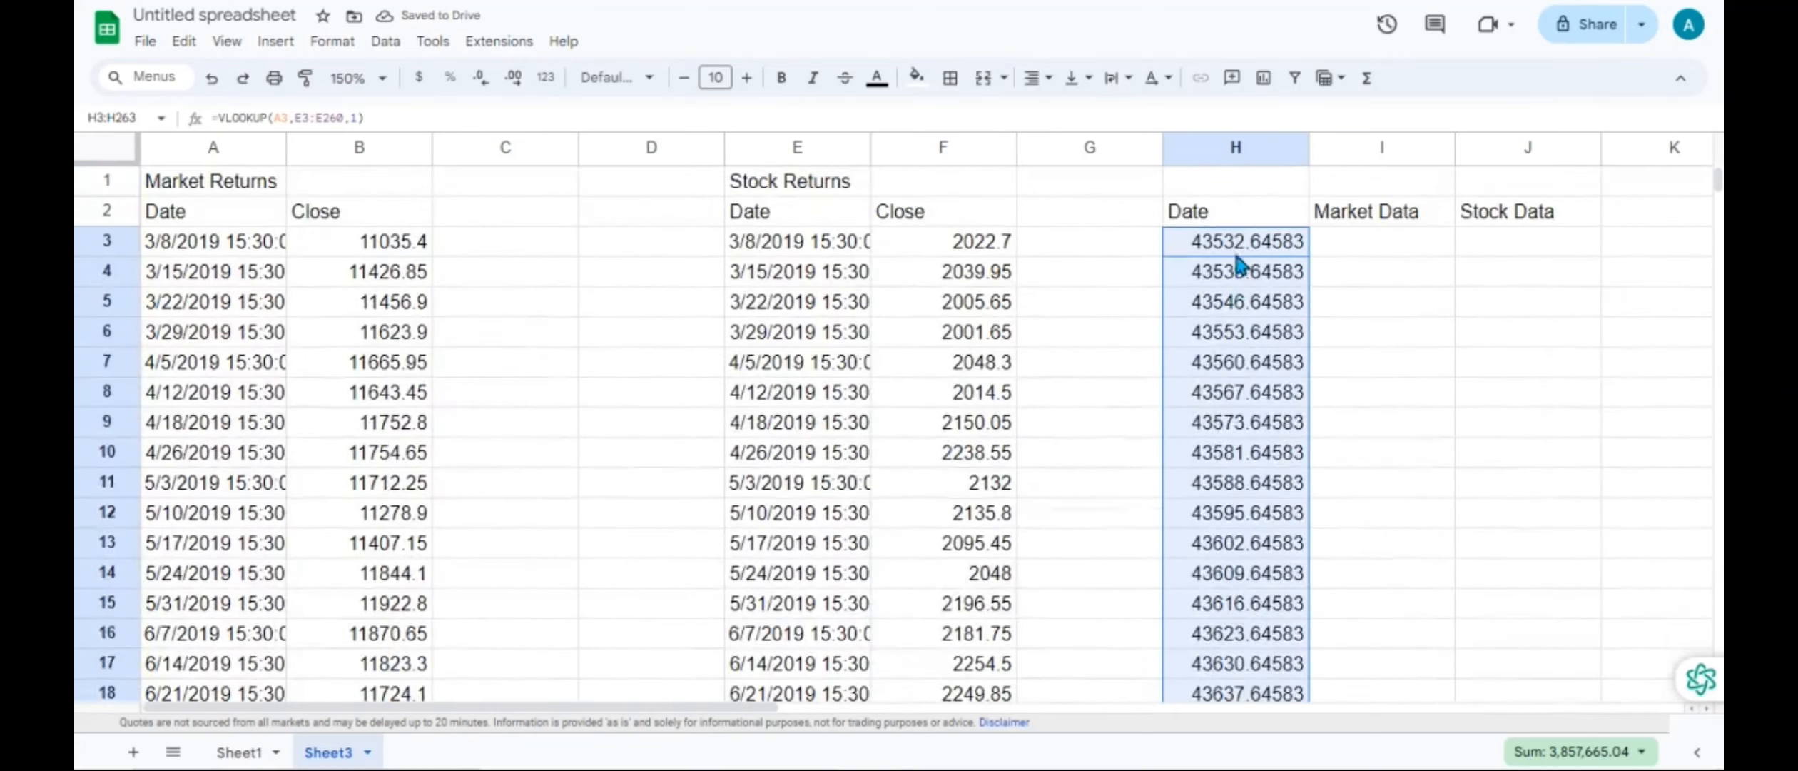
- Make the H3 lookup range absolute as $E$3:$E$260 and accept the suggested exact-match FALSE argument for H3:H263
click(1240, 249)
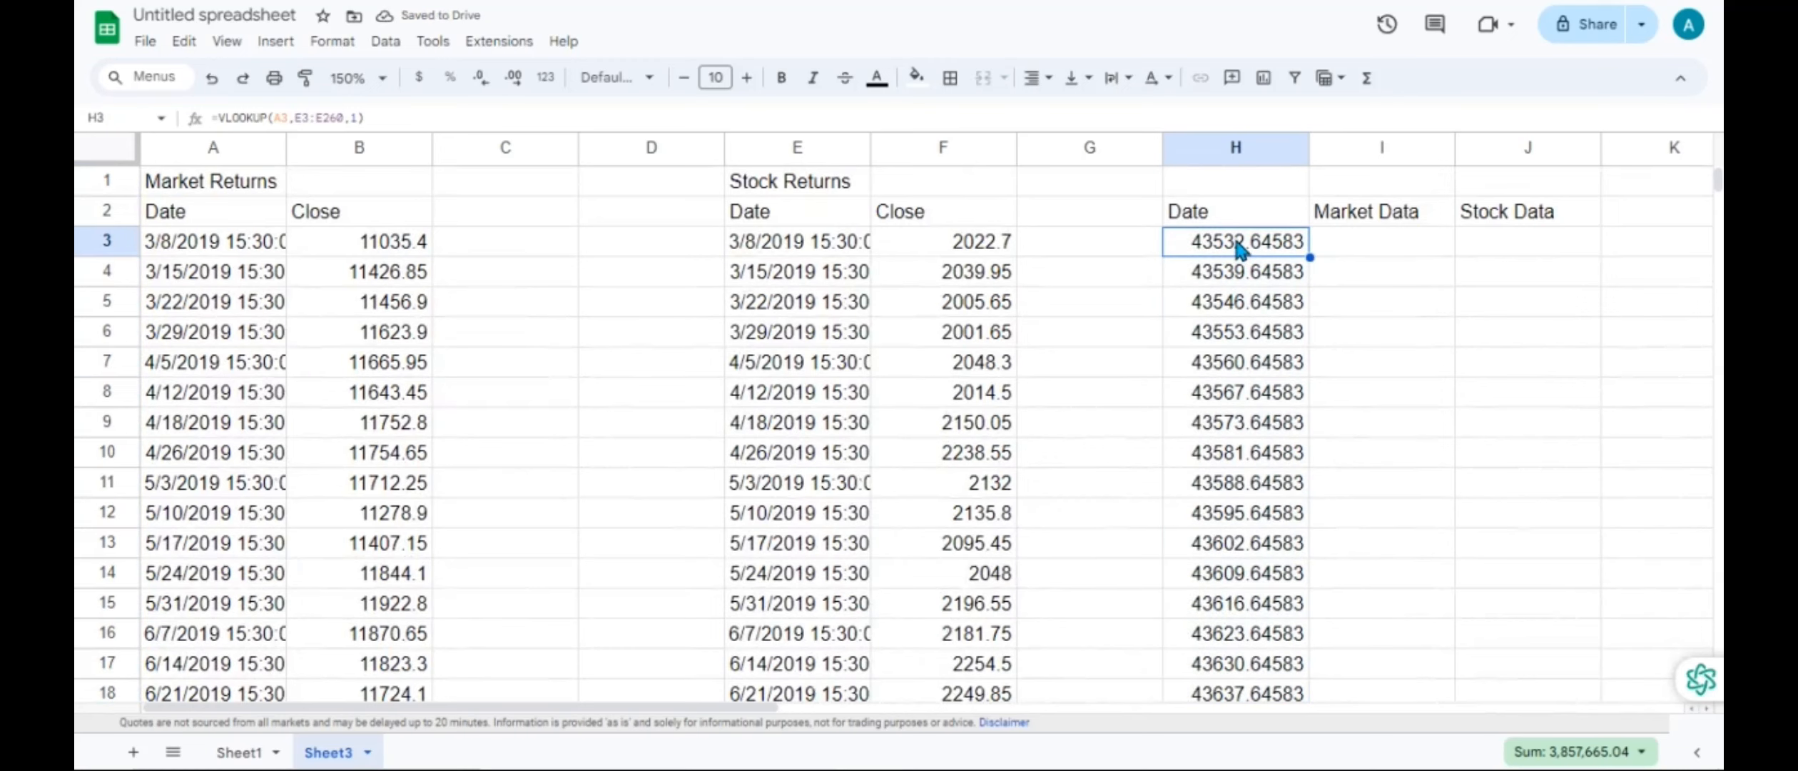
double_click(1284, 243)
drag(1292, 242, 1366, 242)
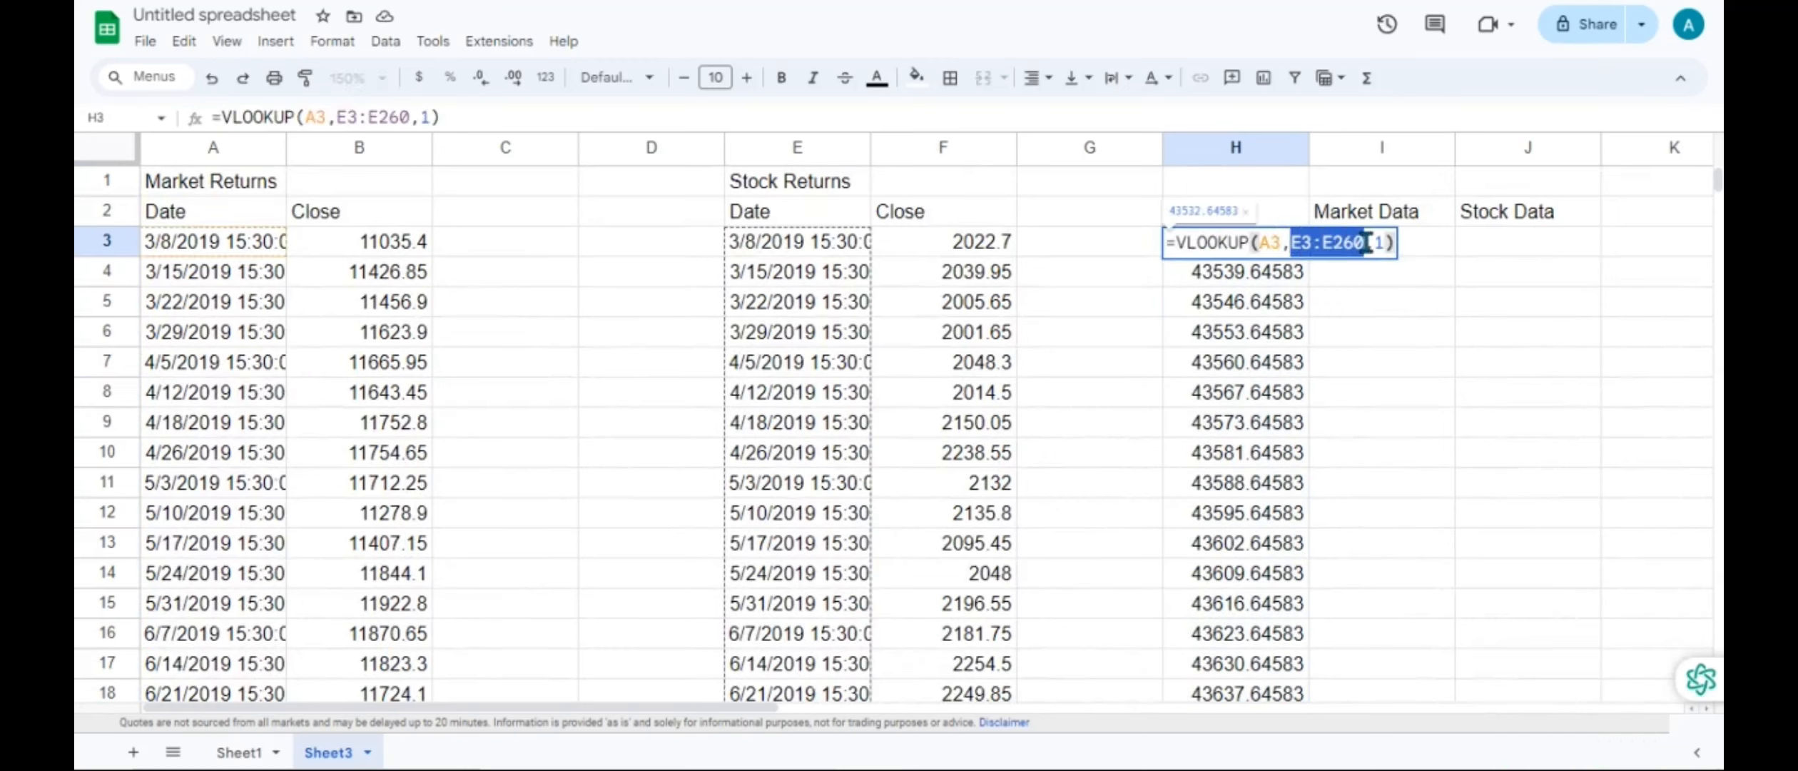
key(F4)
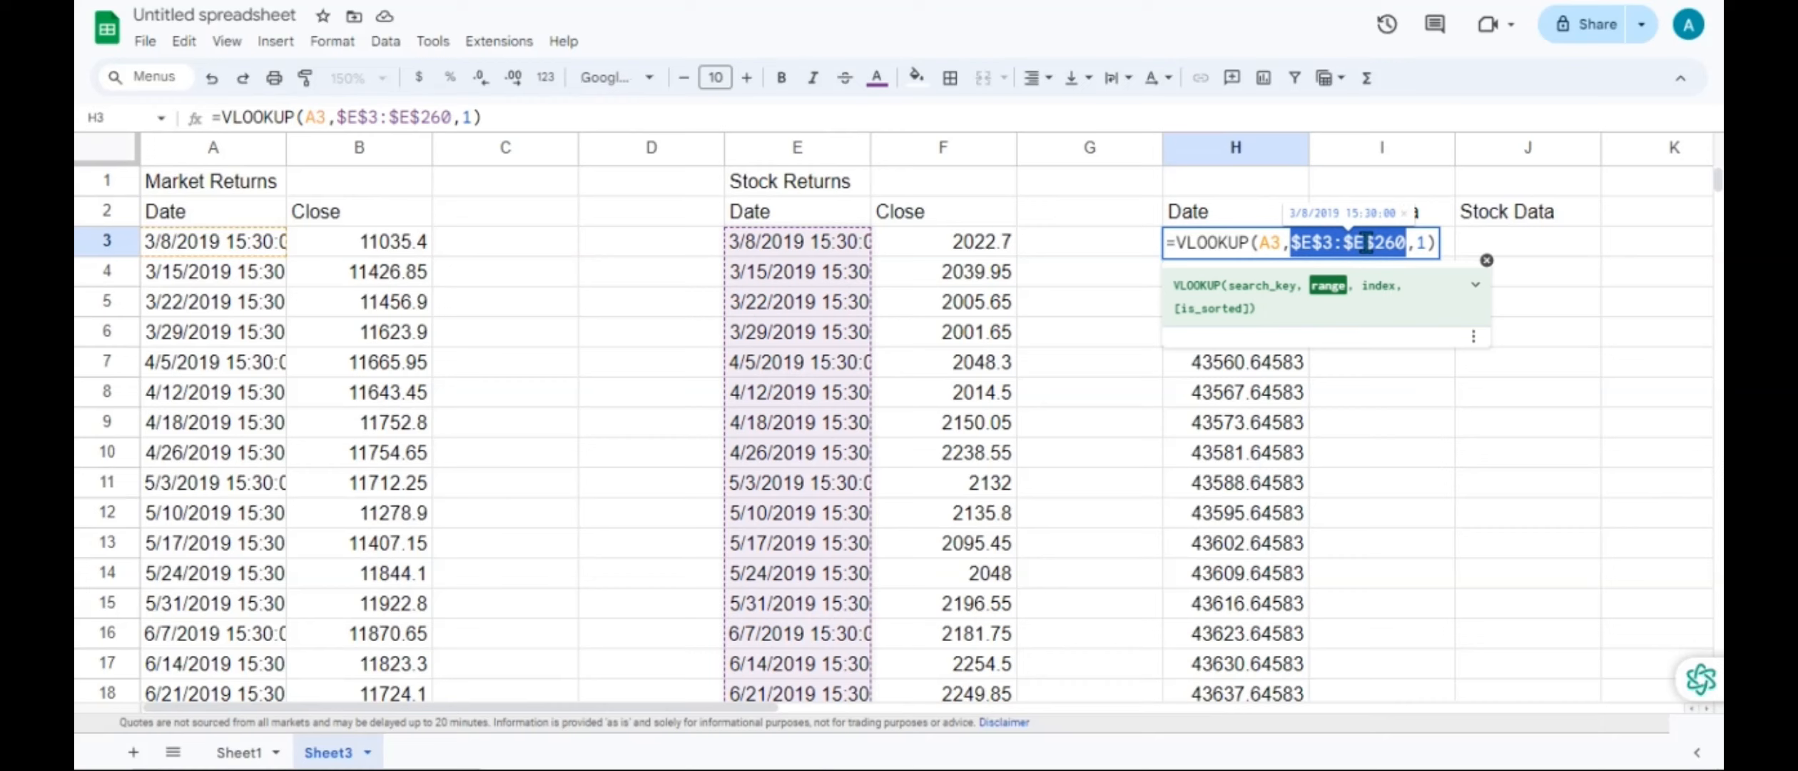
key(Return)
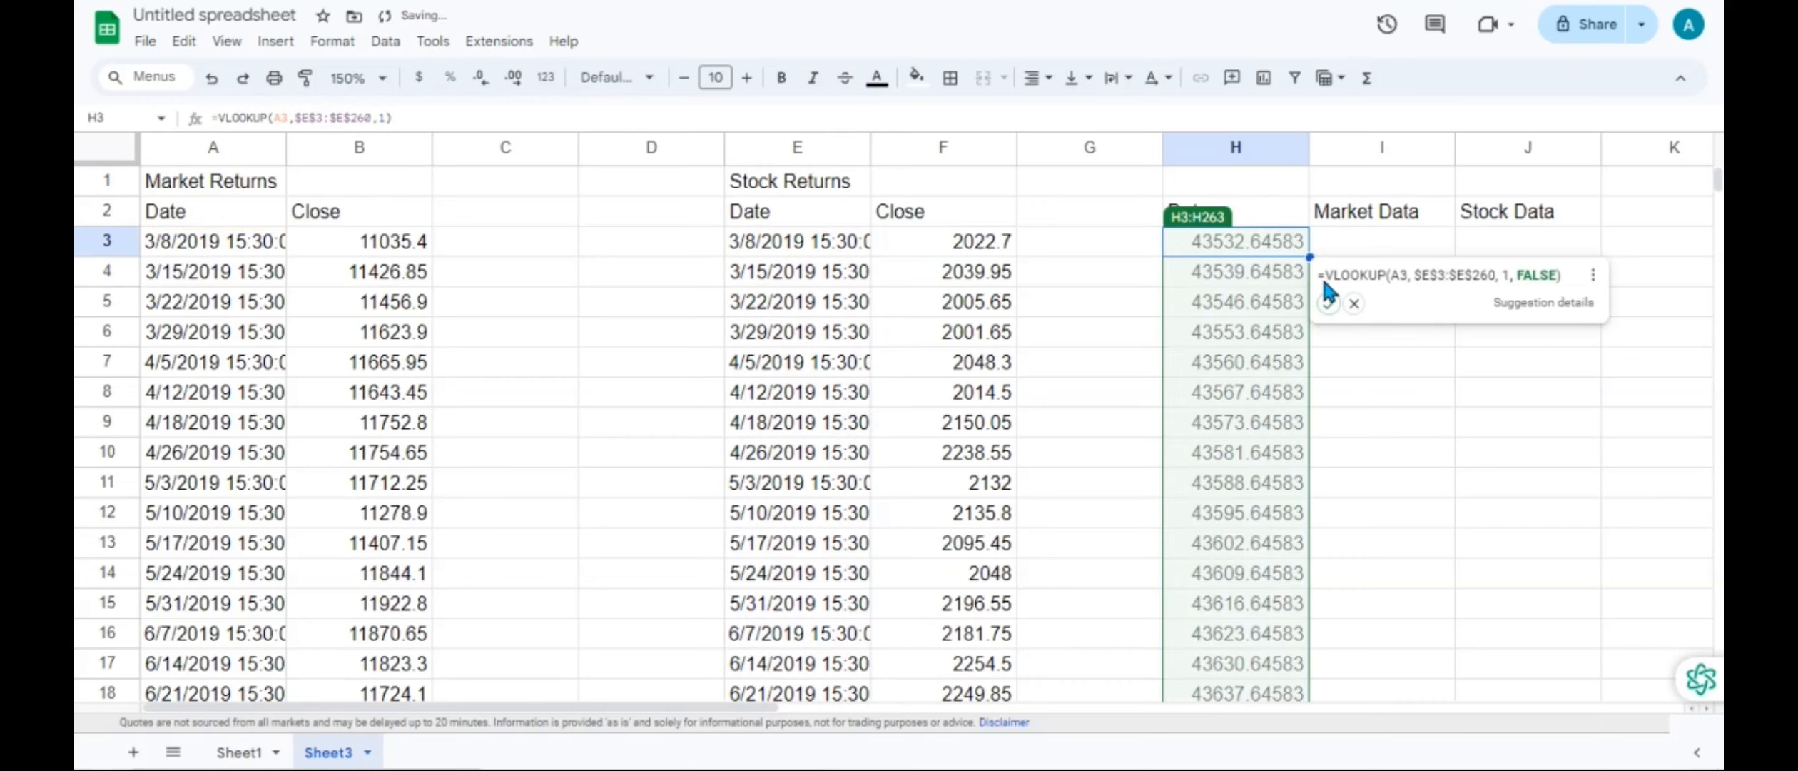
click(1328, 303)
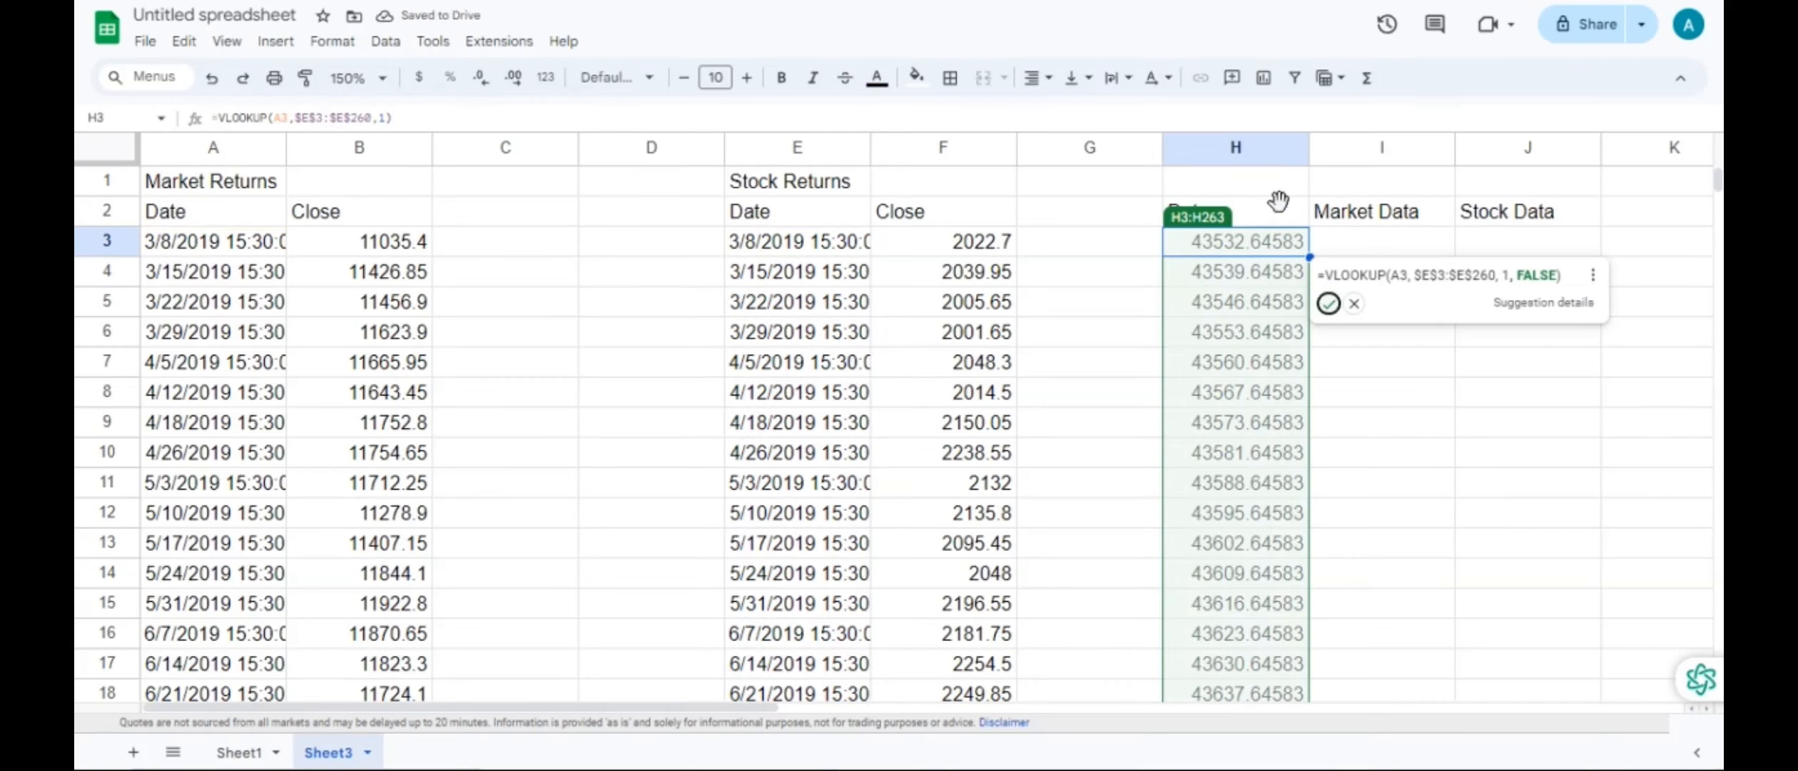
- Format column H with the Date time number format
click(1249, 146)
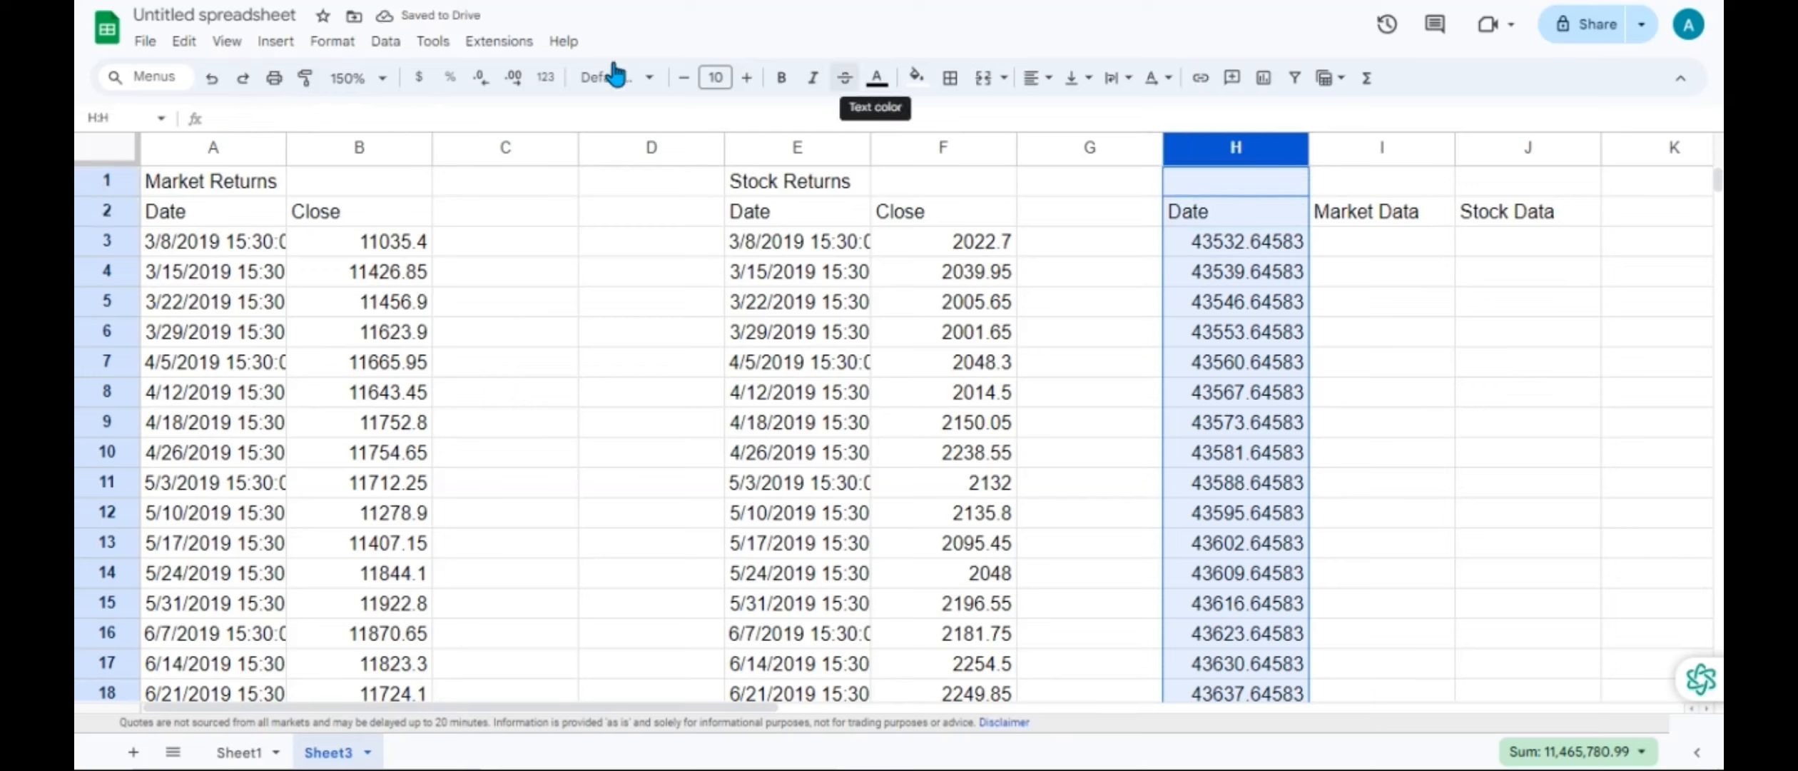
click(312, 43)
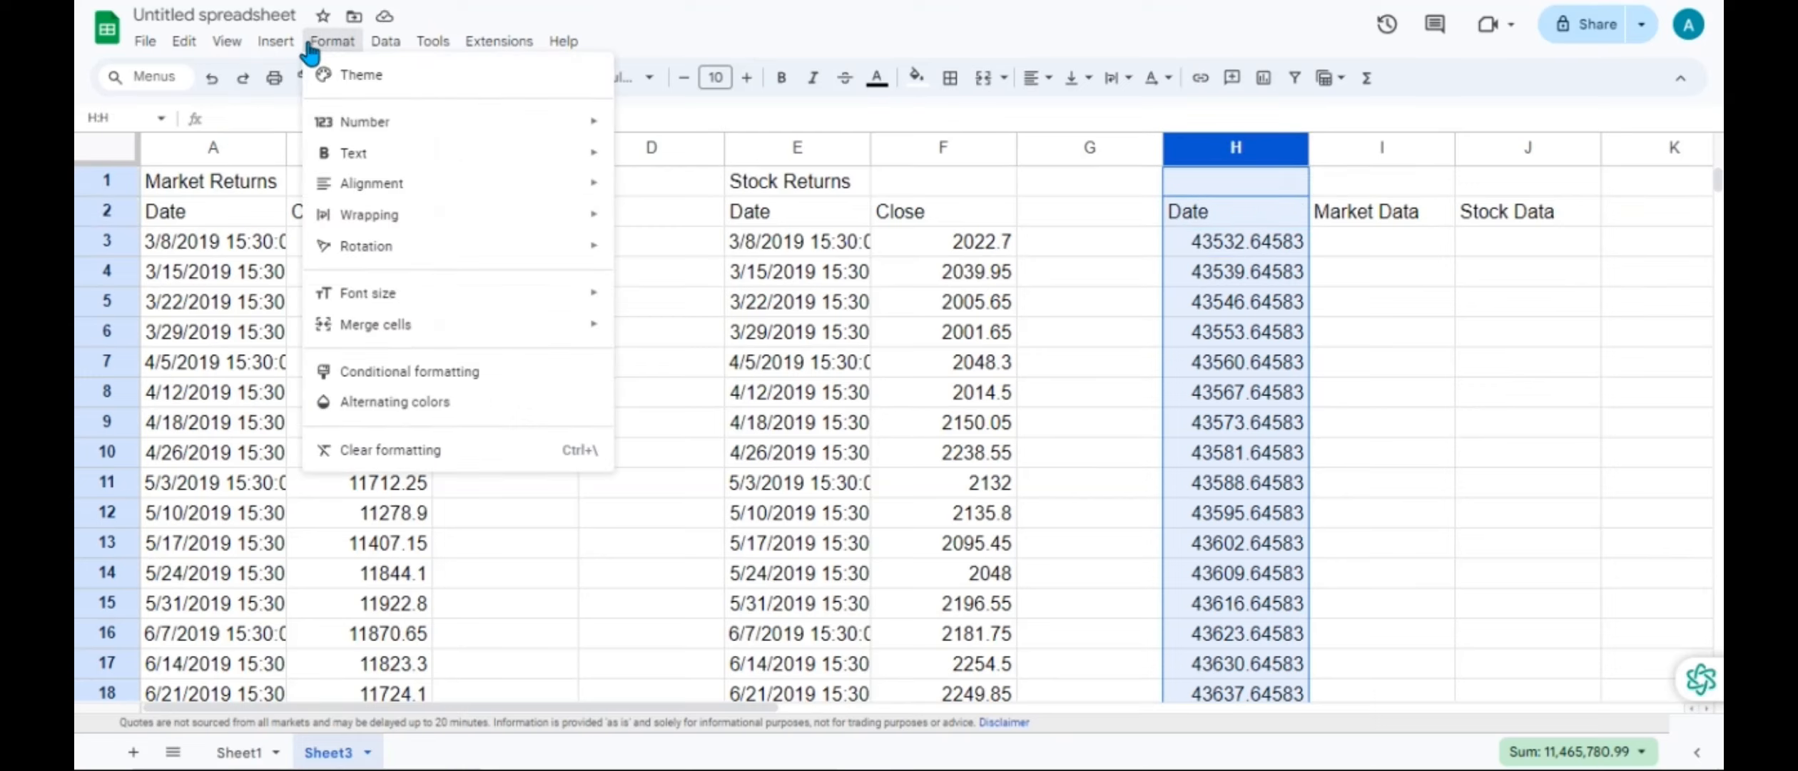
mouse_move(355, 121)
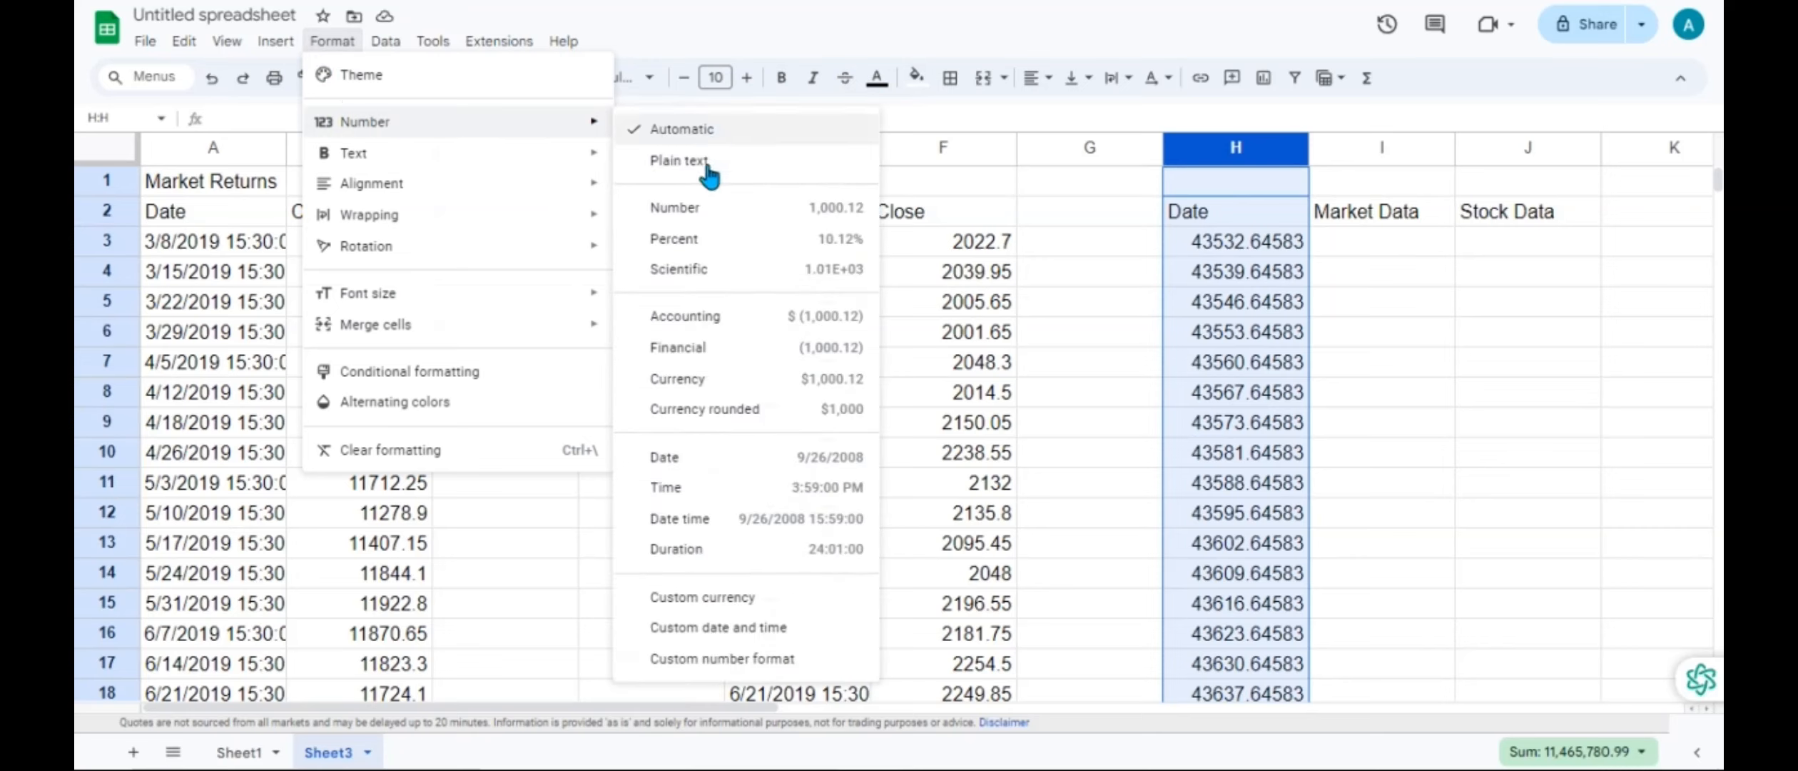
click(696, 520)
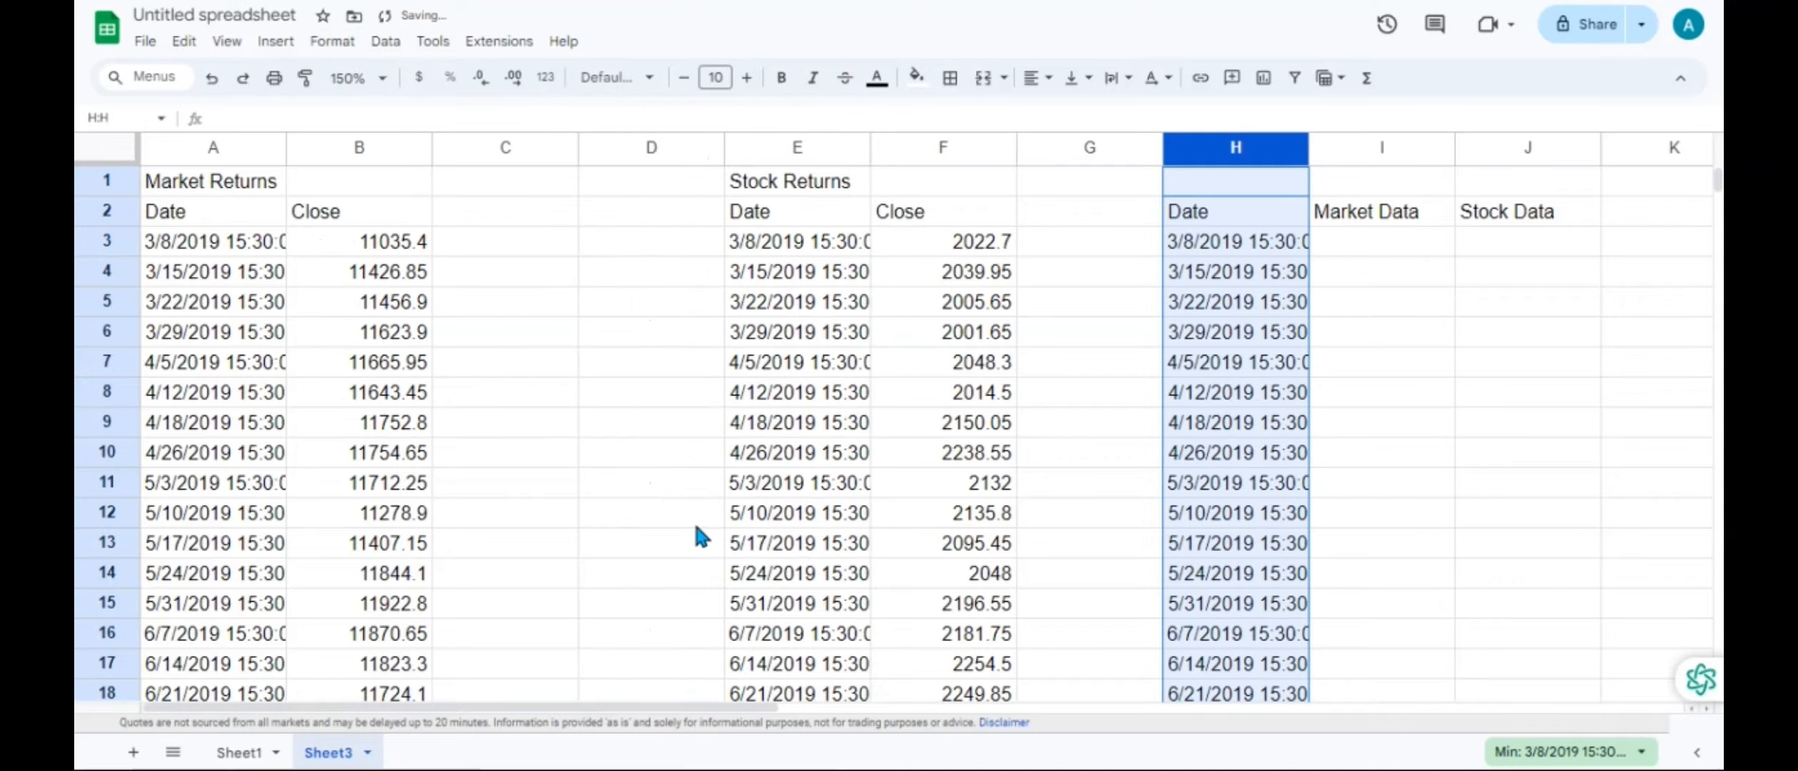
- Move the date cells H92:H263 up one row to start at H91, overwriting the #N/A cell there
click(1386, 249)
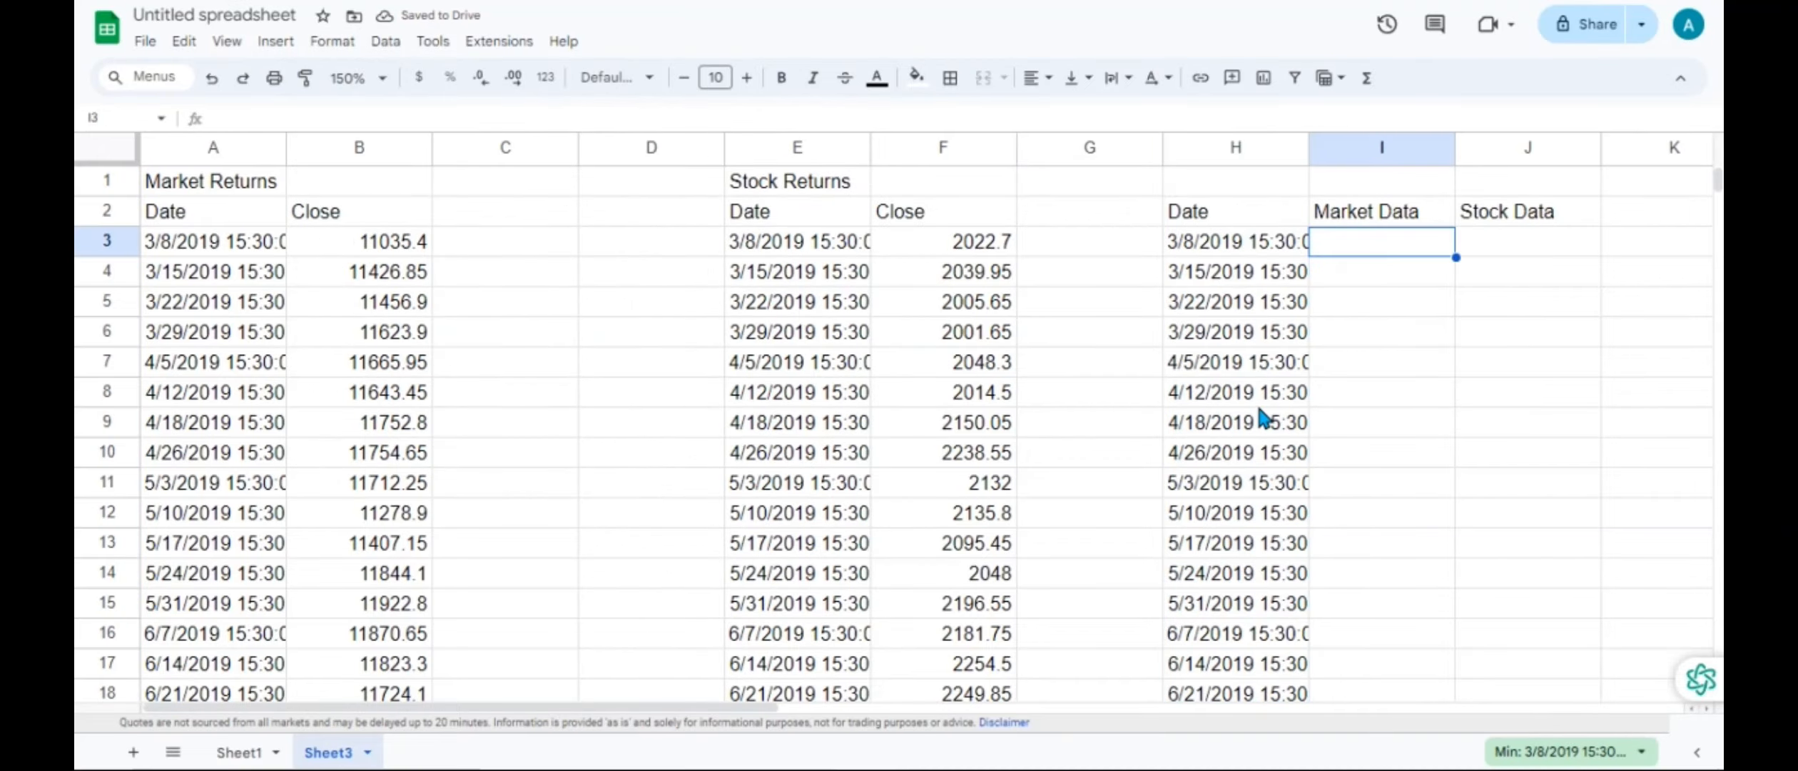
scroll(1263, 414, down, 20)
scroll(1262, 416, up, 20)
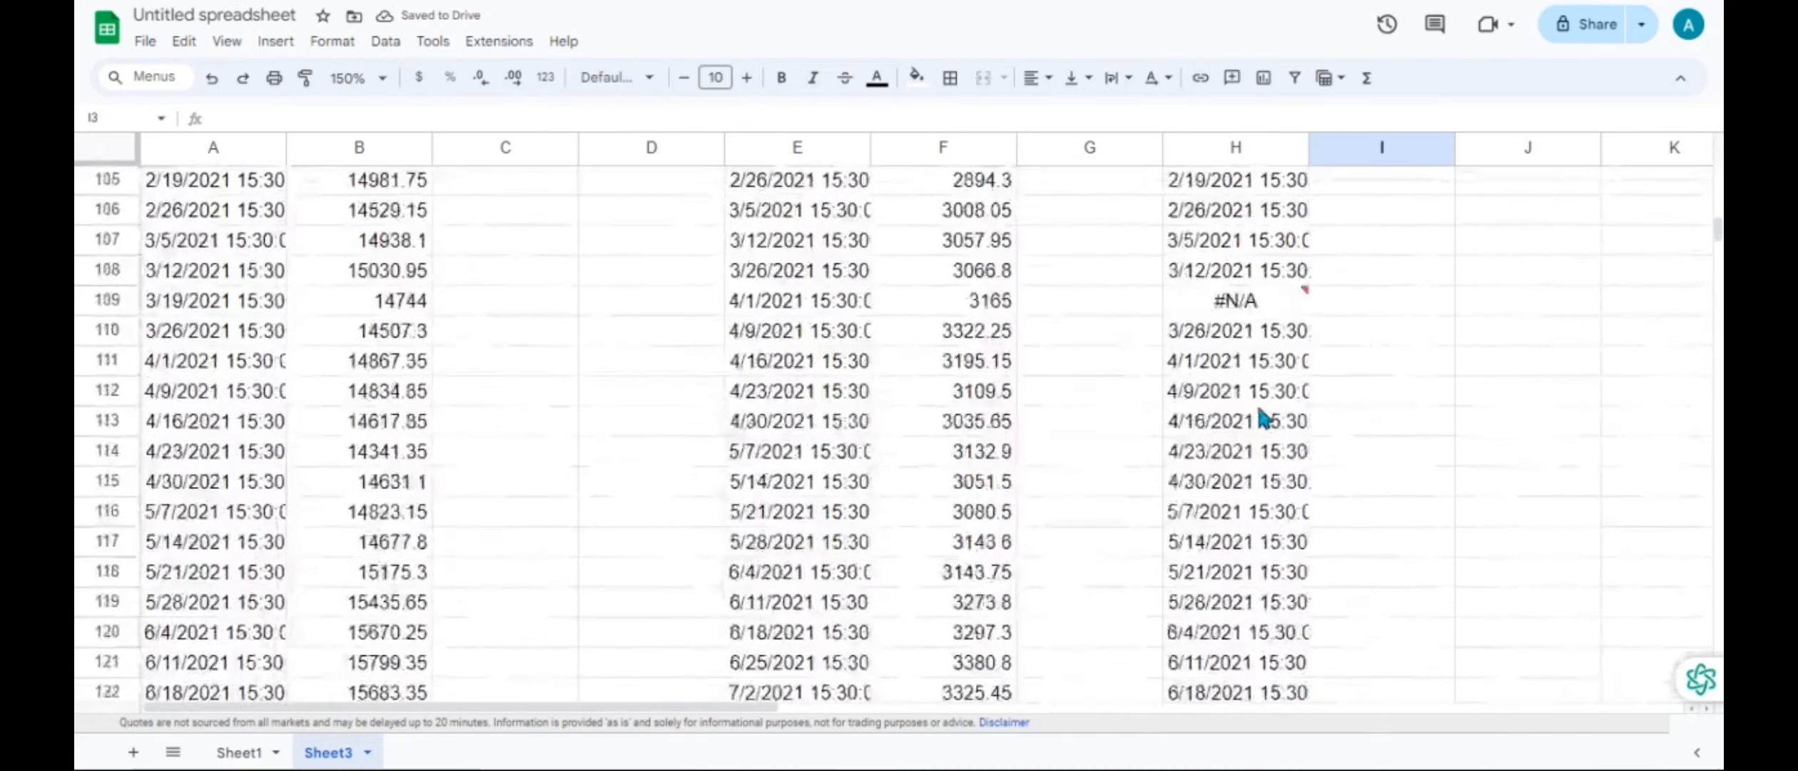
scroll(1259, 414, down, 7)
click(1217, 258)
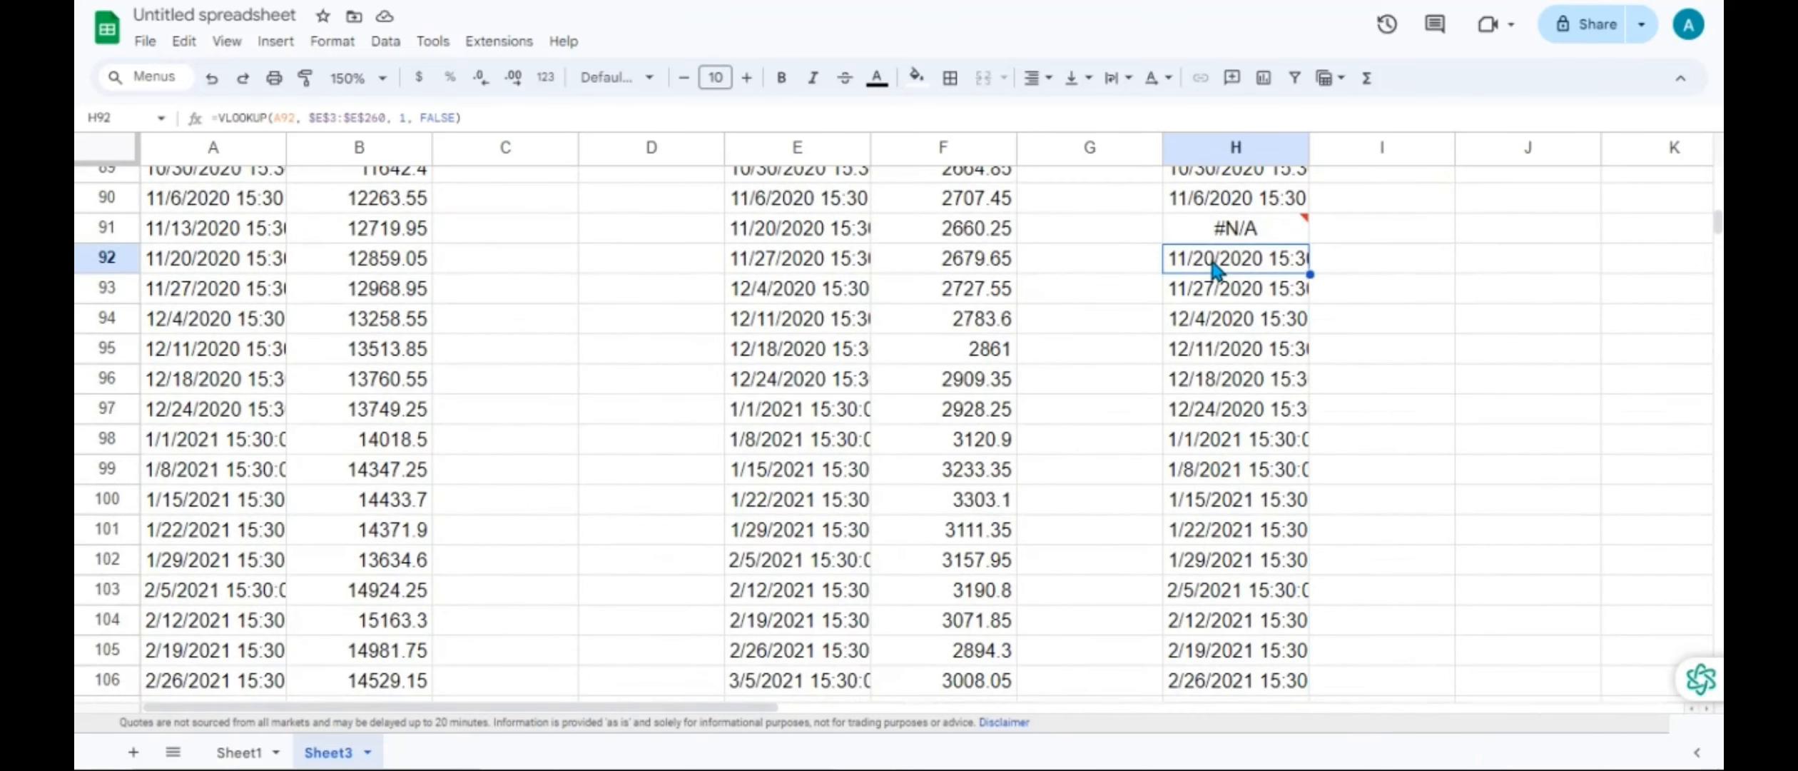
key(ctrl+shift+Down)
scroll(1215, 268, down, 3)
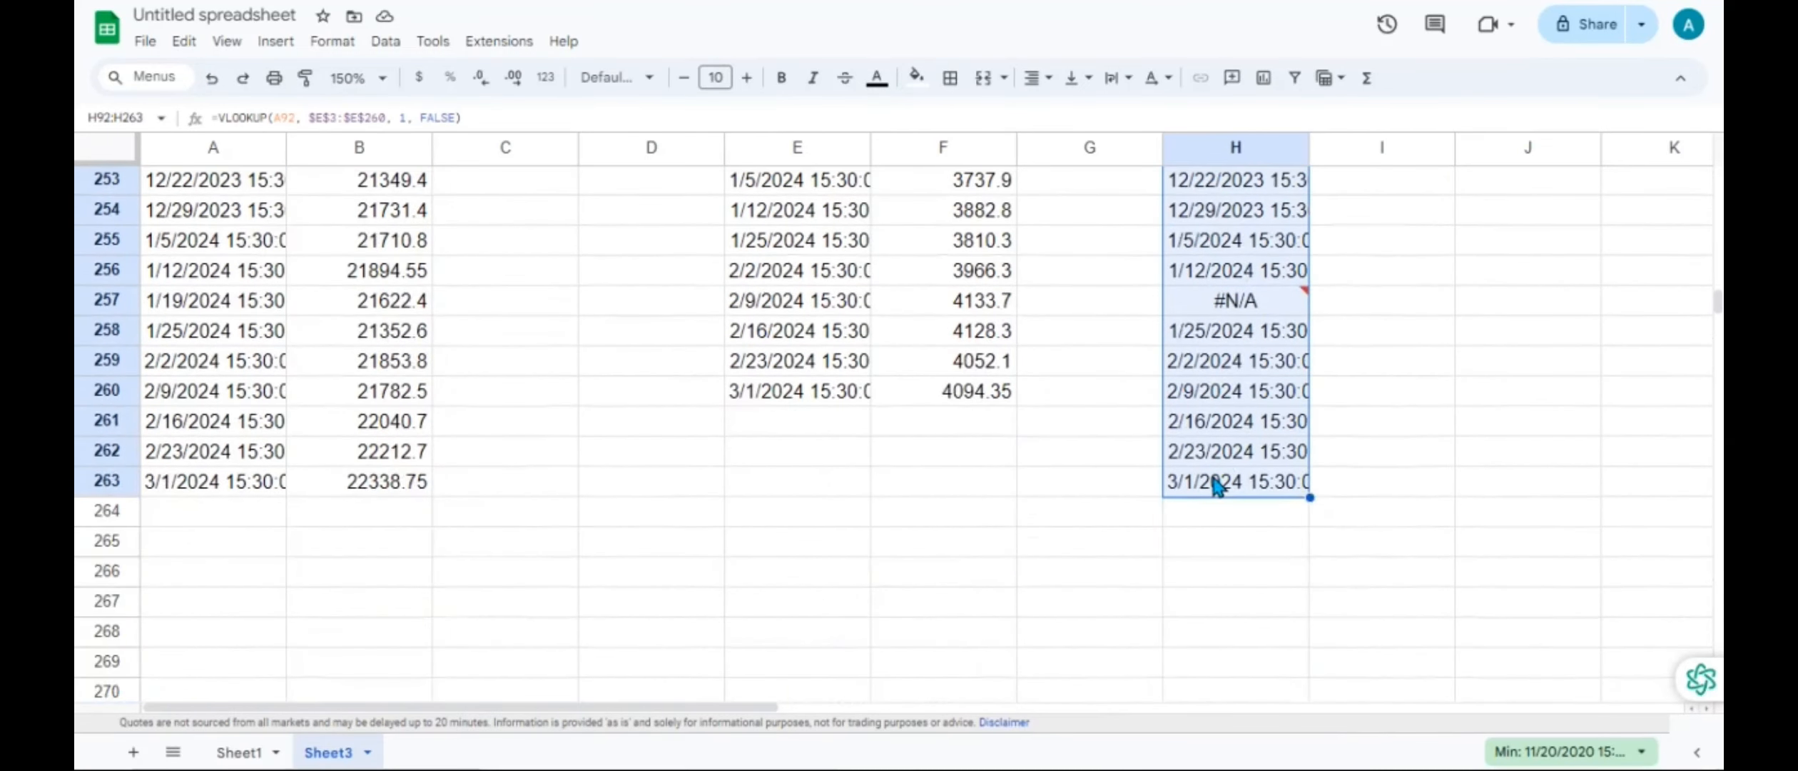
drag(1208, 487, 1218, 471)
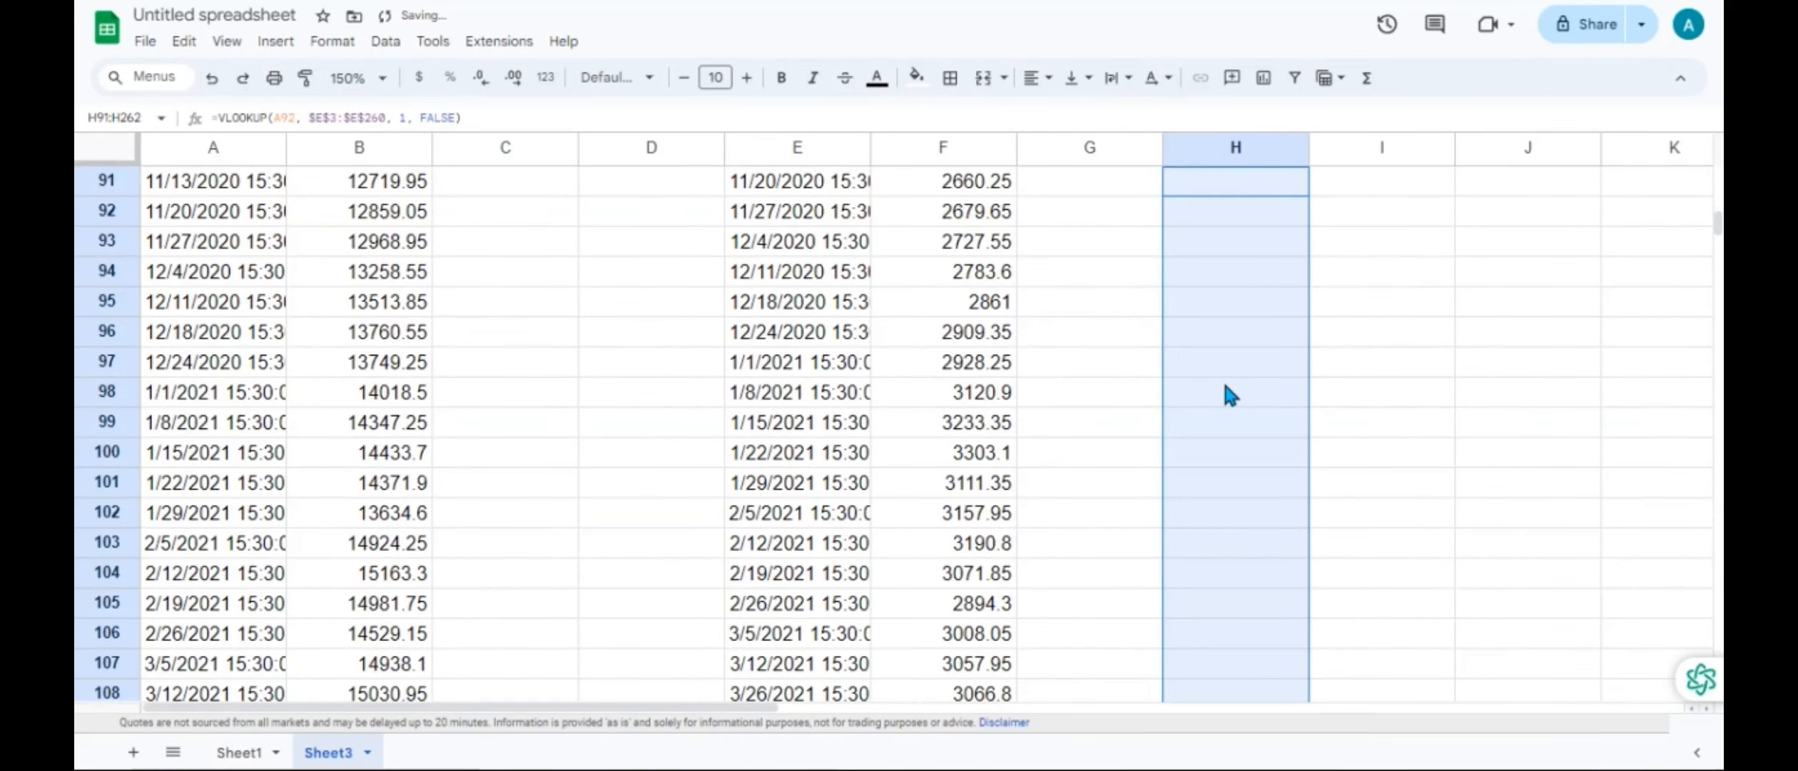
- Move the date cells H109:H262 up one row to H108:H261, overwriting the #N/A cell in H108
scroll(1217, 342, down, 7)
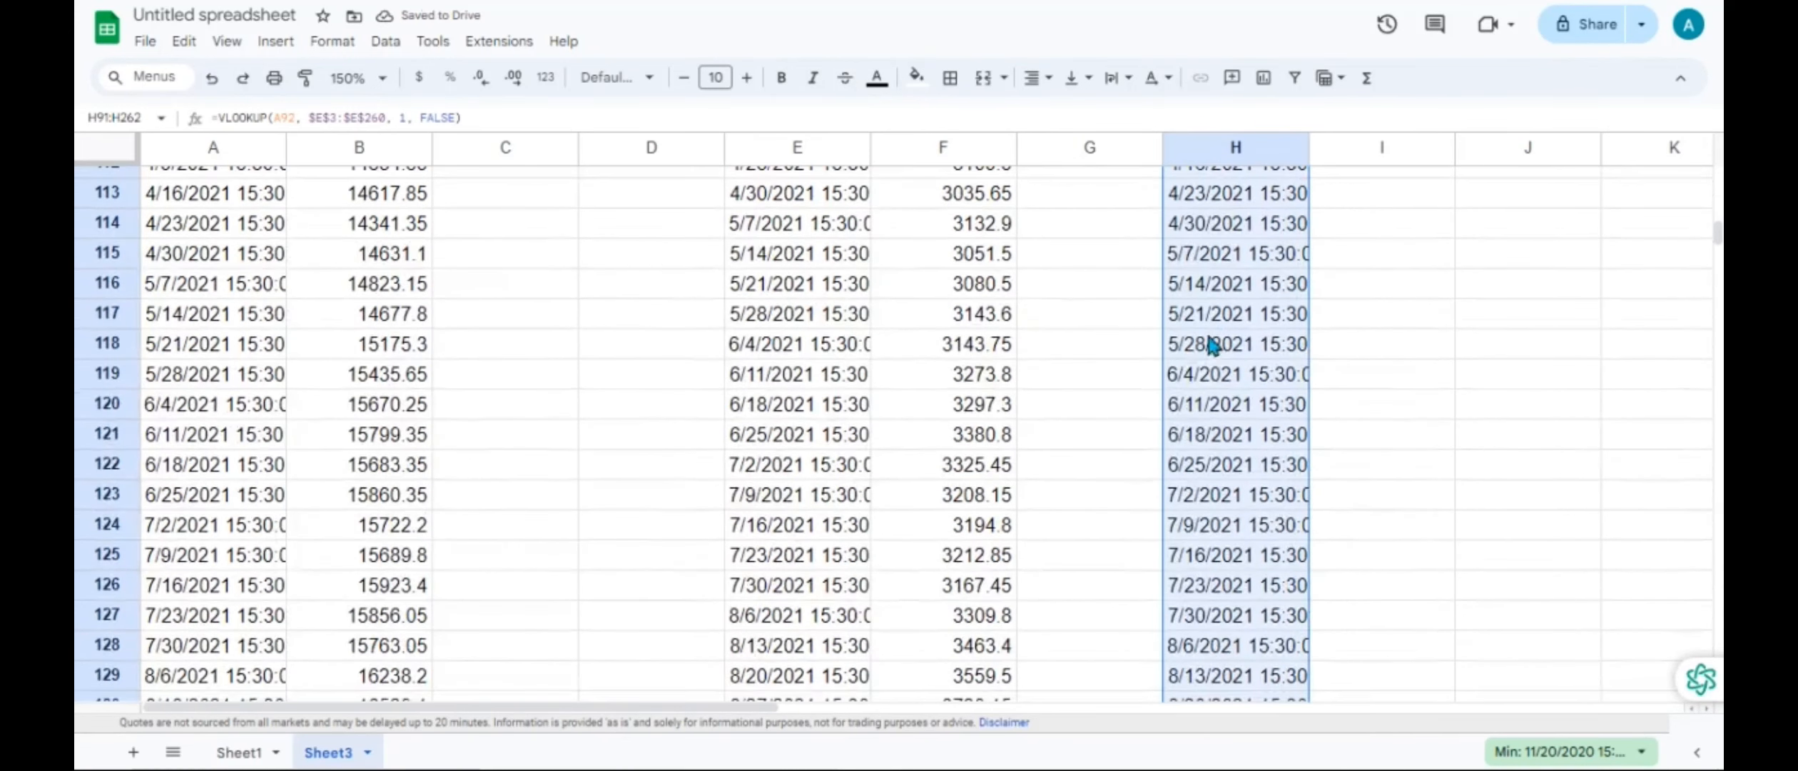
scroll(1209, 403, up, 4)
click(1218, 389)
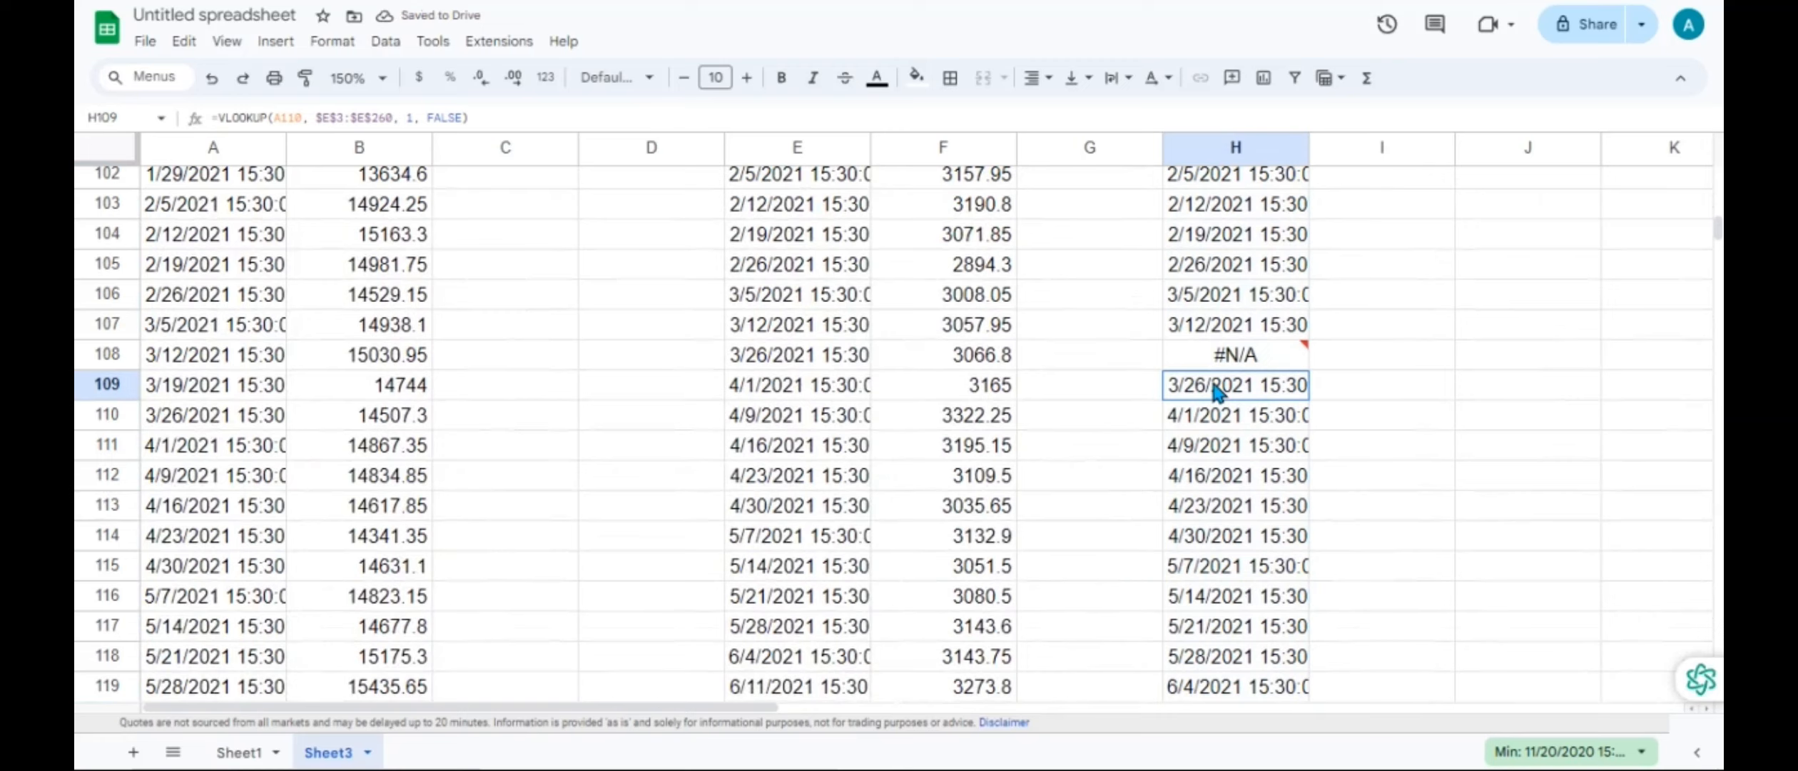
key(ctrl+shift+Down)
scroll(1217, 390, up, 6)
scroll(1217, 391, down, 2)
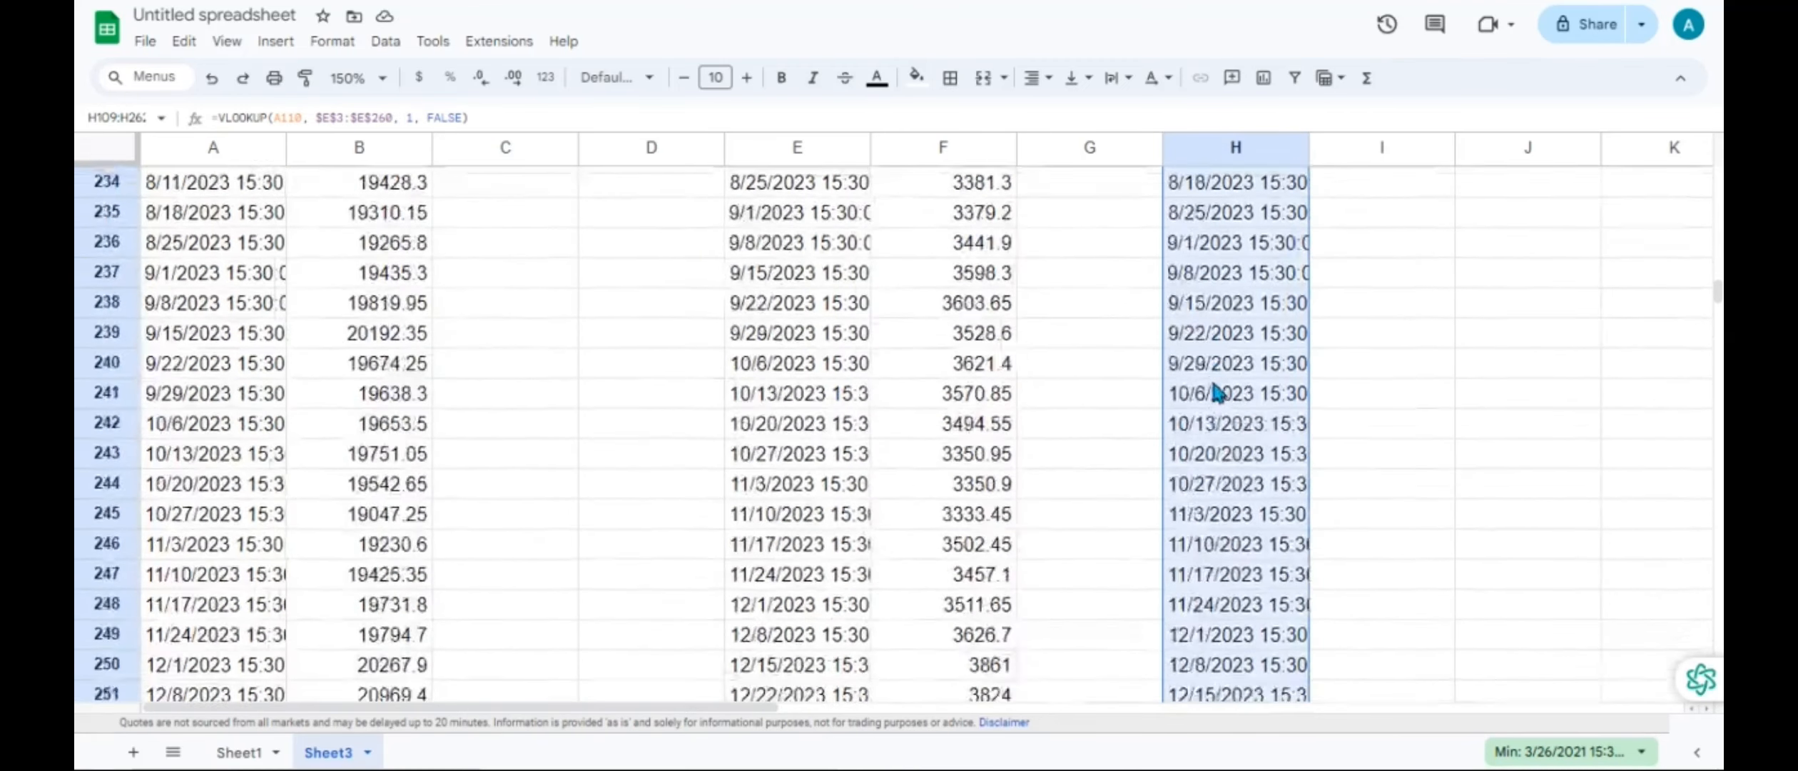
scroll(1218, 391, down, 7)
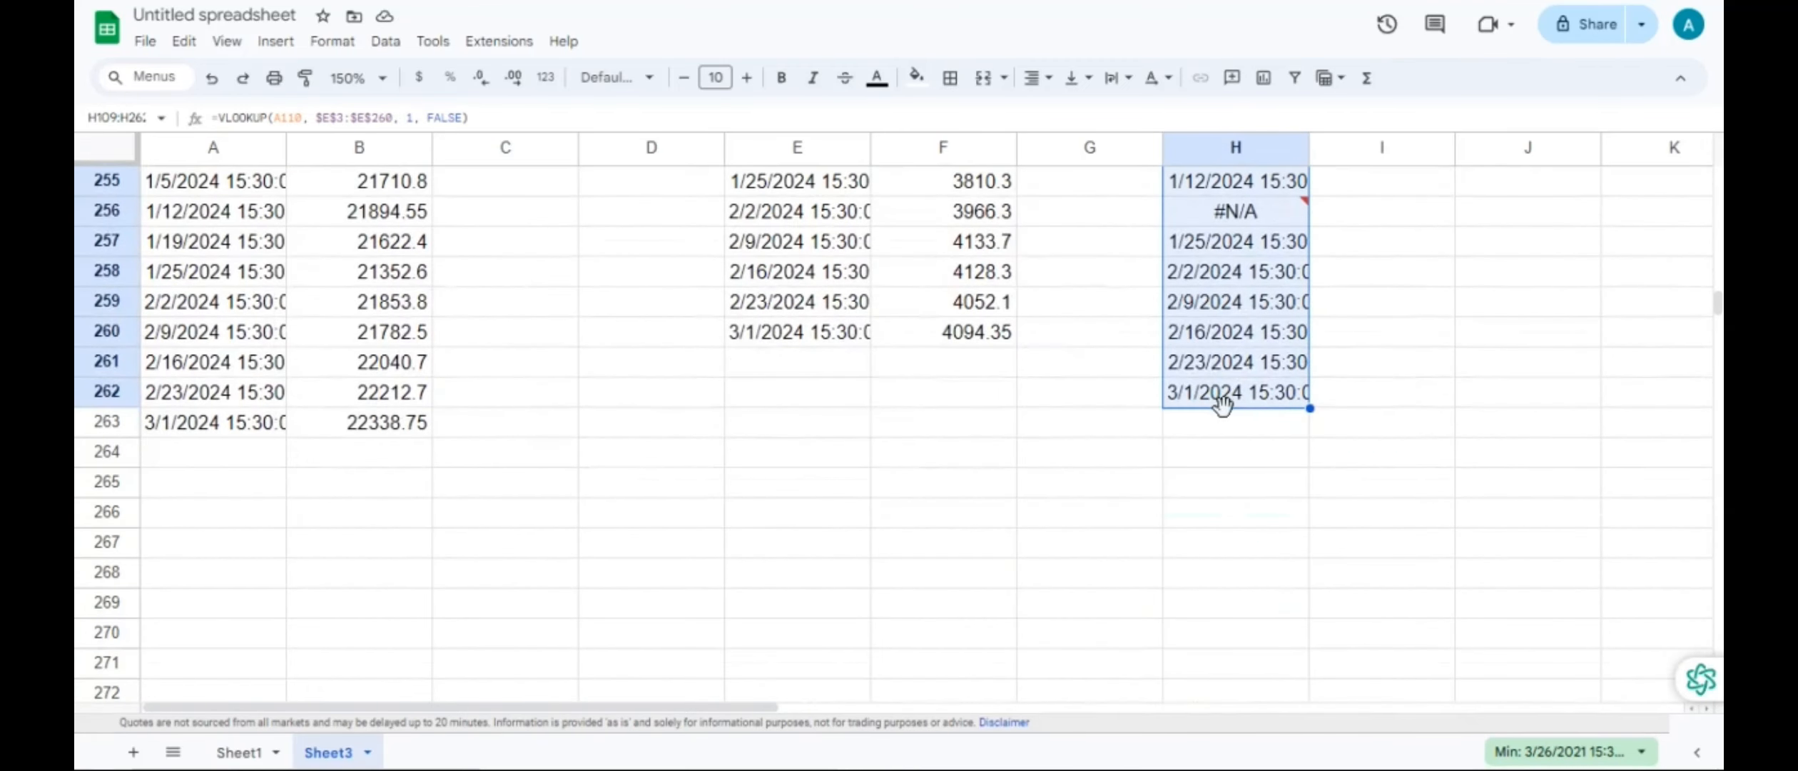
key(ctrl+c)
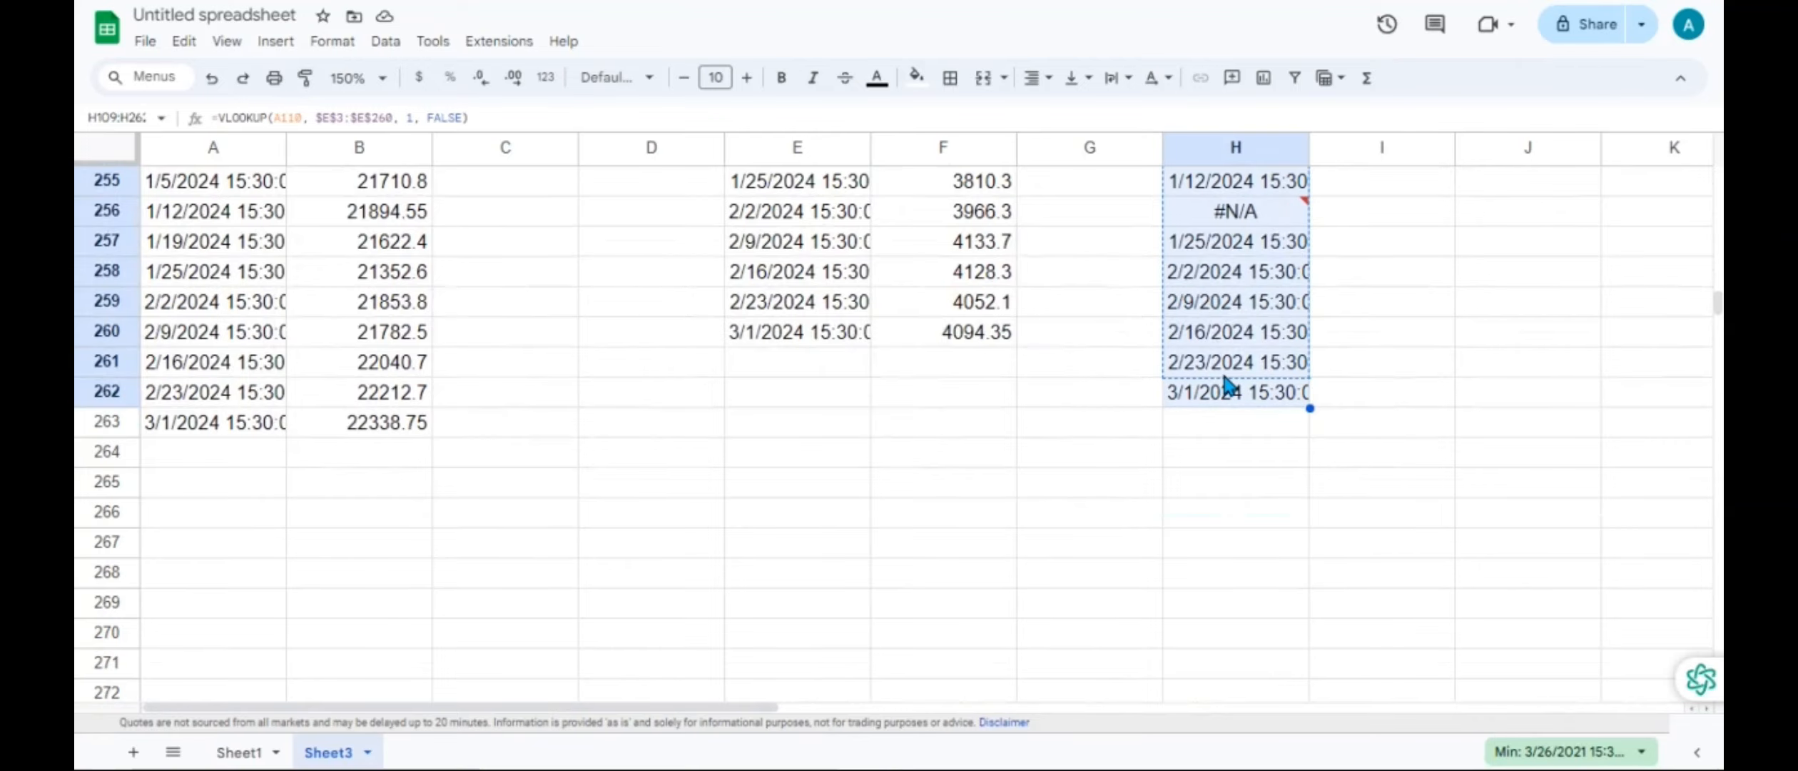
key(Up)
key(ctrl+v)
scroll(1224, 386, down, 20)
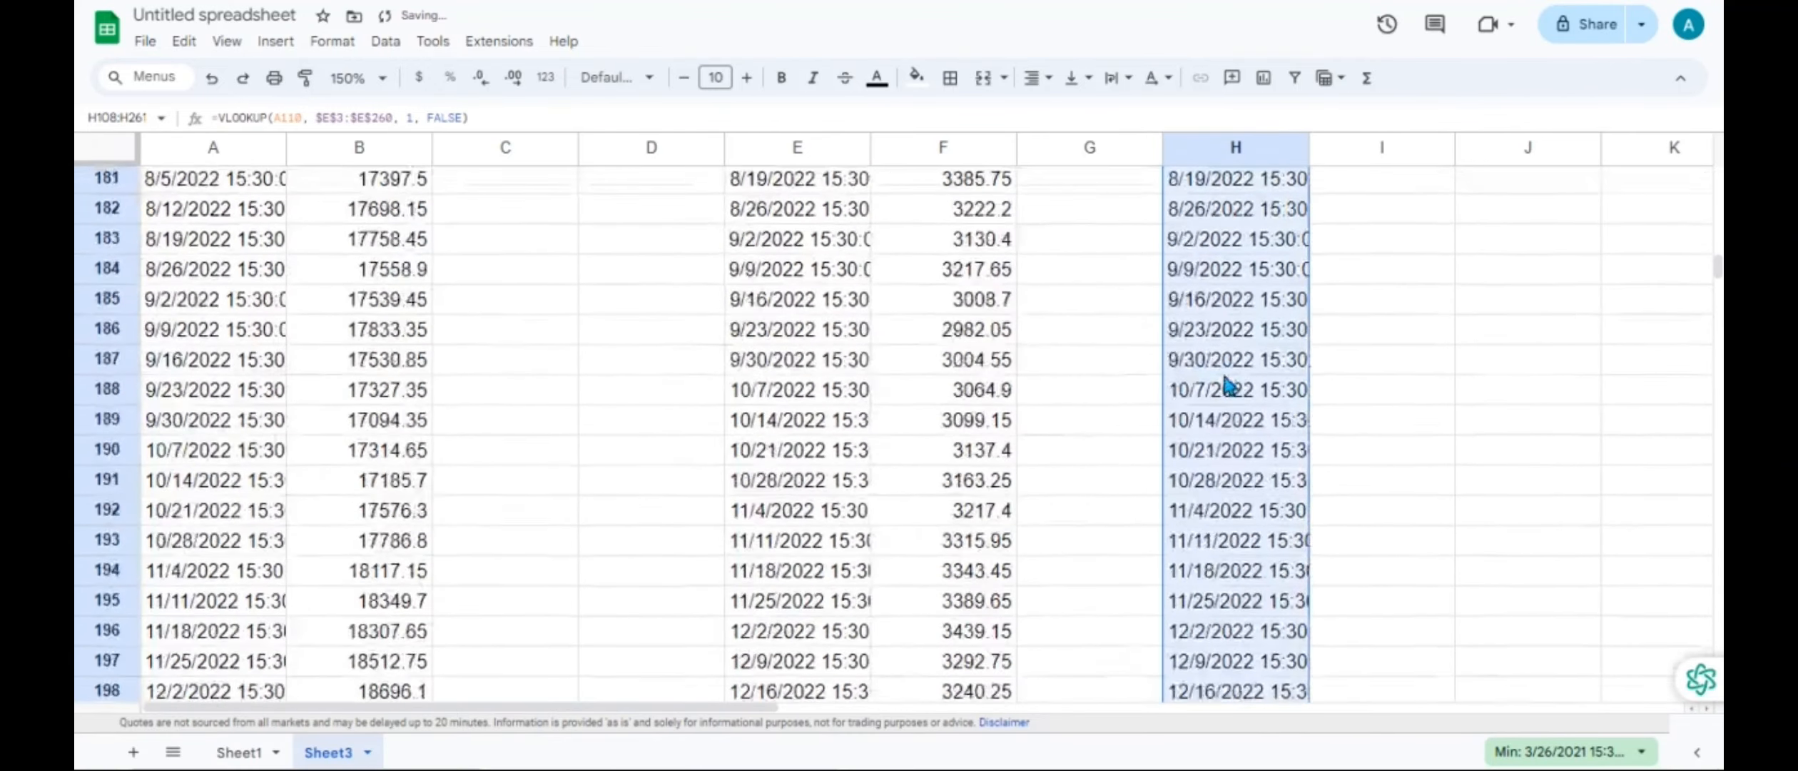
- Move the date cells H256:H261 up one row to H255:H260, overwriting the #N/A cell in H255
scroll(1224, 383, down, 20)
scroll(1224, 382, up, 8)
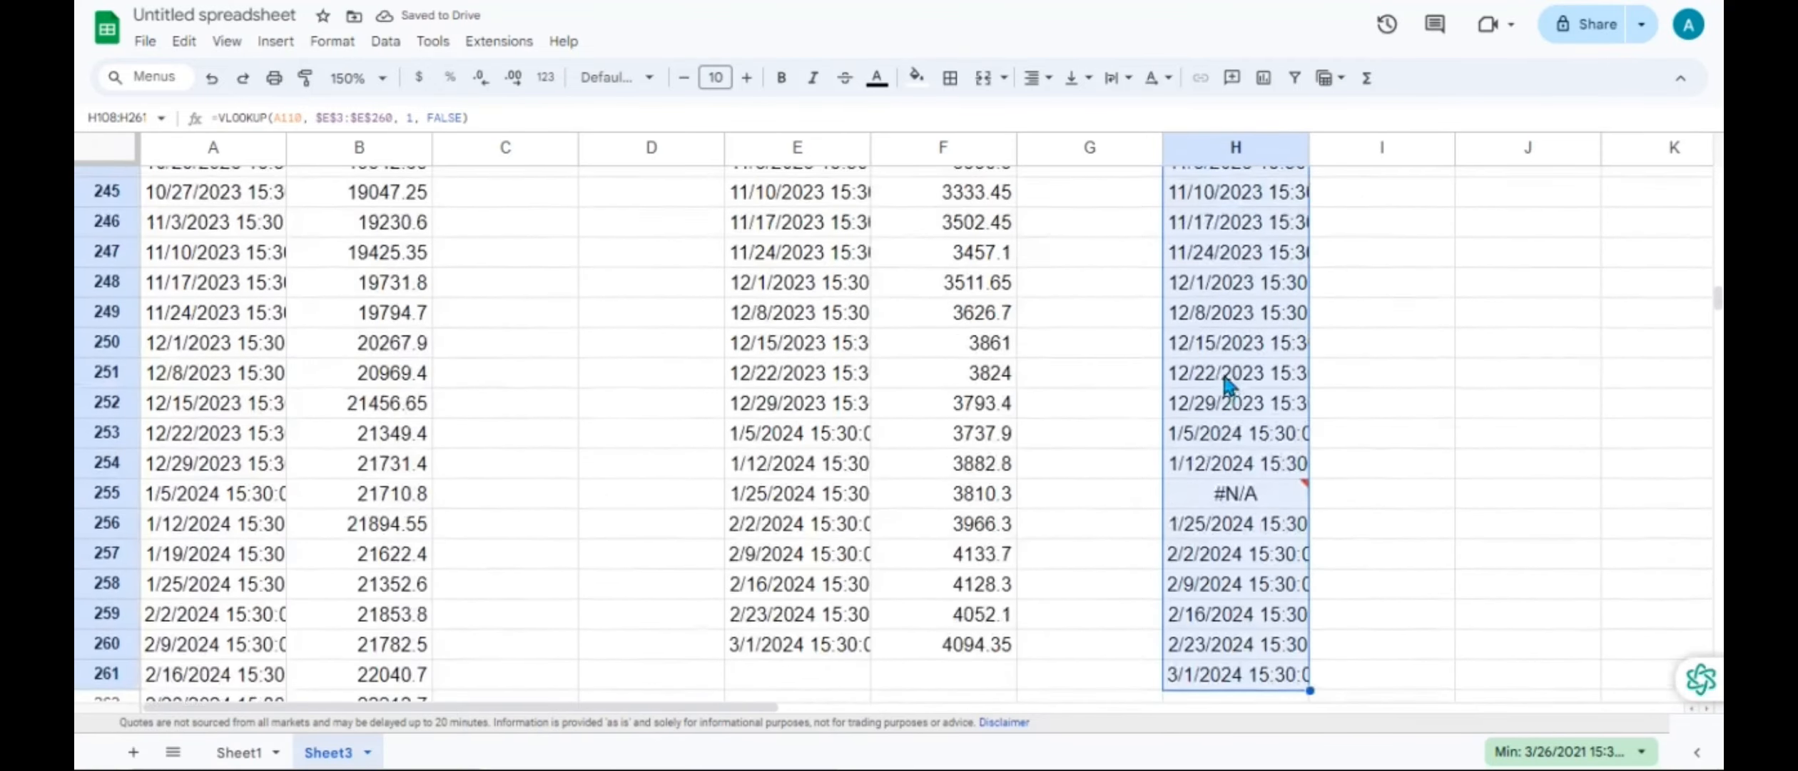
scroll(1225, 385, down, 1)
mouse_move(1206, 464)
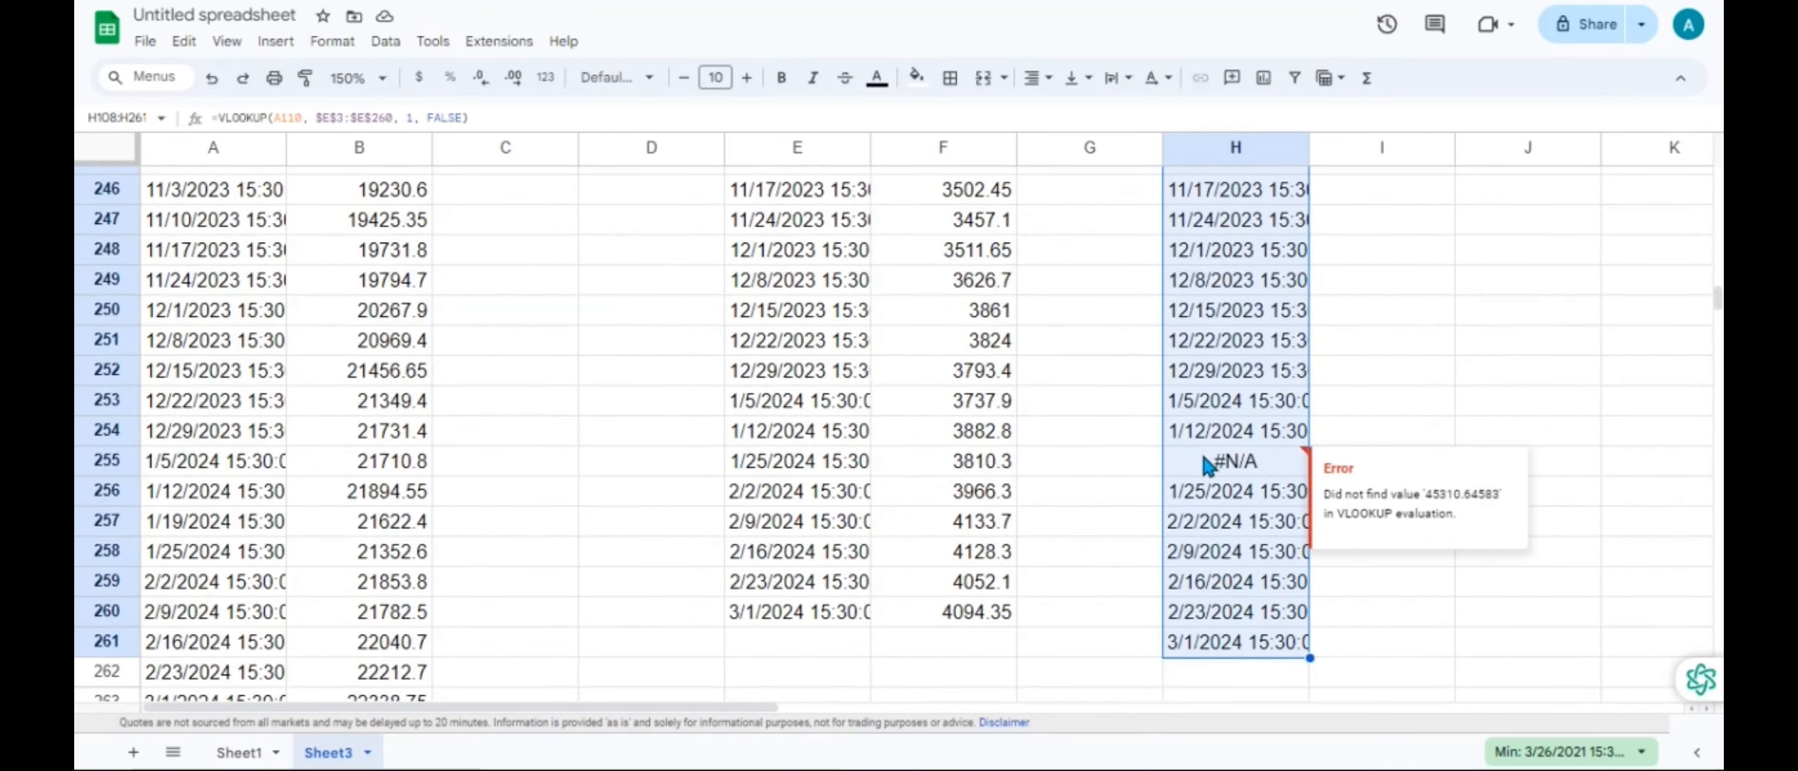
drag(1215, 503, 1232, 615)
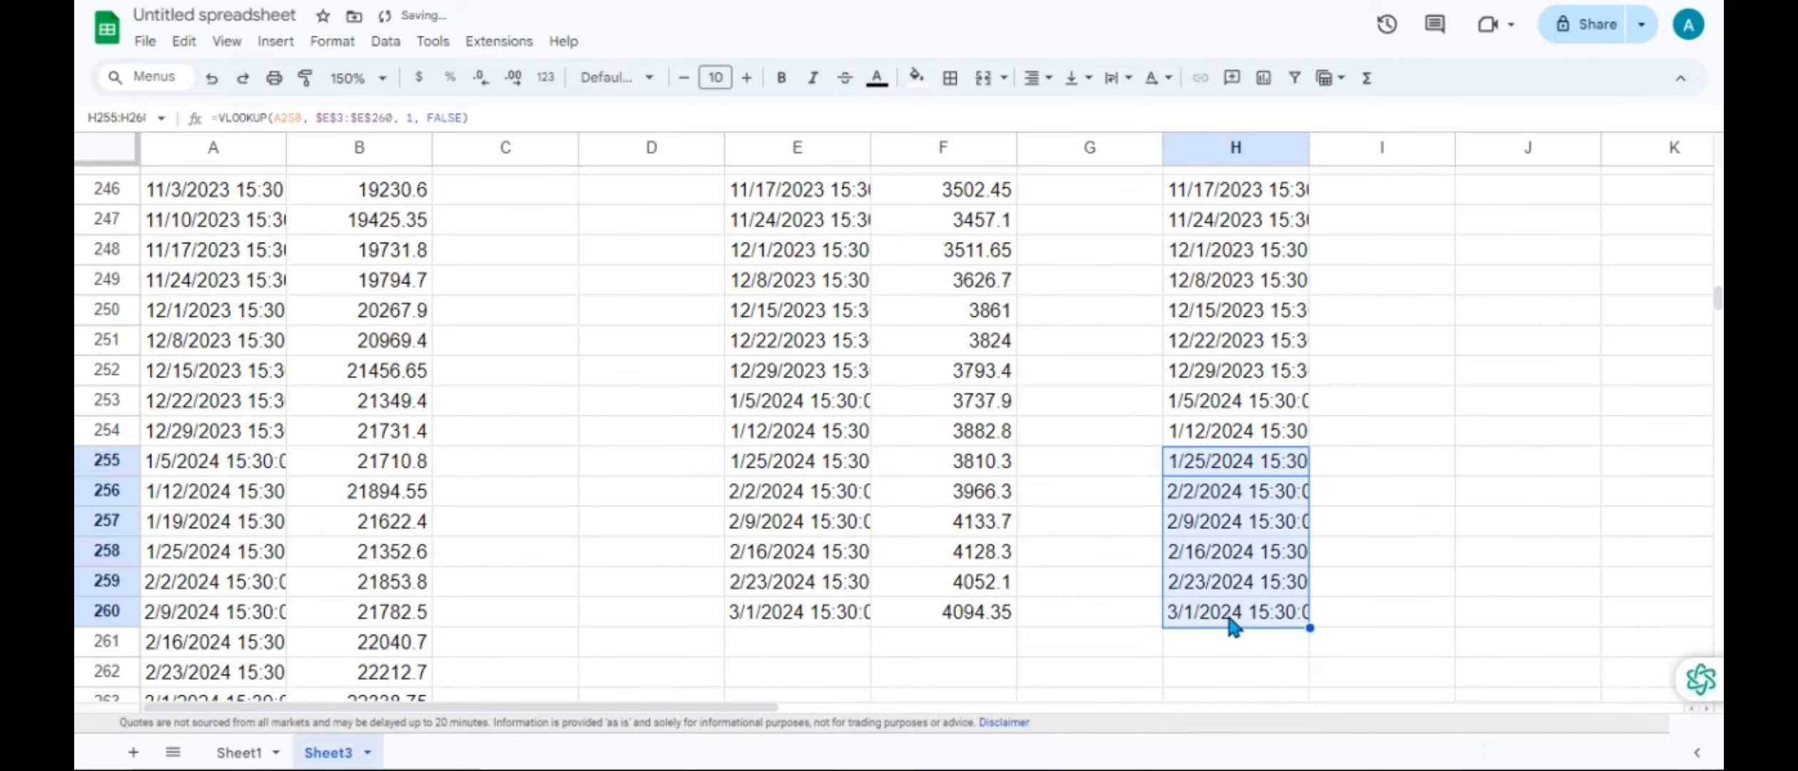
- Enter =VLOOKUP(H3,A3:B263,2) in I3 under Market Data to pull the market close for the first date
scroll(1134, 397, down, 3)
key(Home)
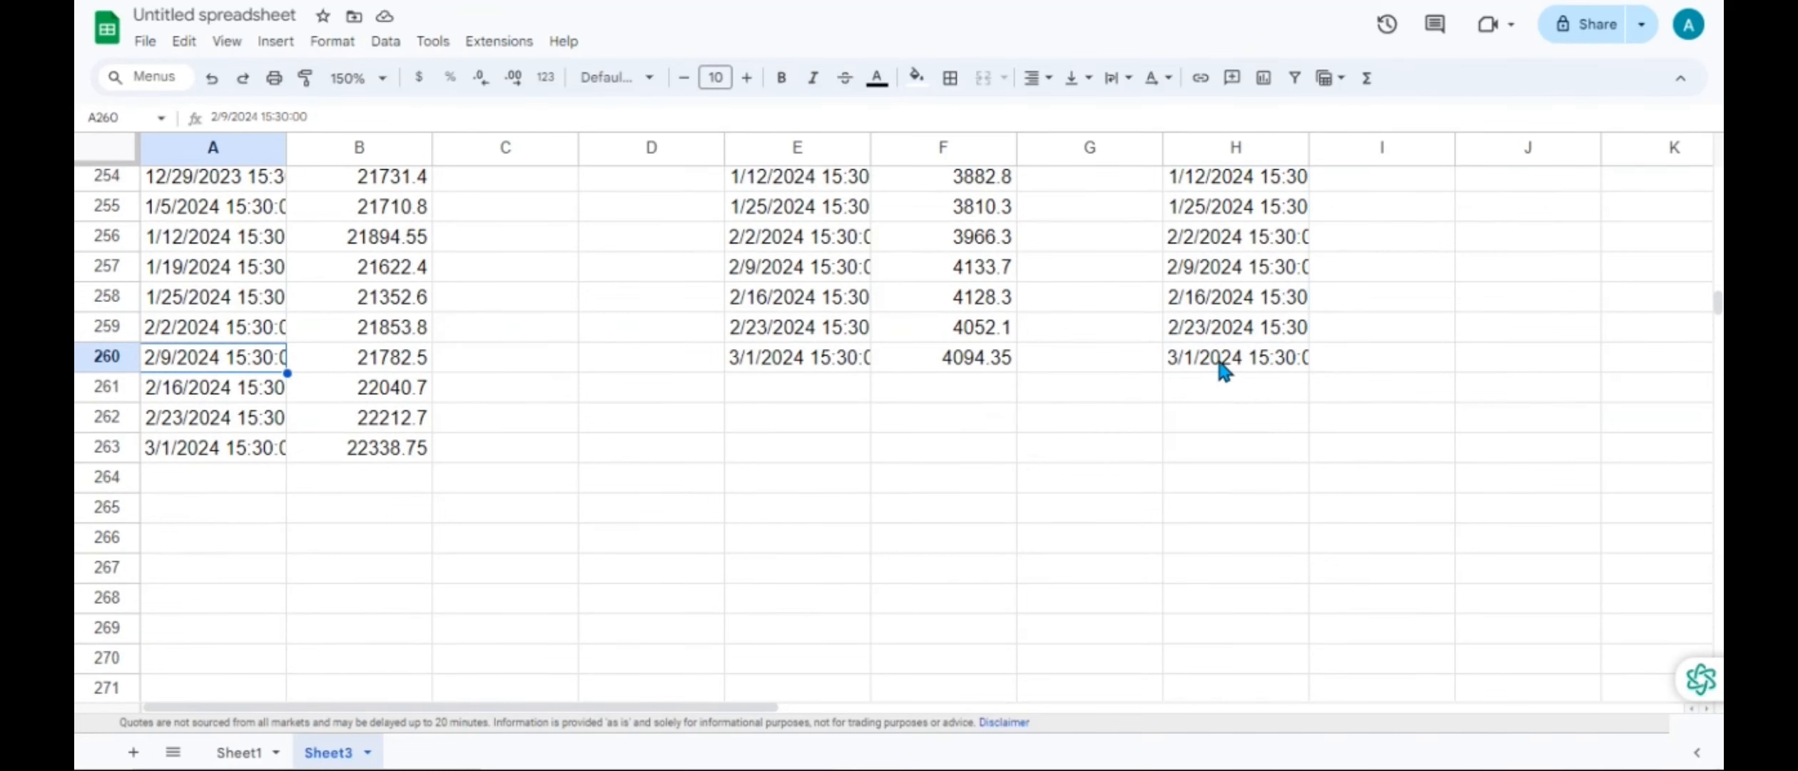
key(ctrl+Home)
scroll(1221, 369, right, 1)
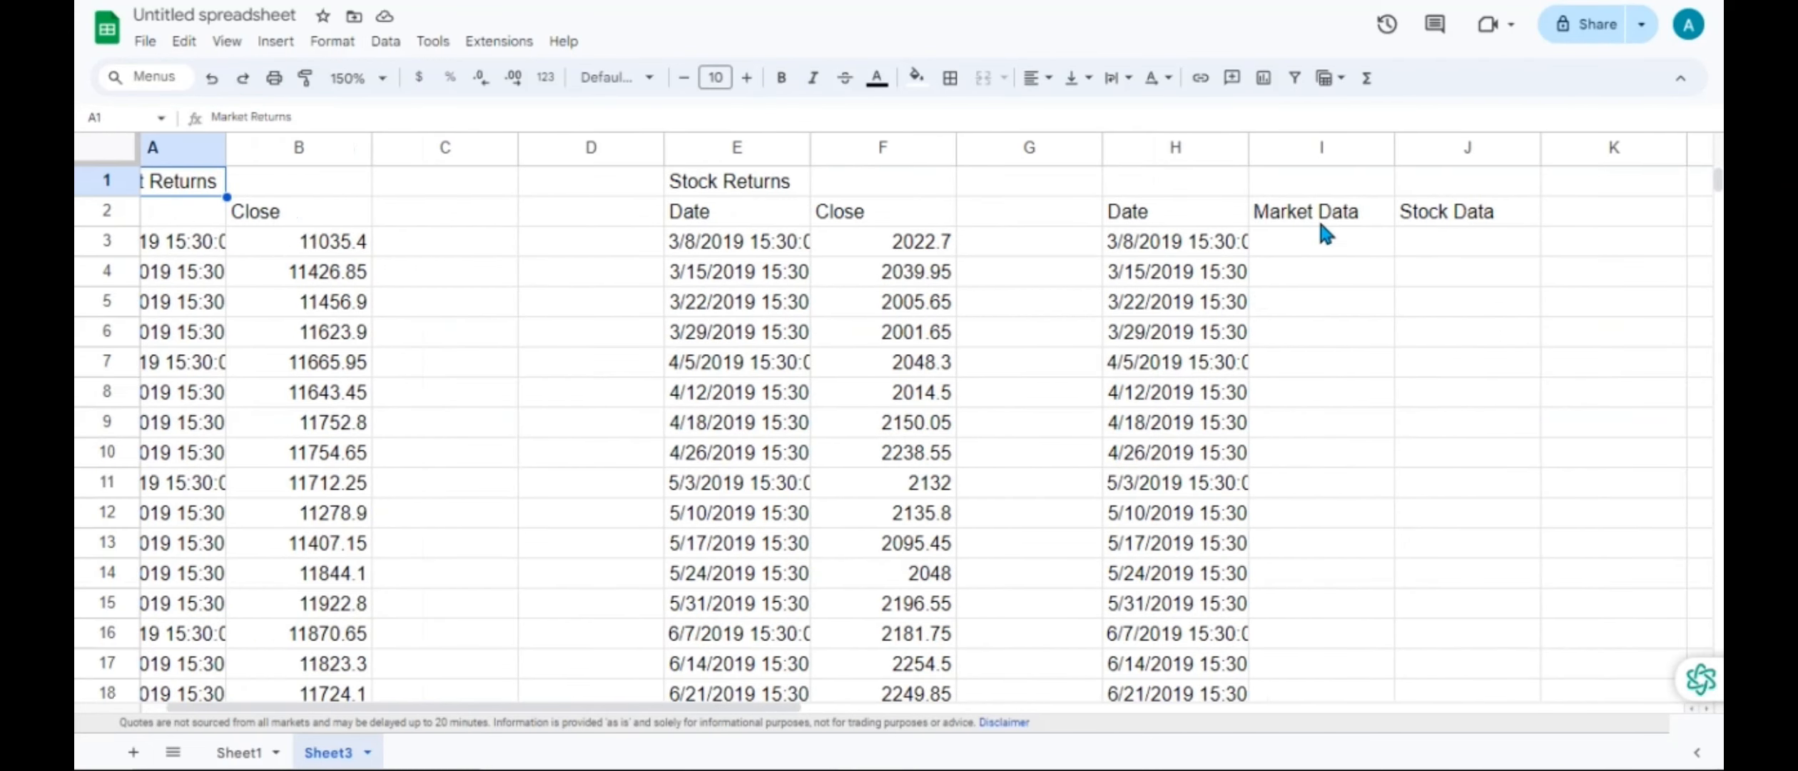
click(1300, 241)
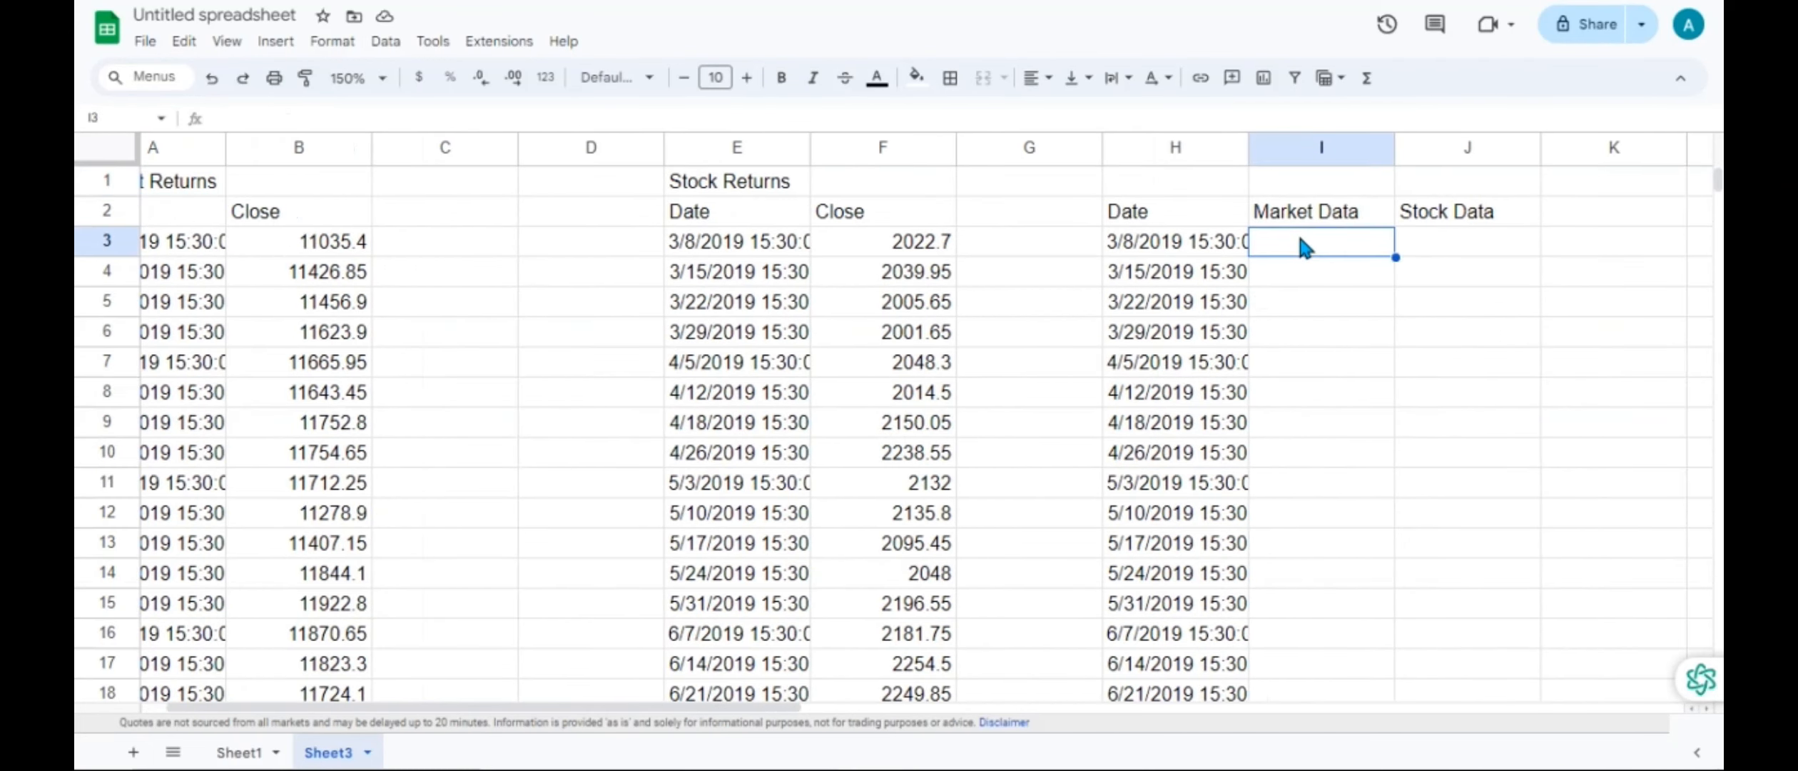
text(=vloo)
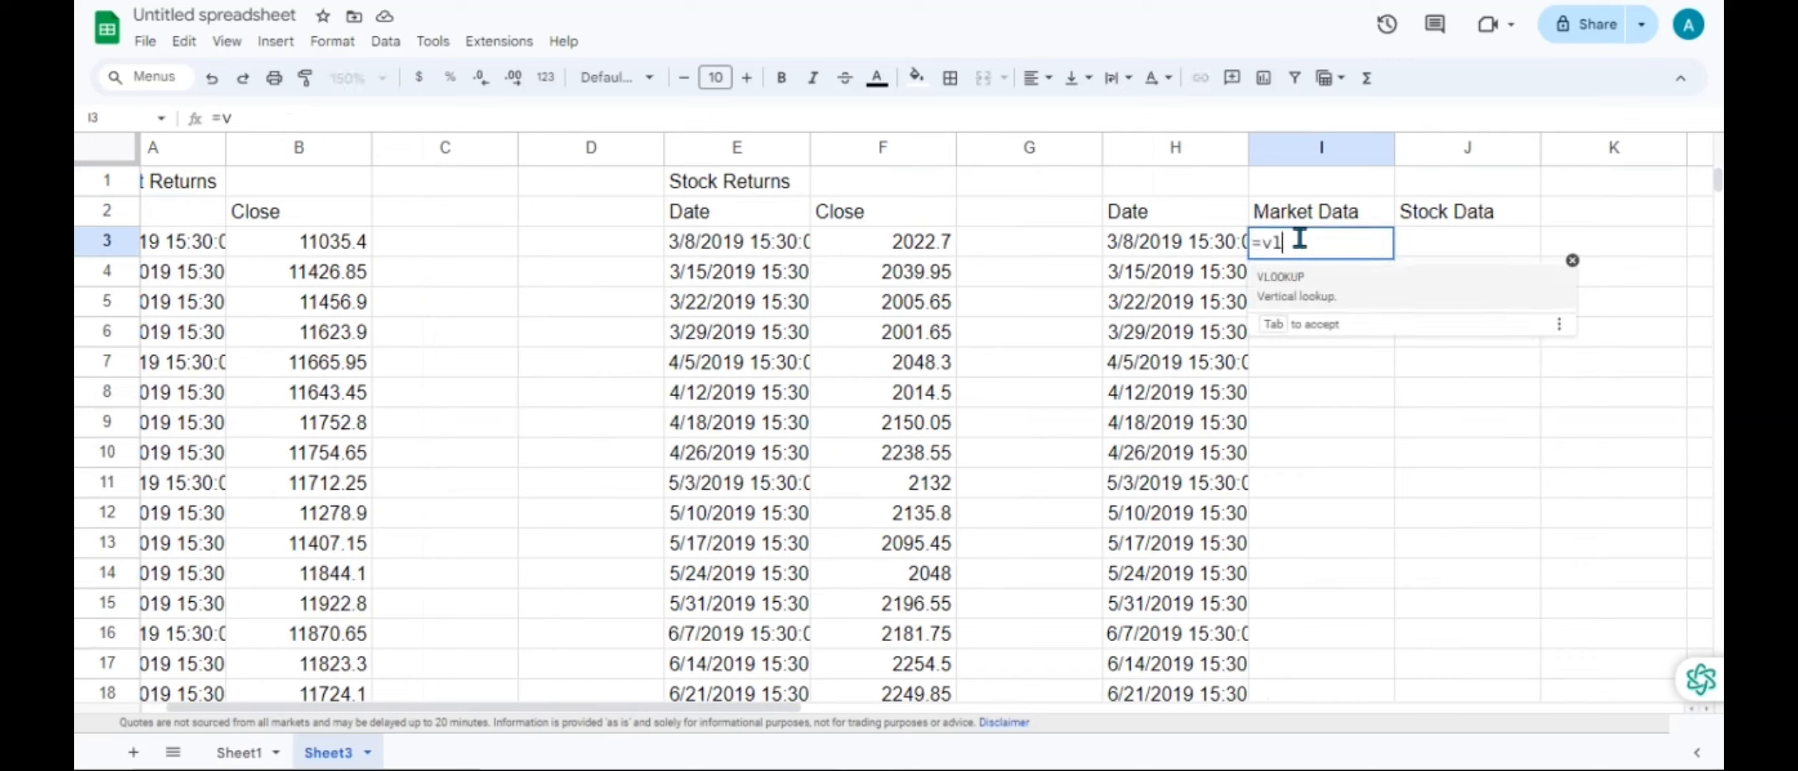
click(1297, 292)
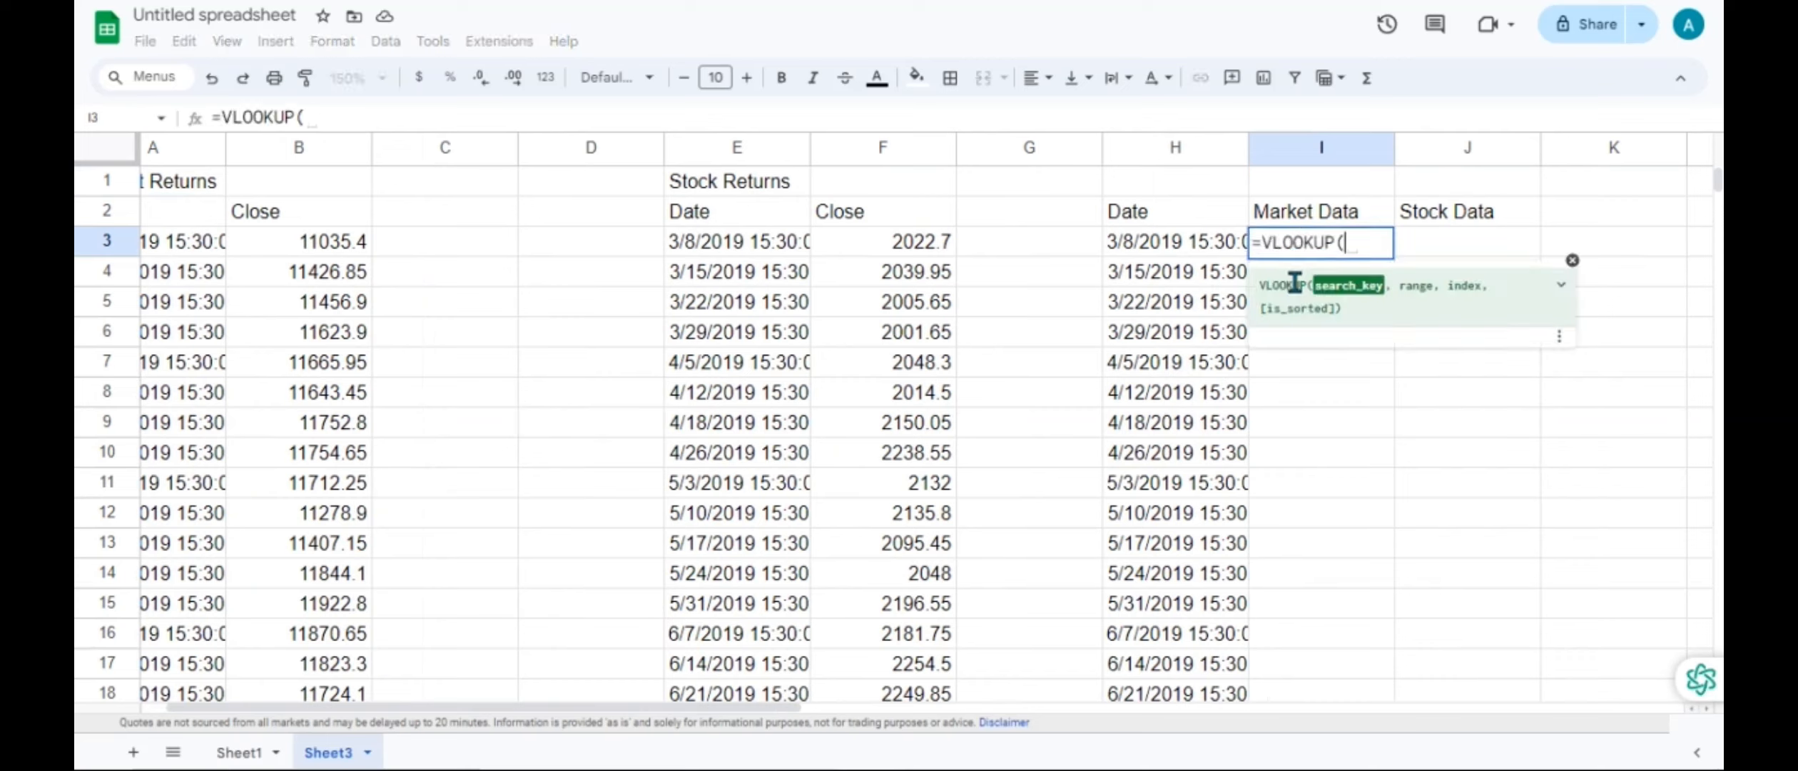
click(1191, 248)
text(,)
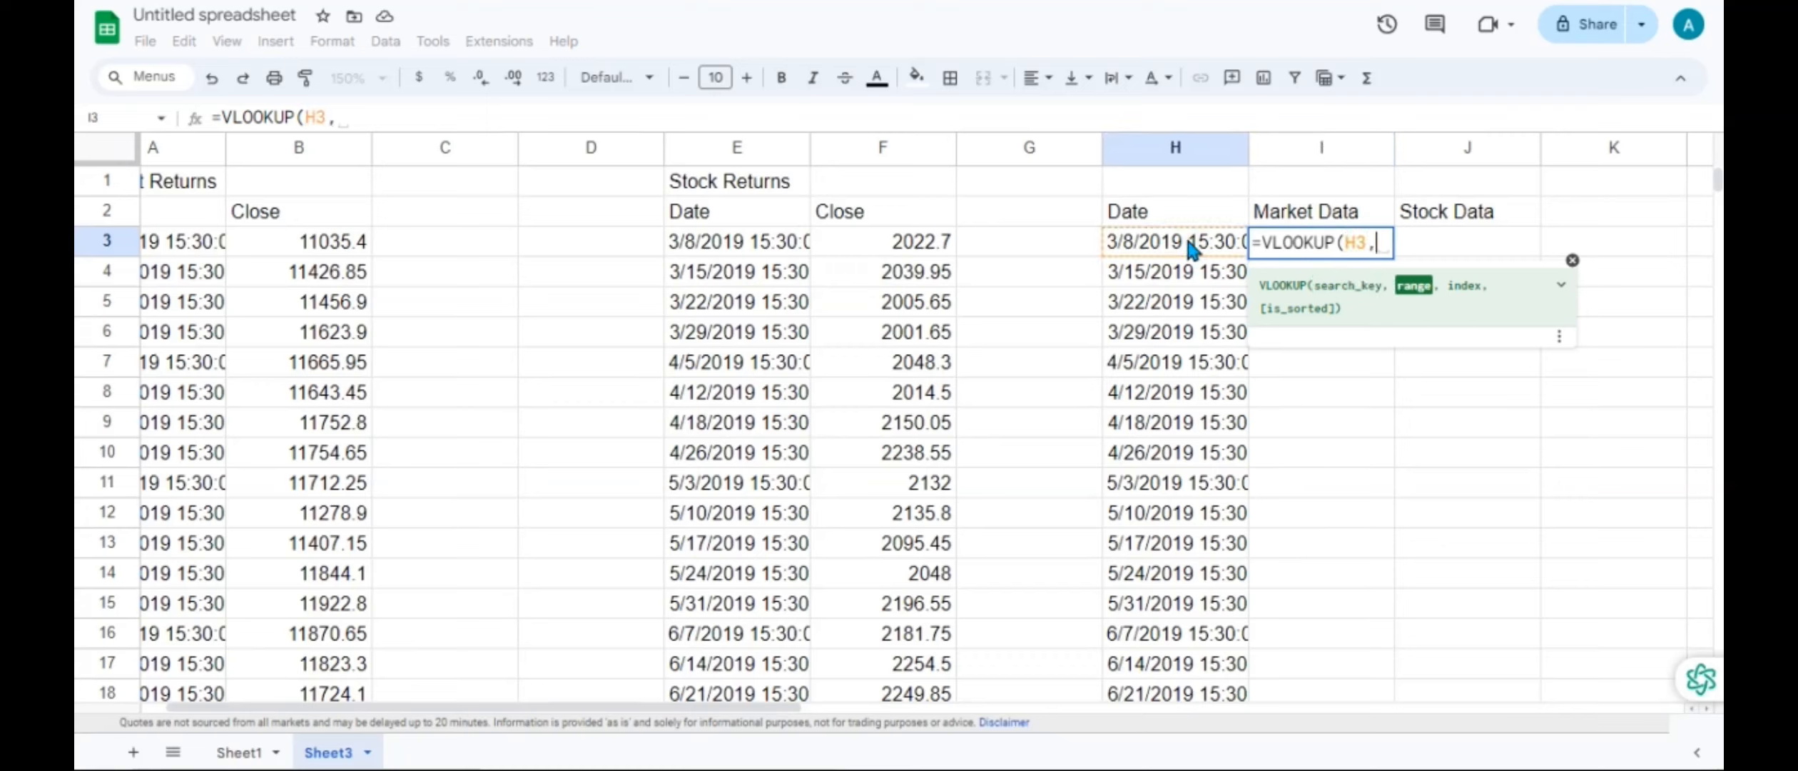
click(193, 246)
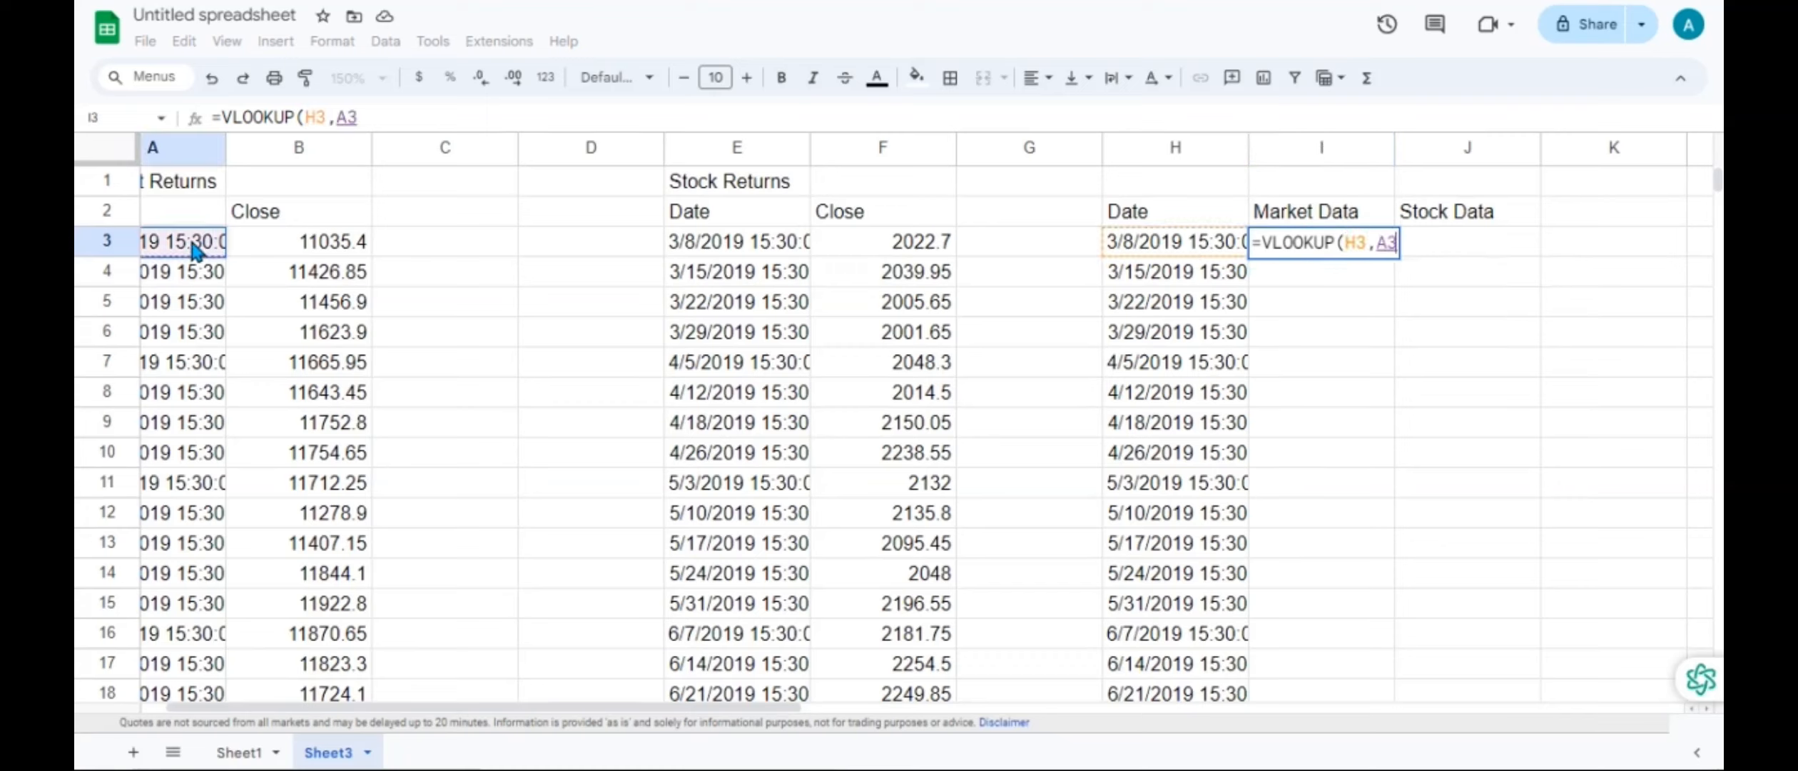
key(shift+Right)
key(ctrl+shift+Down)
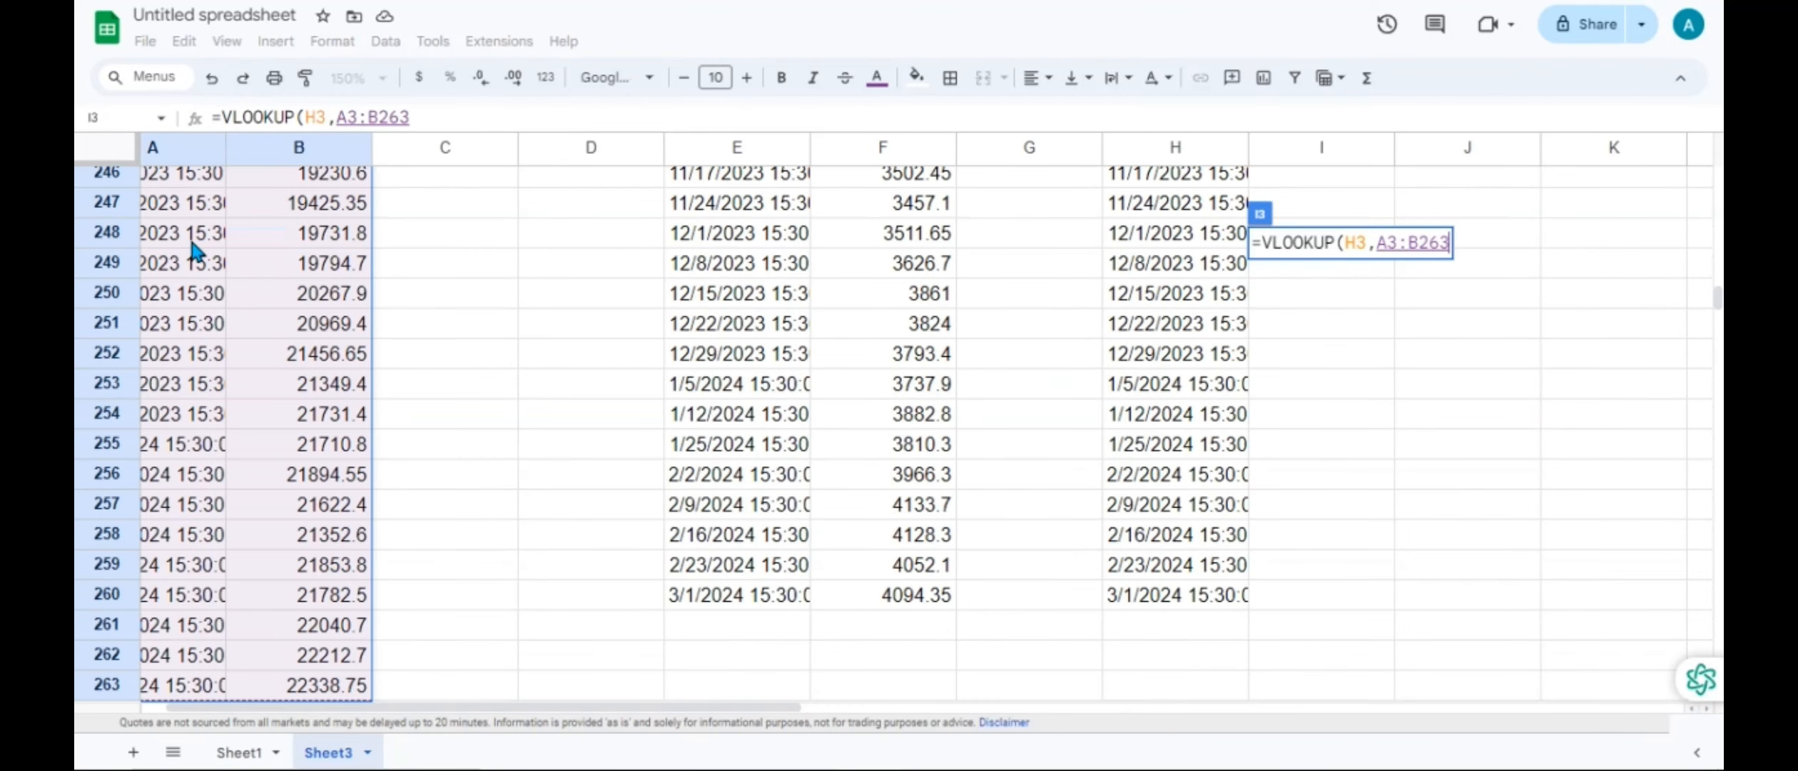
text(,)
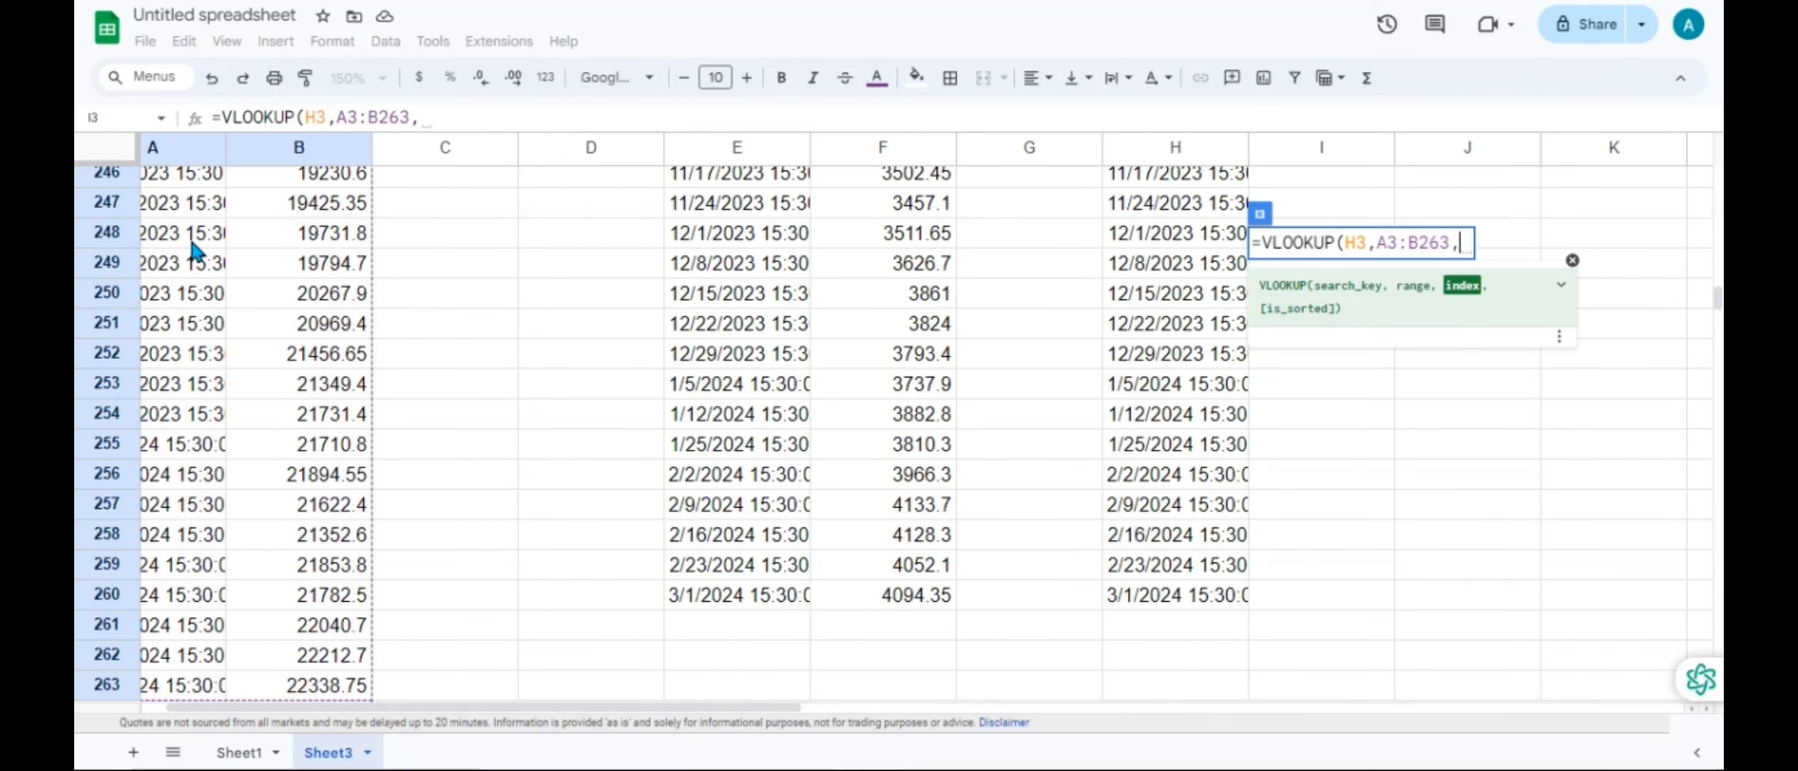
text(2))
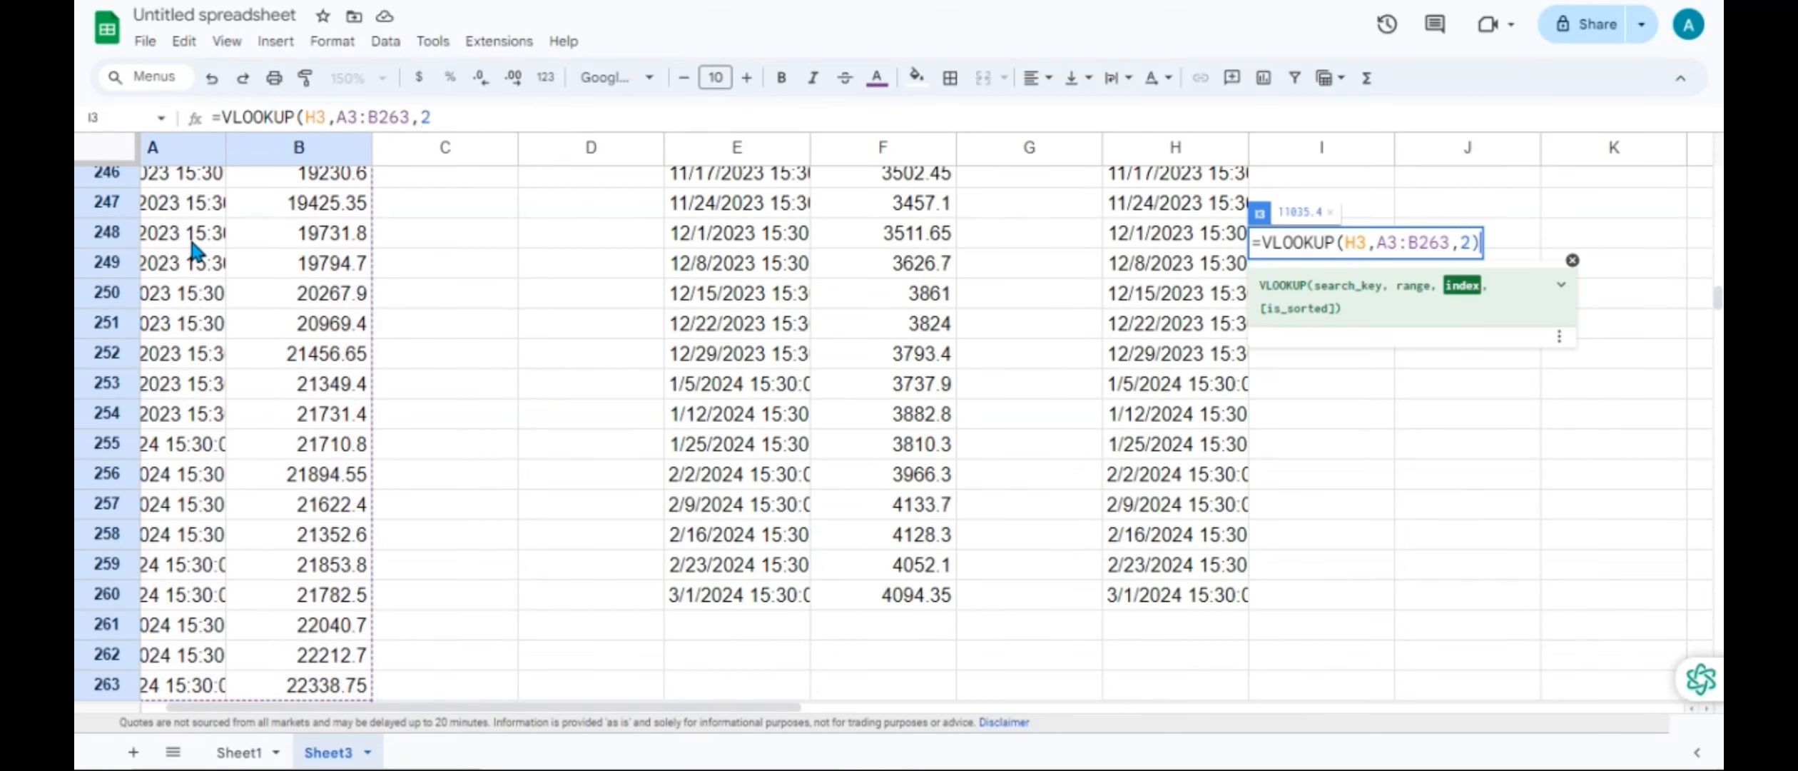
key(Return)
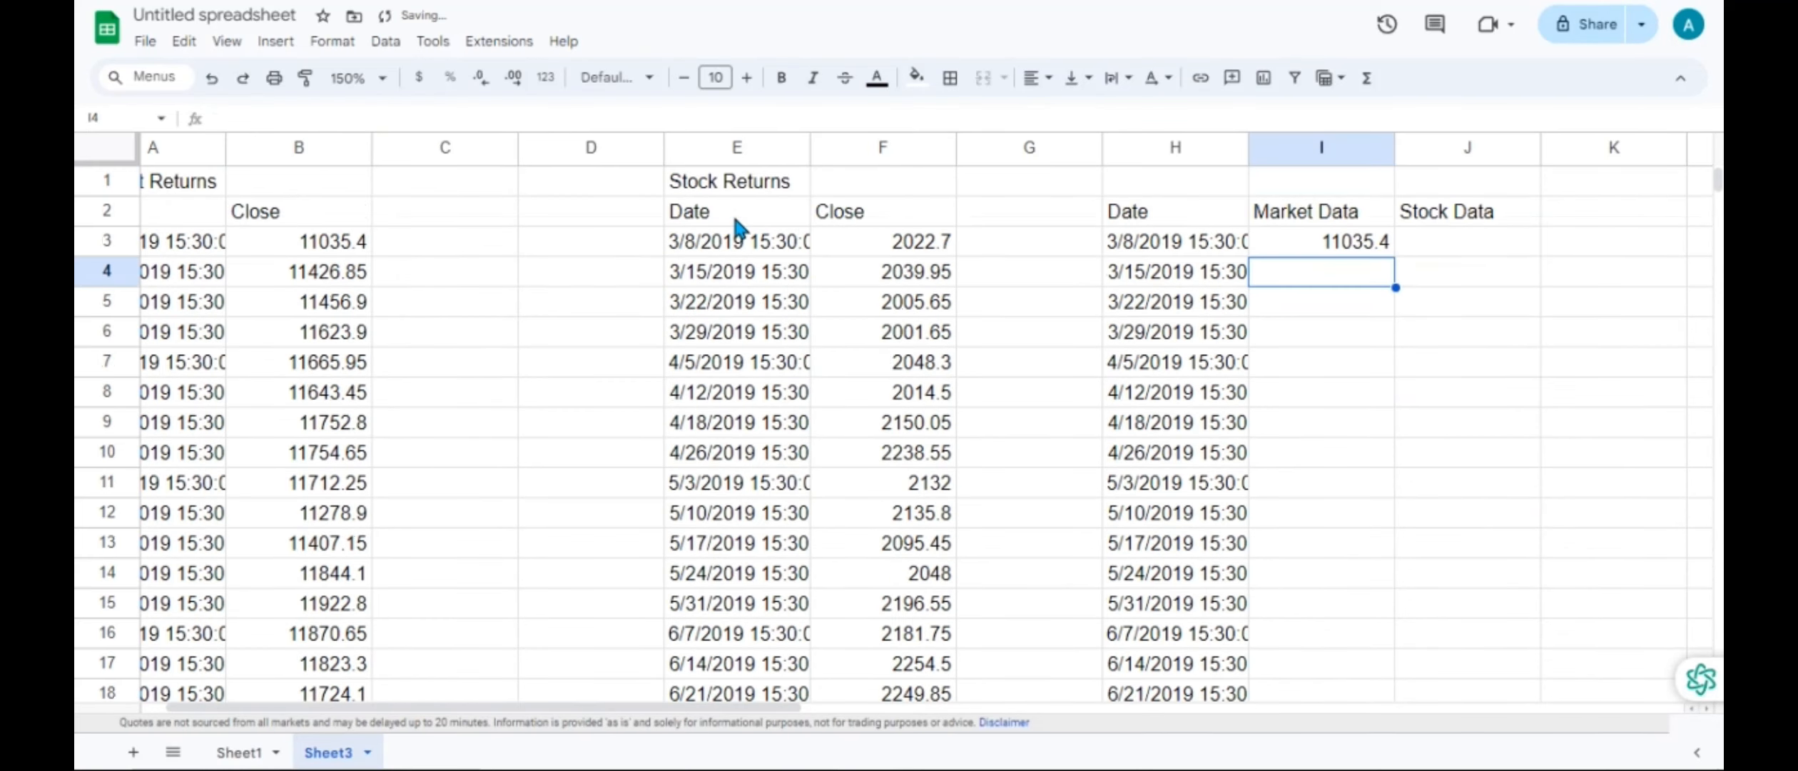
- Make the I3 lookup range absolute as $A$3:$B$263 and accept the suggested autofill for the Market Data column
scroll(735, 228, up, 1)
click(1363, 240)
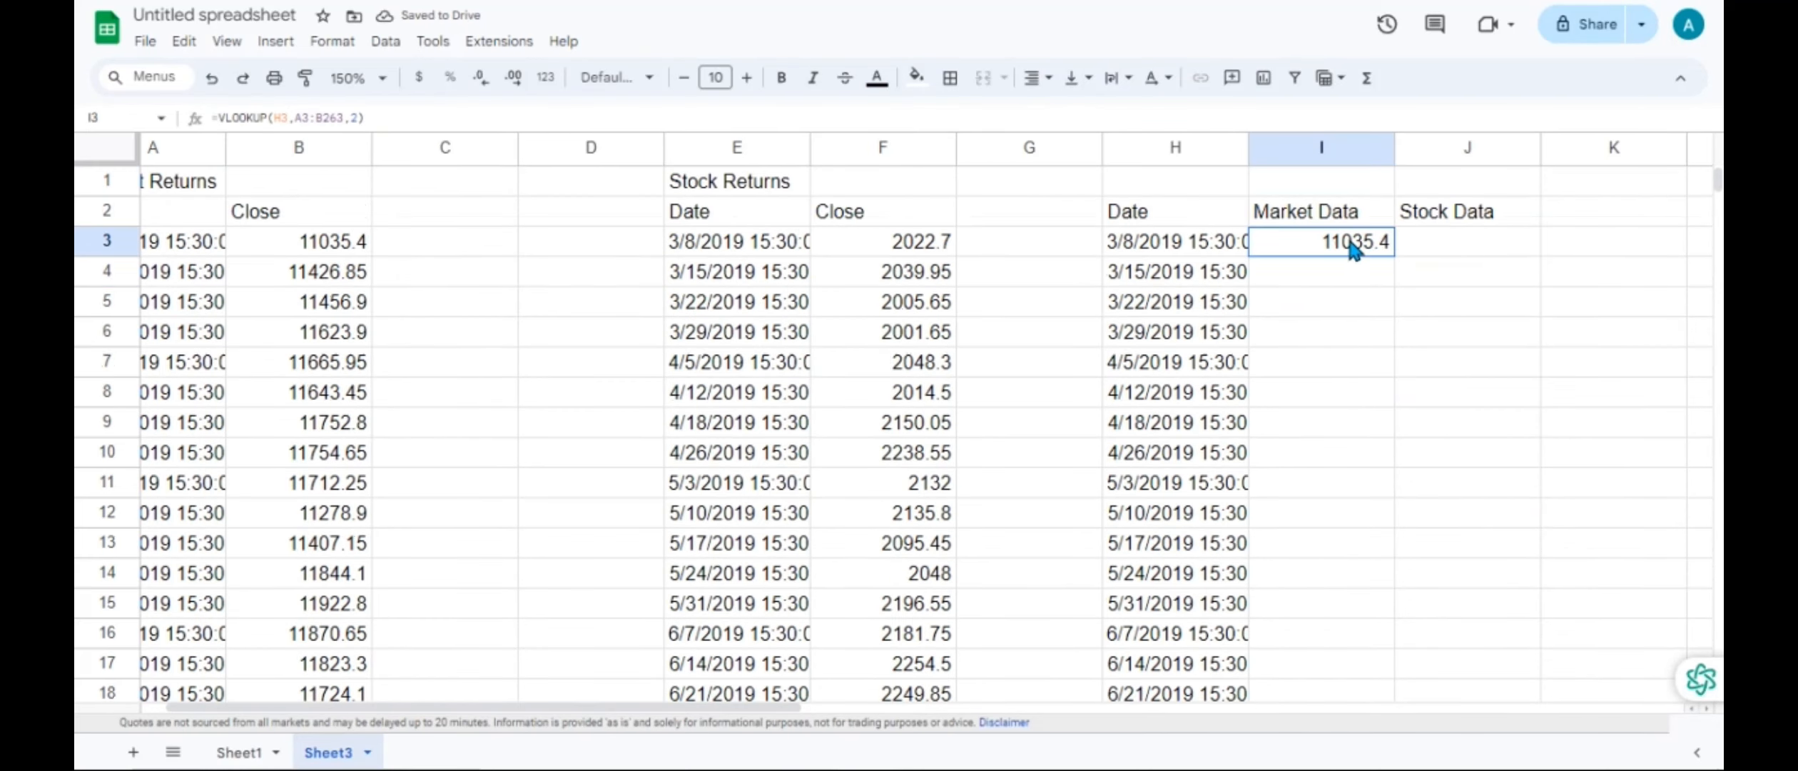
double_click(1349, 241)
drag(1376, 243, 1449, 242)
key(F4)
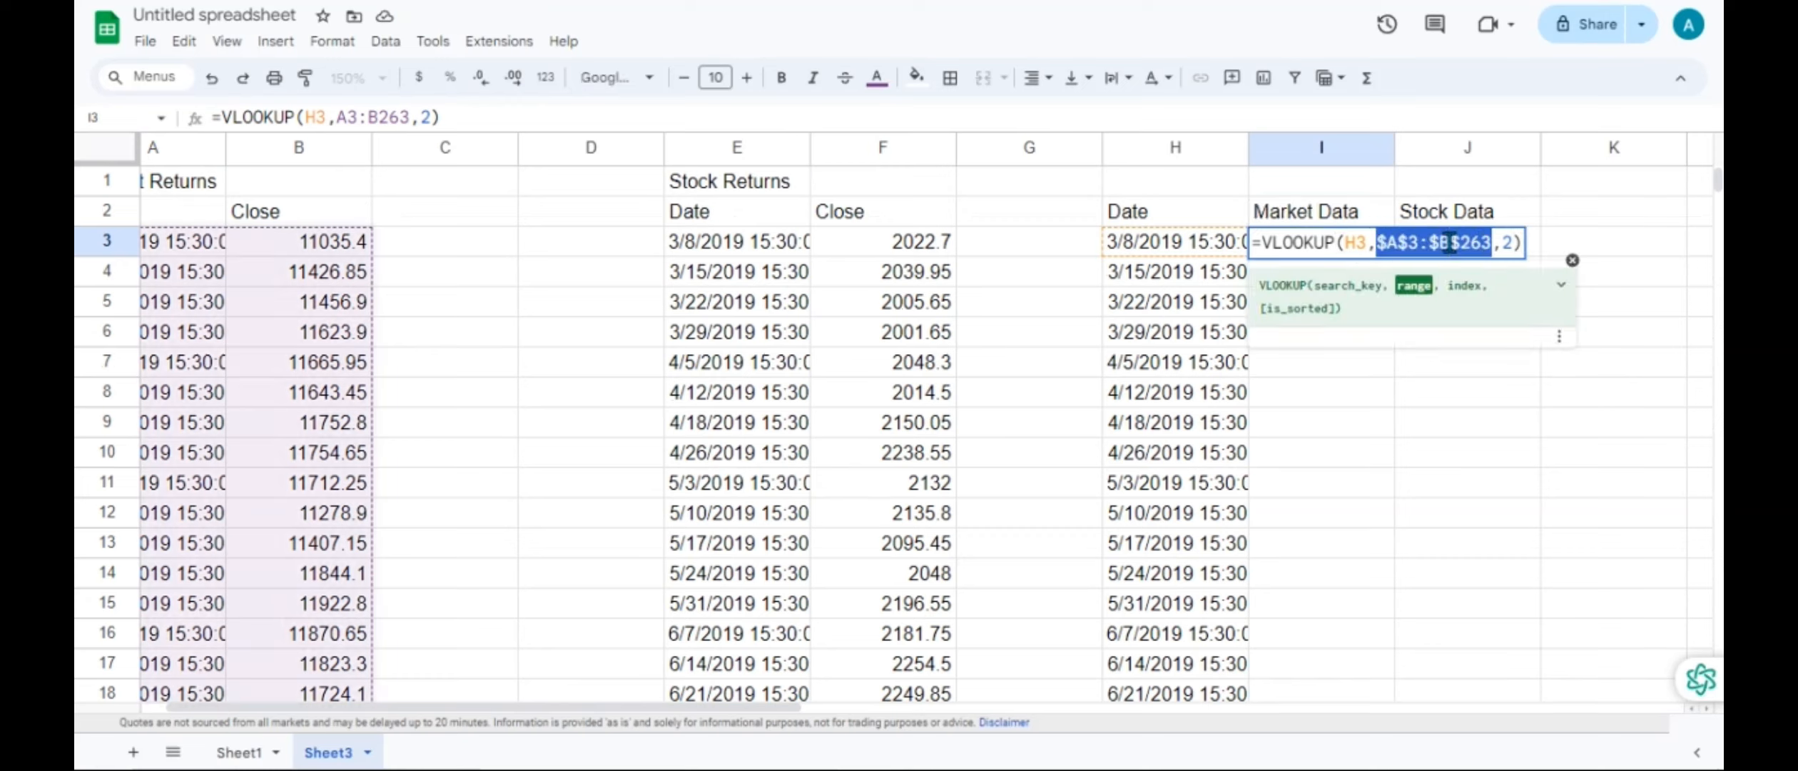
key(Return)
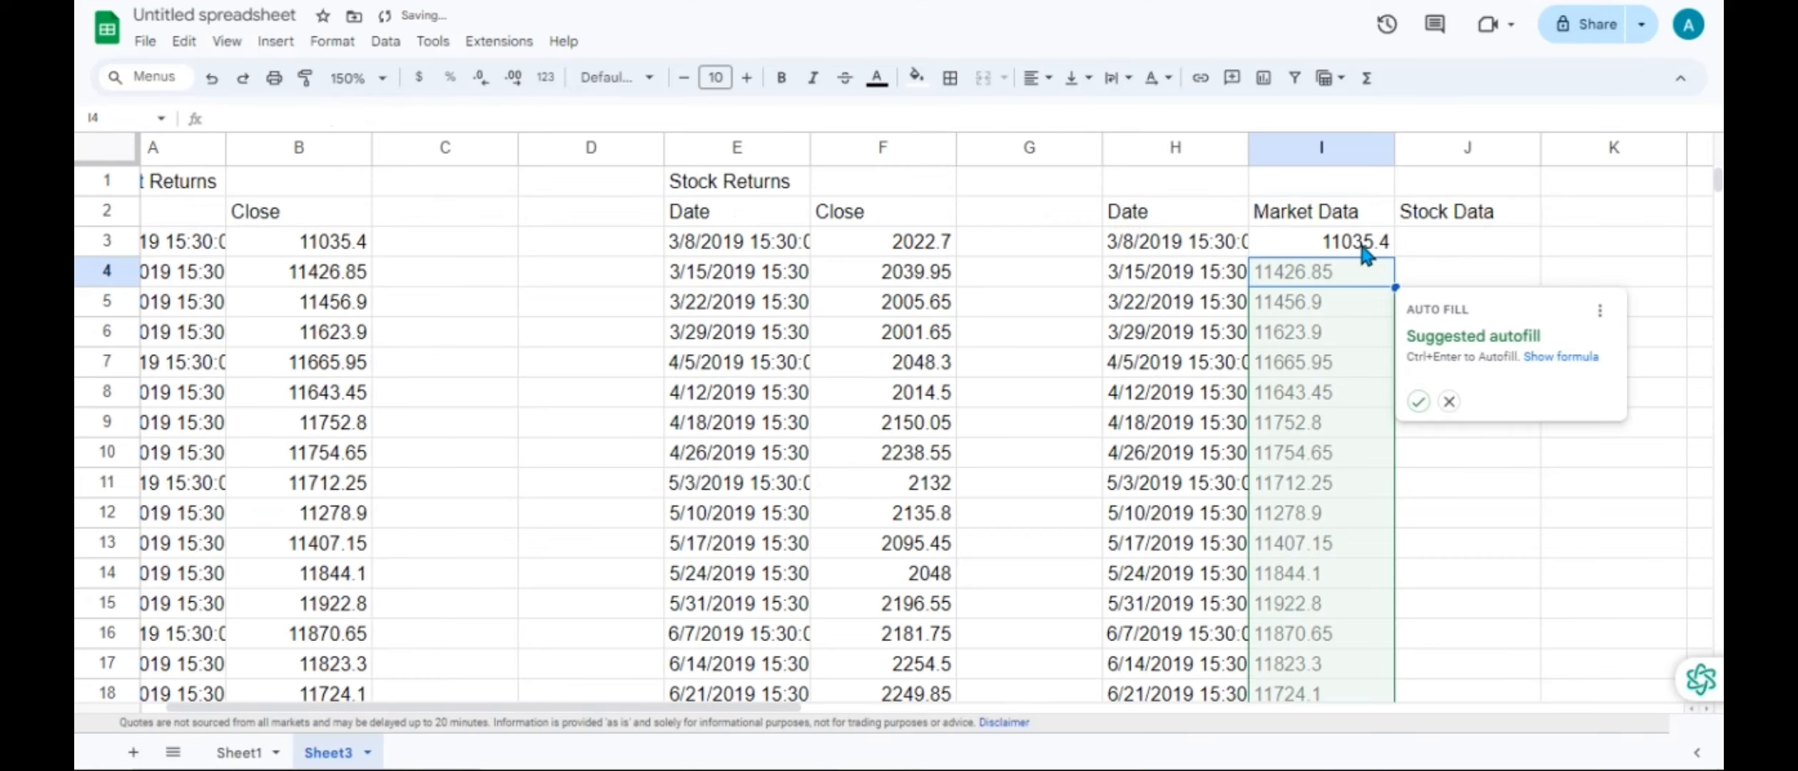
click(1420, 403)
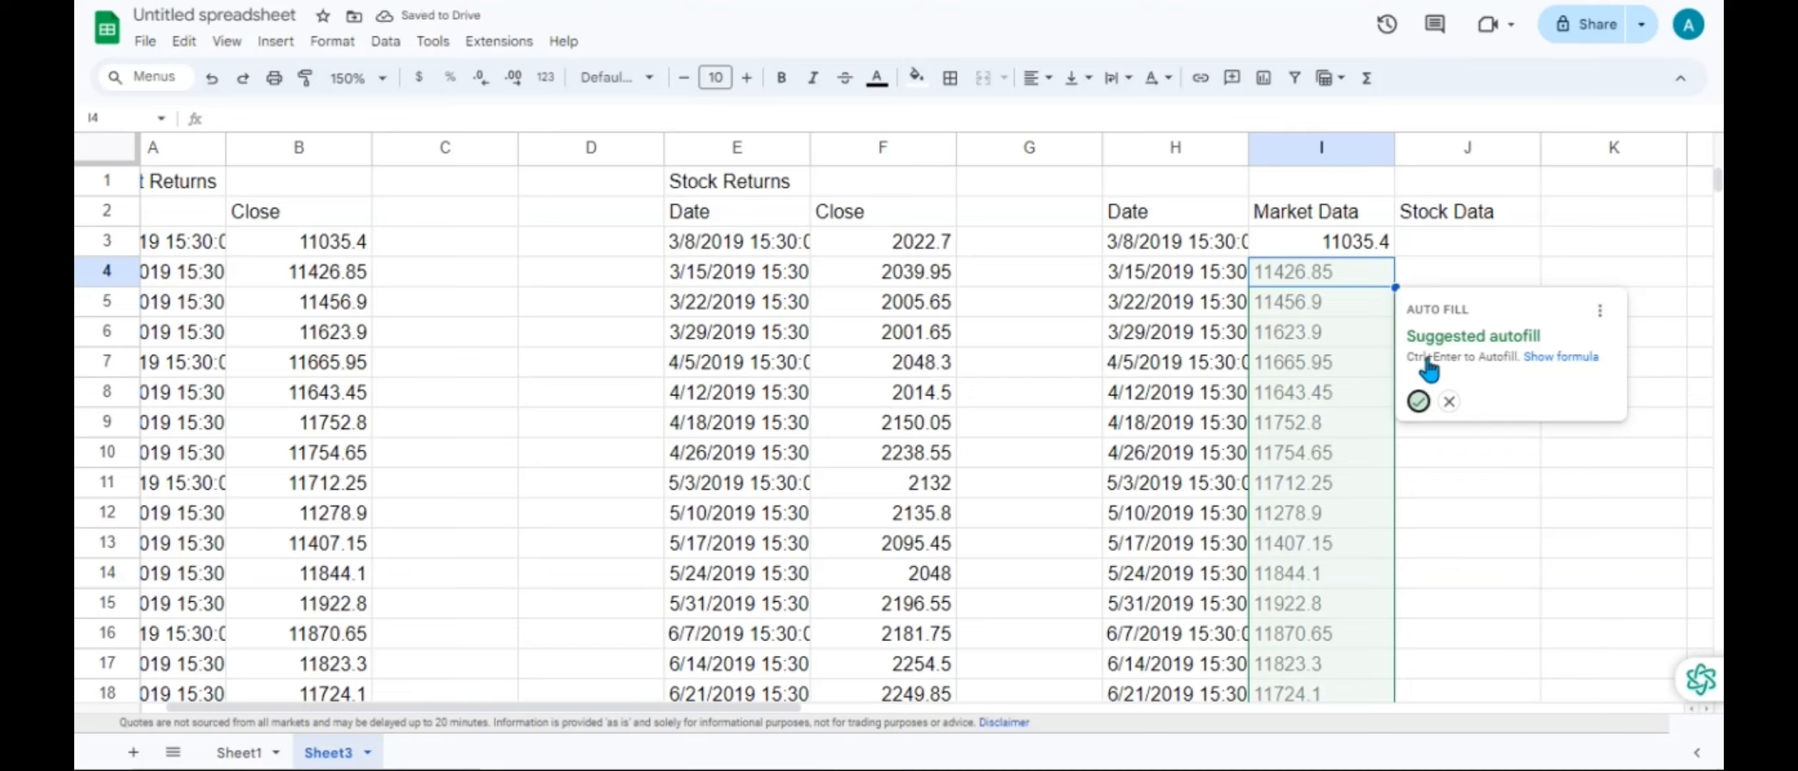
- Write the formula =VLOOKUP(H3,E3:F260,2) in J3 under Stock Data to pull the stock close
click(1442, 247)
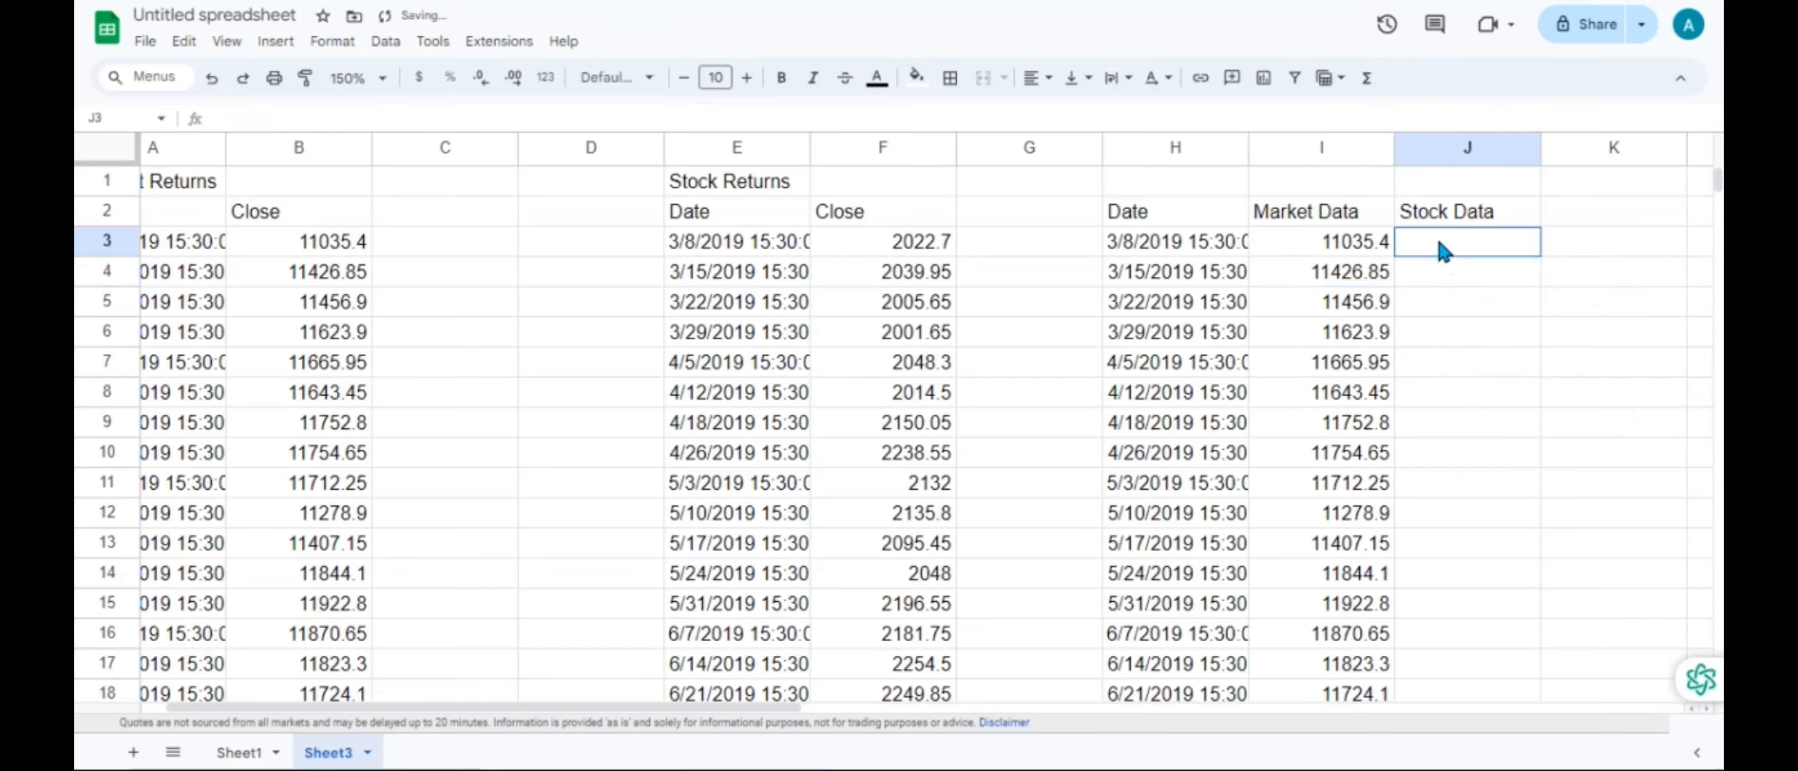
text(=vl)
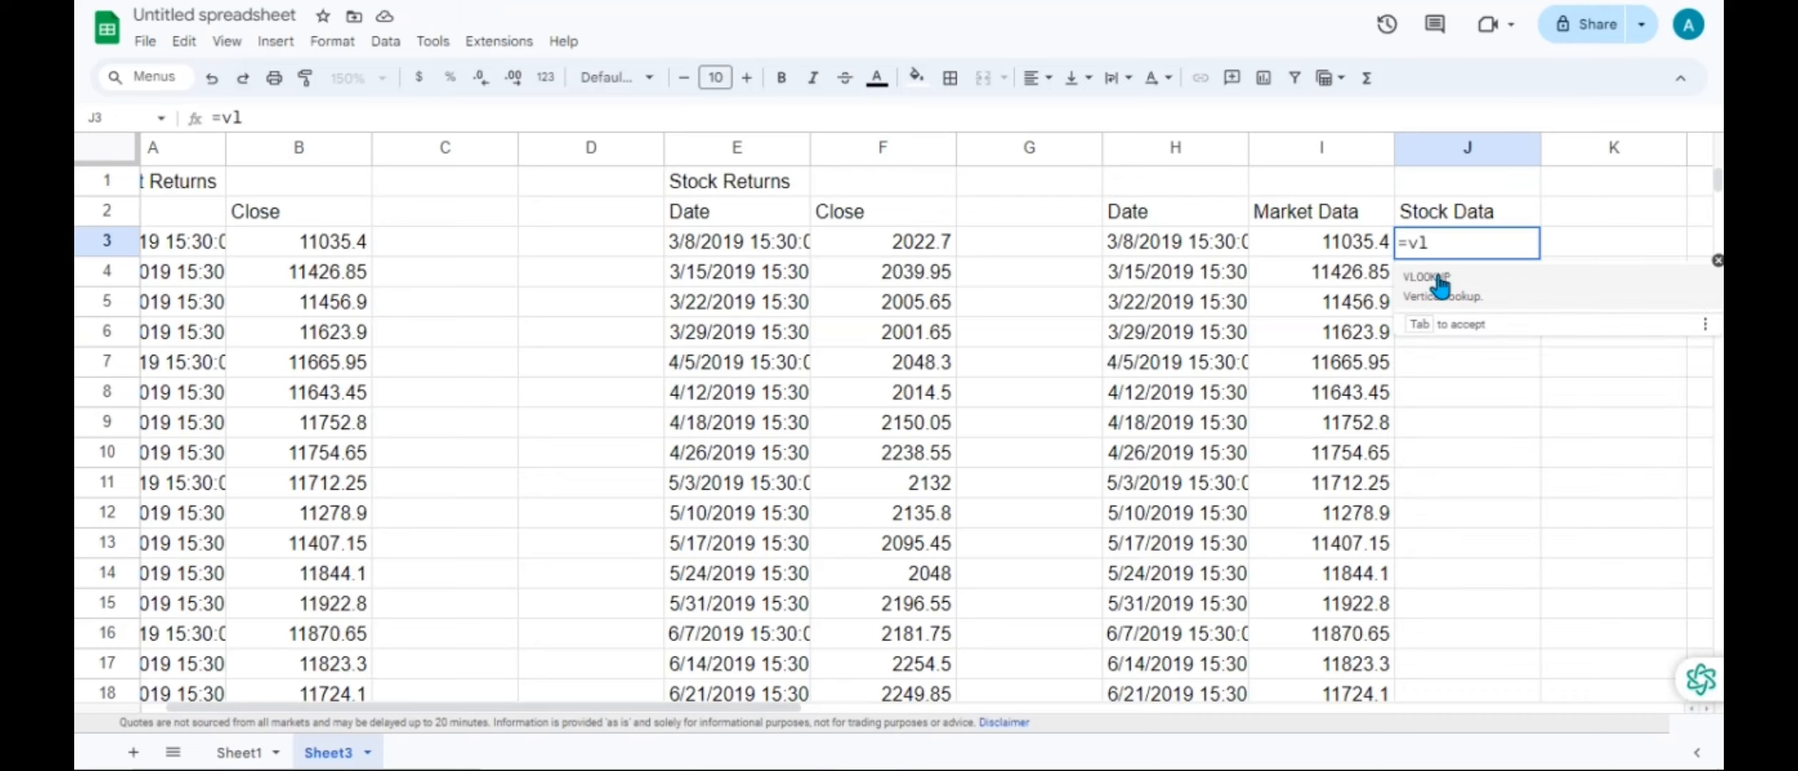
click(1442, 286)
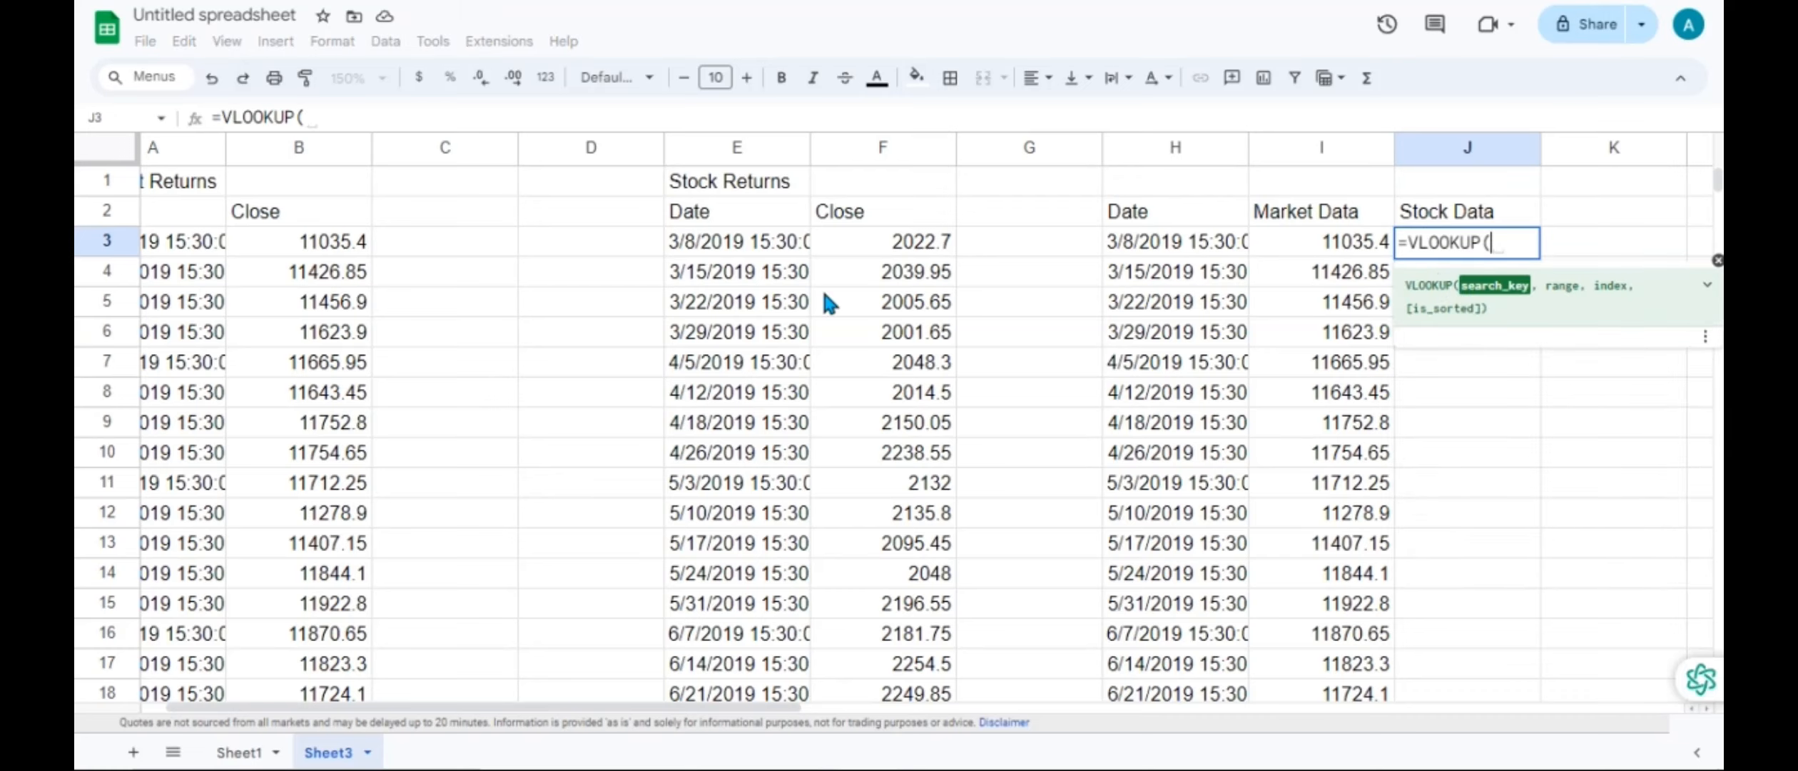
click(1174, 251)
text(,)
click(763, 245)
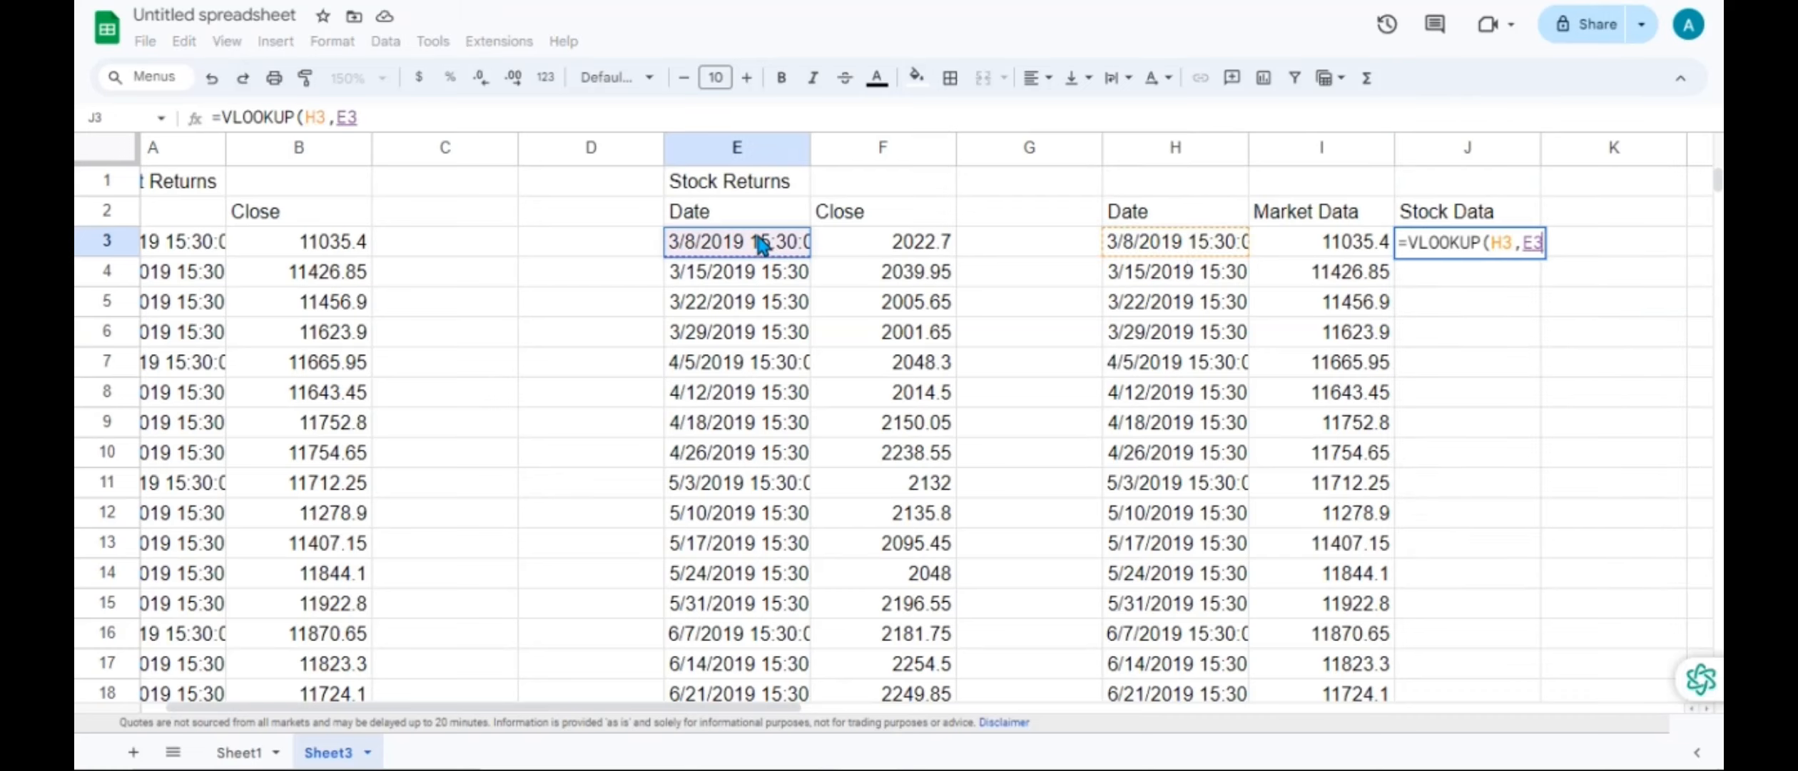
key(shift+Right)
key(ctrl+shift+Down)
text(,2))
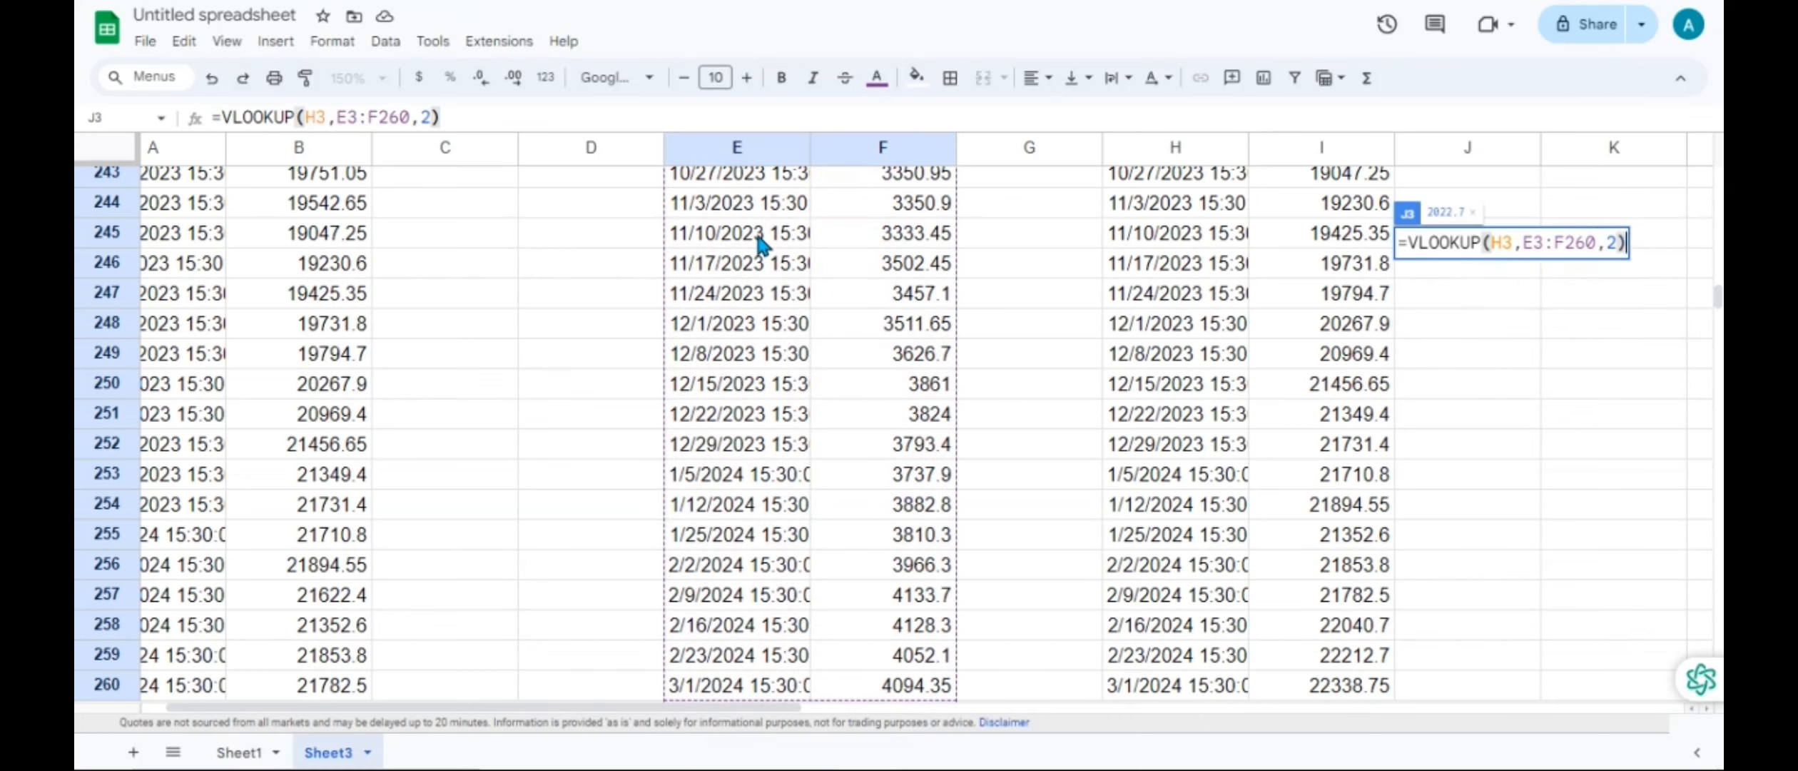
- Make the J3 lookup range absolute as $E$3:$F$260, accept the suggested autofill for the Stock Data column and check the filled rows
drag(1595, 243, 1525, 250)
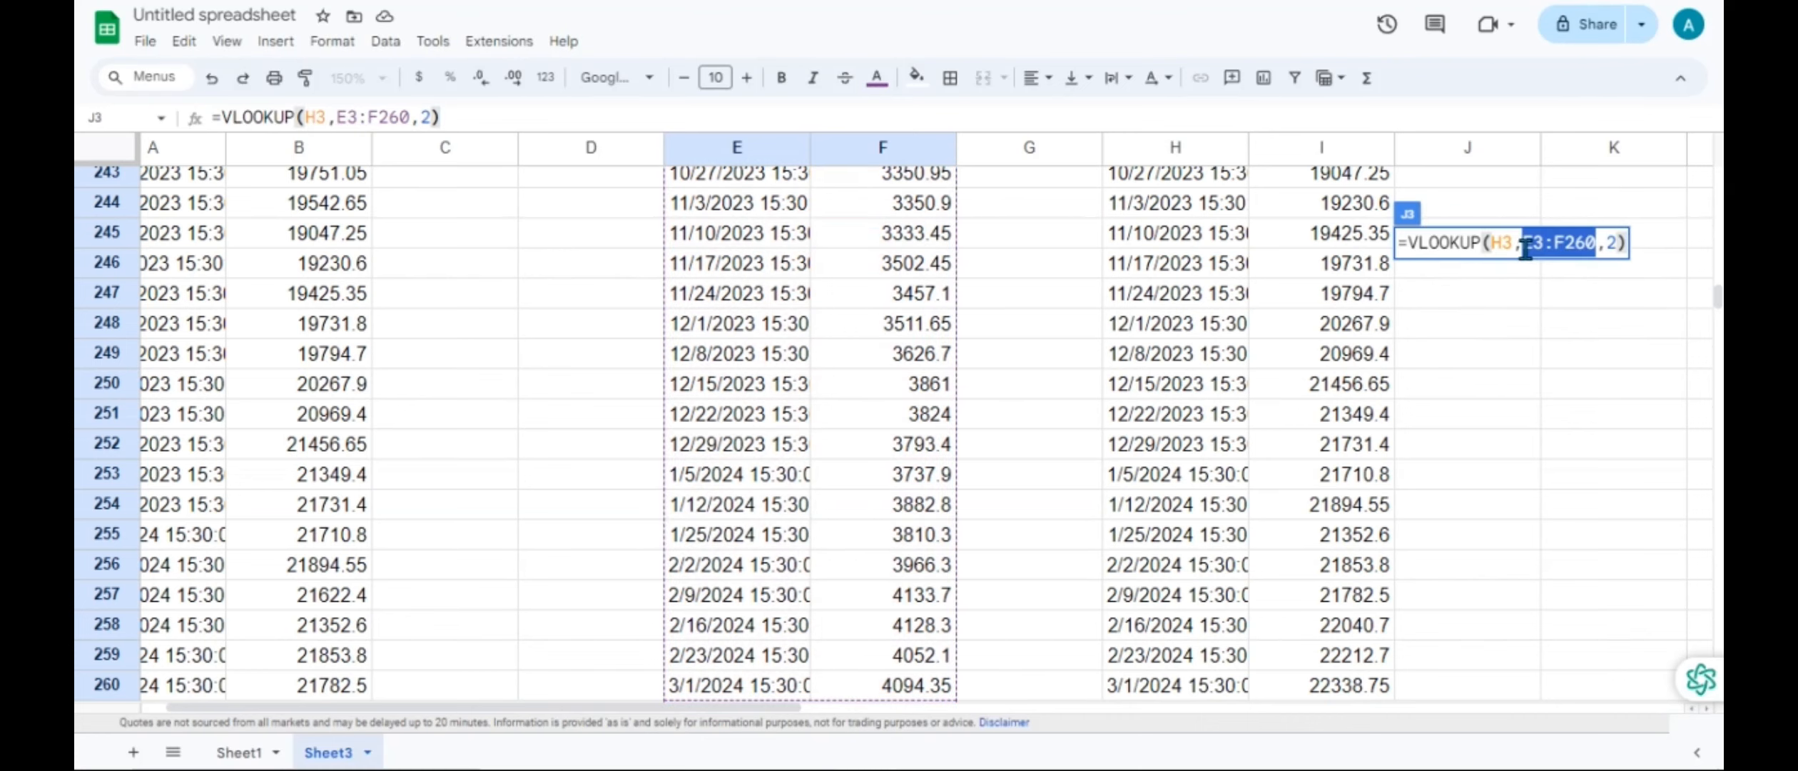
key(F4)
key(Return)
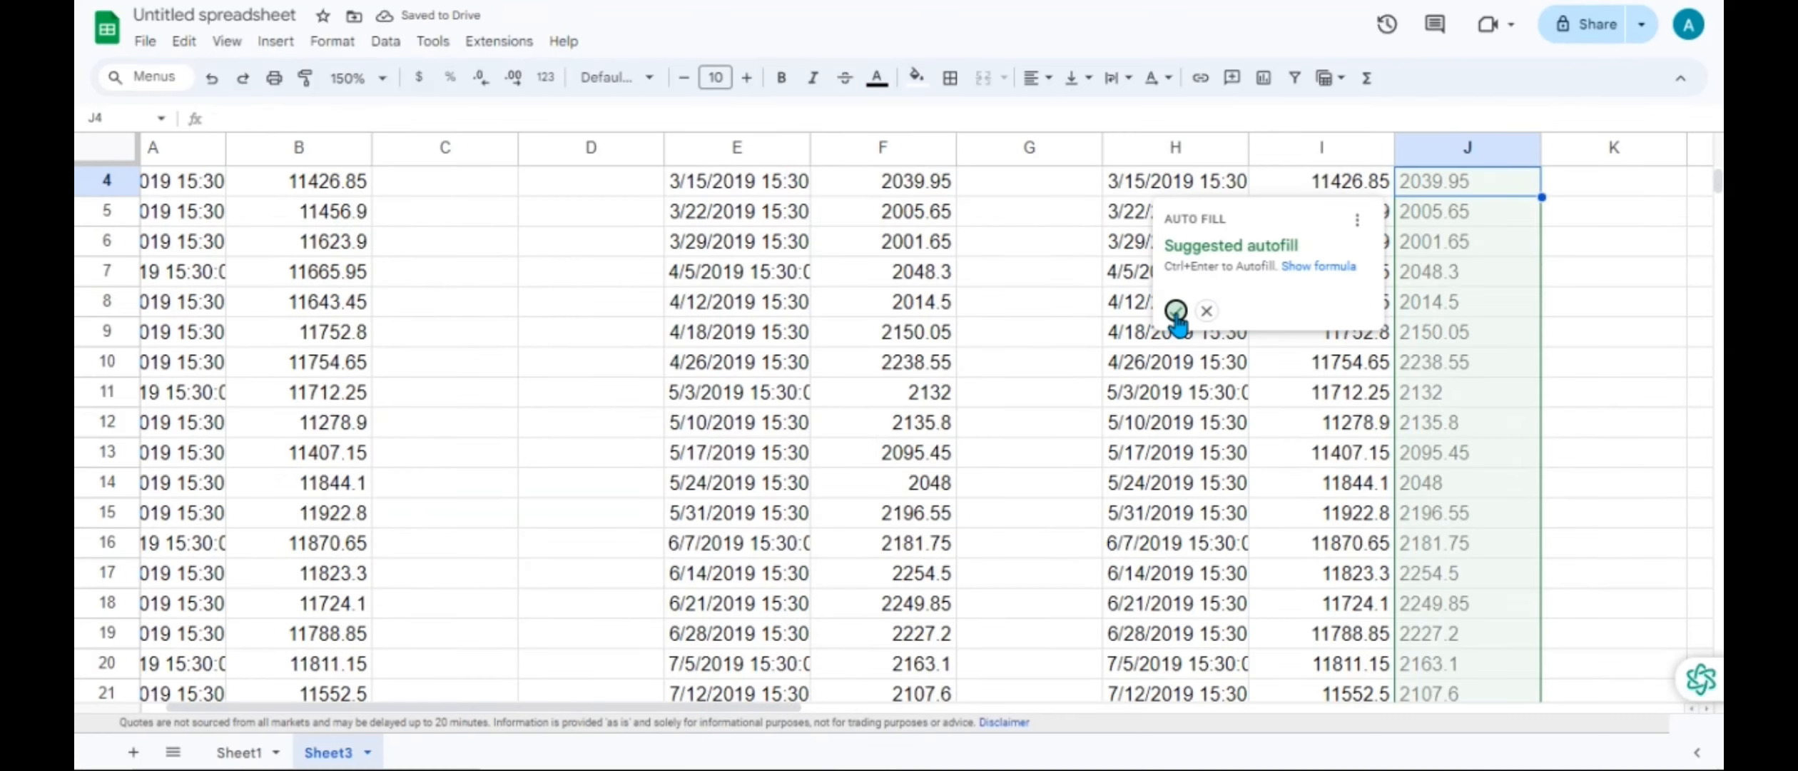
click(1176, 311)
scroll(1452, 439, down, 20)
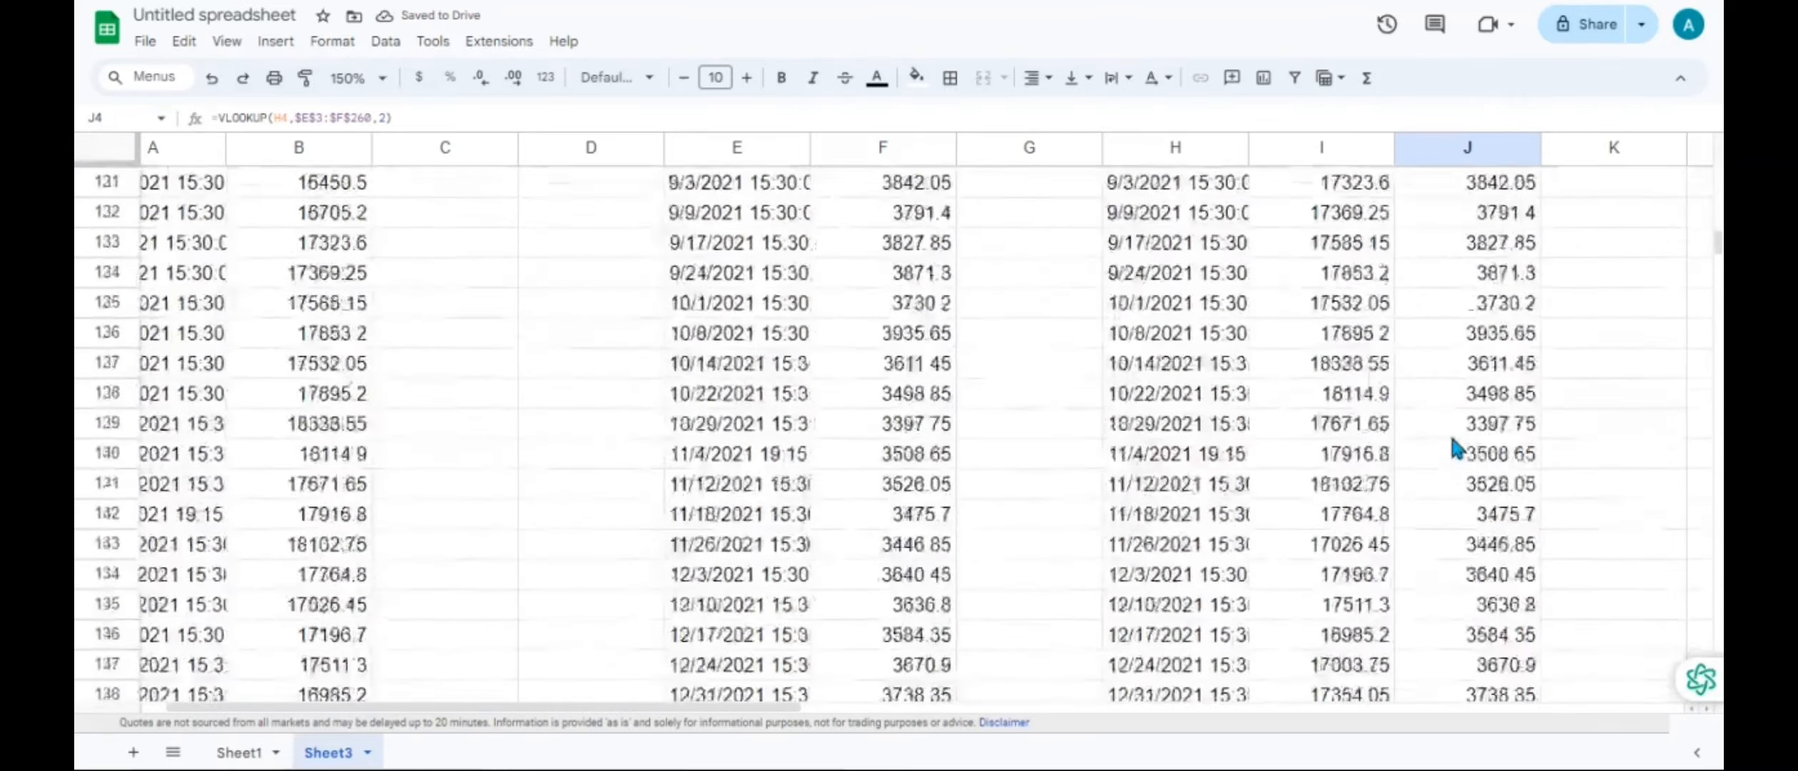
scroll(1451, 439, down, 20)
scroll(1451, 438, up, 5)
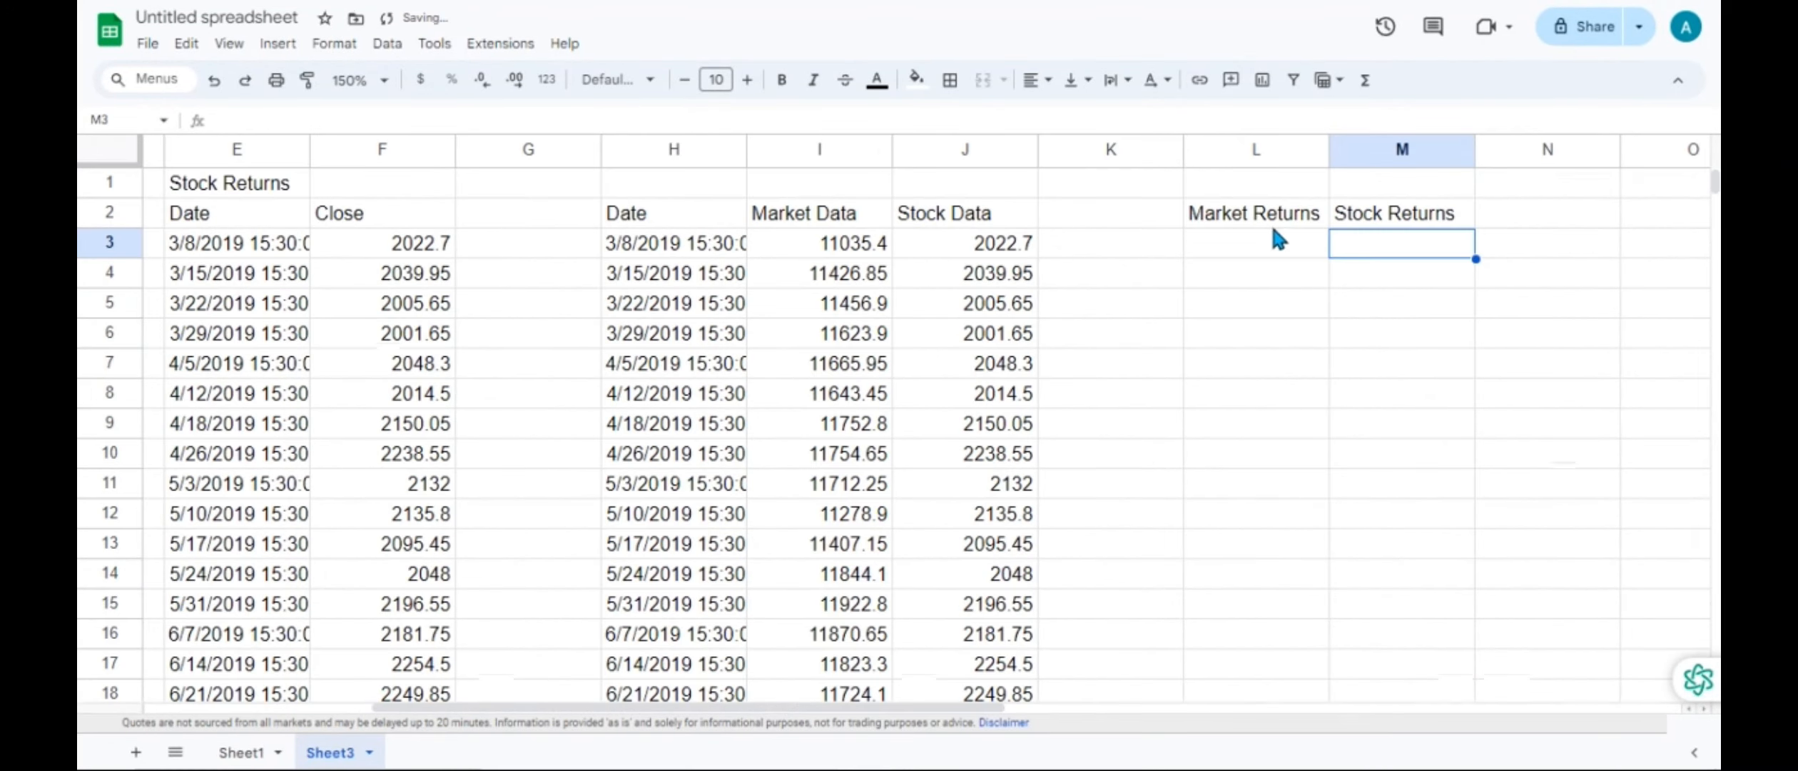
- Calculate the first weekly market return in L4 with the formula =I4/I3 -1
click(1261, 246)
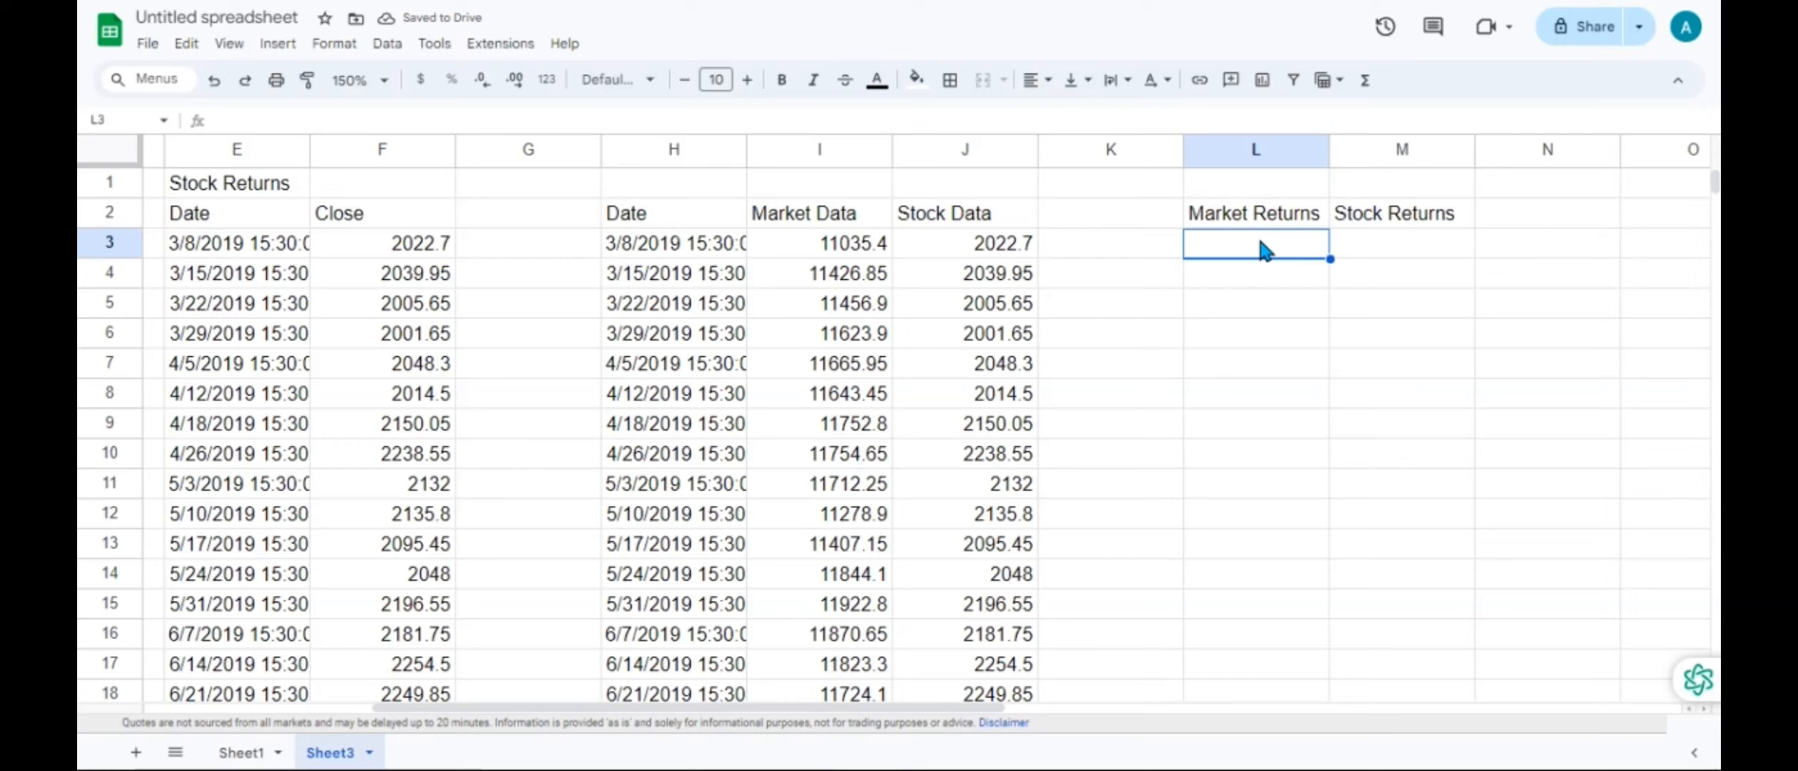
click(1244, 277)
text(=)
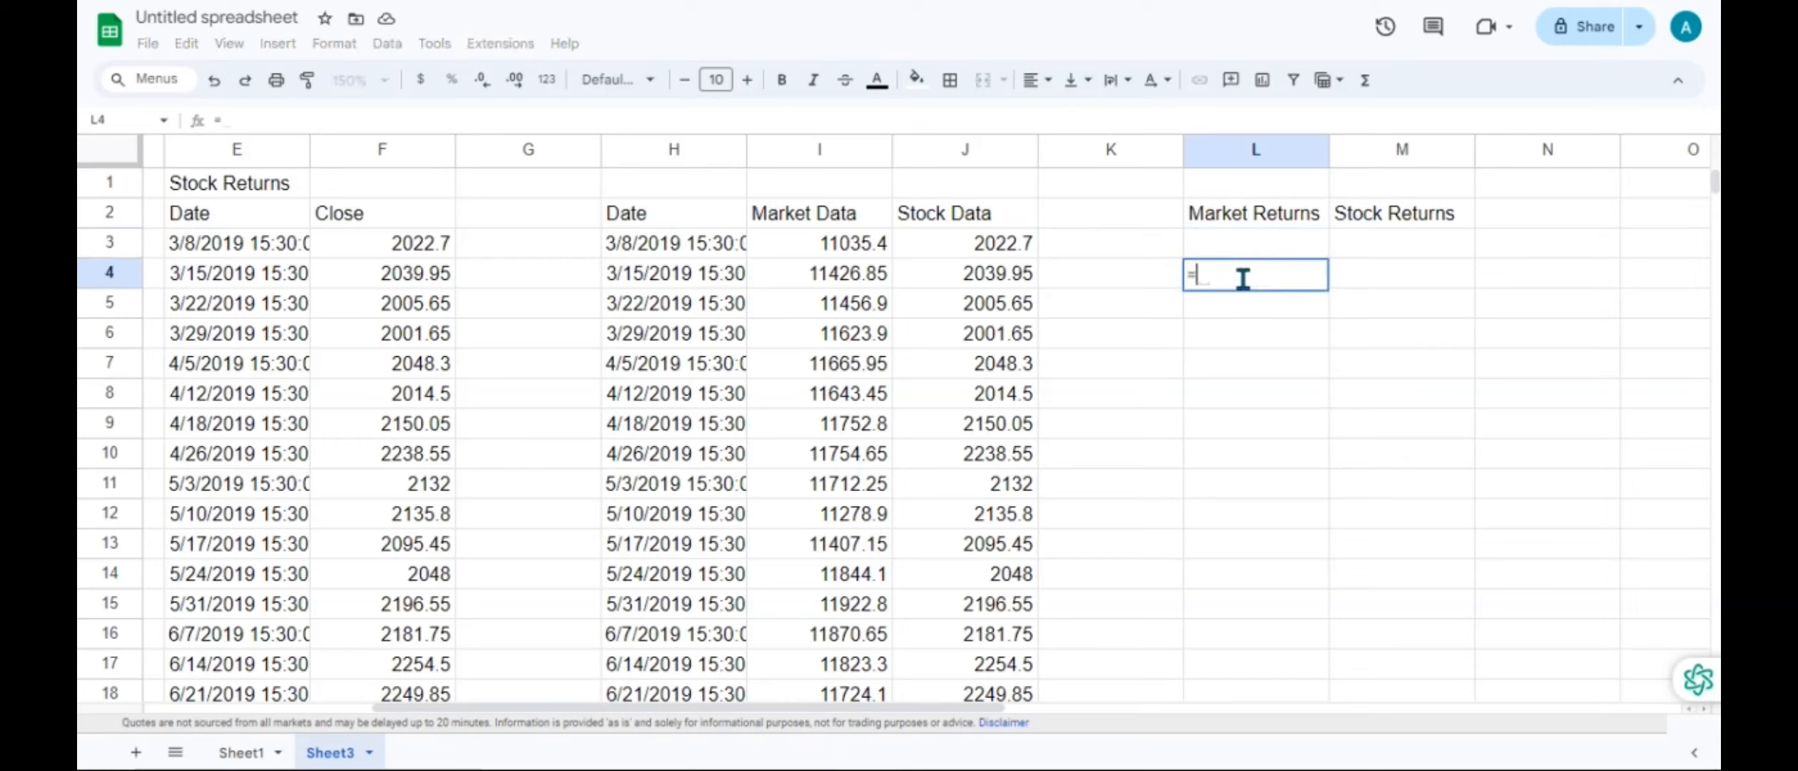
click(838, 281)
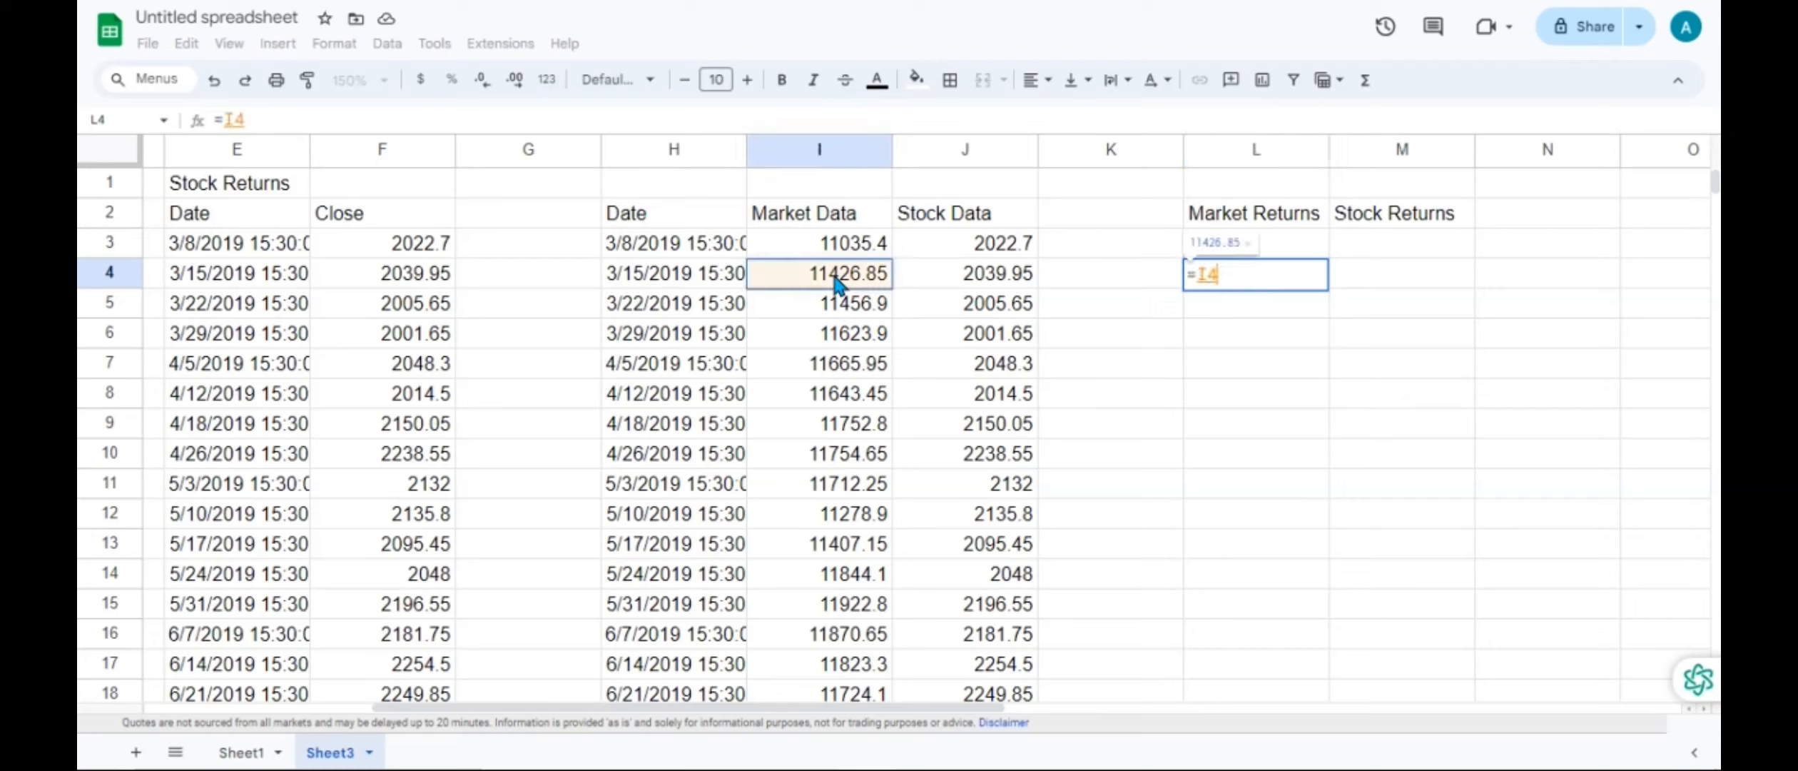
text(/)
click(839, 250)
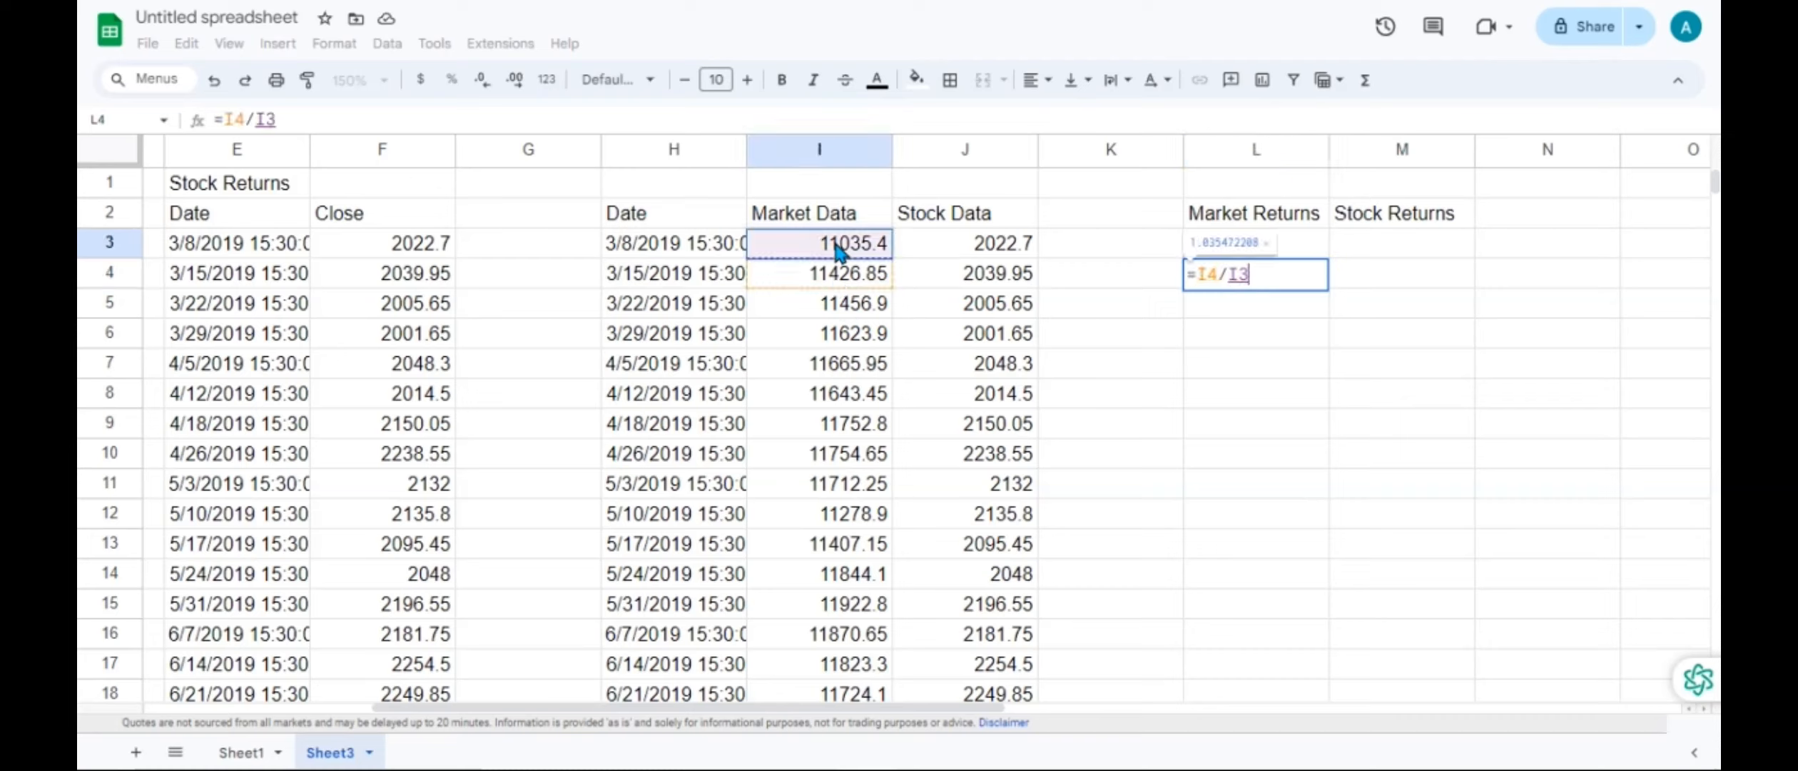
text(-1)
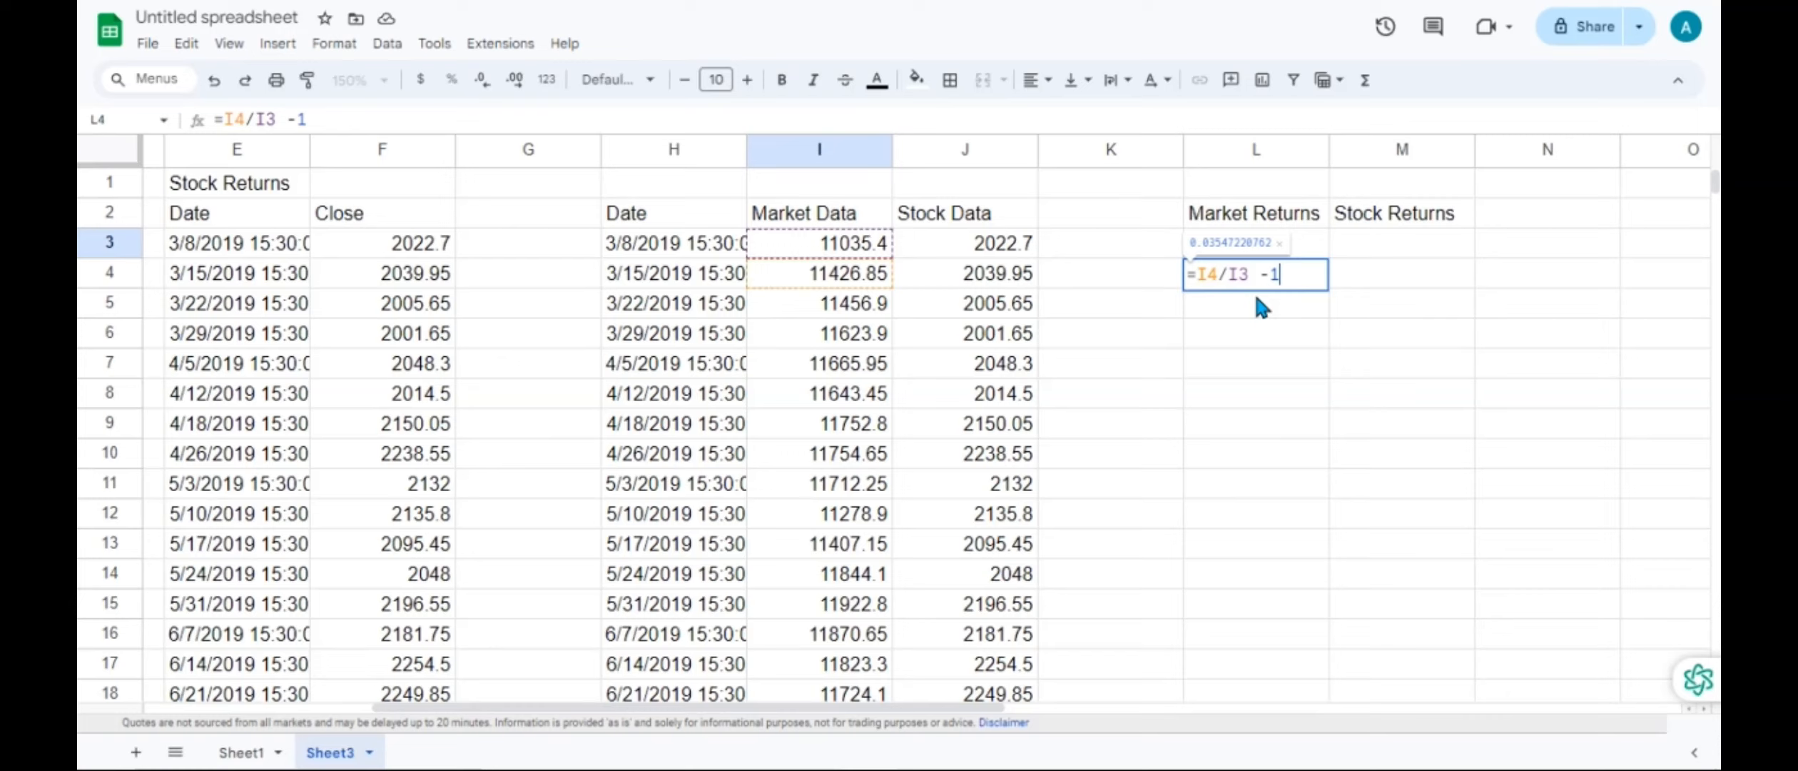
key(Return)
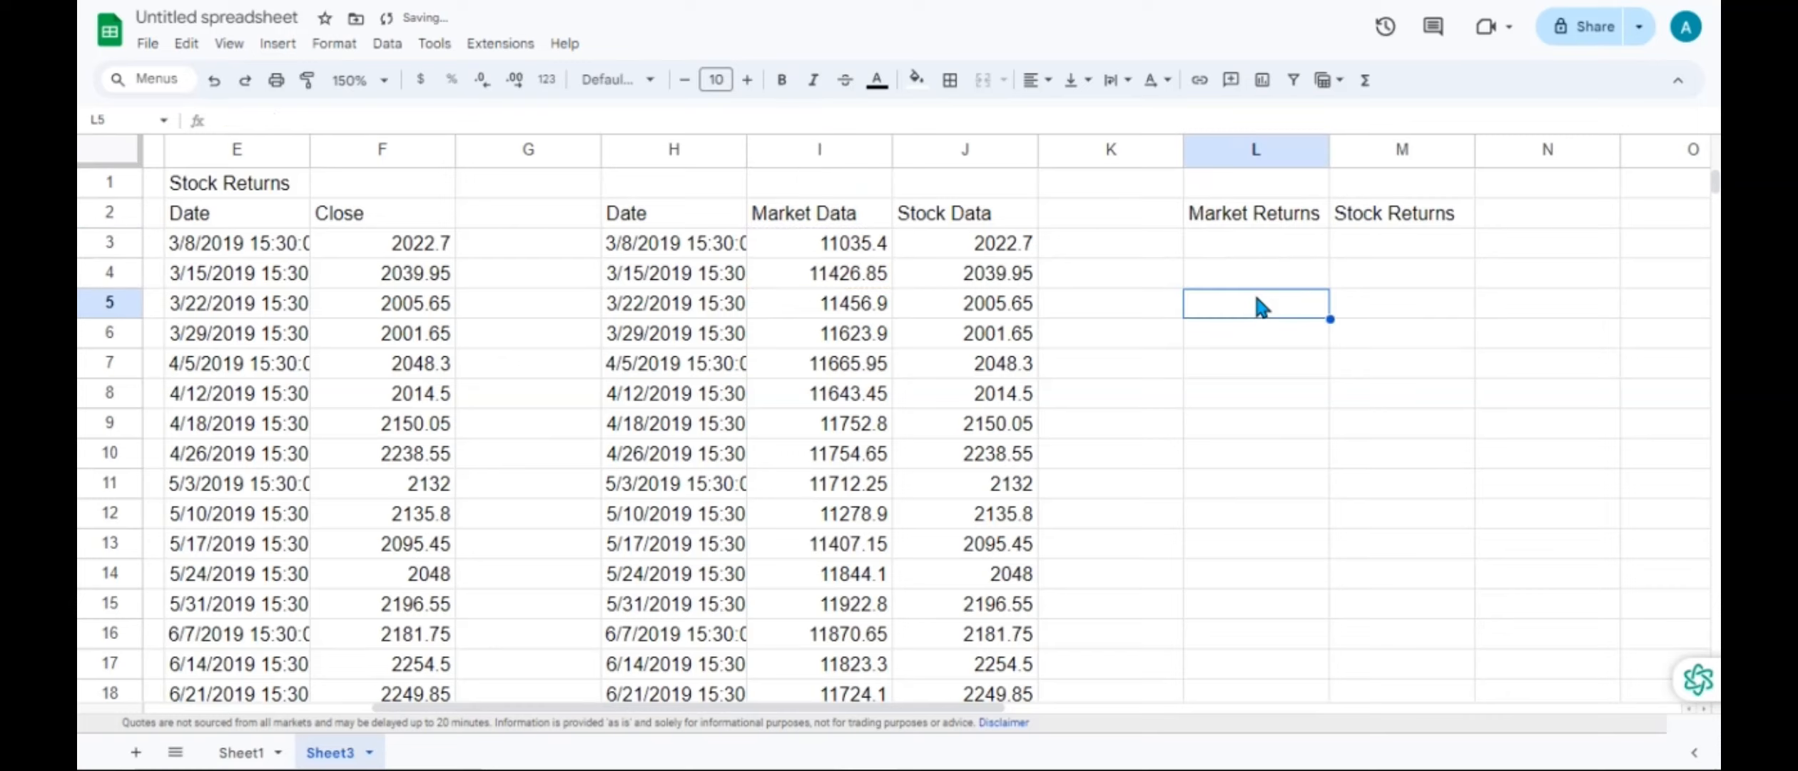
- Try the log return formula =ln(I4/I3) in L4 and clear the cell again
click(1263, 282)
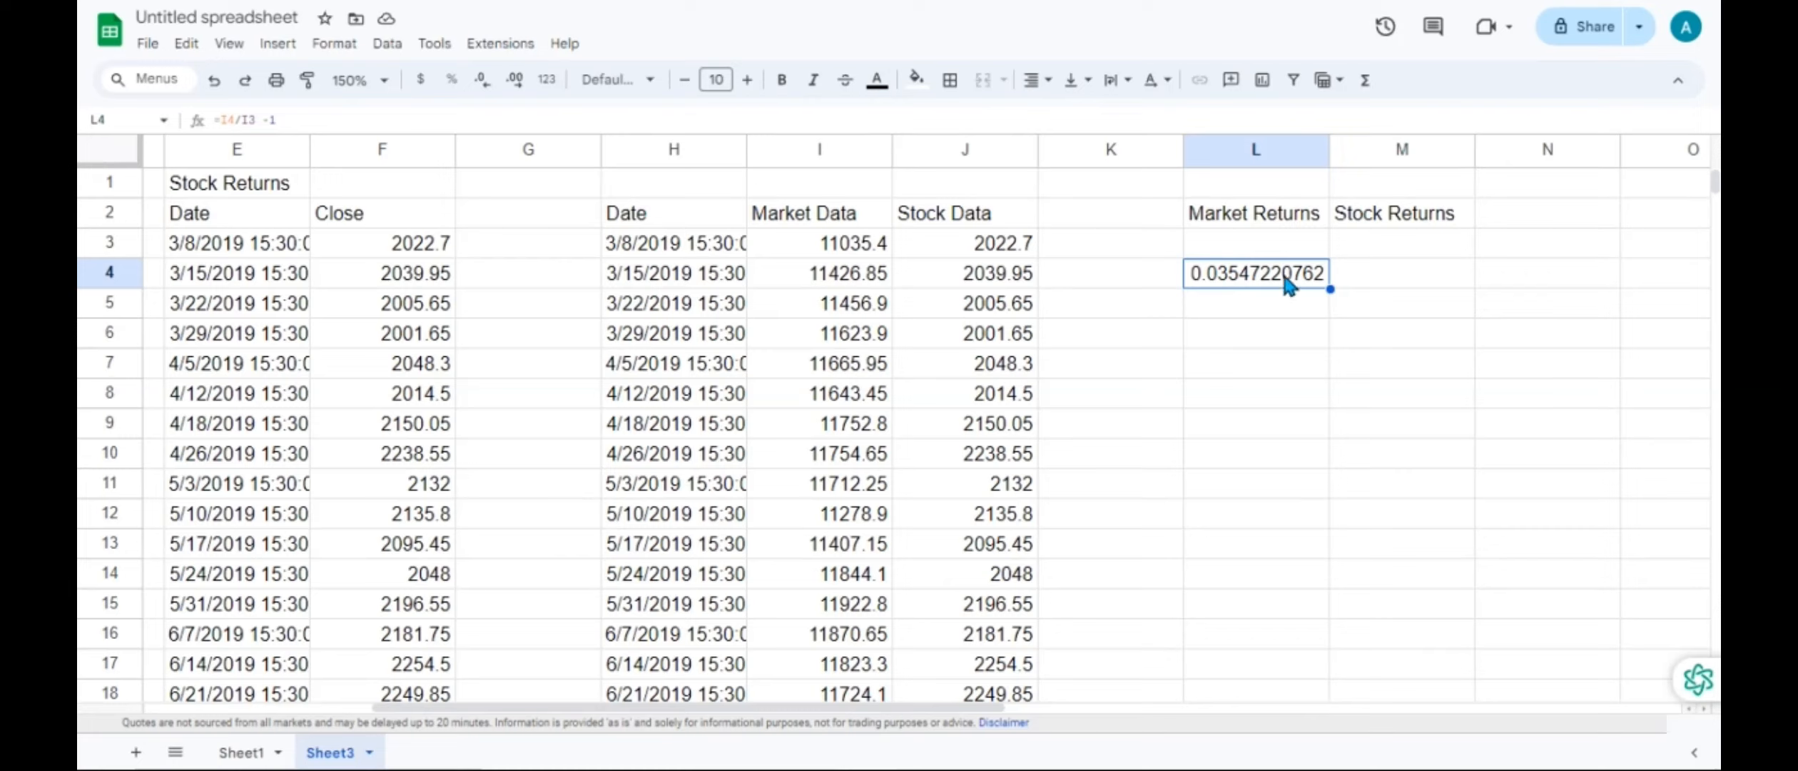
text(=ln)
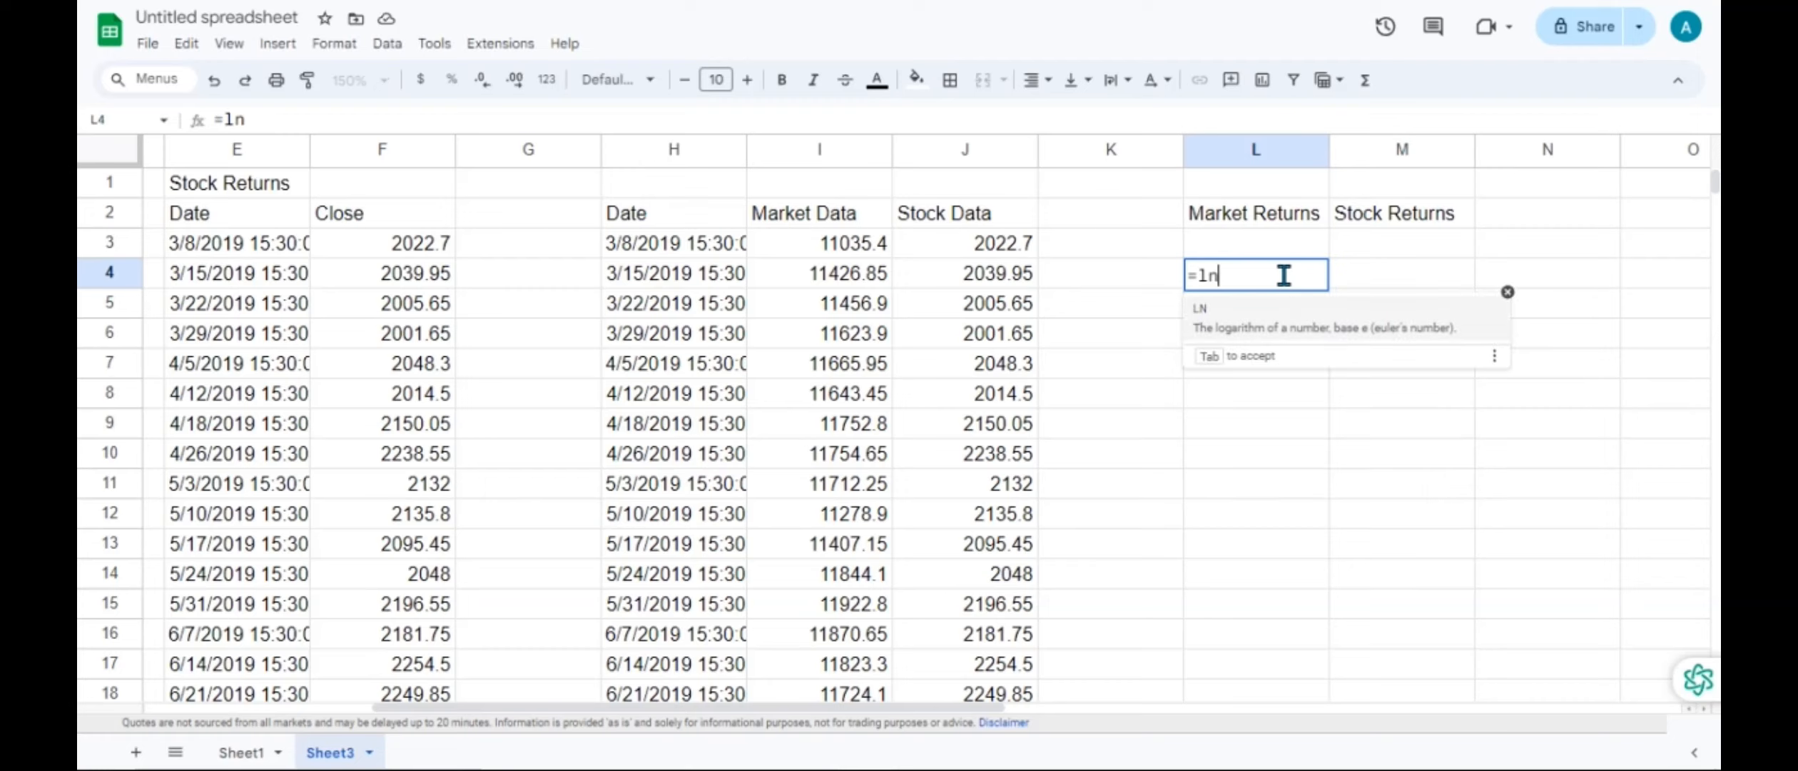
text(()
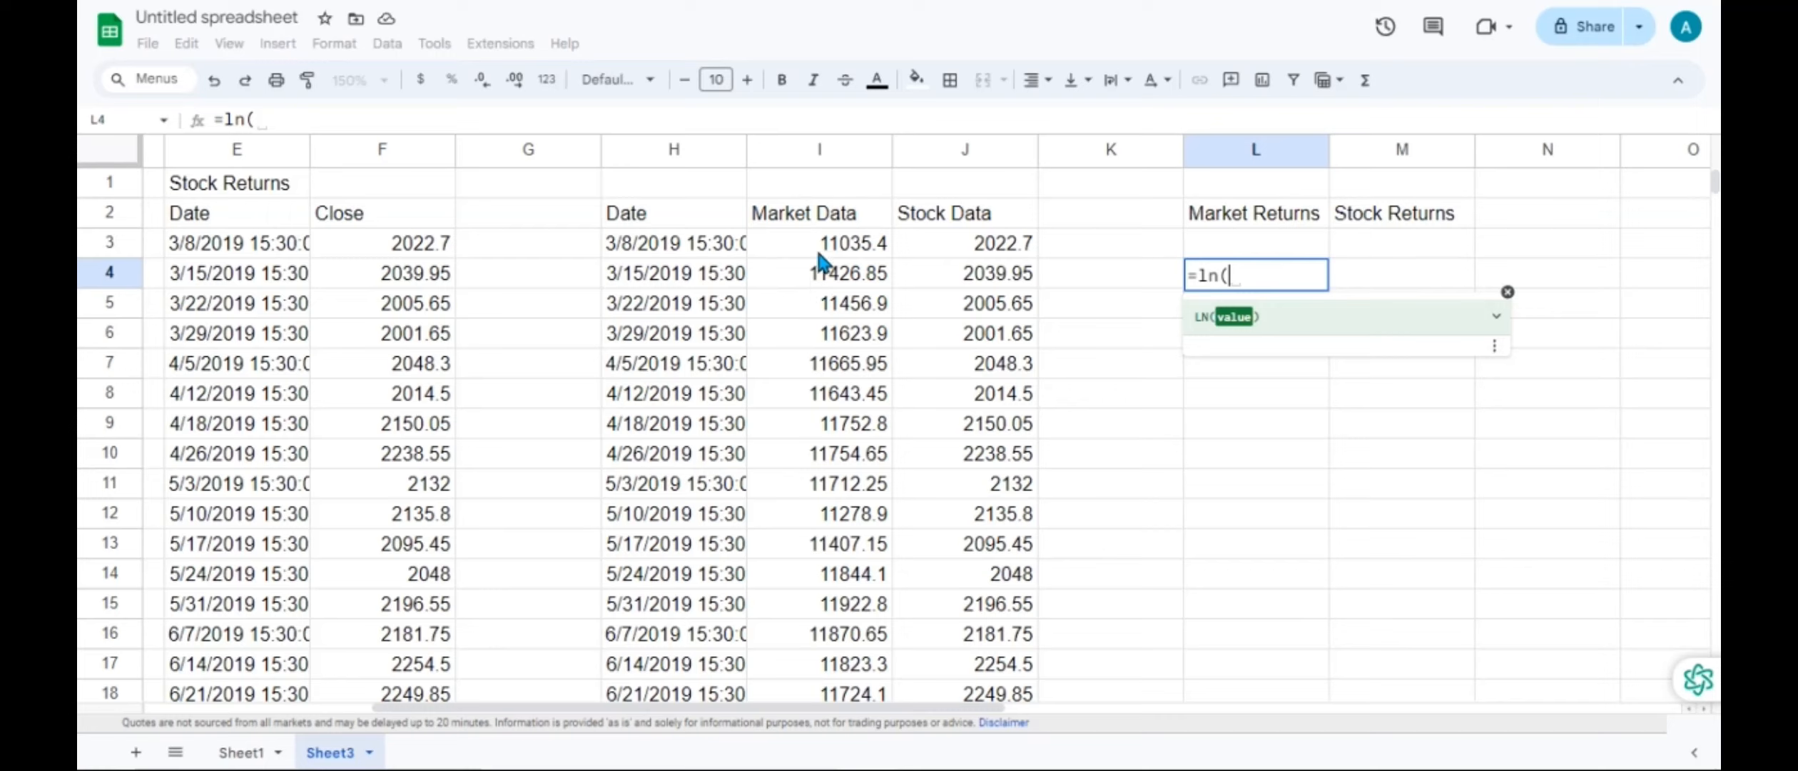
click(826, 284)
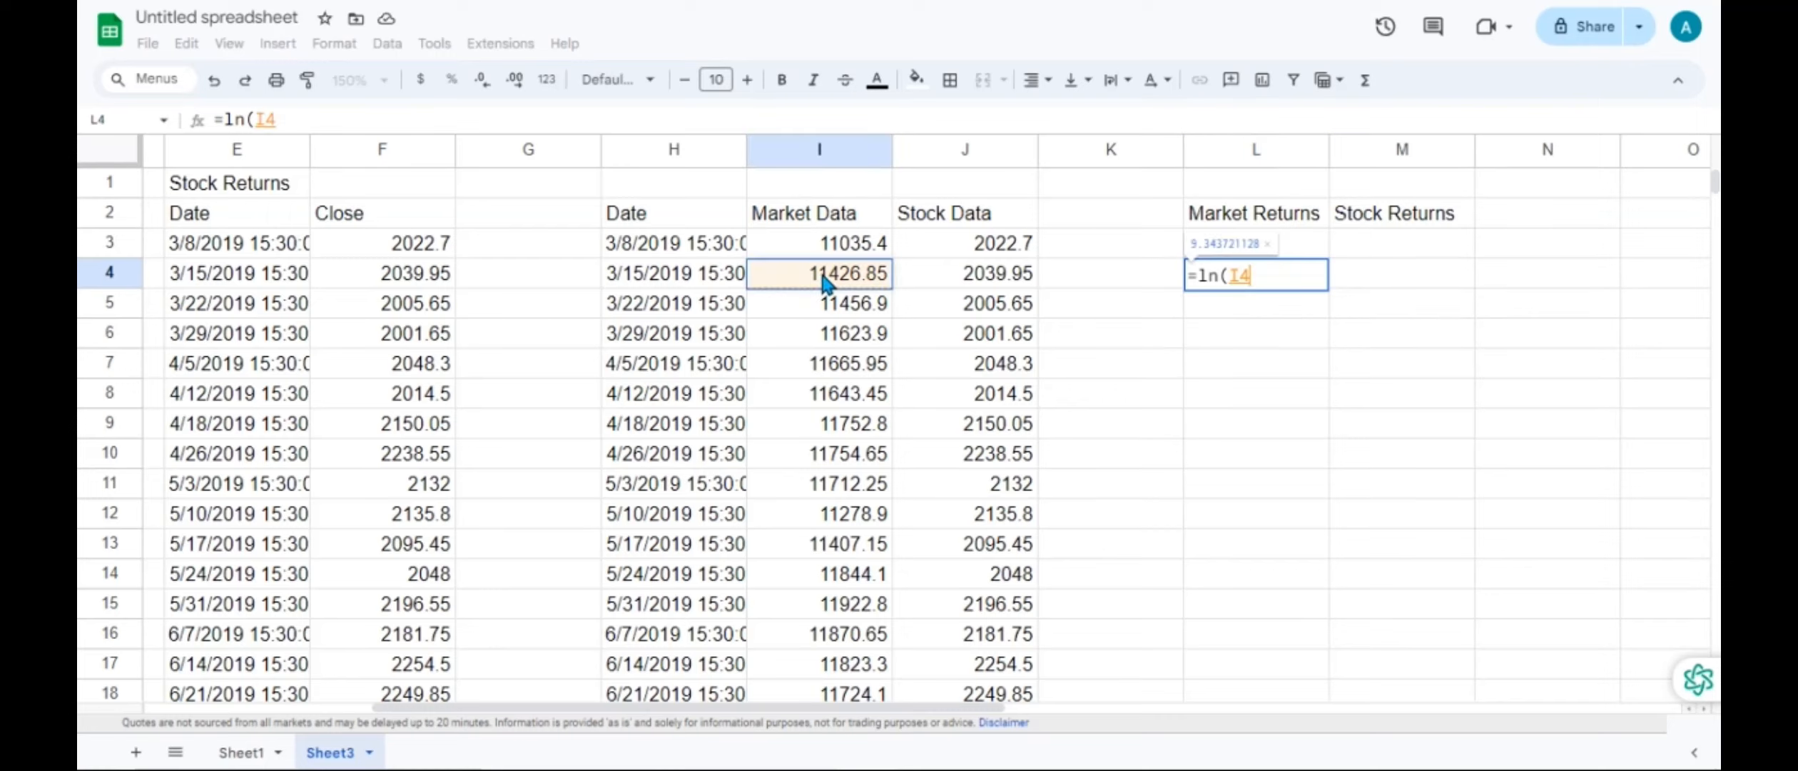
text(/)
click(823, 251)
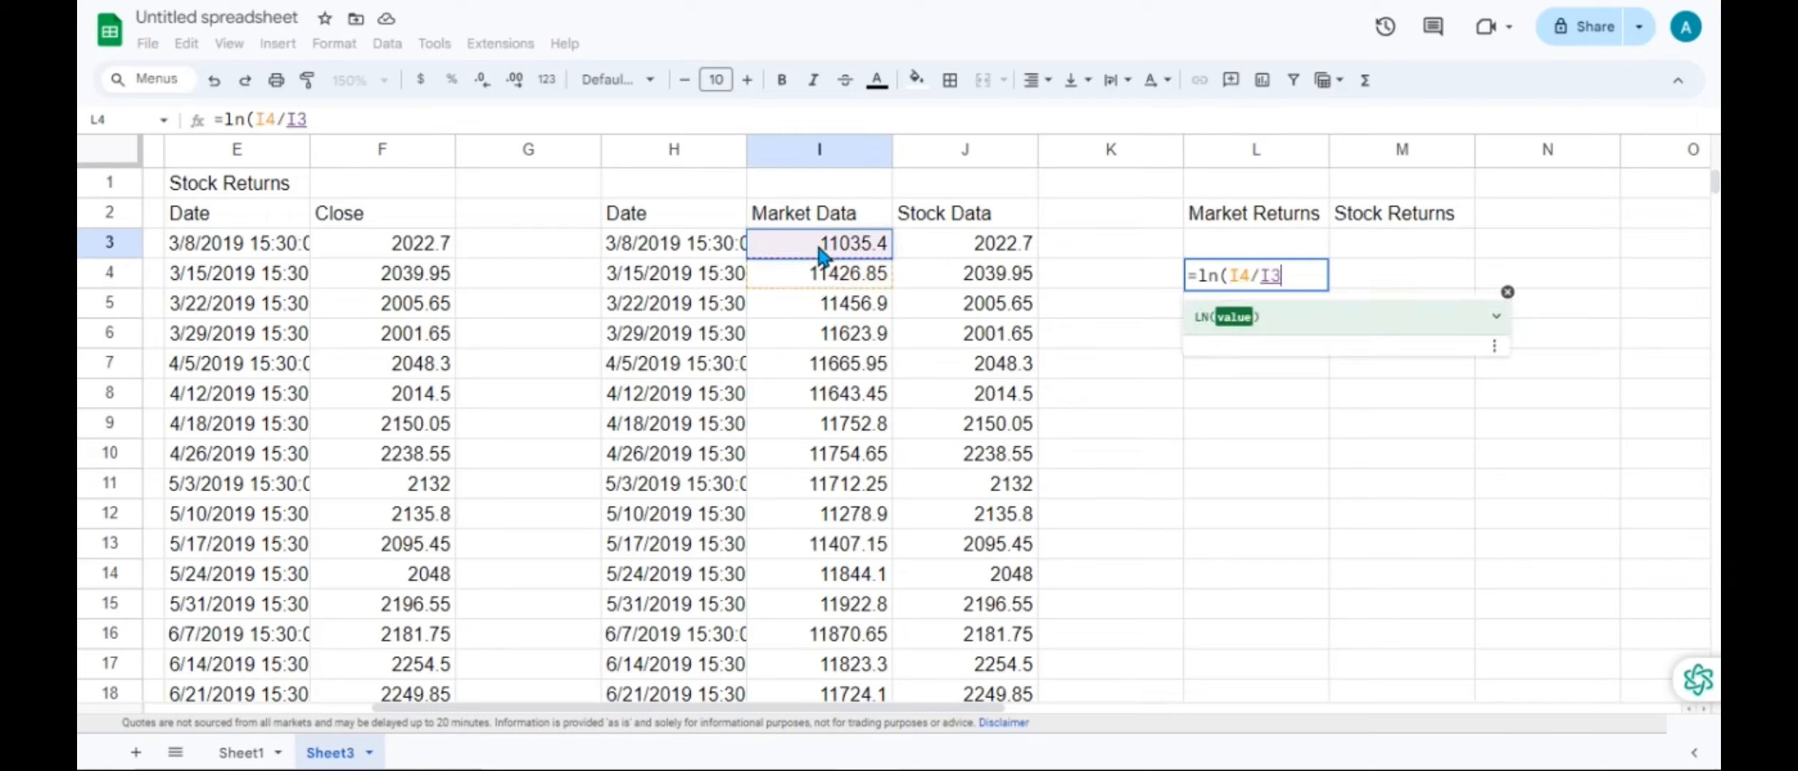
text())
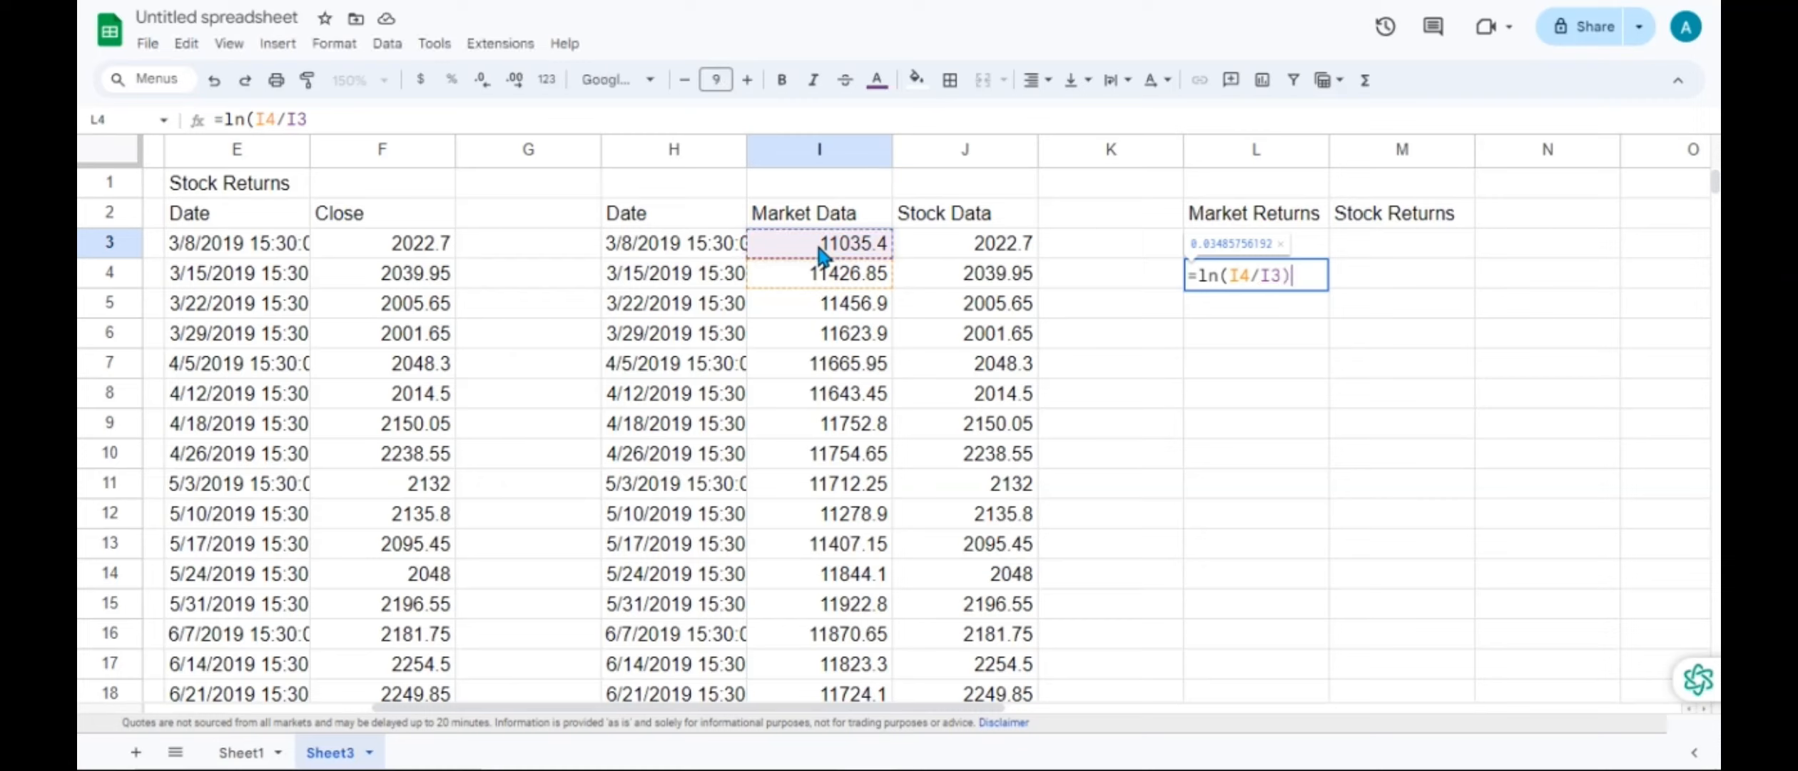
key(Return)
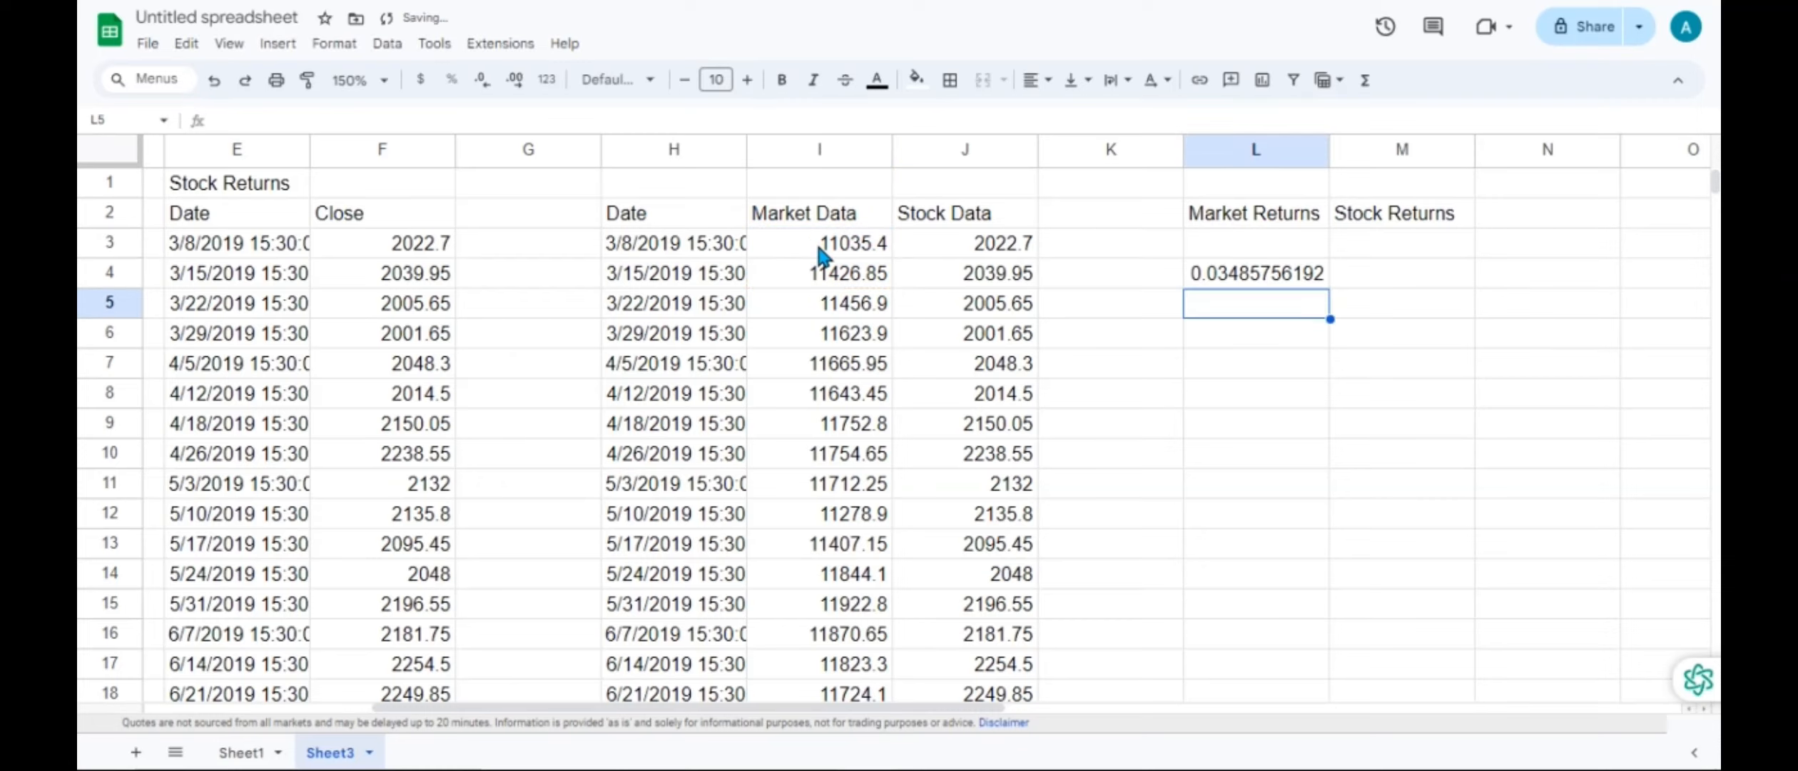
click(1219, 278)
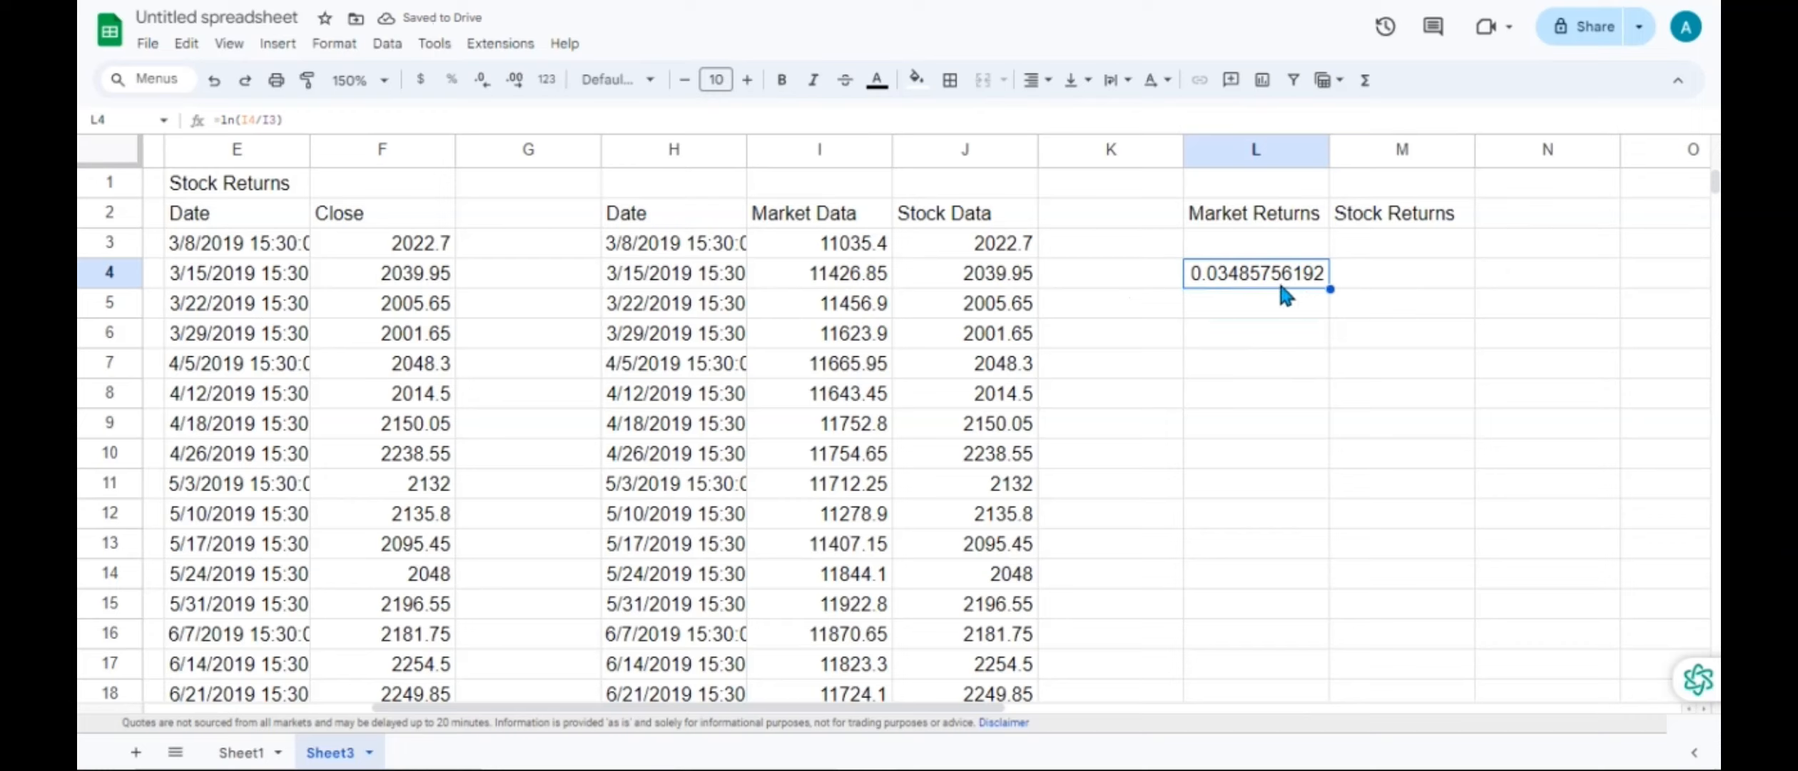
key(Delete)
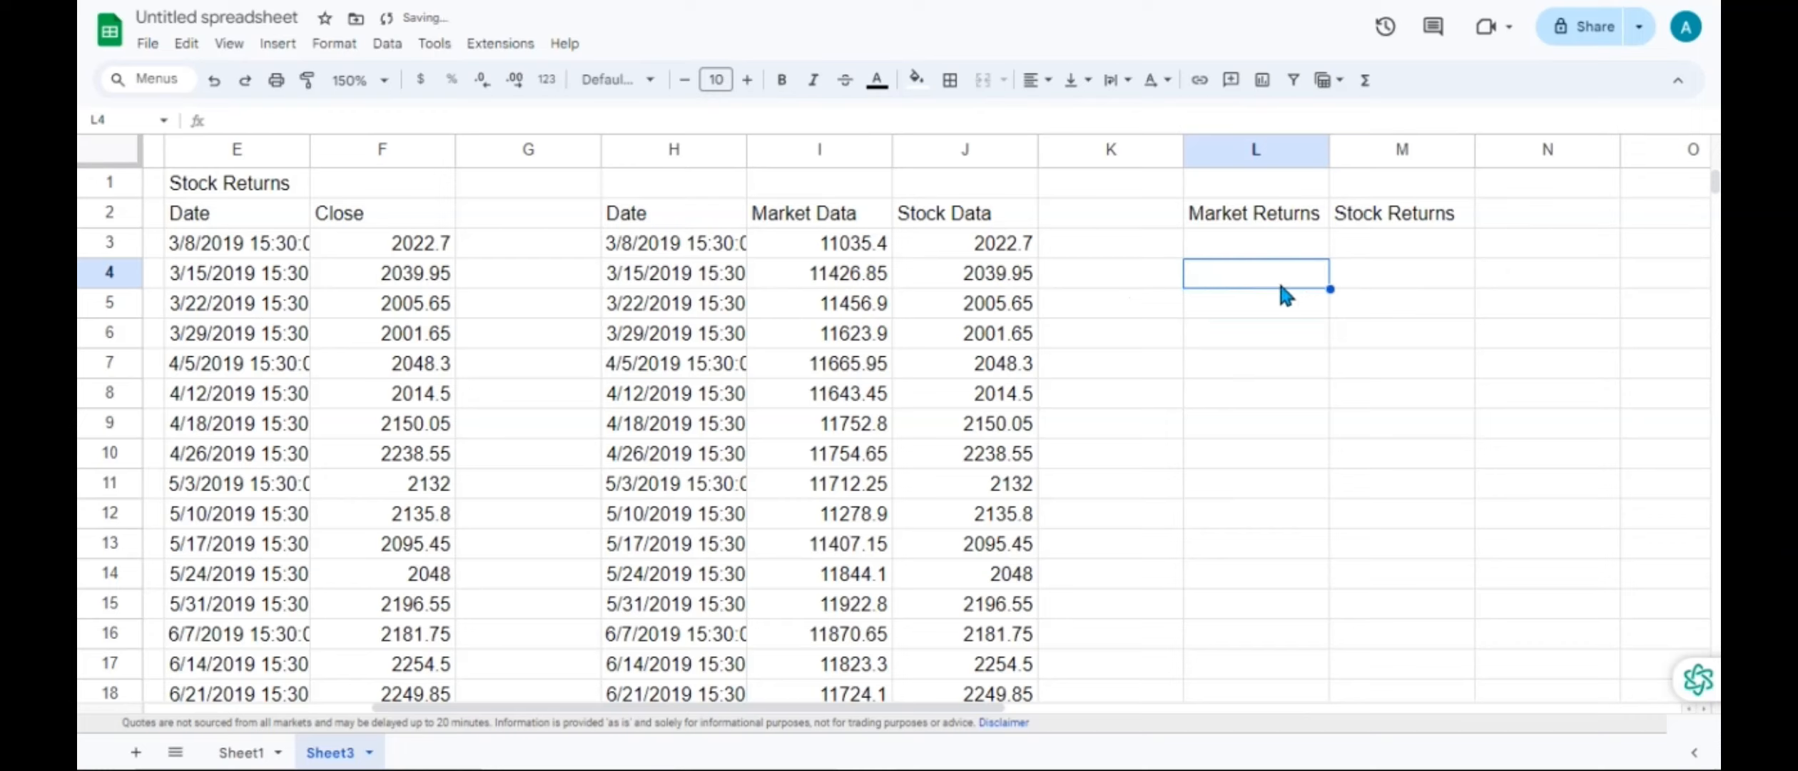
- Enter the simple market return formula =(I4/I3)- 1 in L4
click(1246, 251)
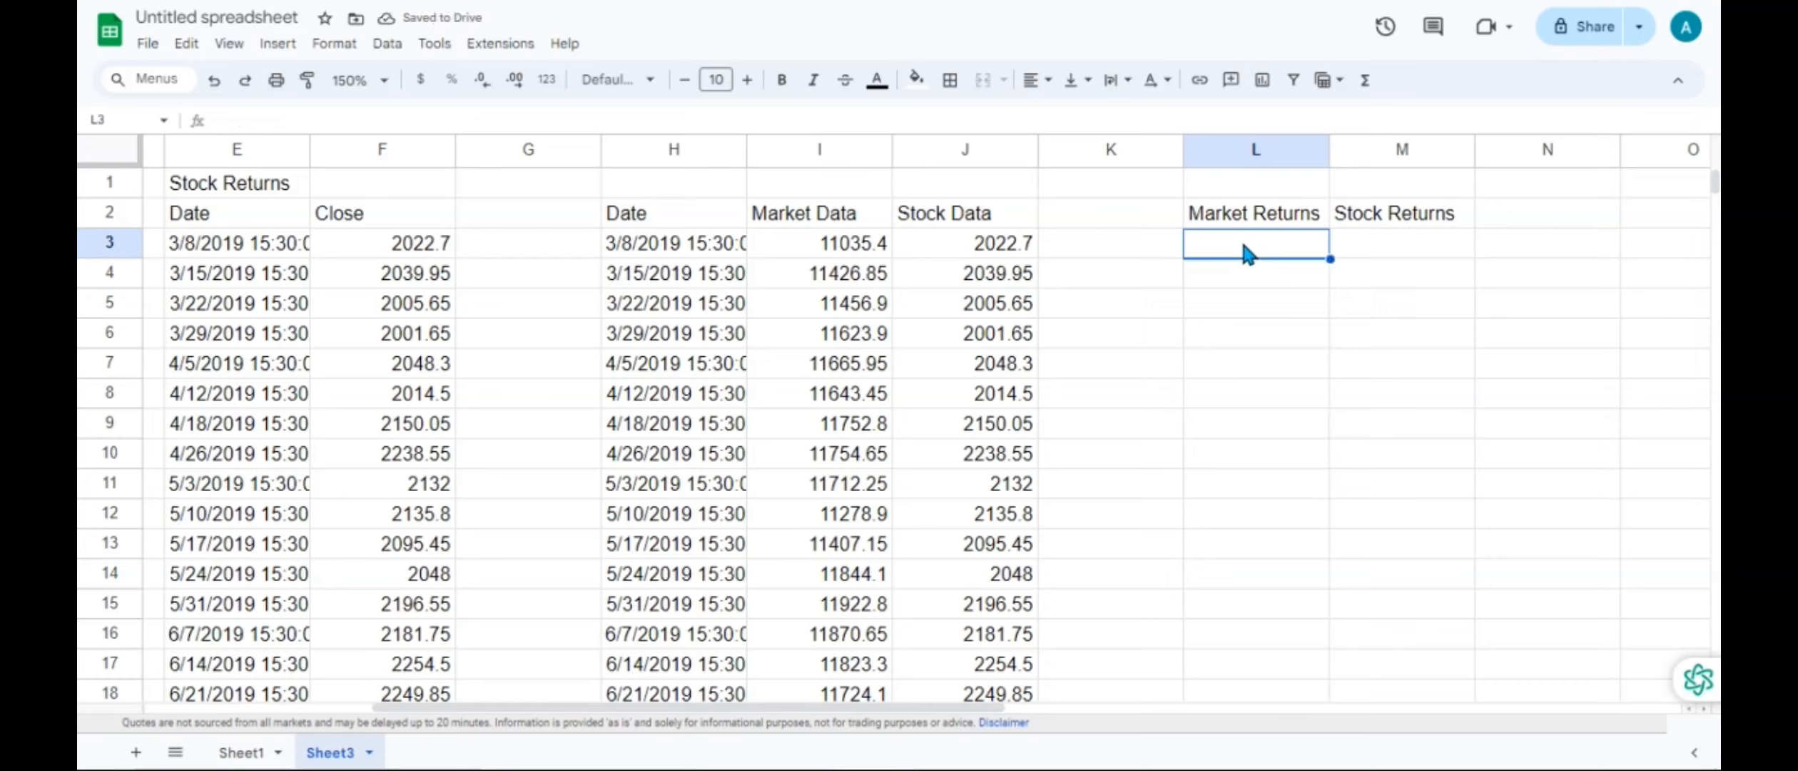
key(Down)
text(=)
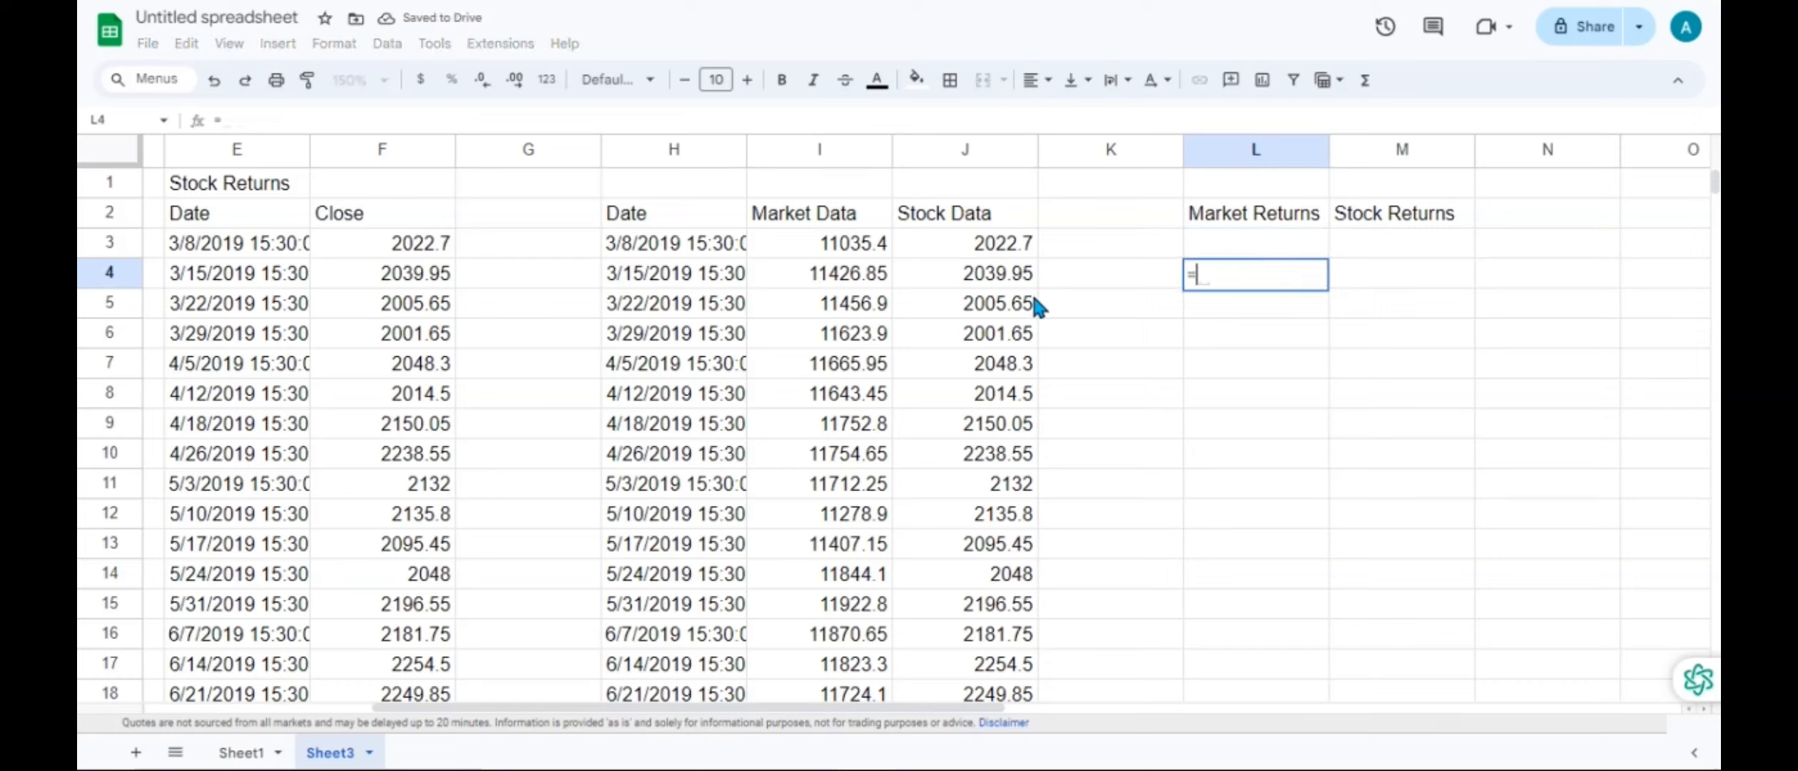
click(836, 282)
text(/)
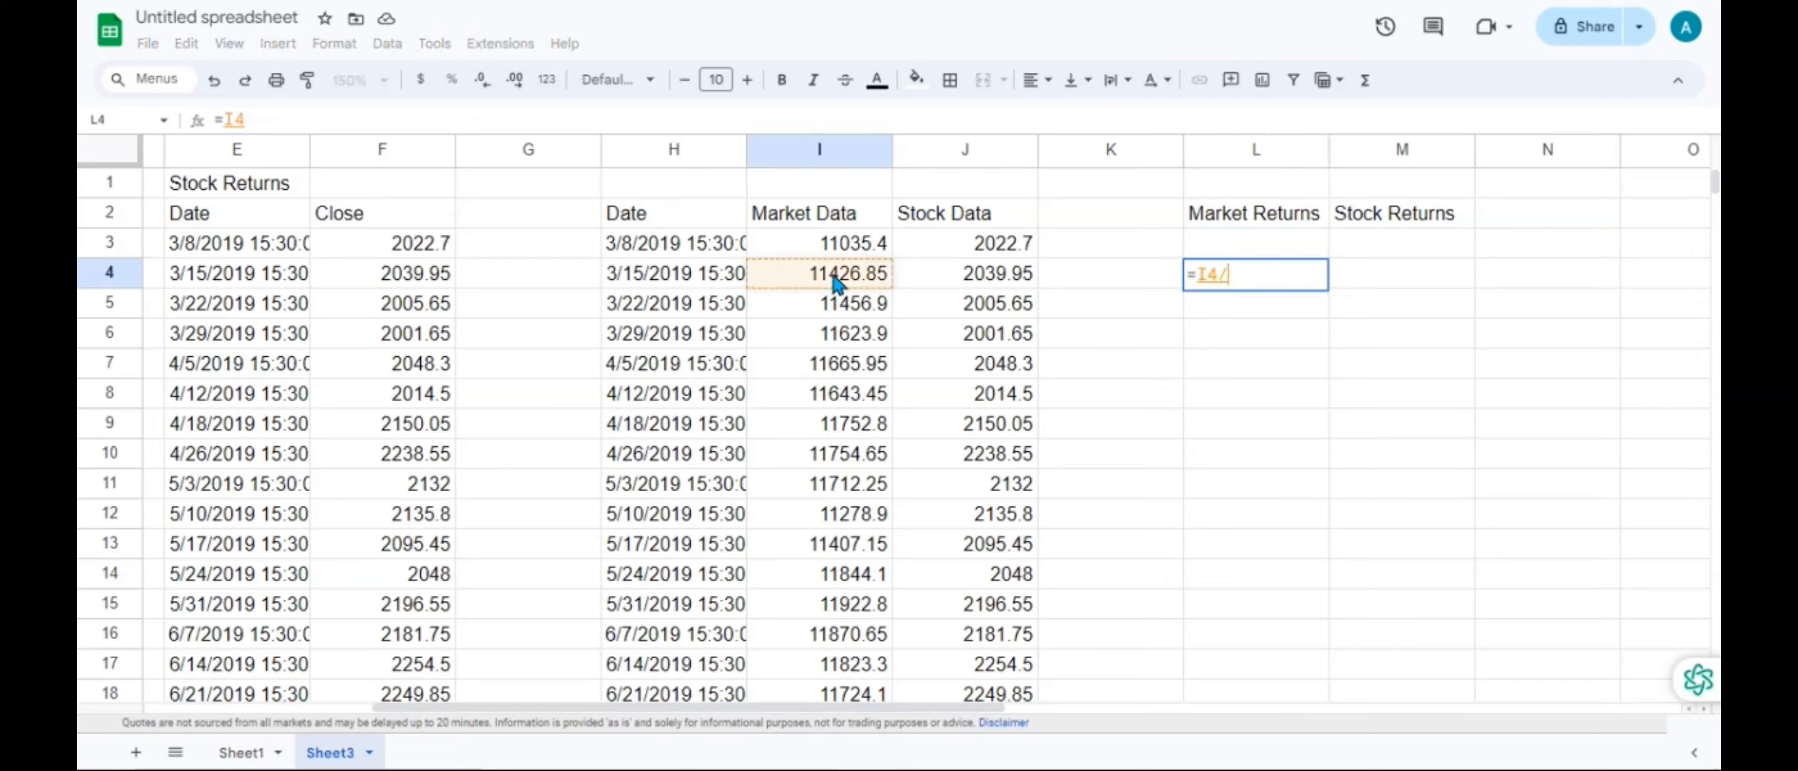
click(828, 246)
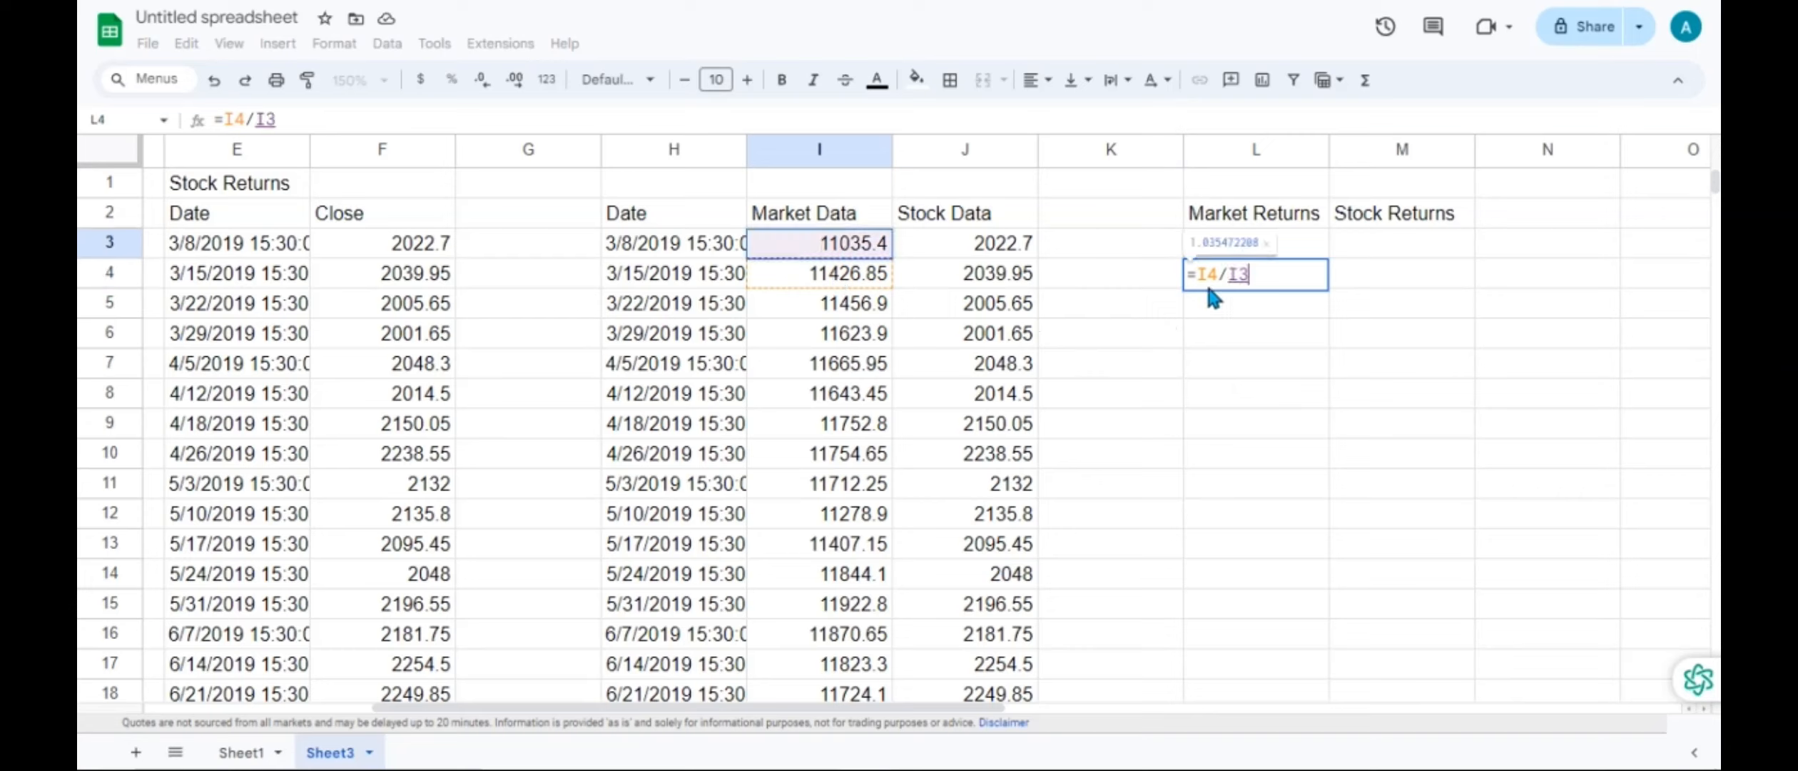
text())
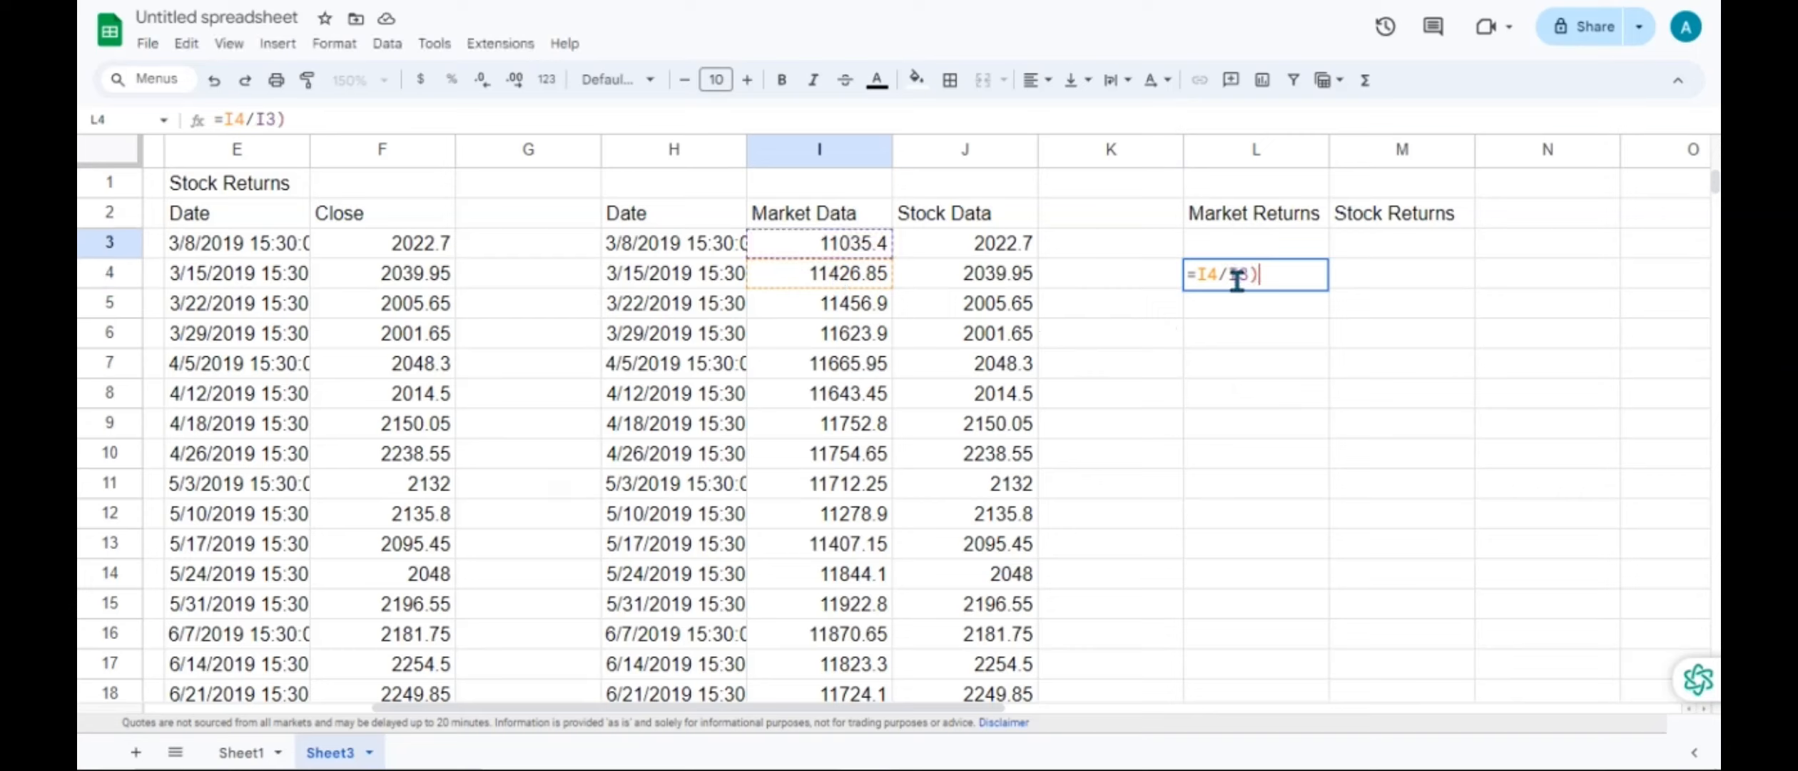
click(1200, 275)
text(()
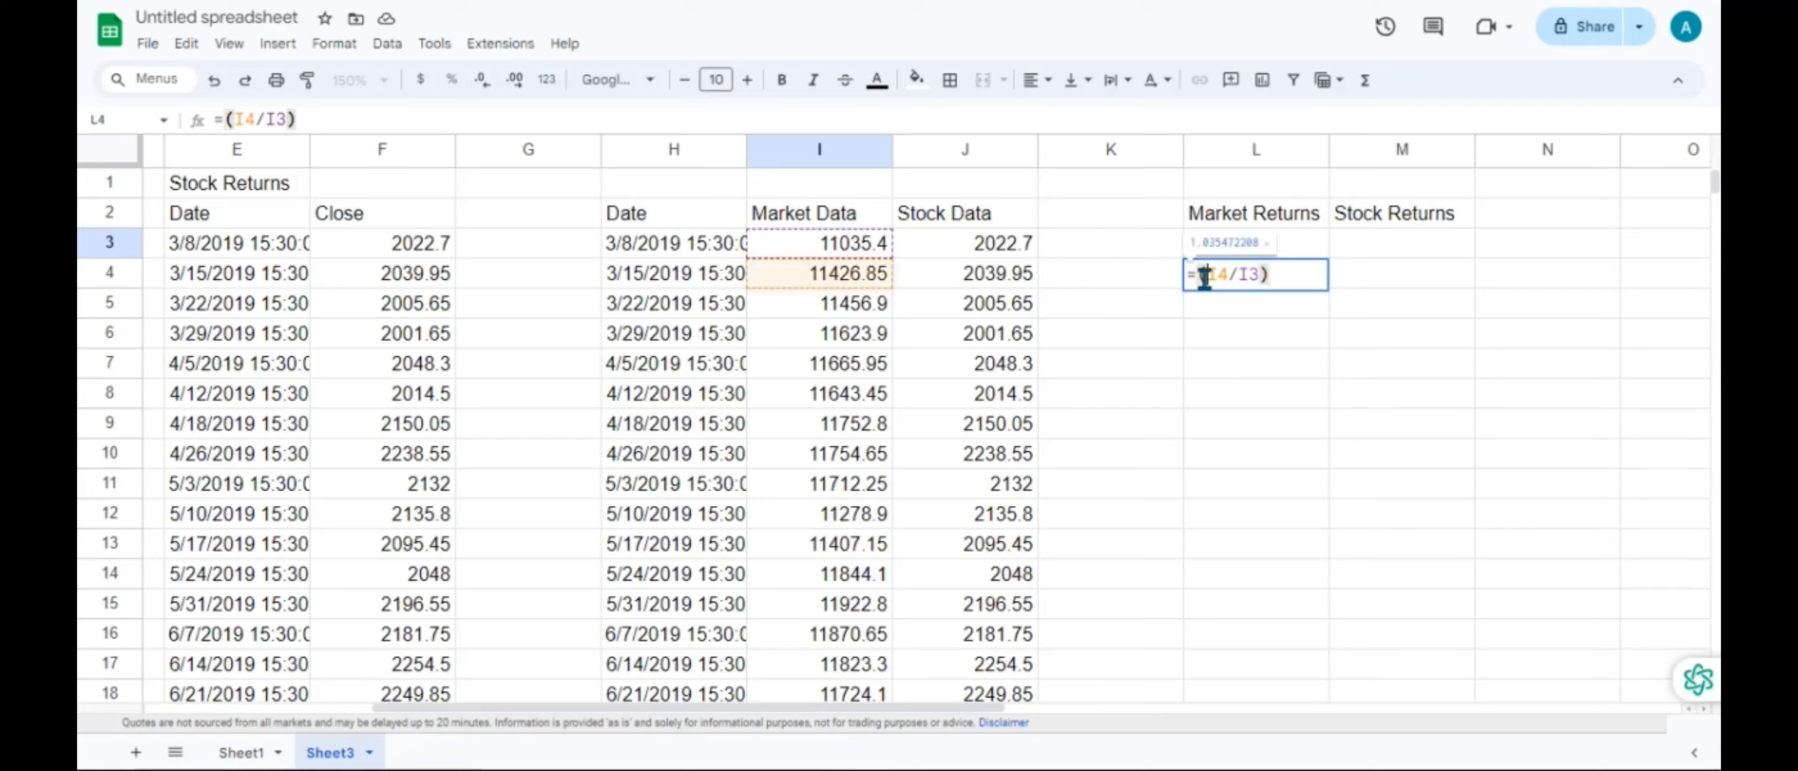
click(1282, 271)
text(- 1)
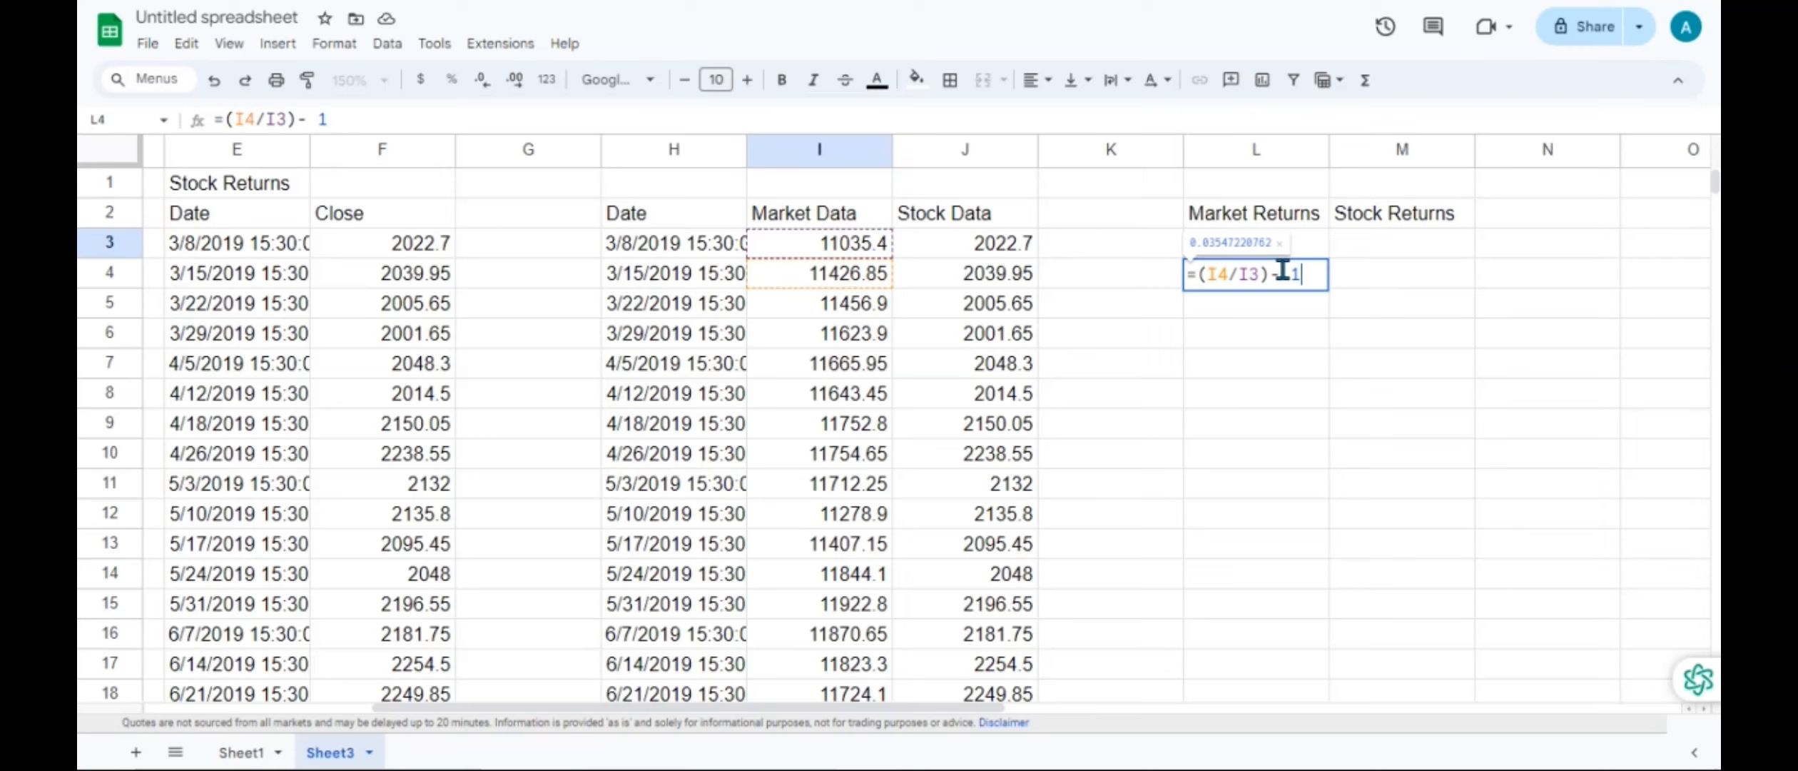
key(Return)
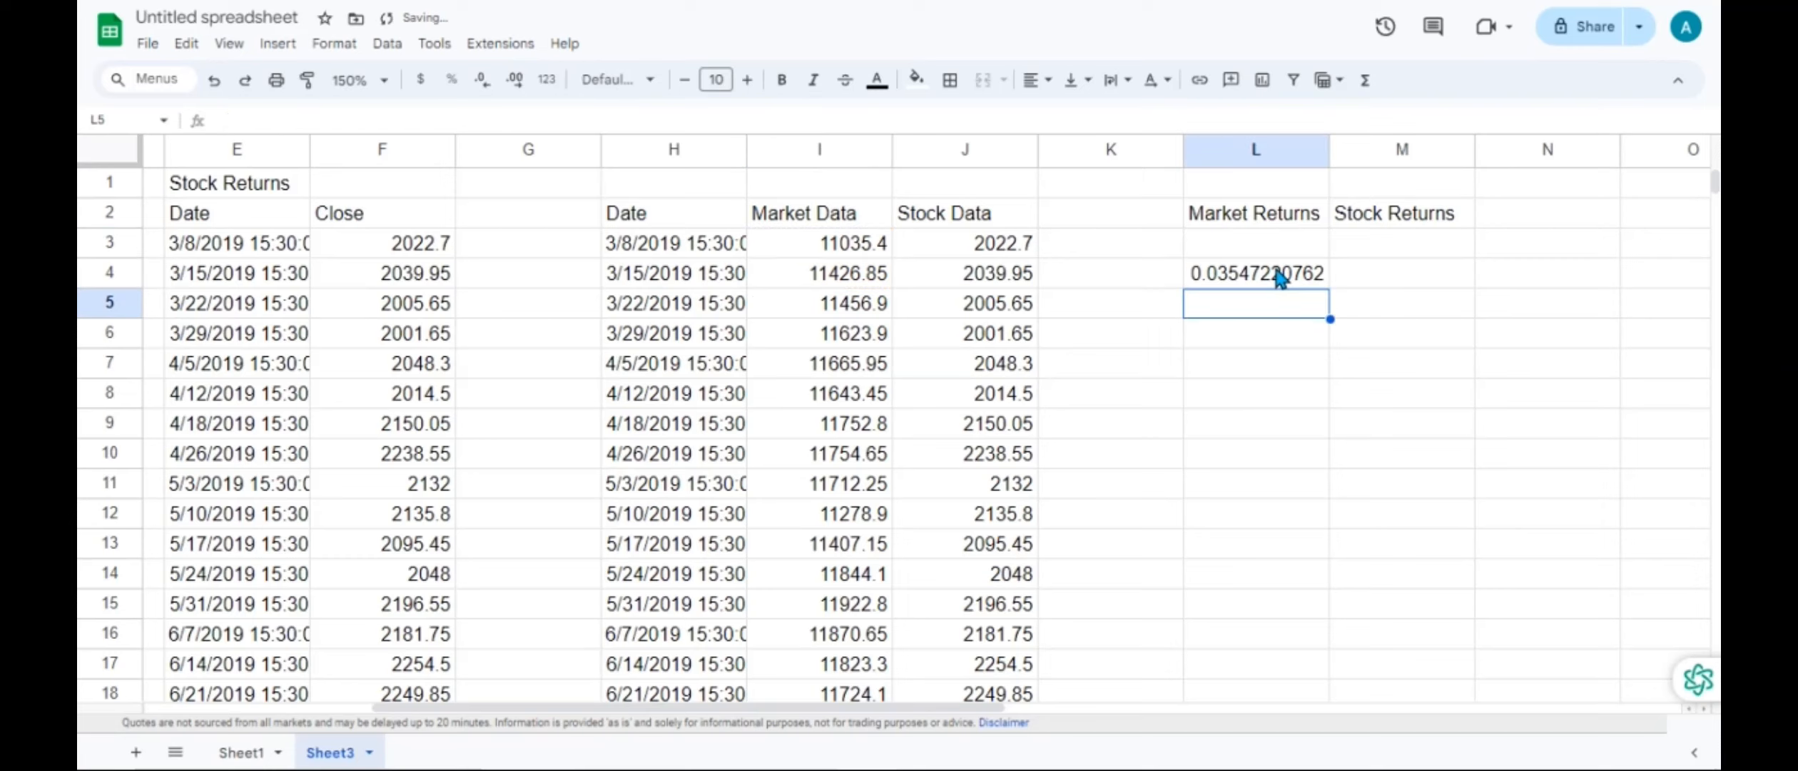
- Fill the L4 return formula down the Market Returns column to L260
click(1280, 274)
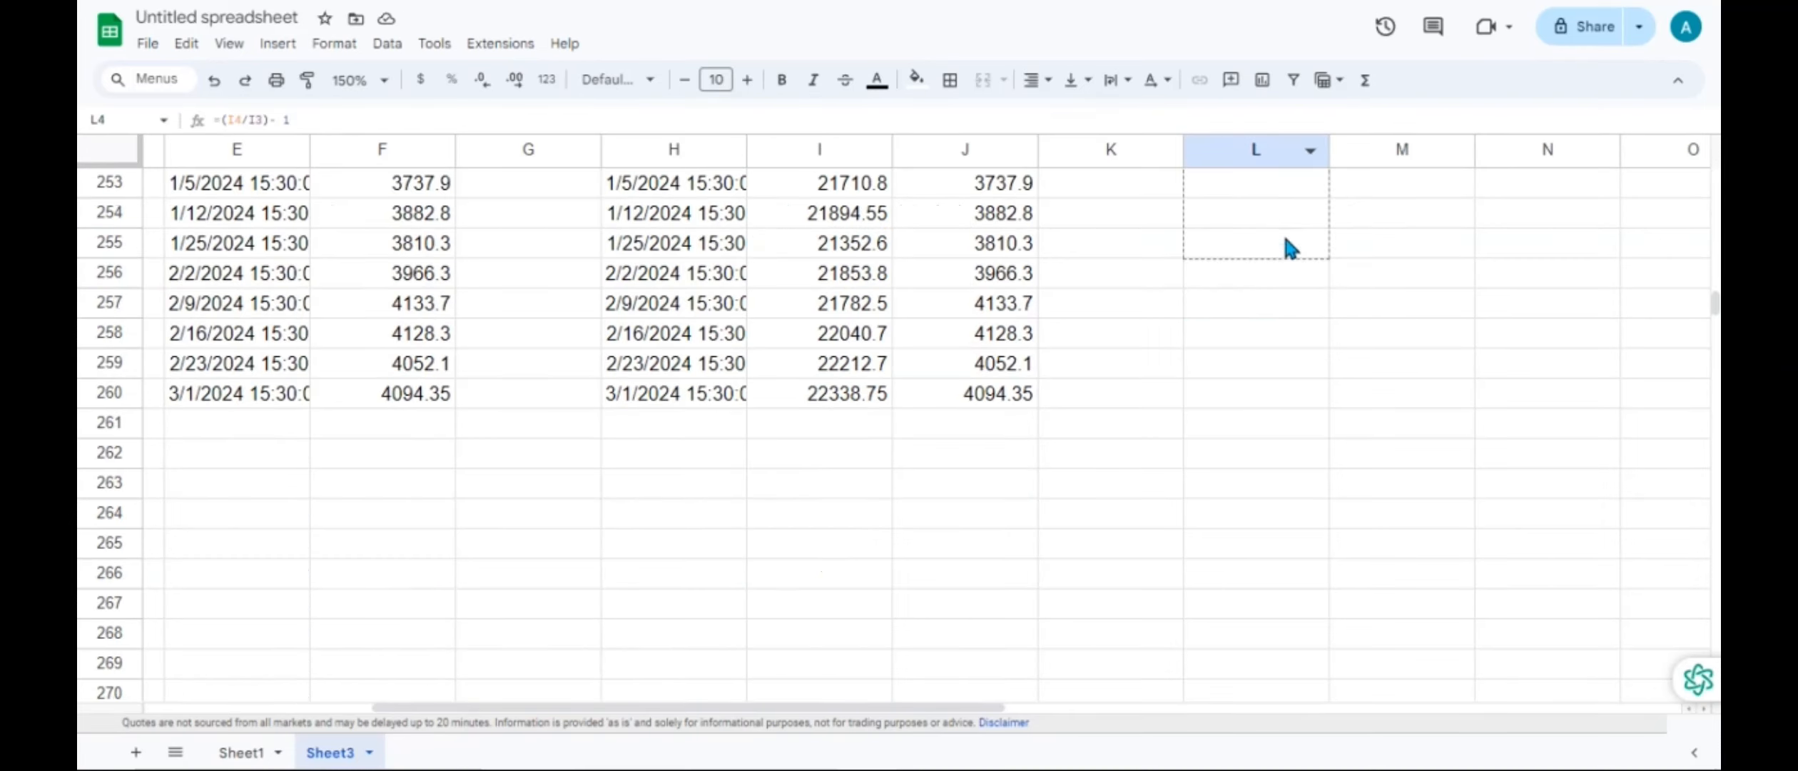
drag(1291, 246, 1293, 392)
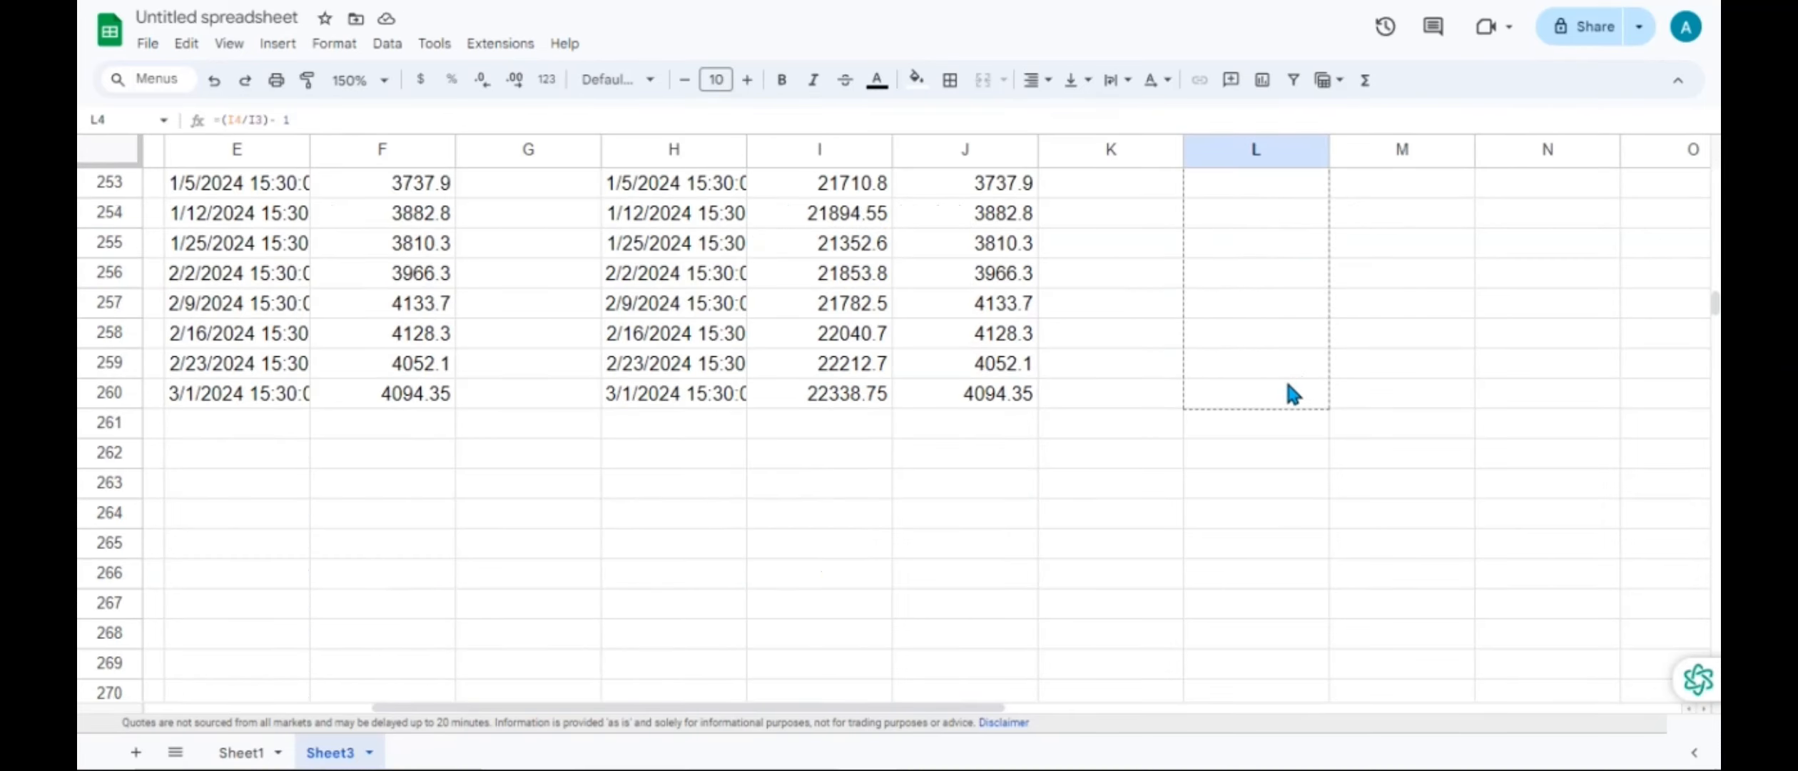
drag(1293, 308, 1293, 308)
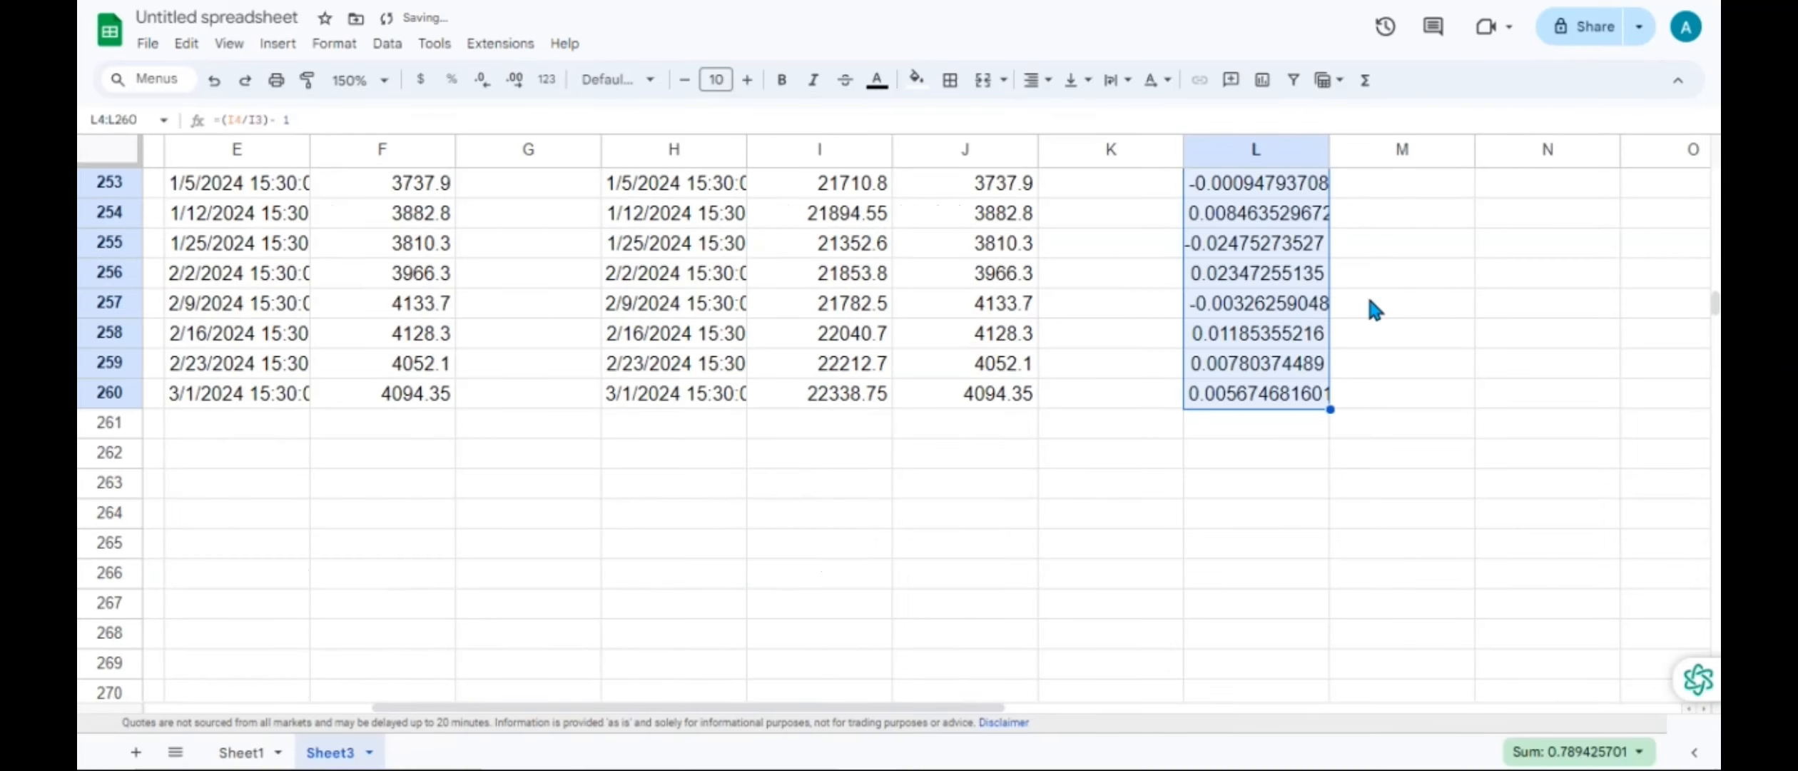
- Copy the L4 return formula across into M4 under Stock Returns
click(1374, 308)
key(ctrl+Up)
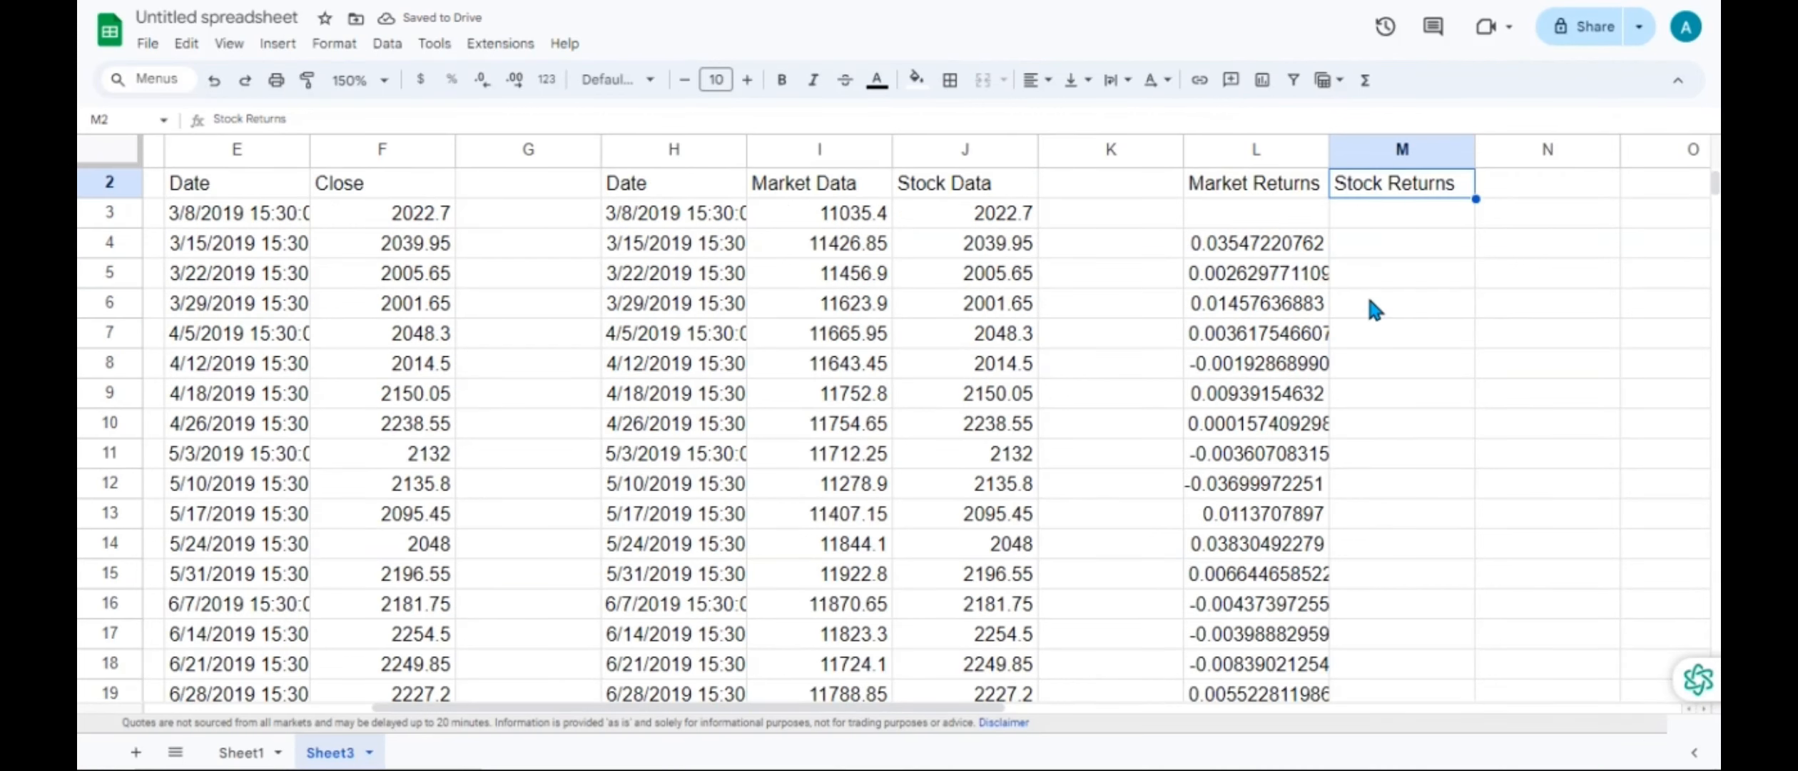
click(1372, 241)
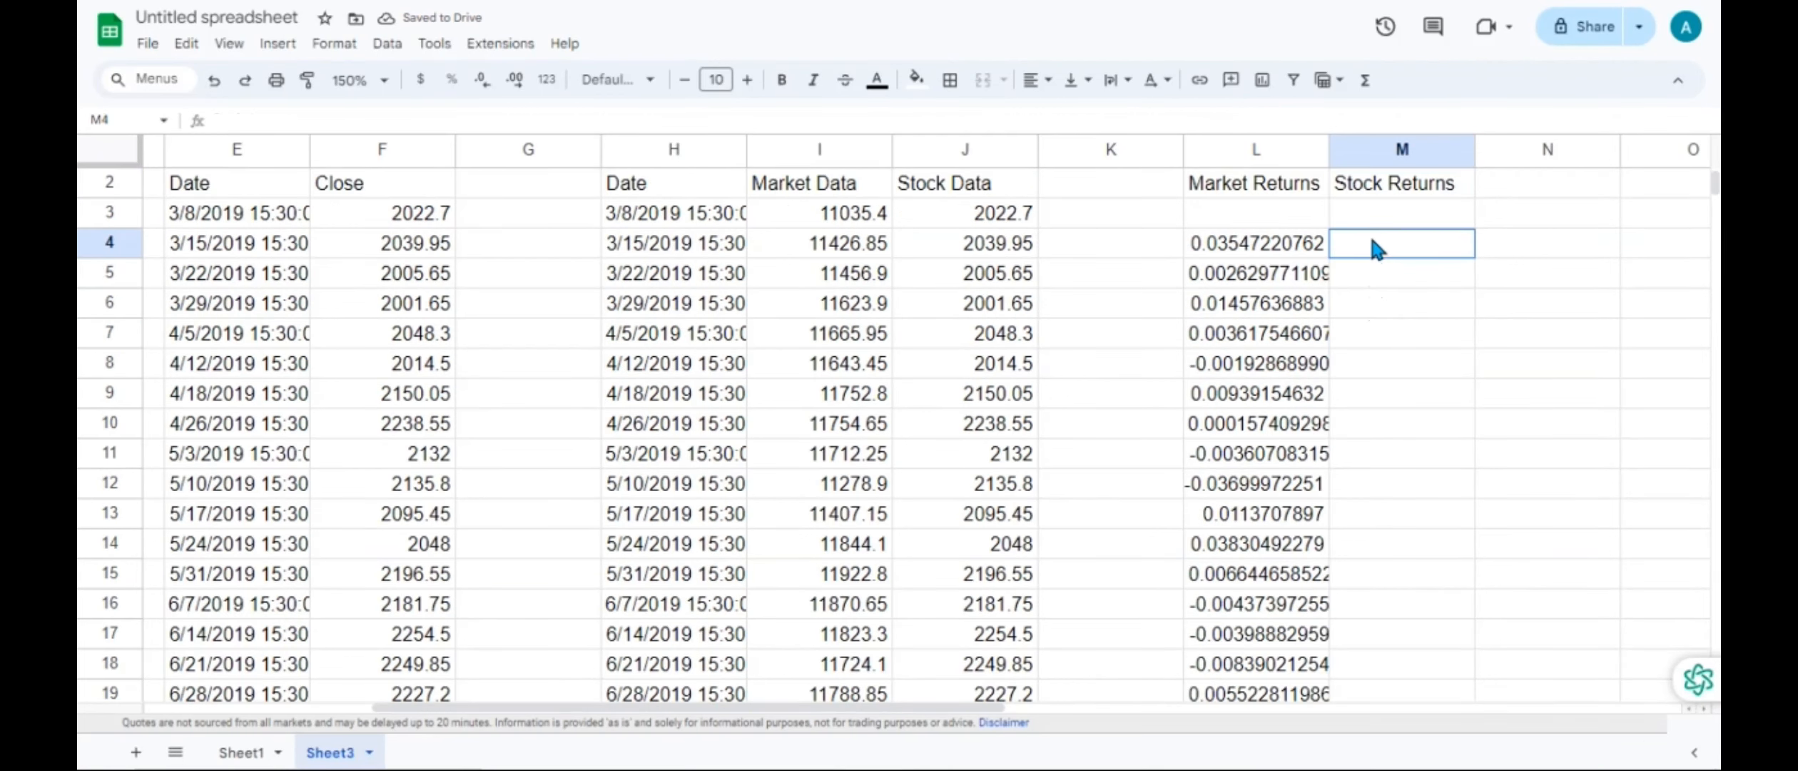
click(1296, 250)
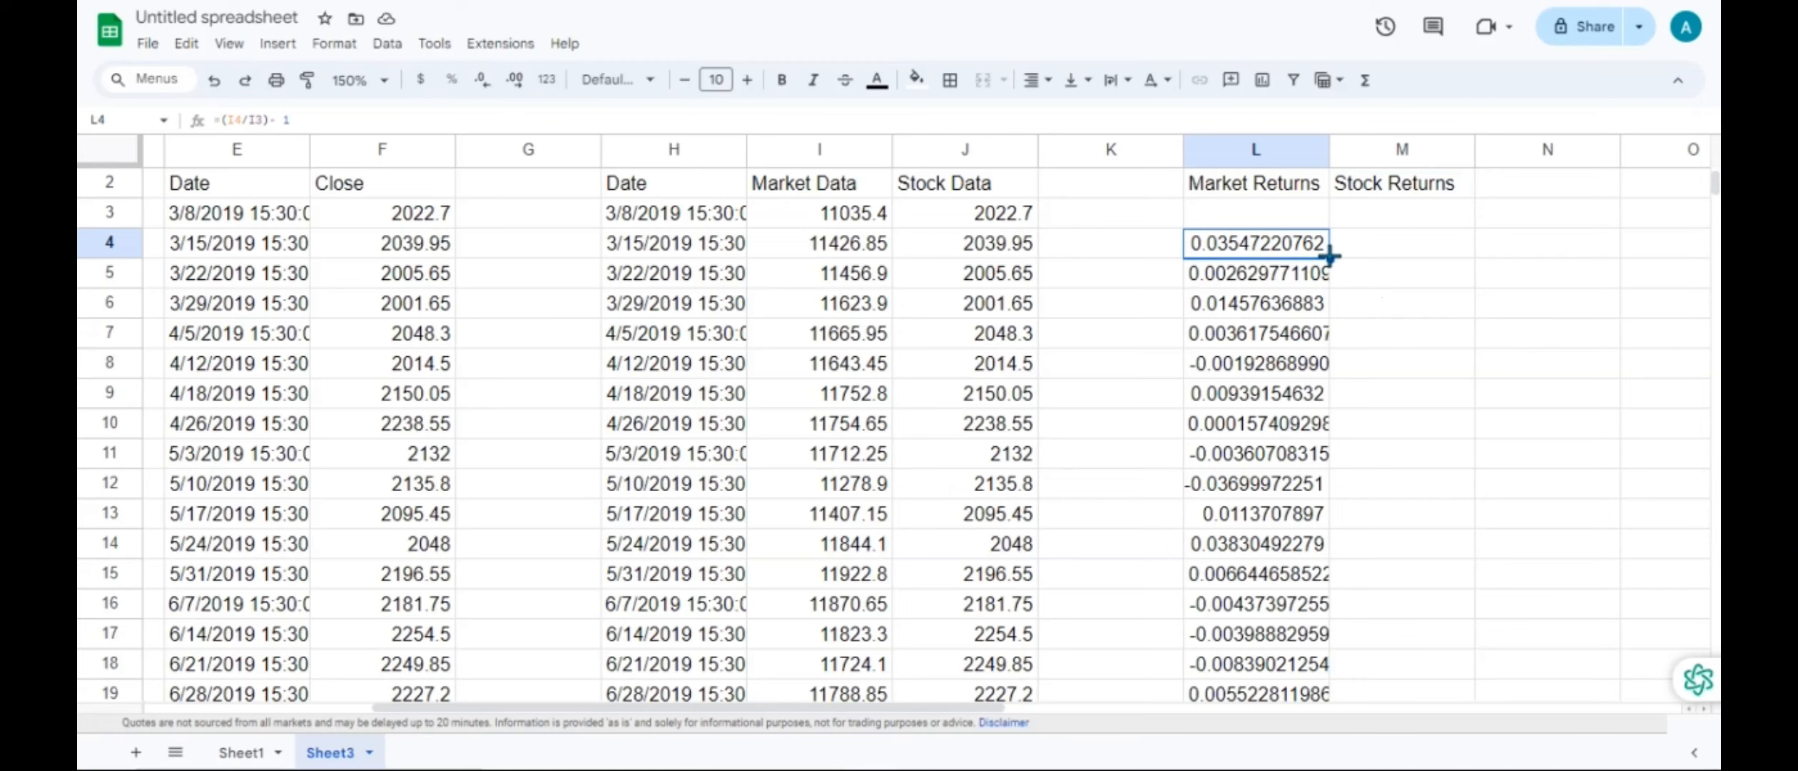
drag(1329, 255, 1478, 259)
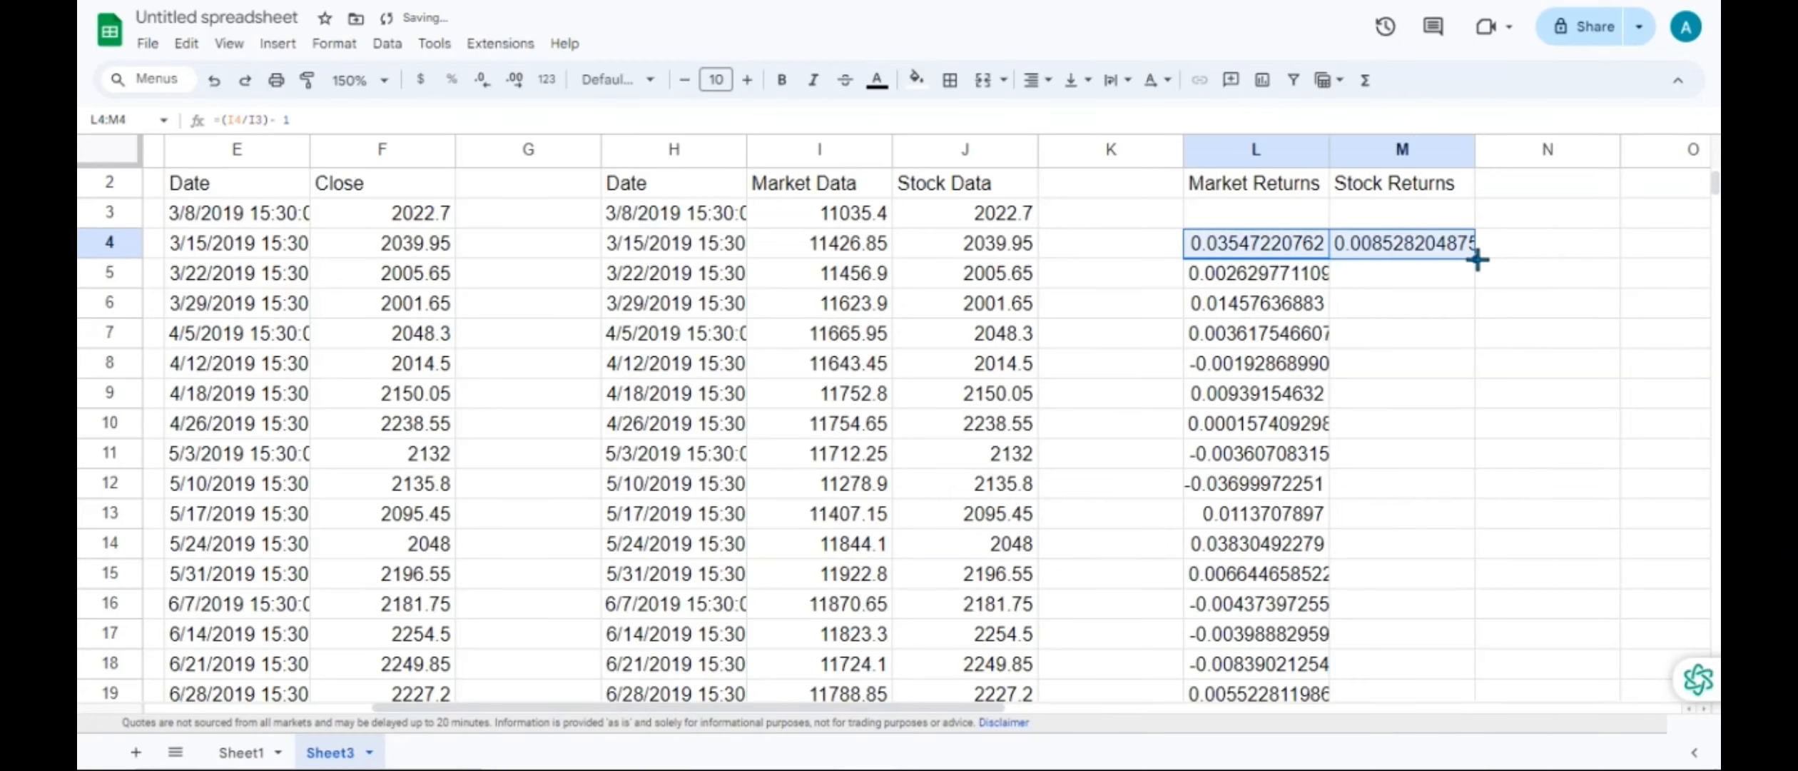
- Fill the M4 return formula down the Stock Returns column to M260 and check the cell references in M4
click(1470, 251)
scroll(1474, 243, down, 1)
drag(1476, 198, 1409, 672)
drag(1392, 532, 1391, 532)
scroll(1392, 531, up, 10)
scroll(1392, 538, up, 20)
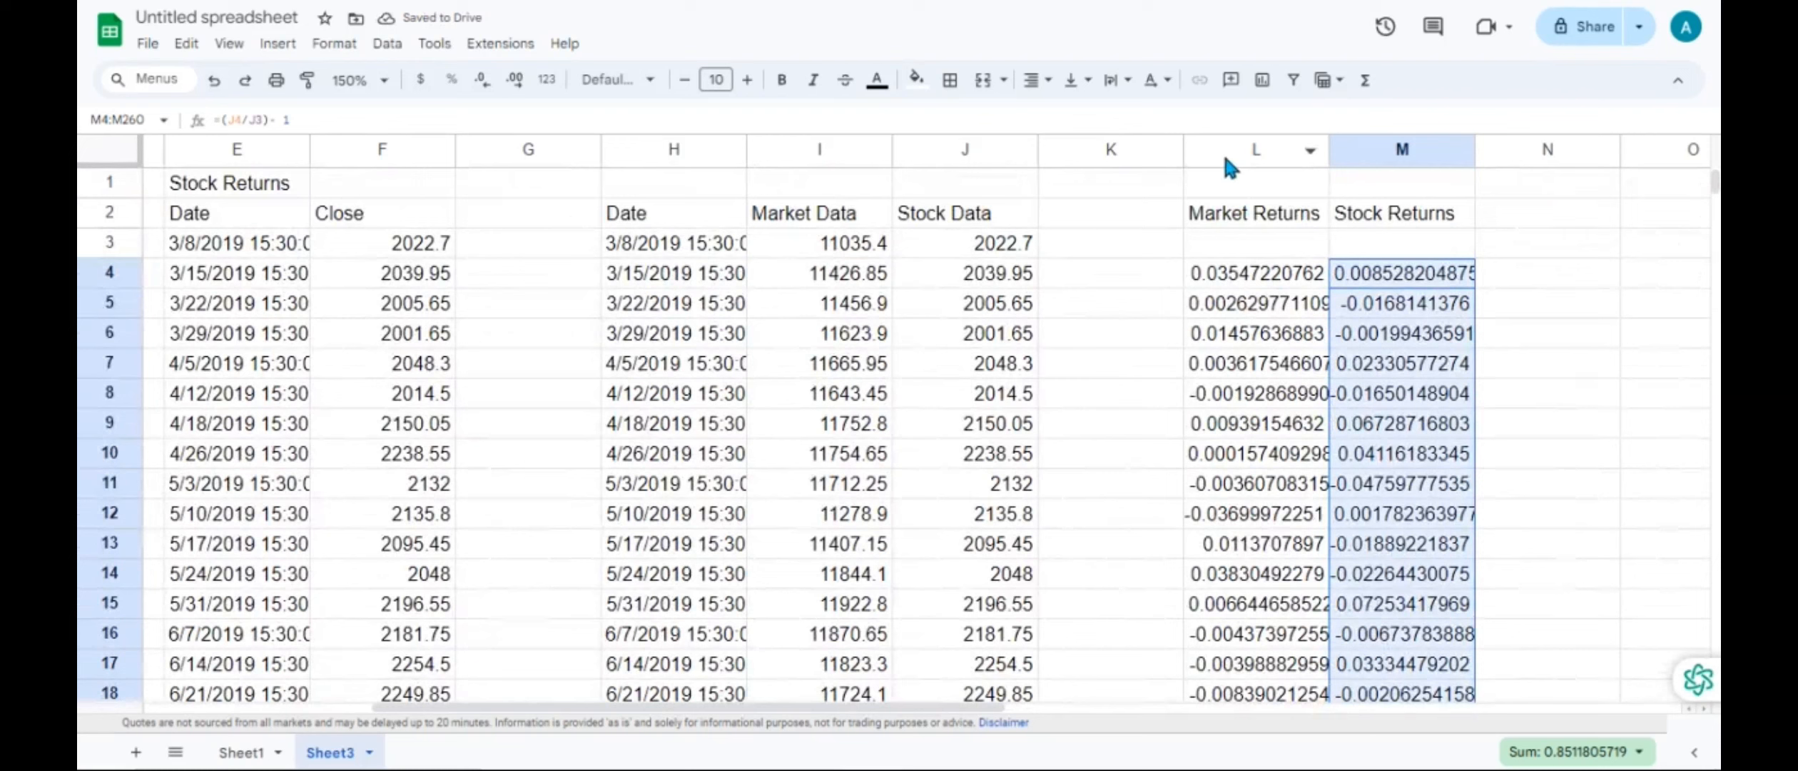
click(1427, 281)
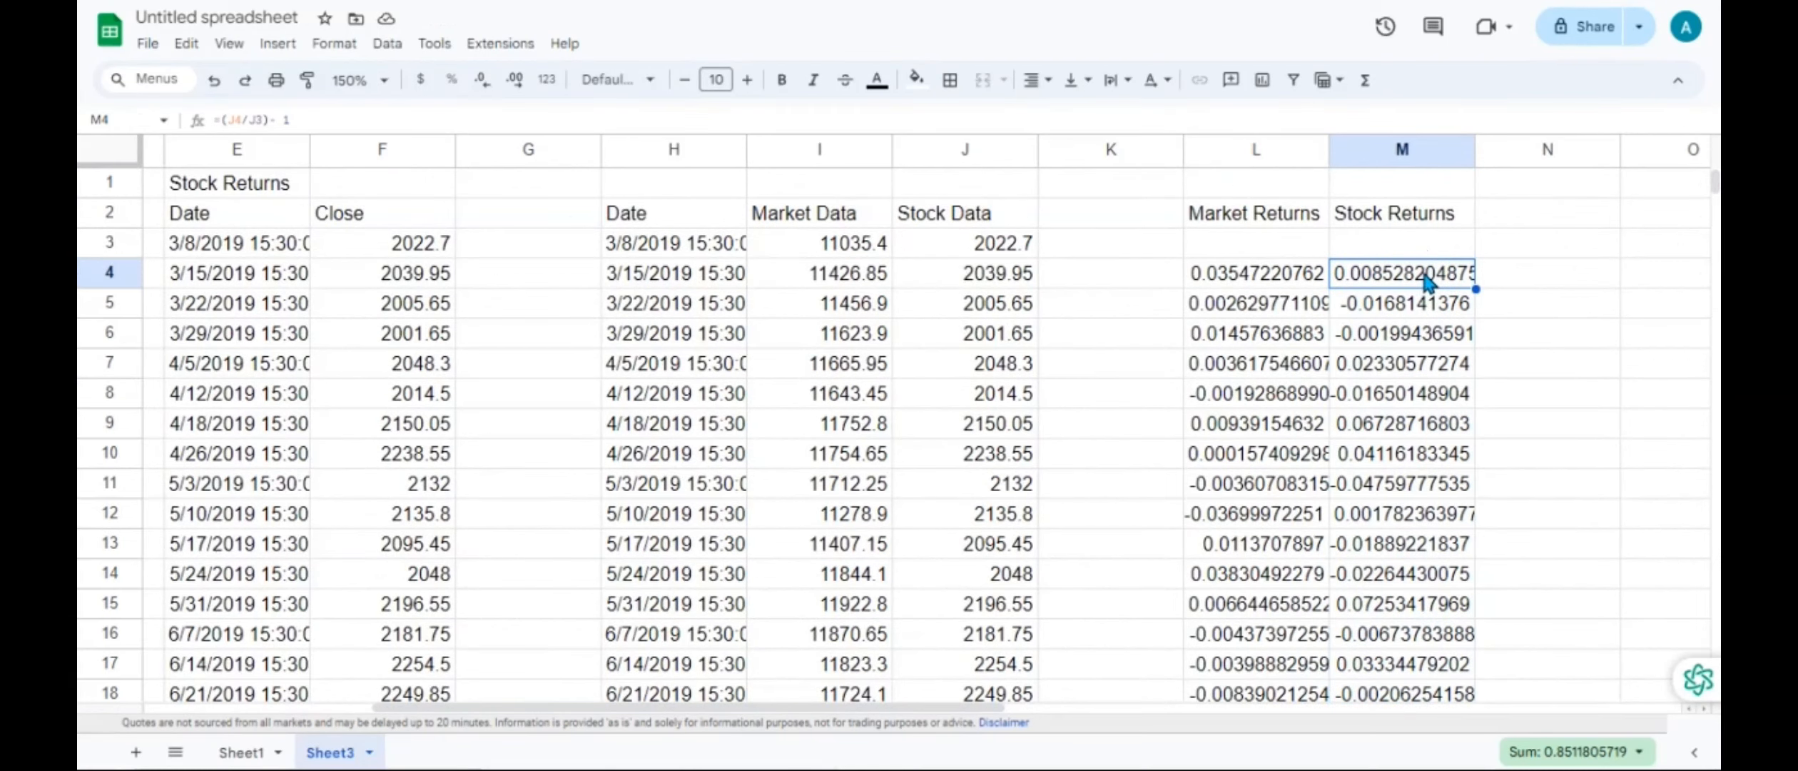
double_click(1424, 274)
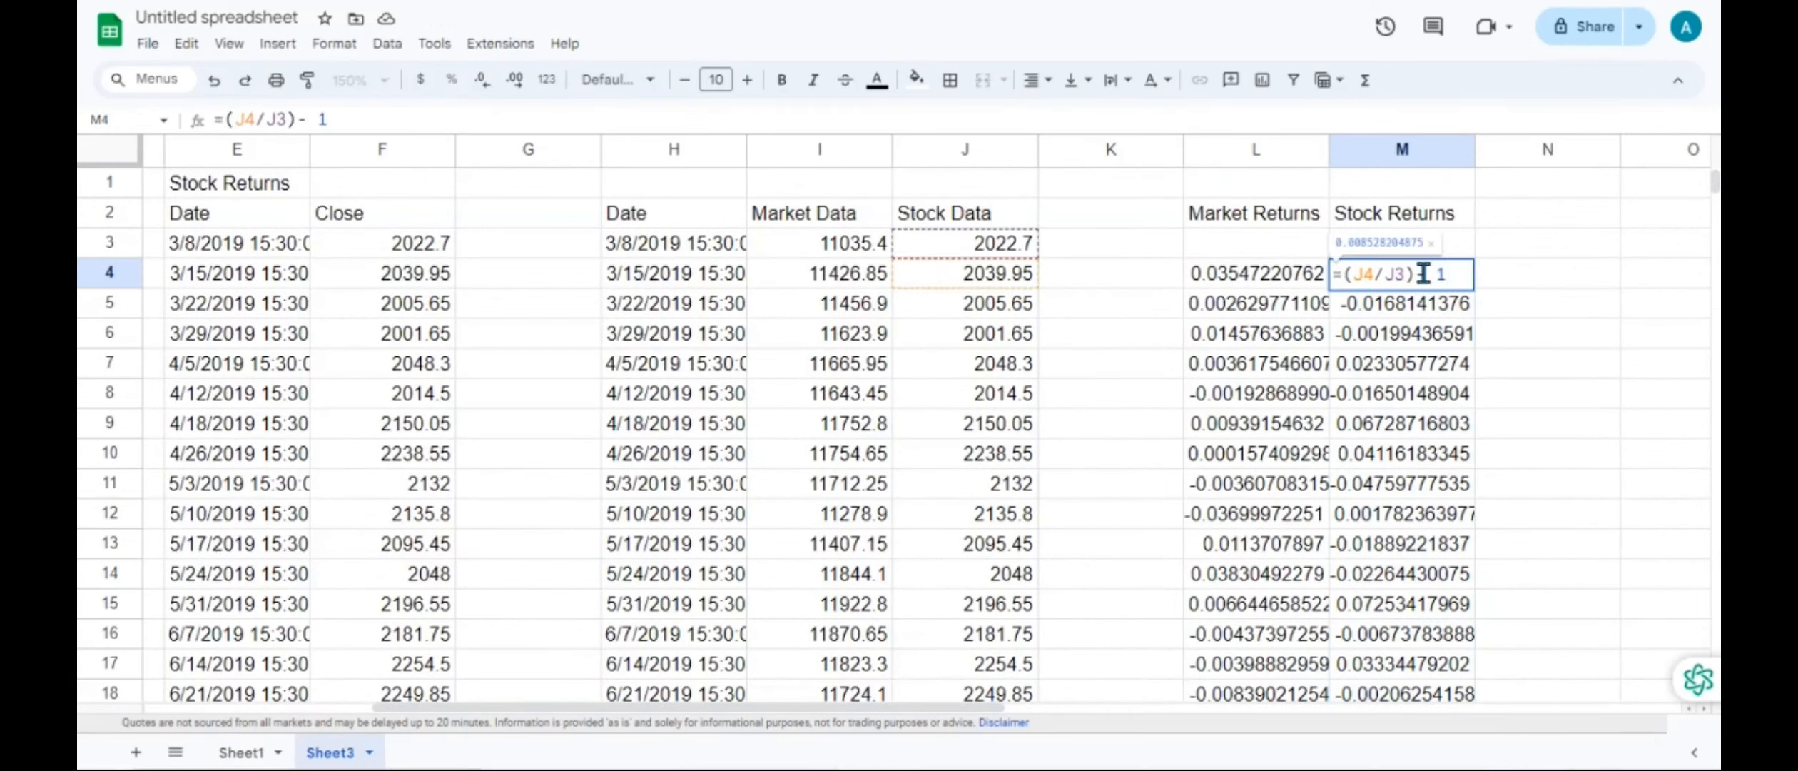
key(Return)
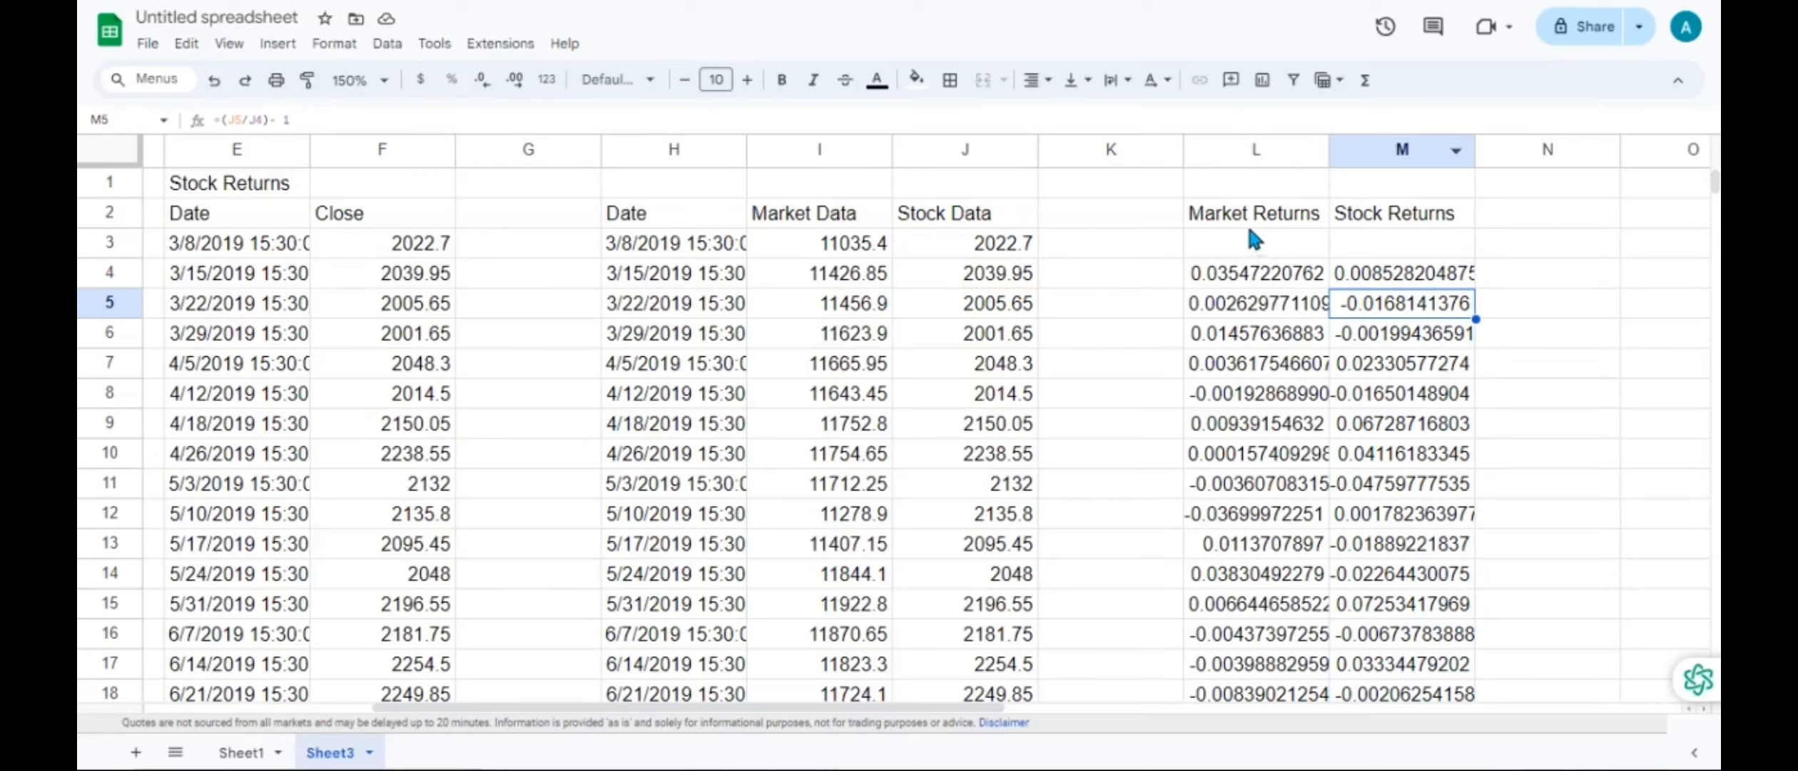
- Format the Market Returns and Stock Returns columns, L and M, as Percent
drag(1234, 153, 1370, 164)
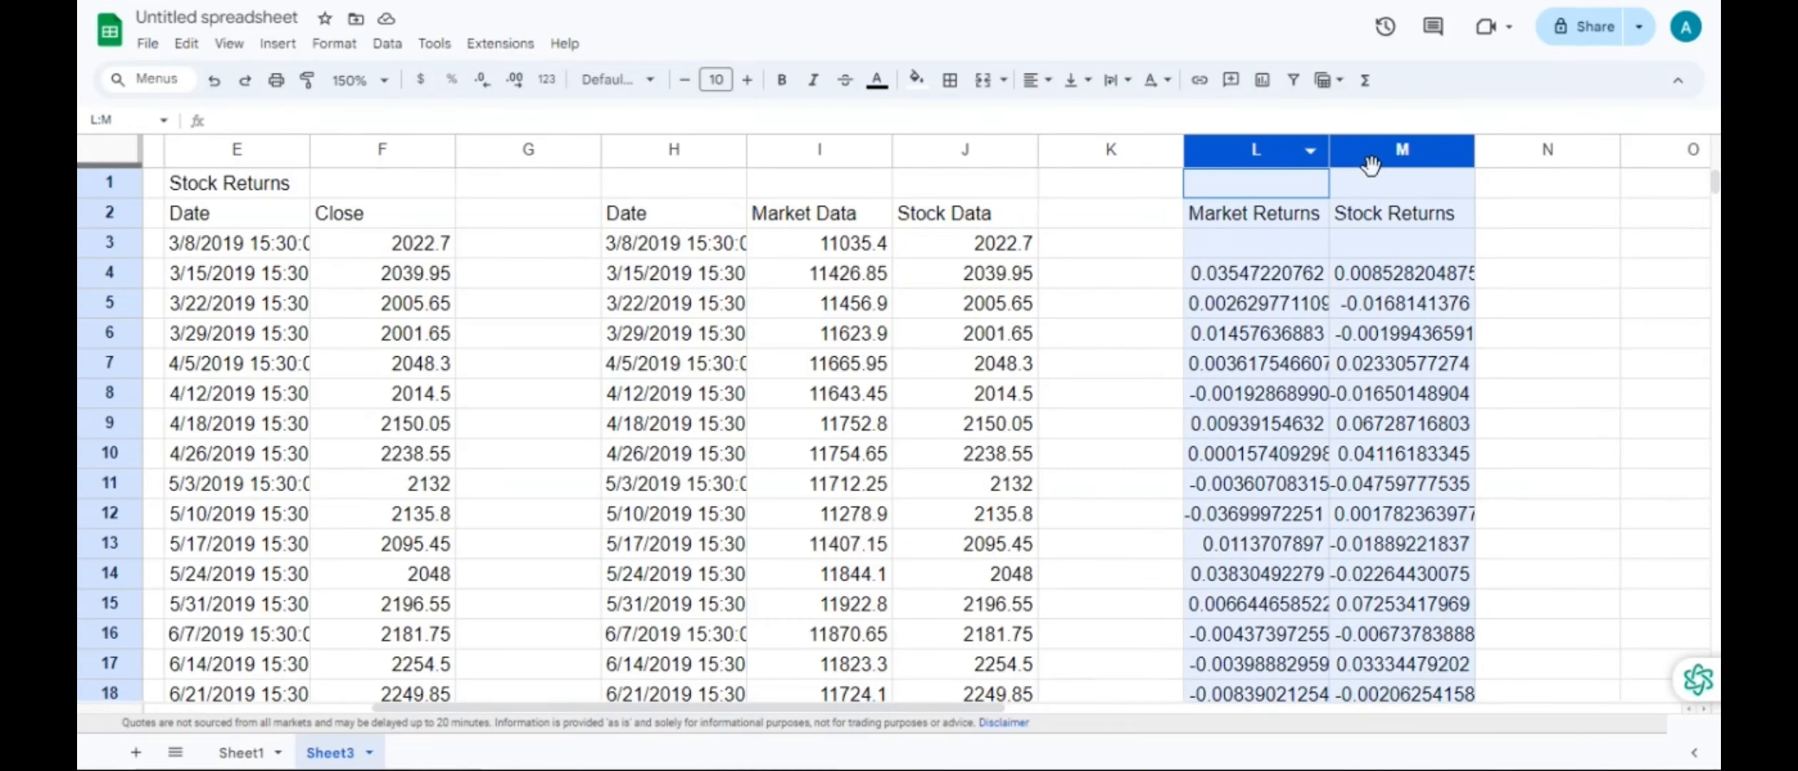
click(546, 84)
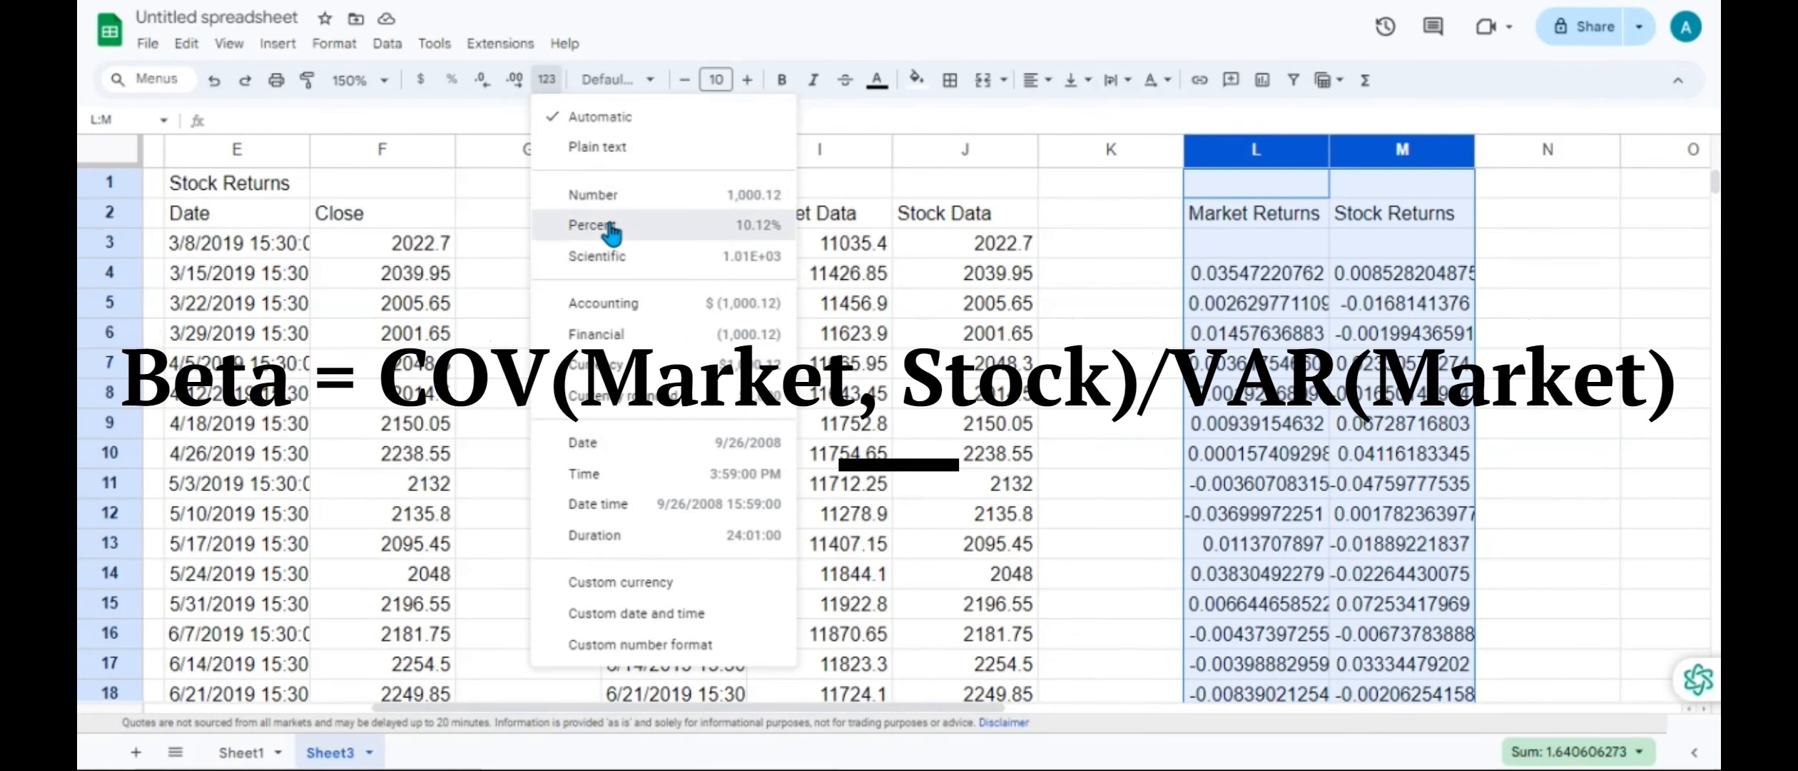
click(612, 227)
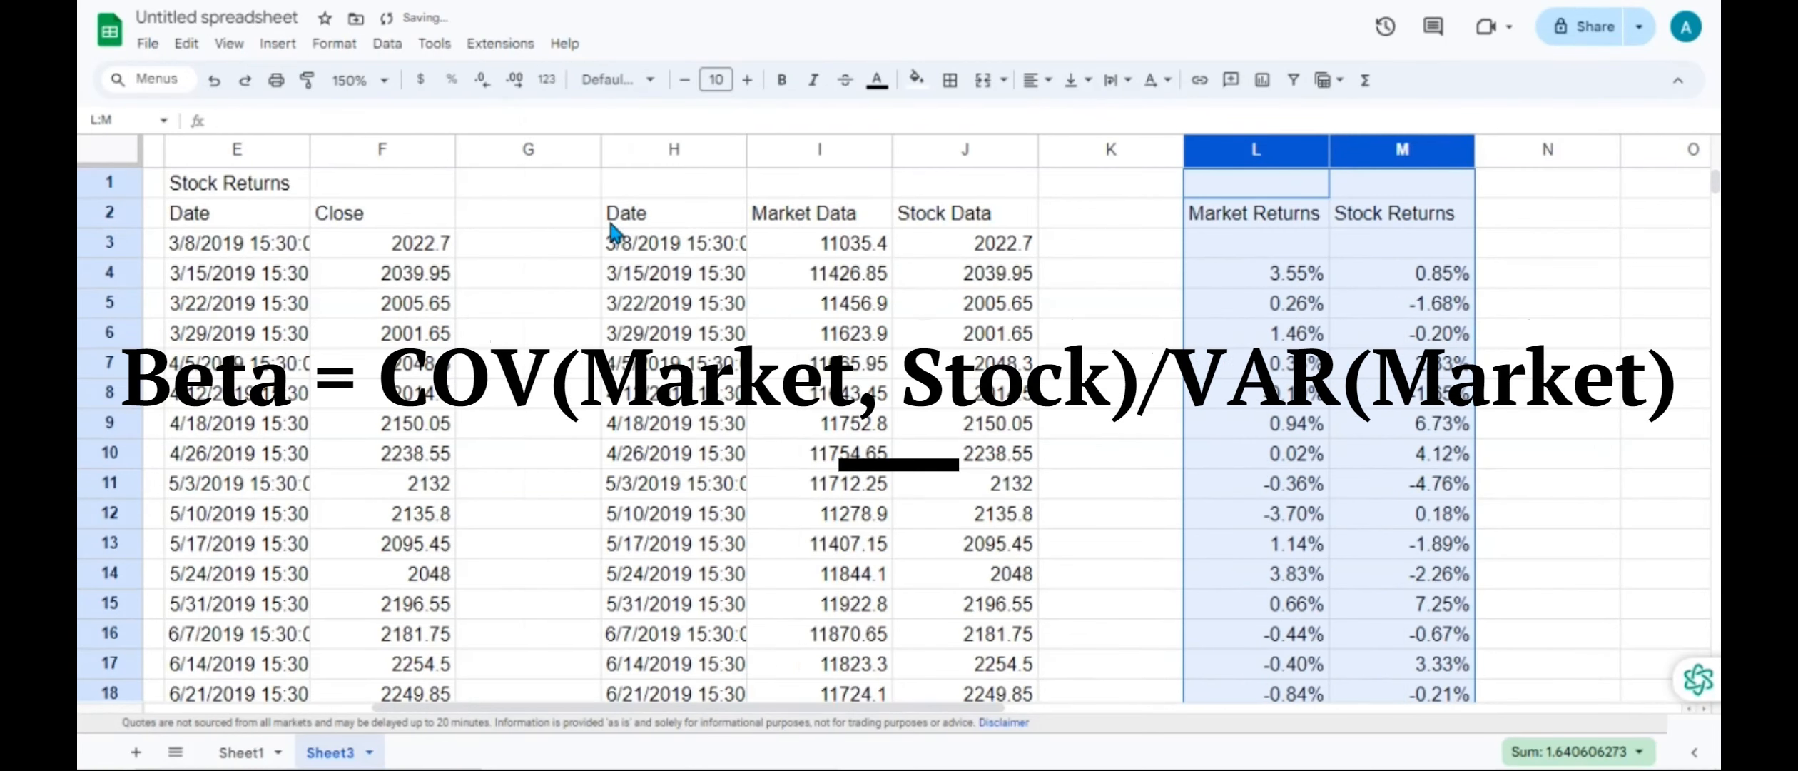
- Enter the labels Cov(Market,Stock) in O5 and Var(Market) in O6
click(1524, 227)
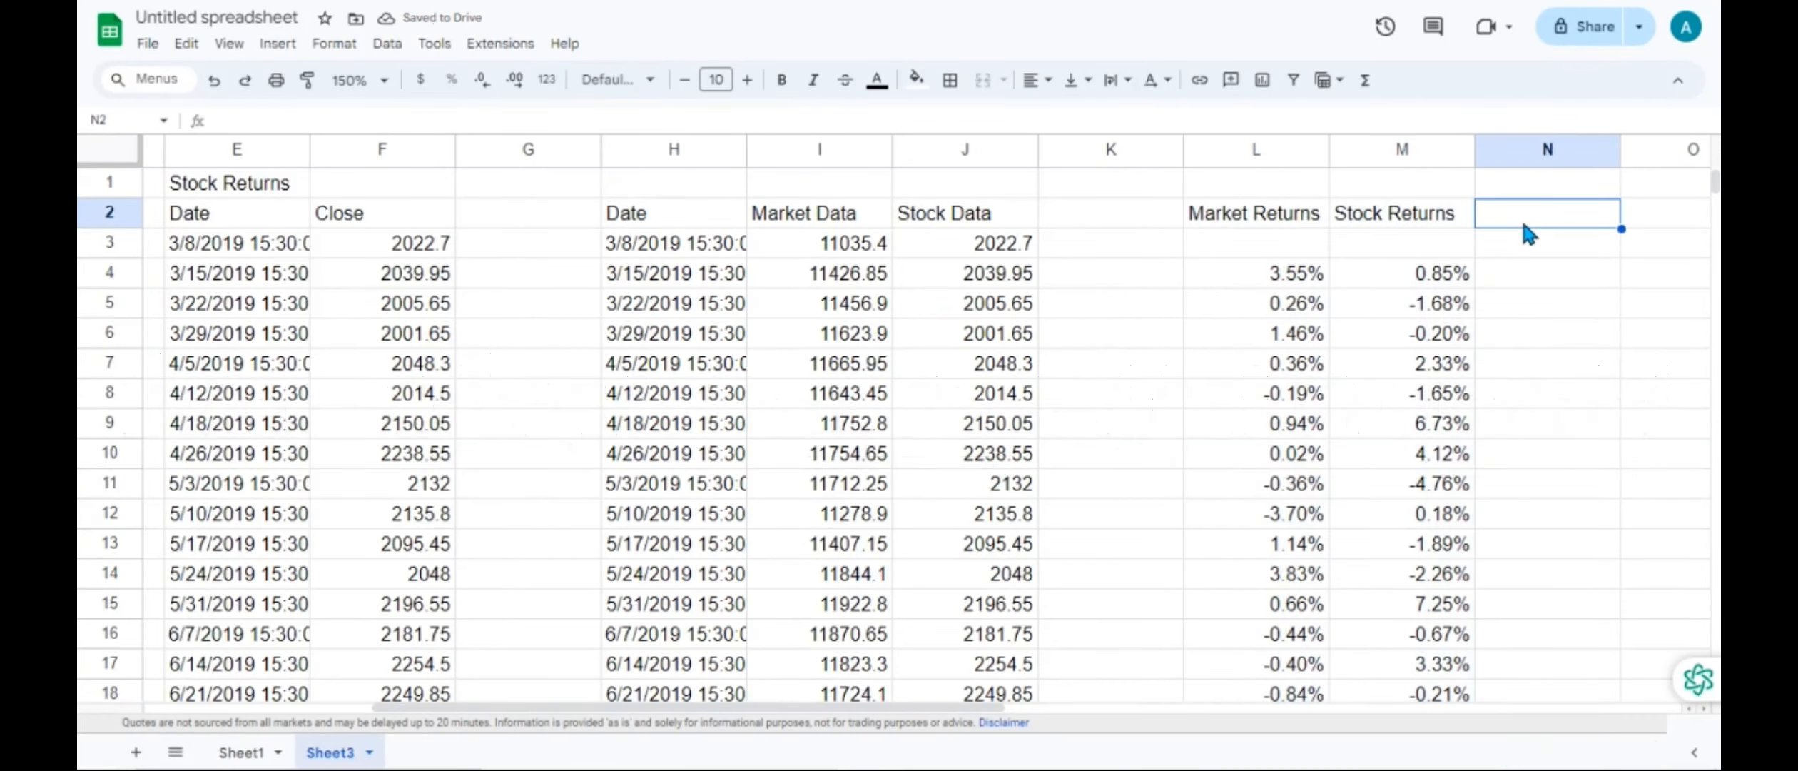
scroll(1524, 227, right, 3)
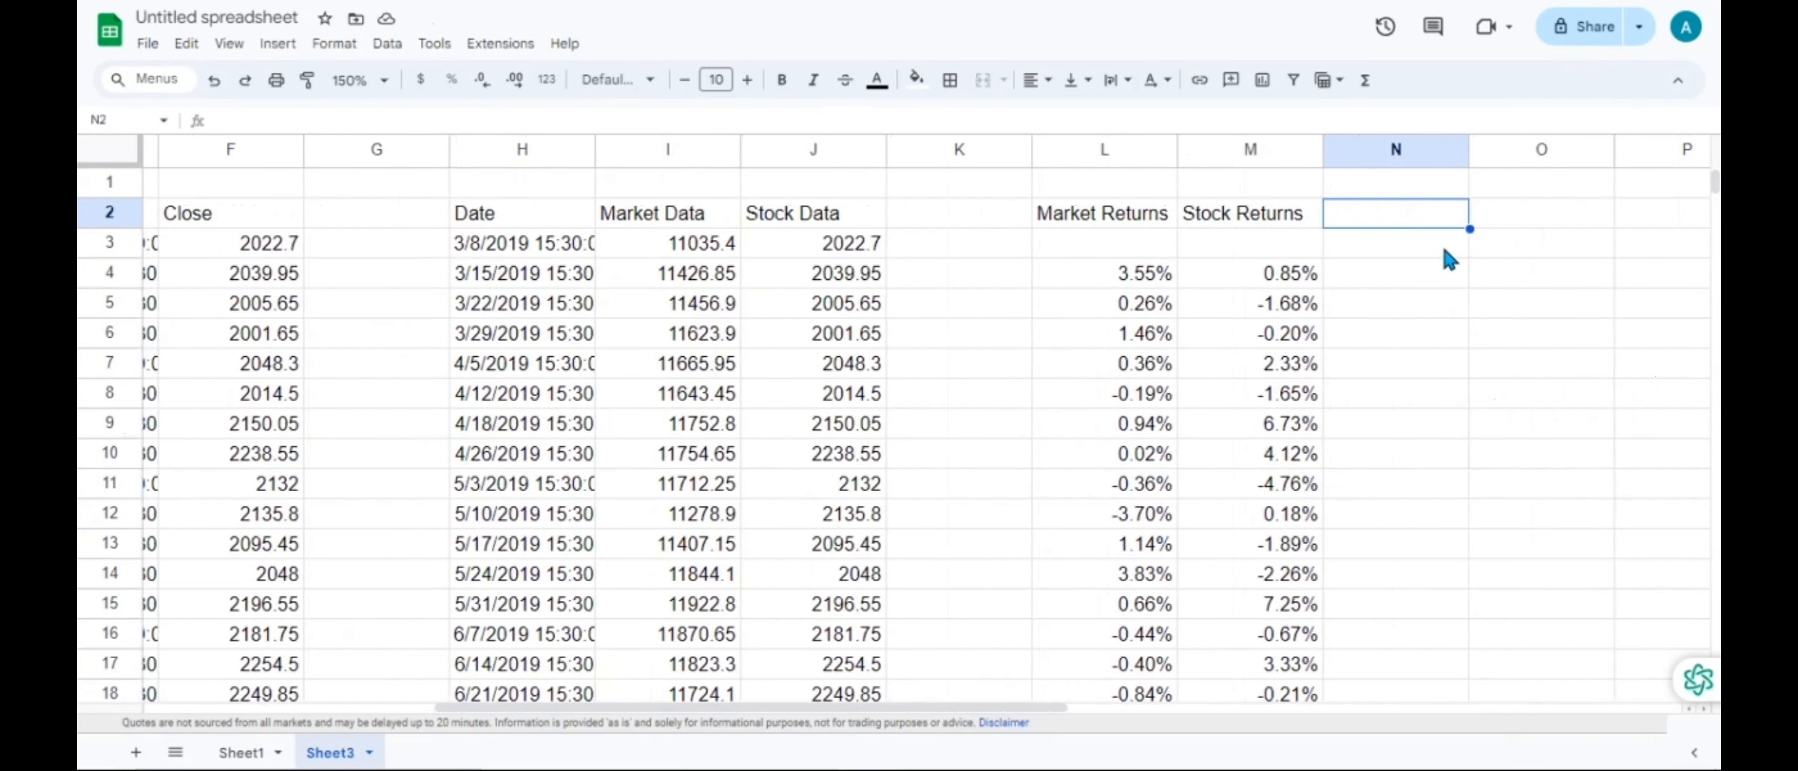
scroll(1449, 258, right, 3)
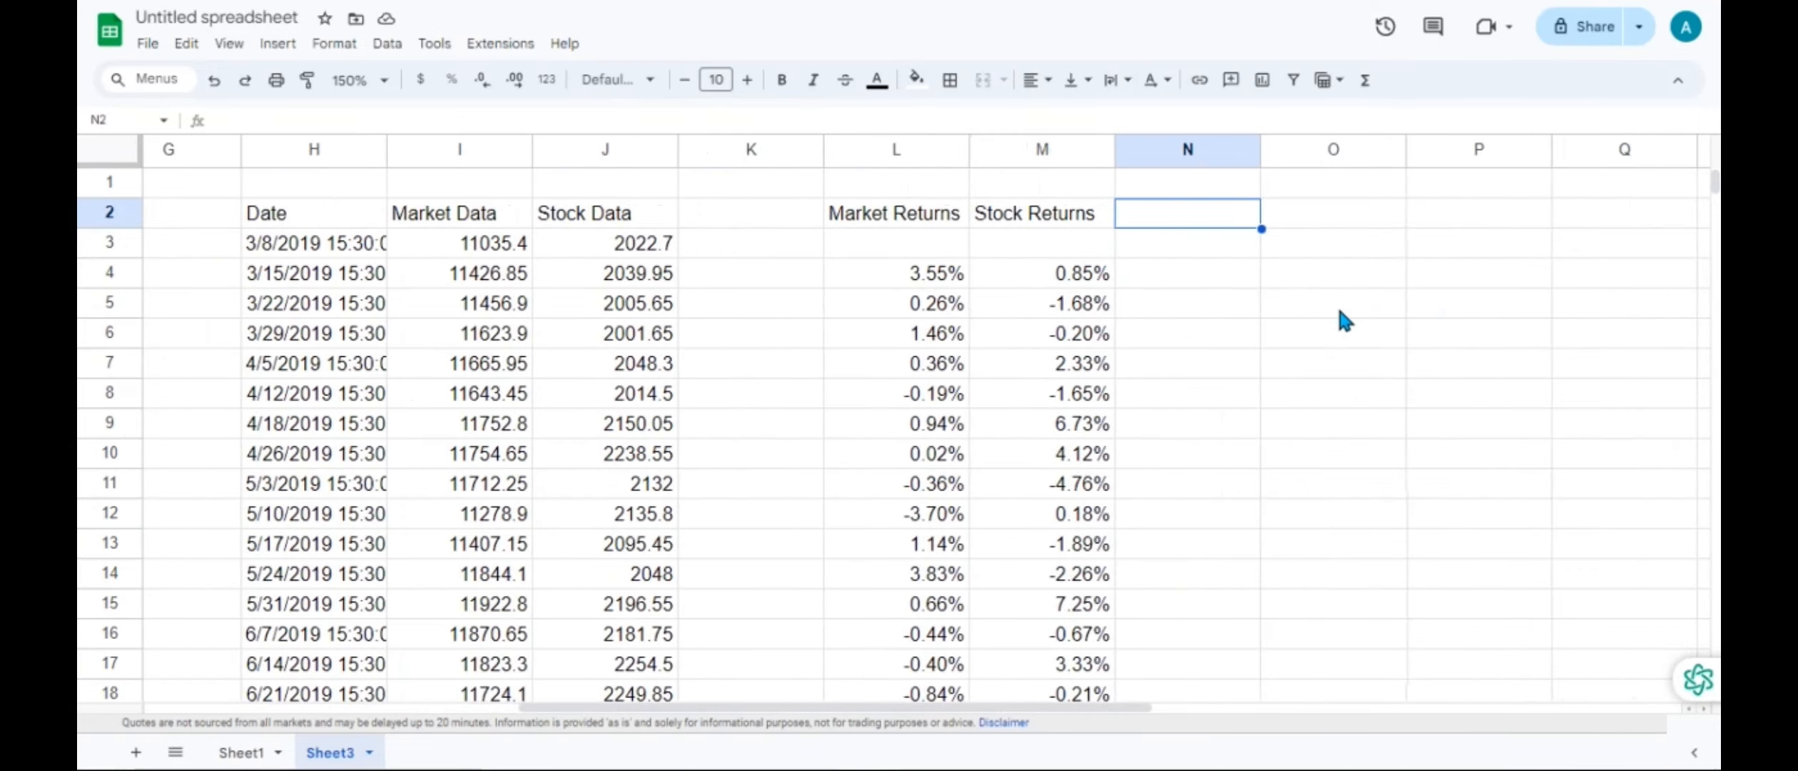
click(1339, 311)
text(cO)
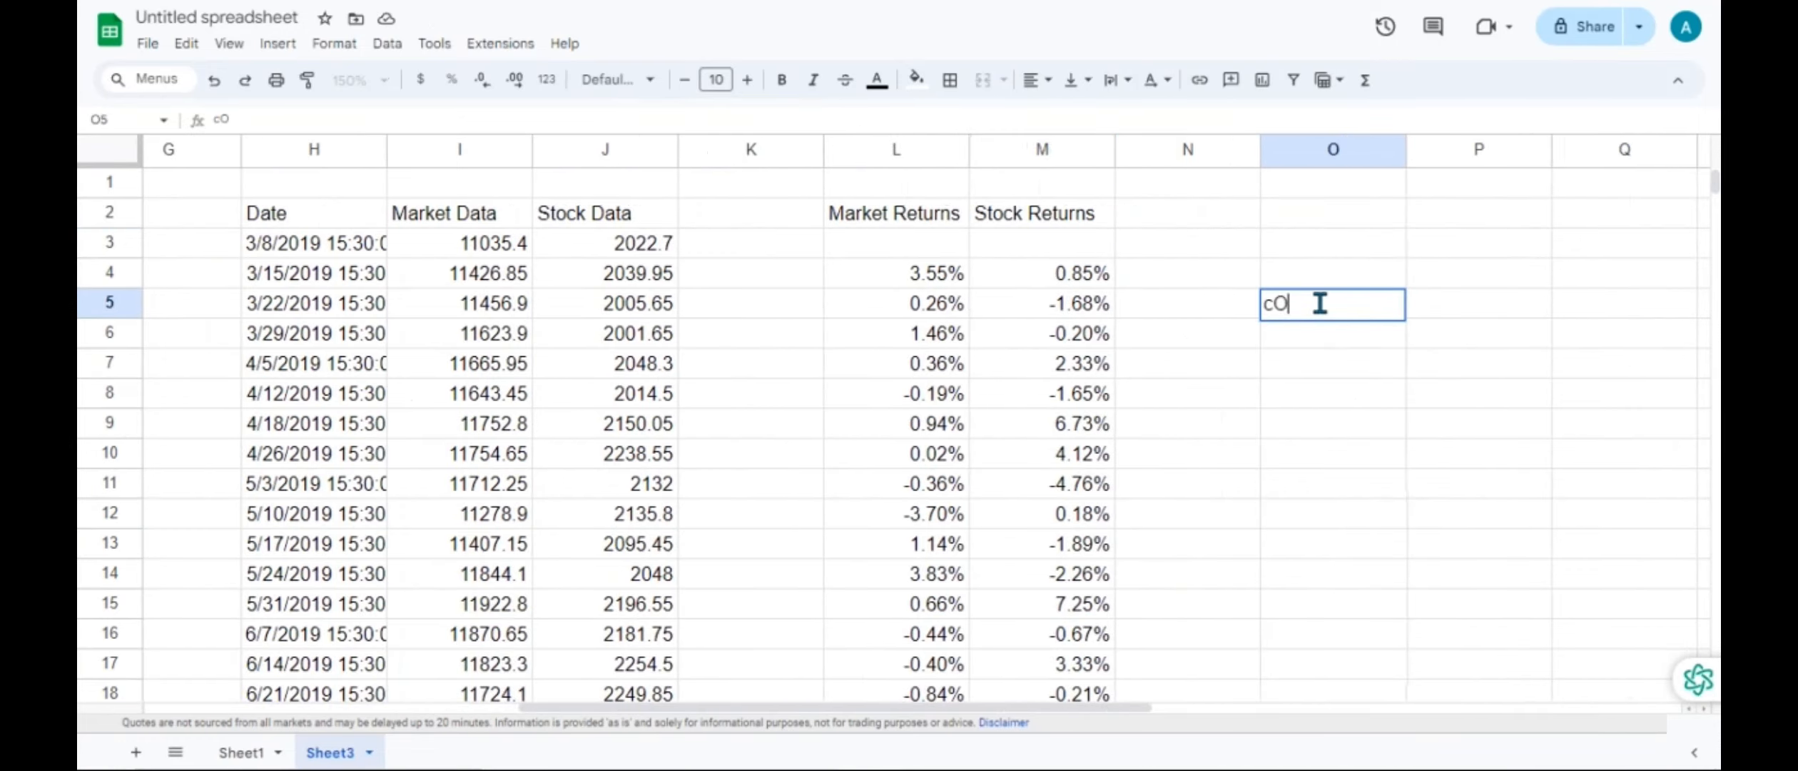
text(V)
key(BackSpace)
key(BackSpace)
key(BackSpace)
text(Cov(Maret)
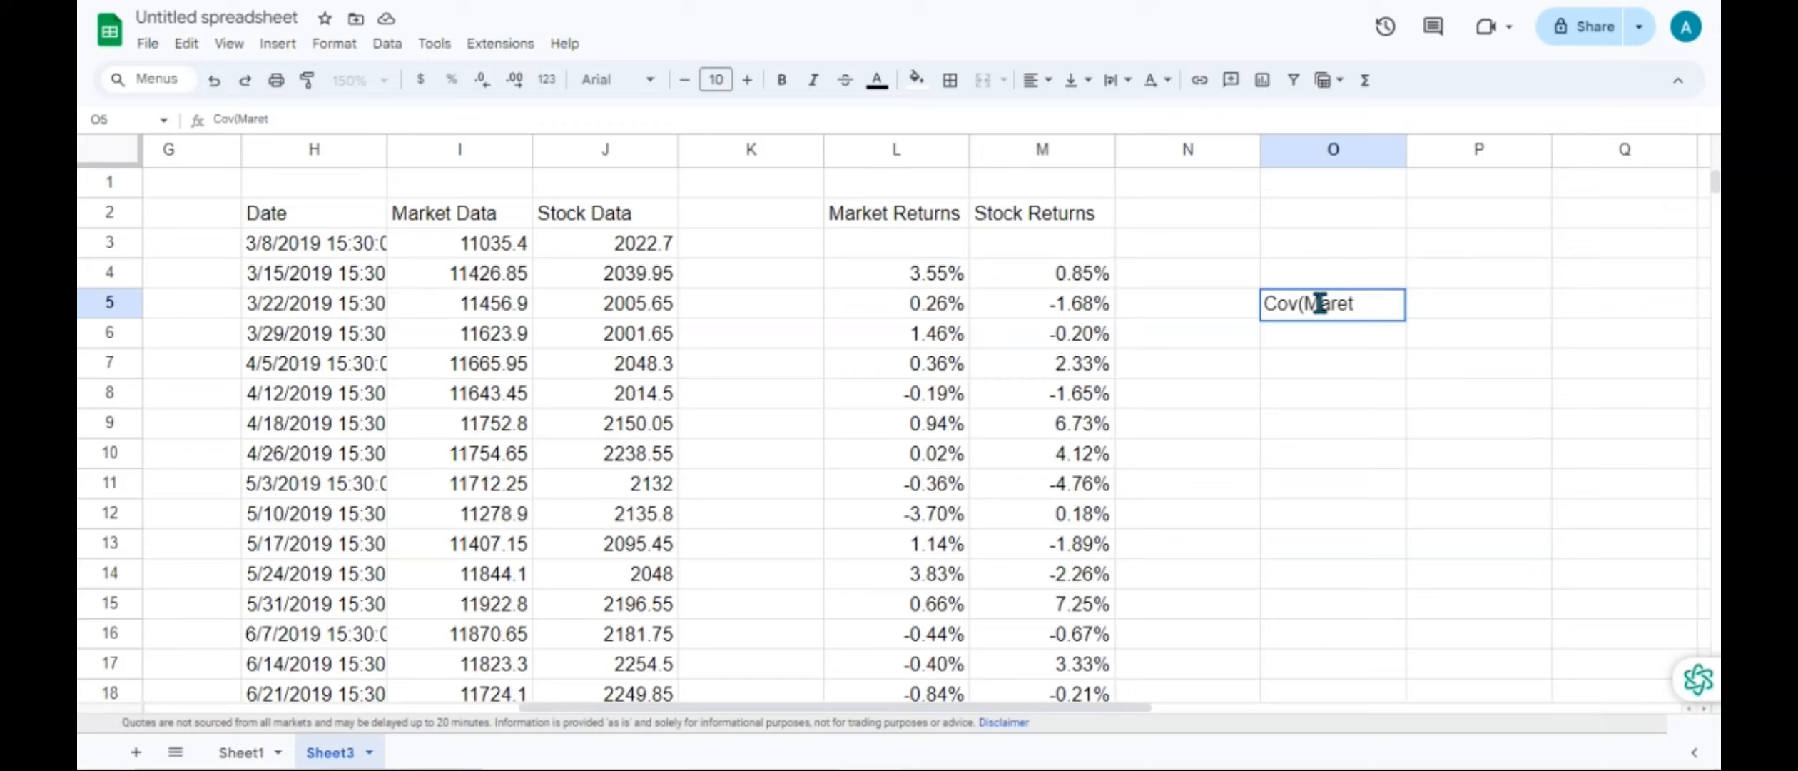
key(BackSpace)
key(BackSpace)
text(j)
key(BackSpace)
text(e)
key(BackSpace)
text(ket,Stock))
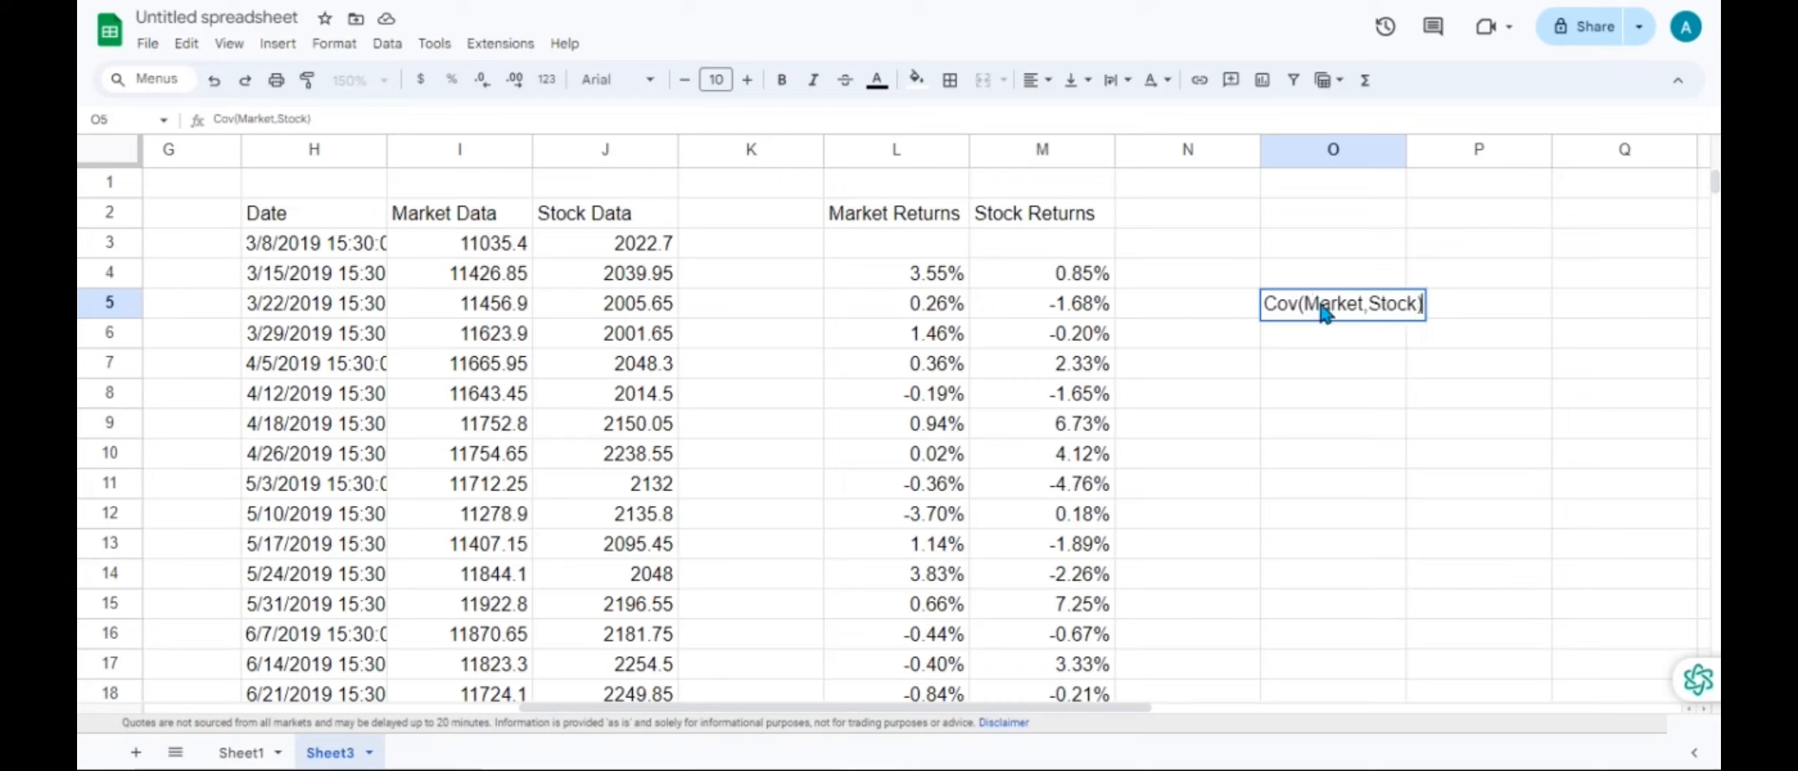
key(Return)
text(Var)
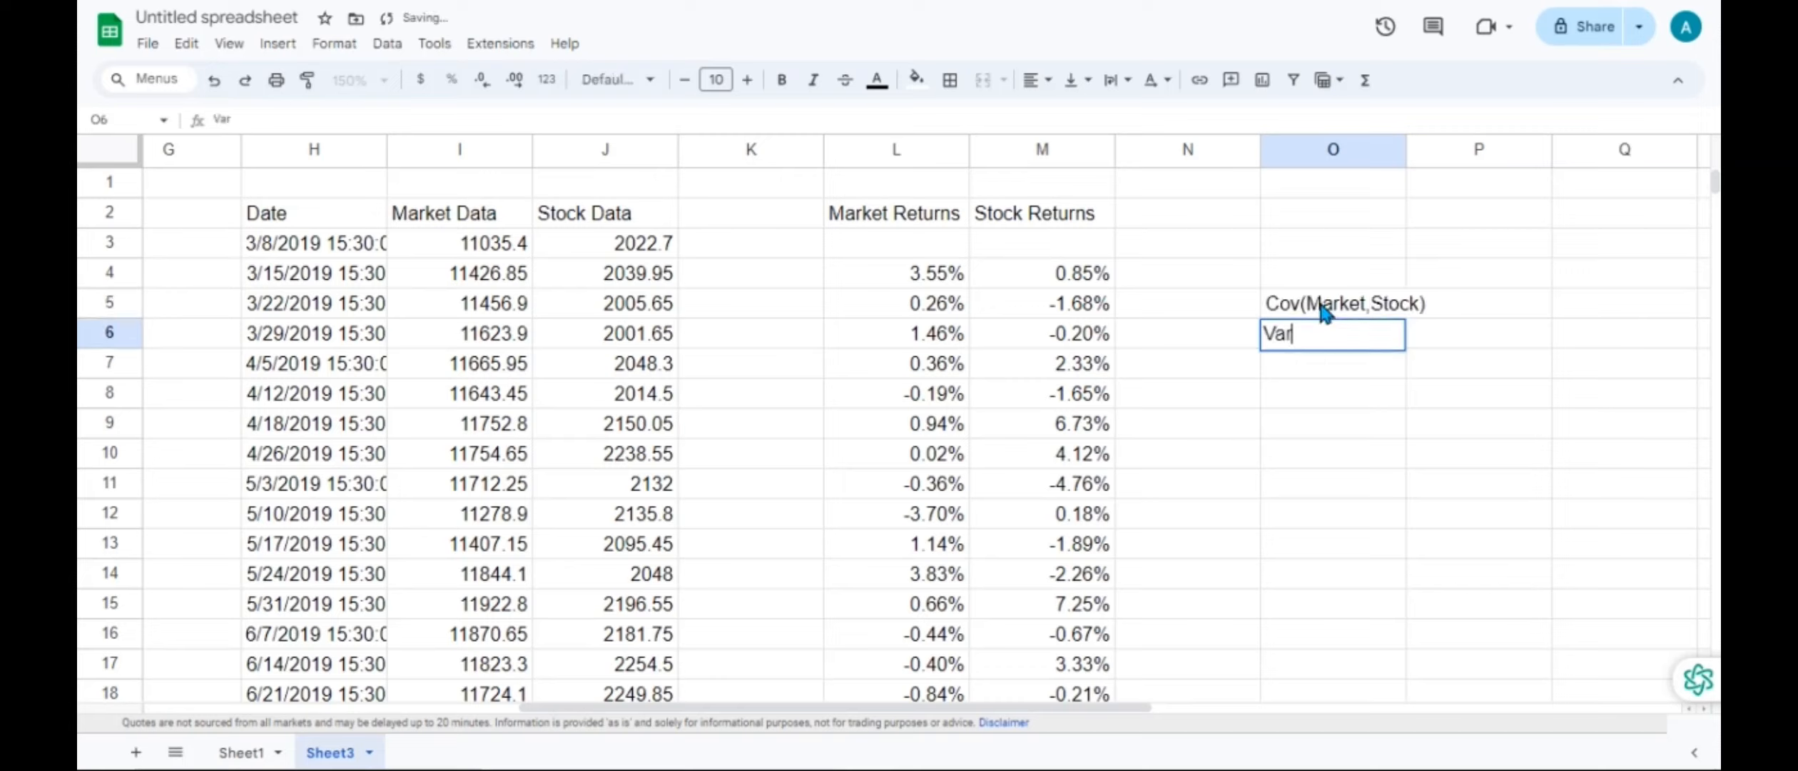
text((Market))
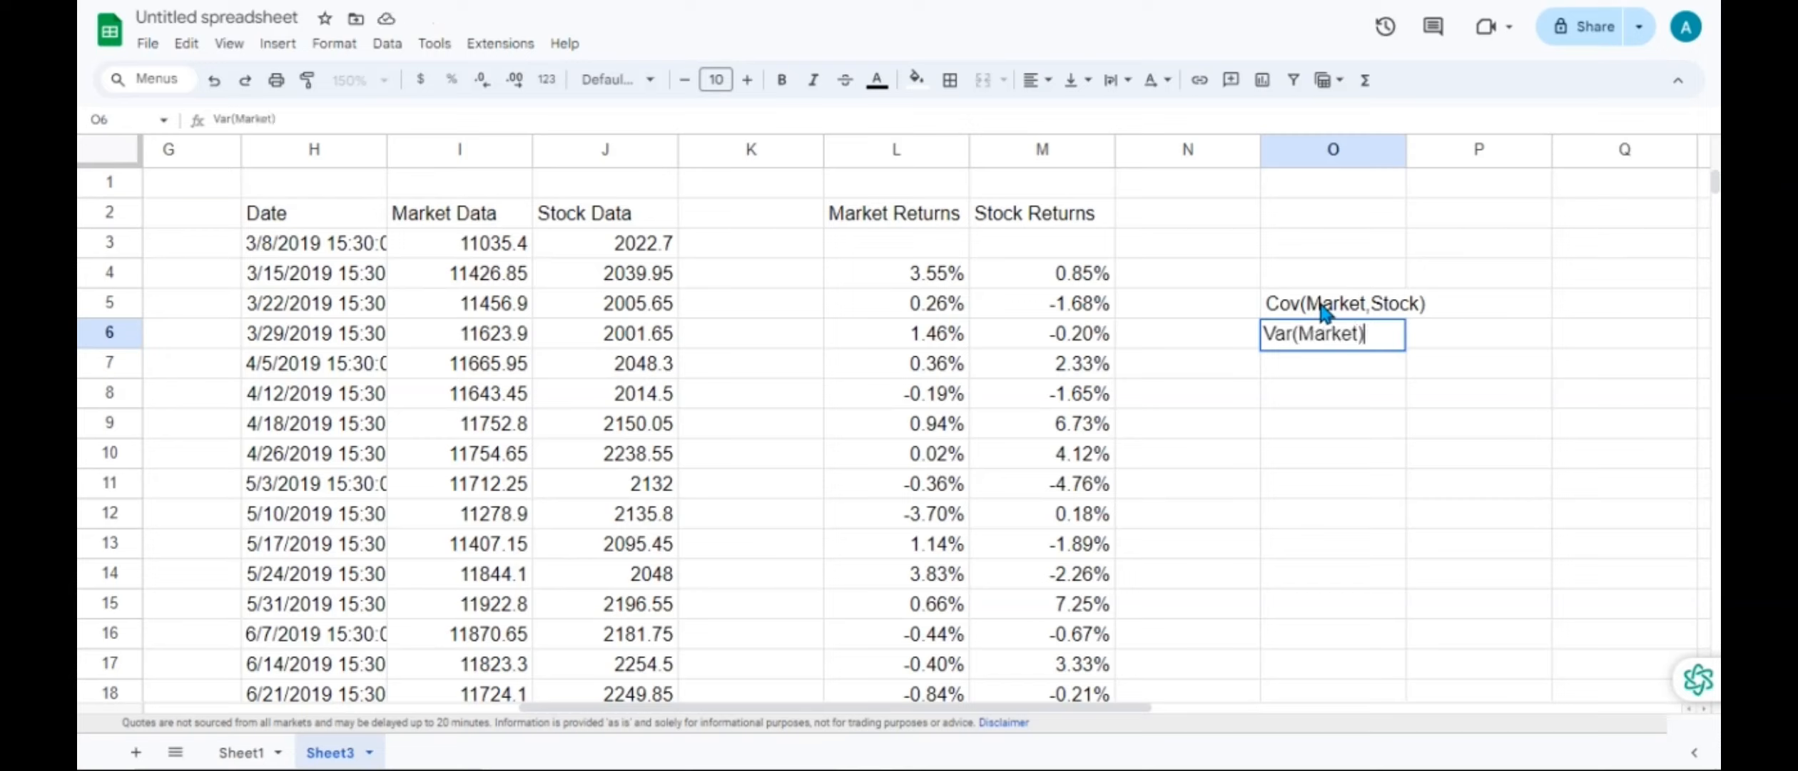
- Calculate the sample covariance of market and stock returns in P5 with =COVARIANCE.S(L4:L260,M4:M260)
click(1462, 293)
text(=c)
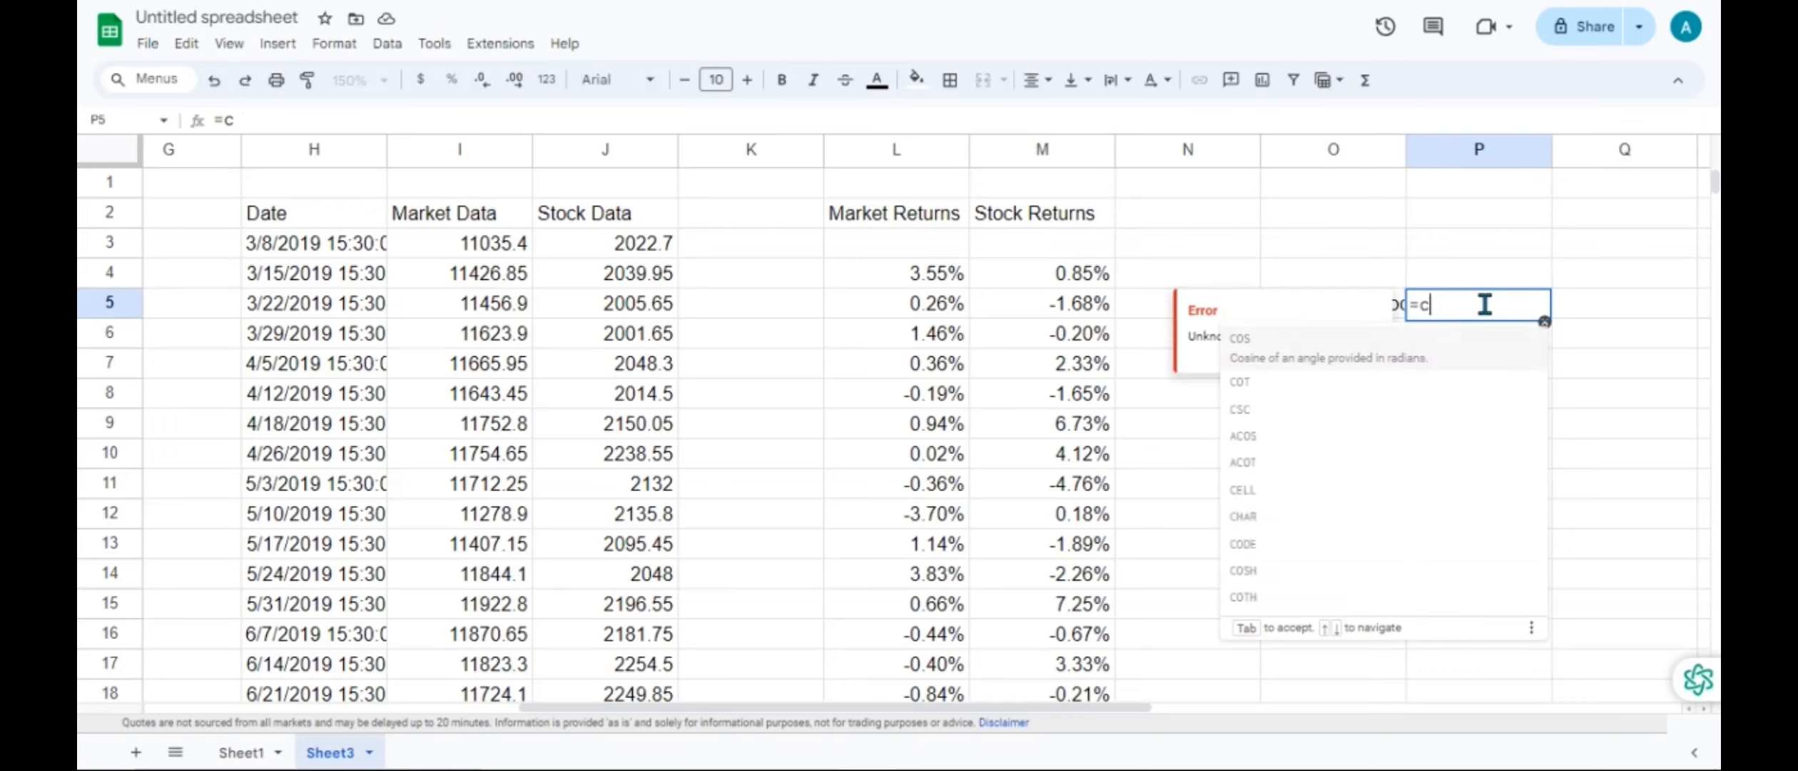
text(ova)
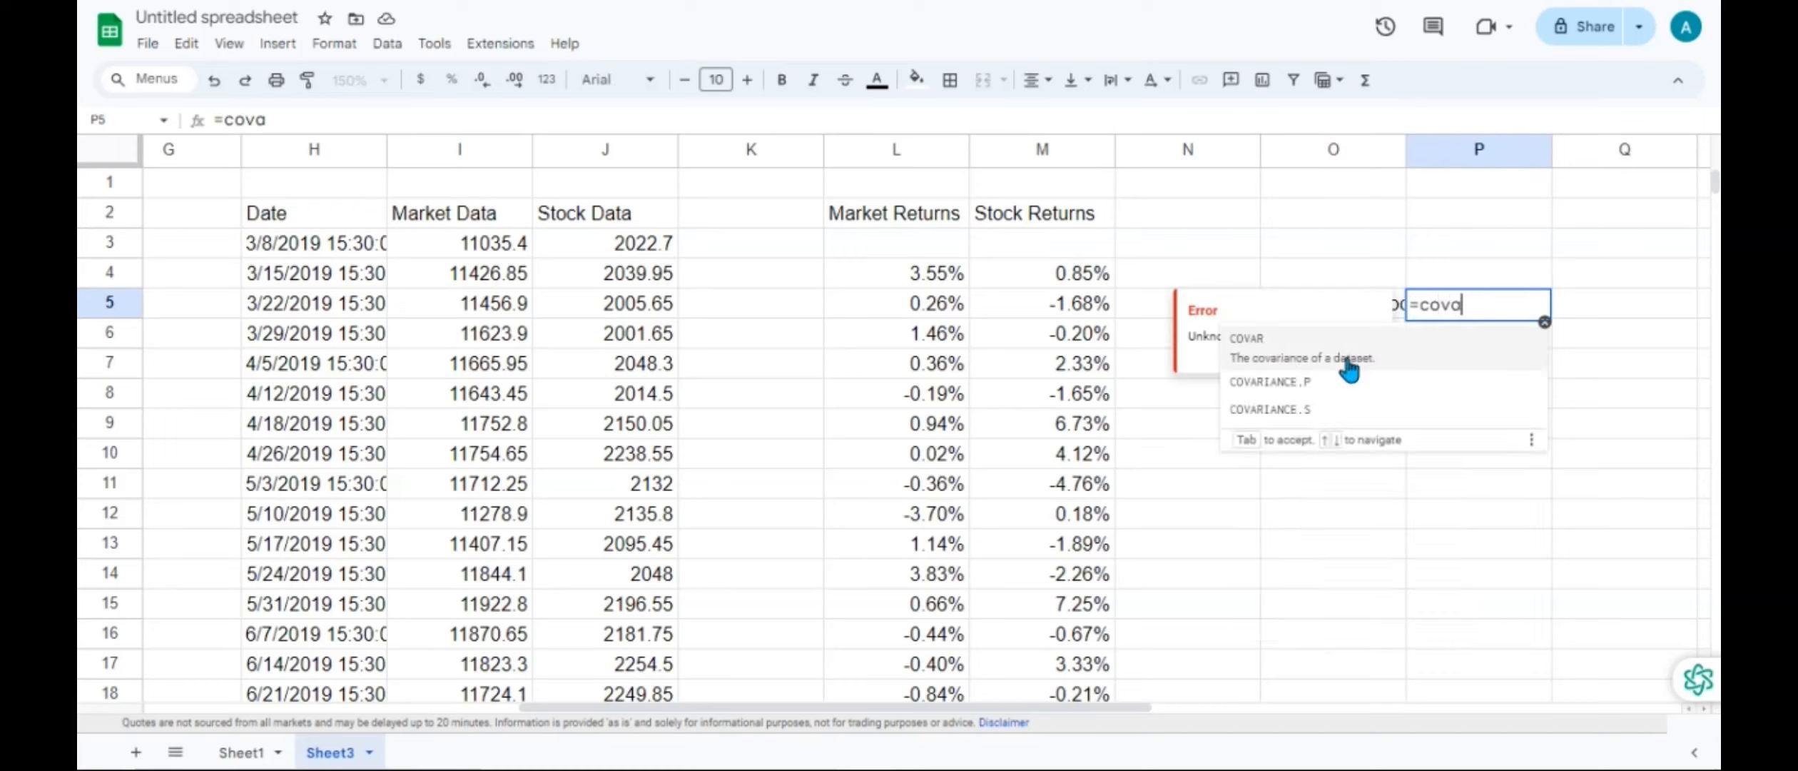
click(1286, 411)
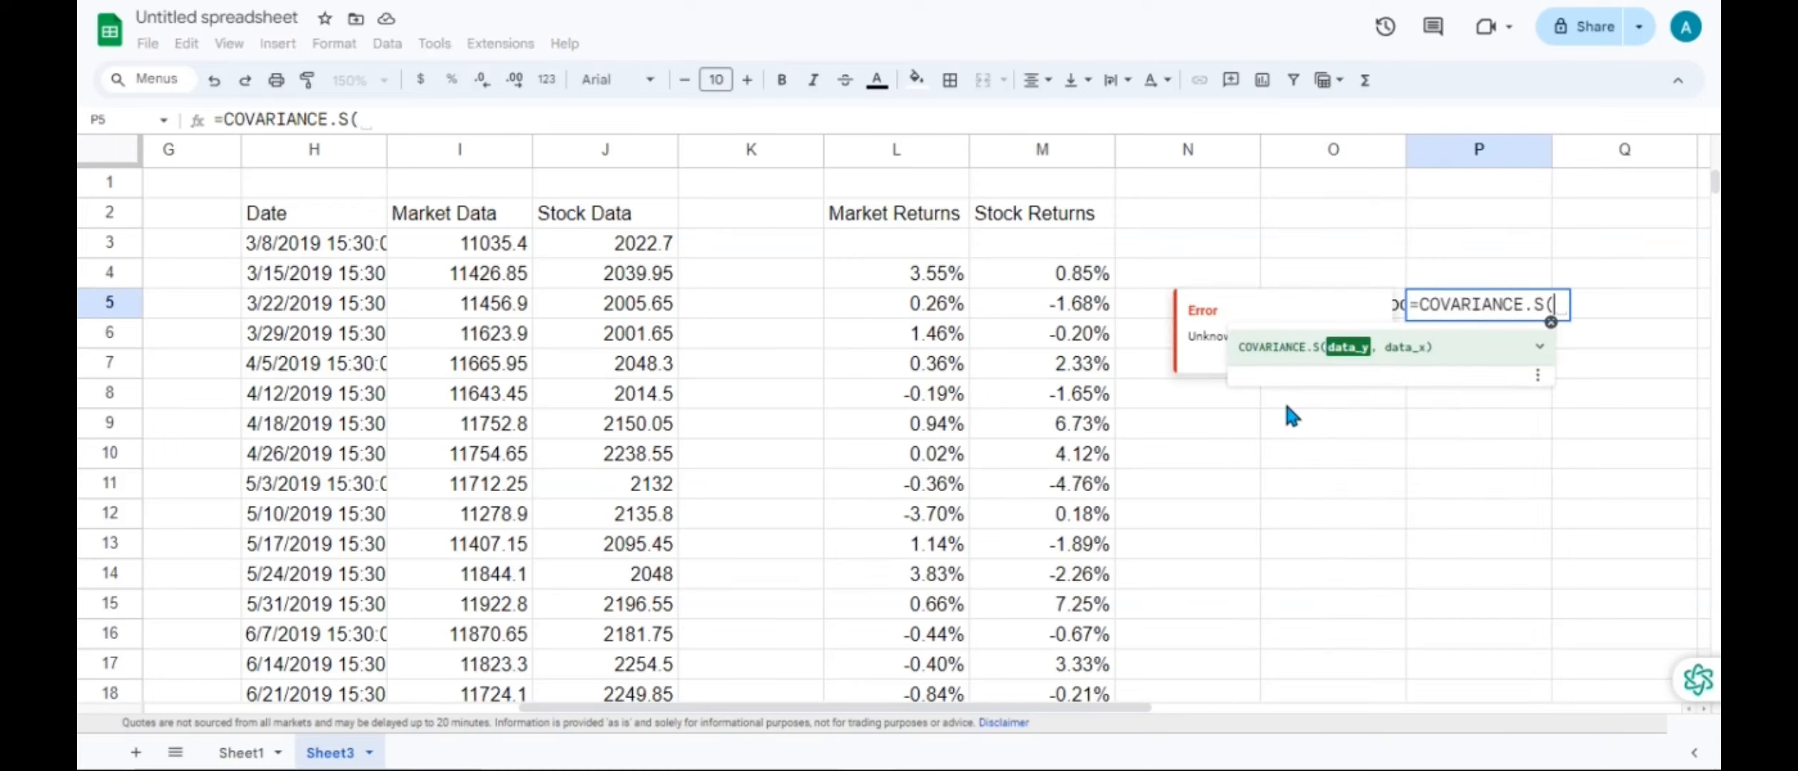
click(919, 285)
key(ctrl+shift+Down)
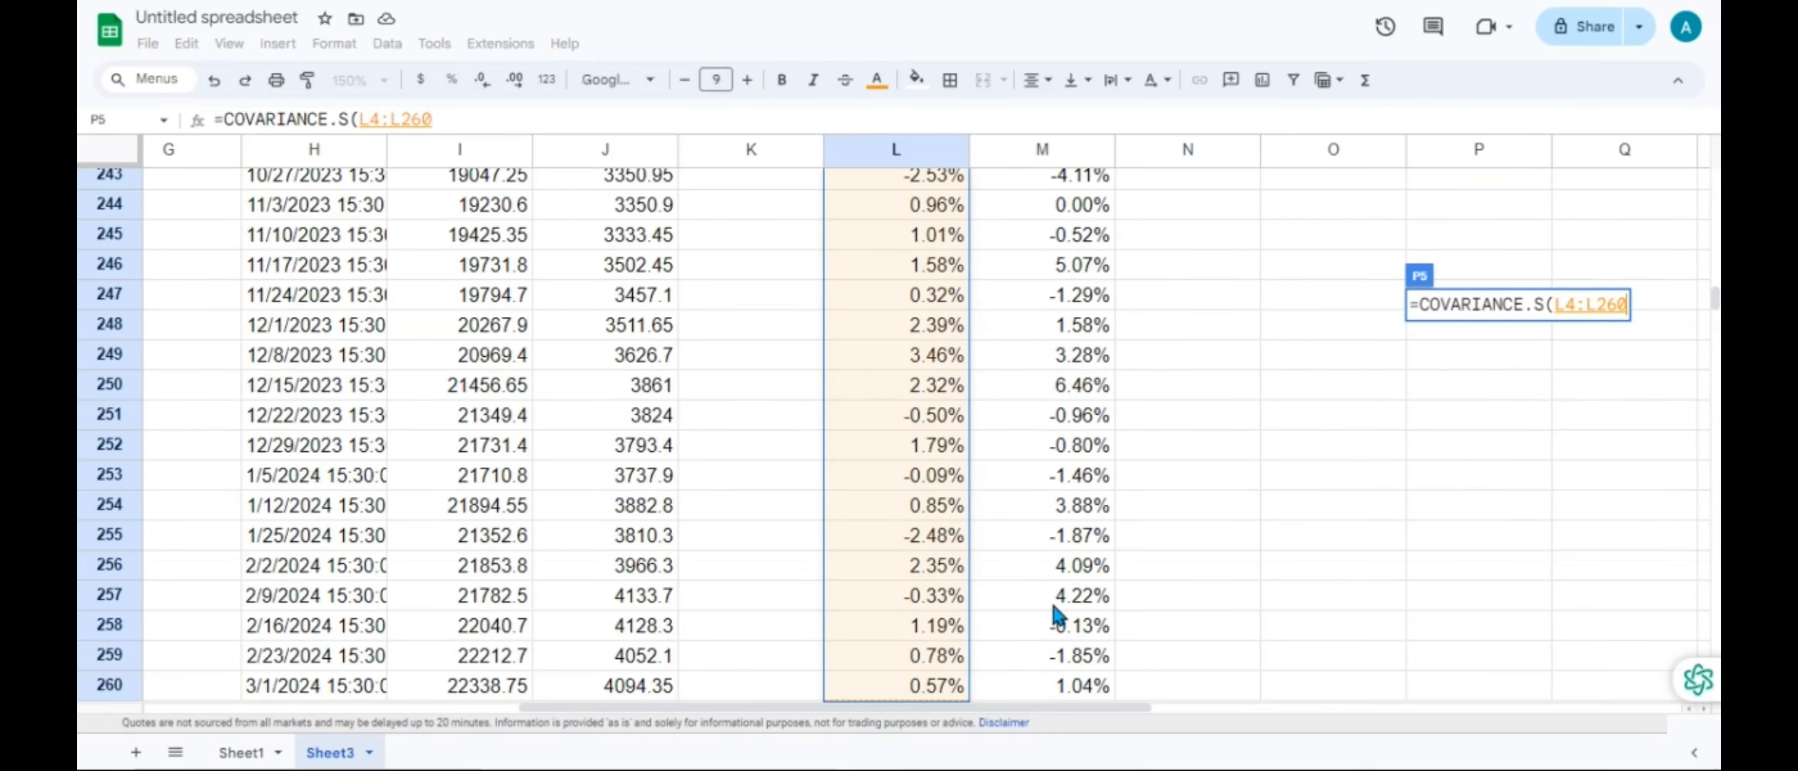
click(1044, 685)
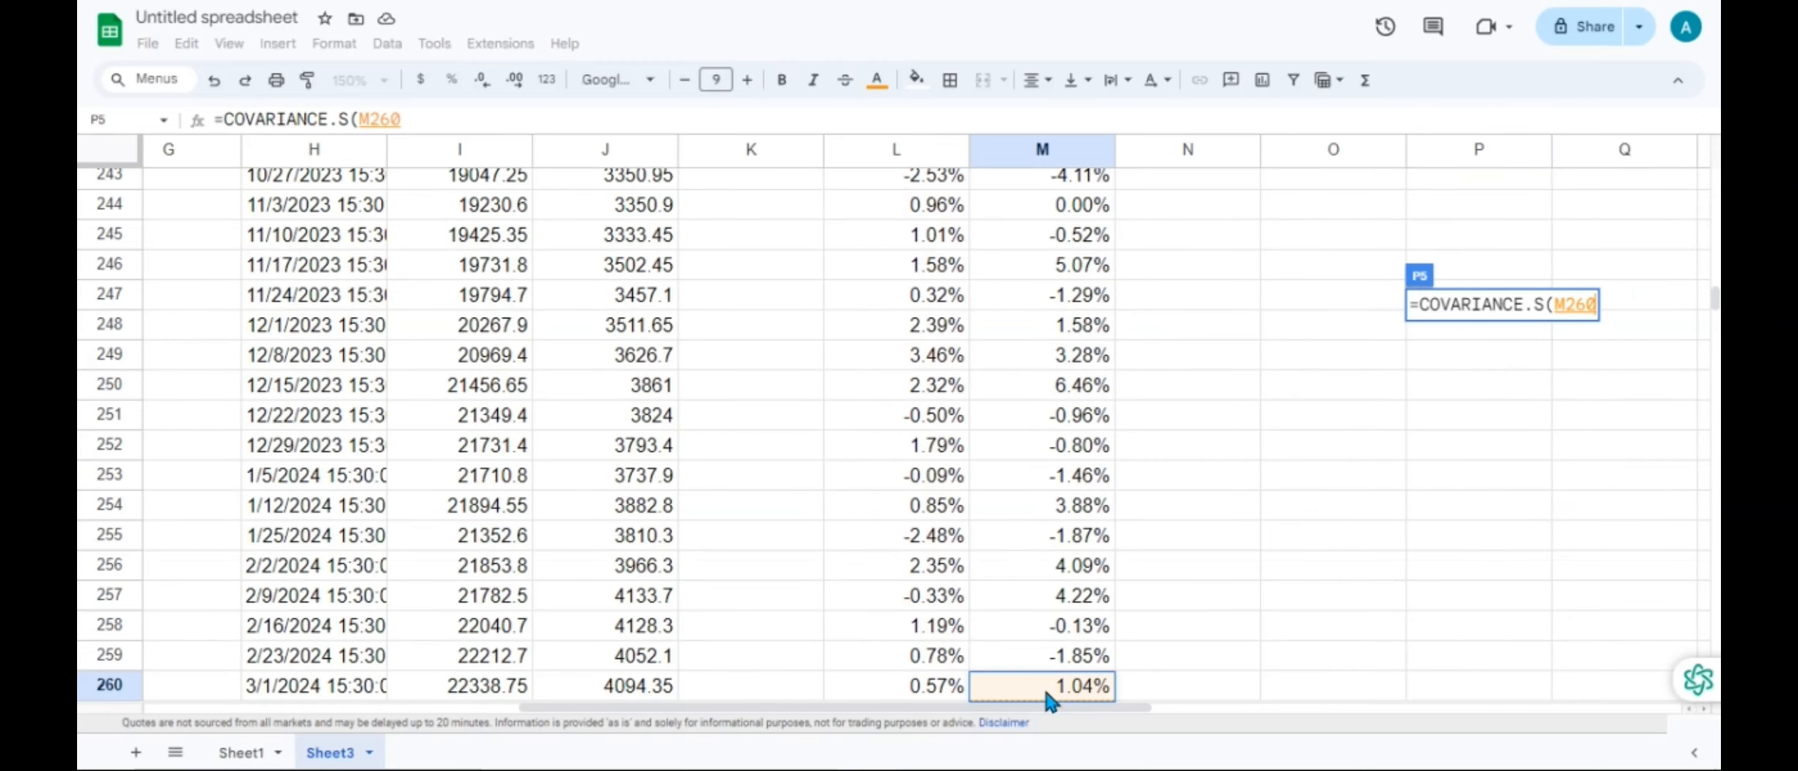
key(Left)
key(ctrl+shift+Up)
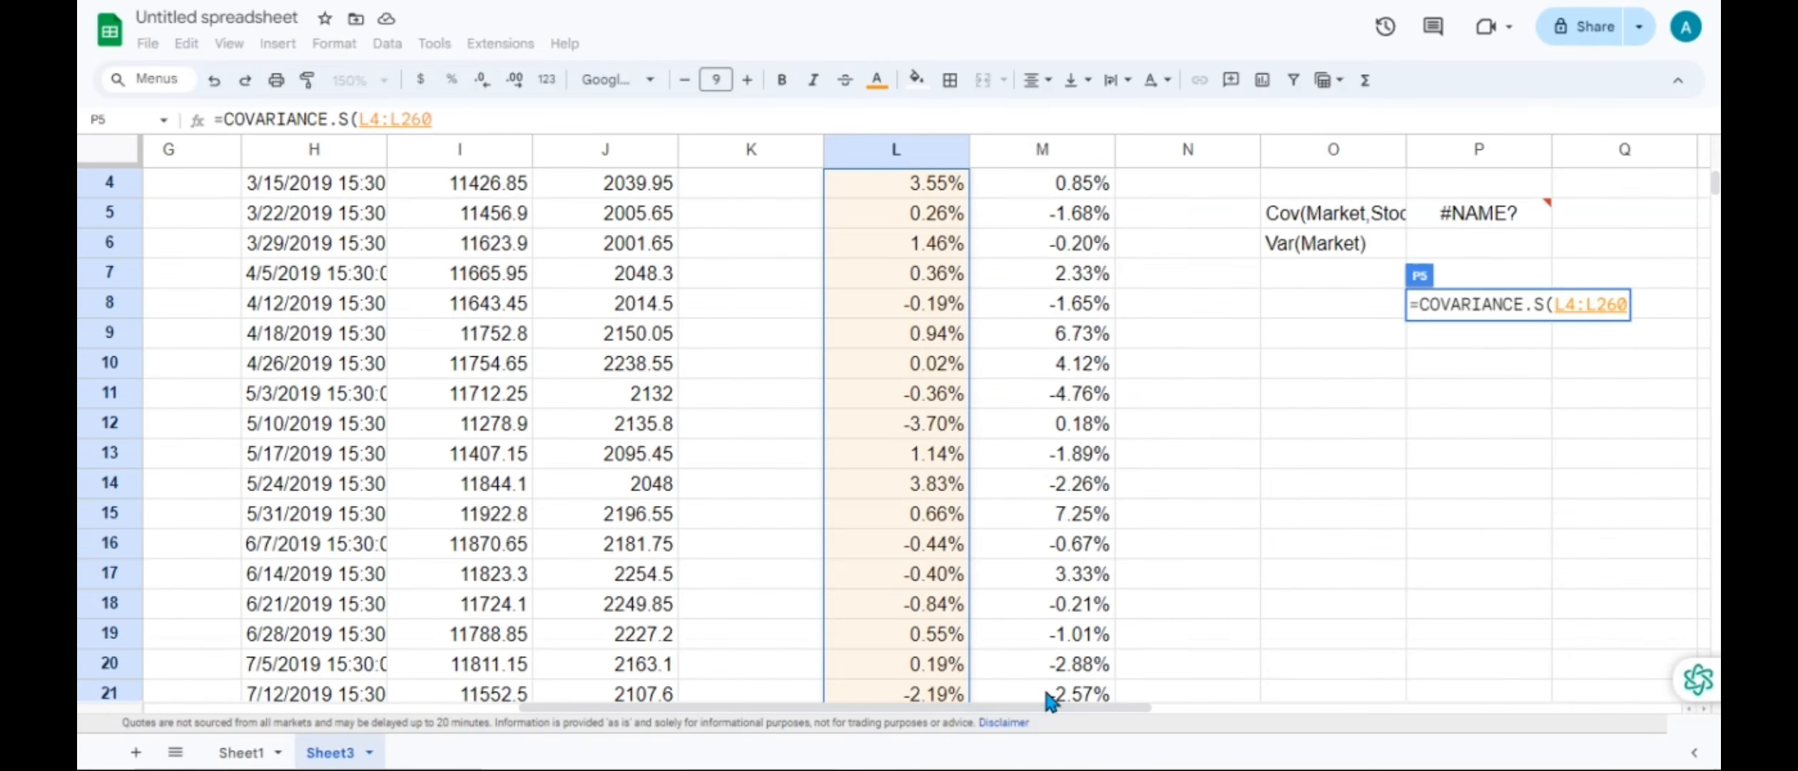
text(,)
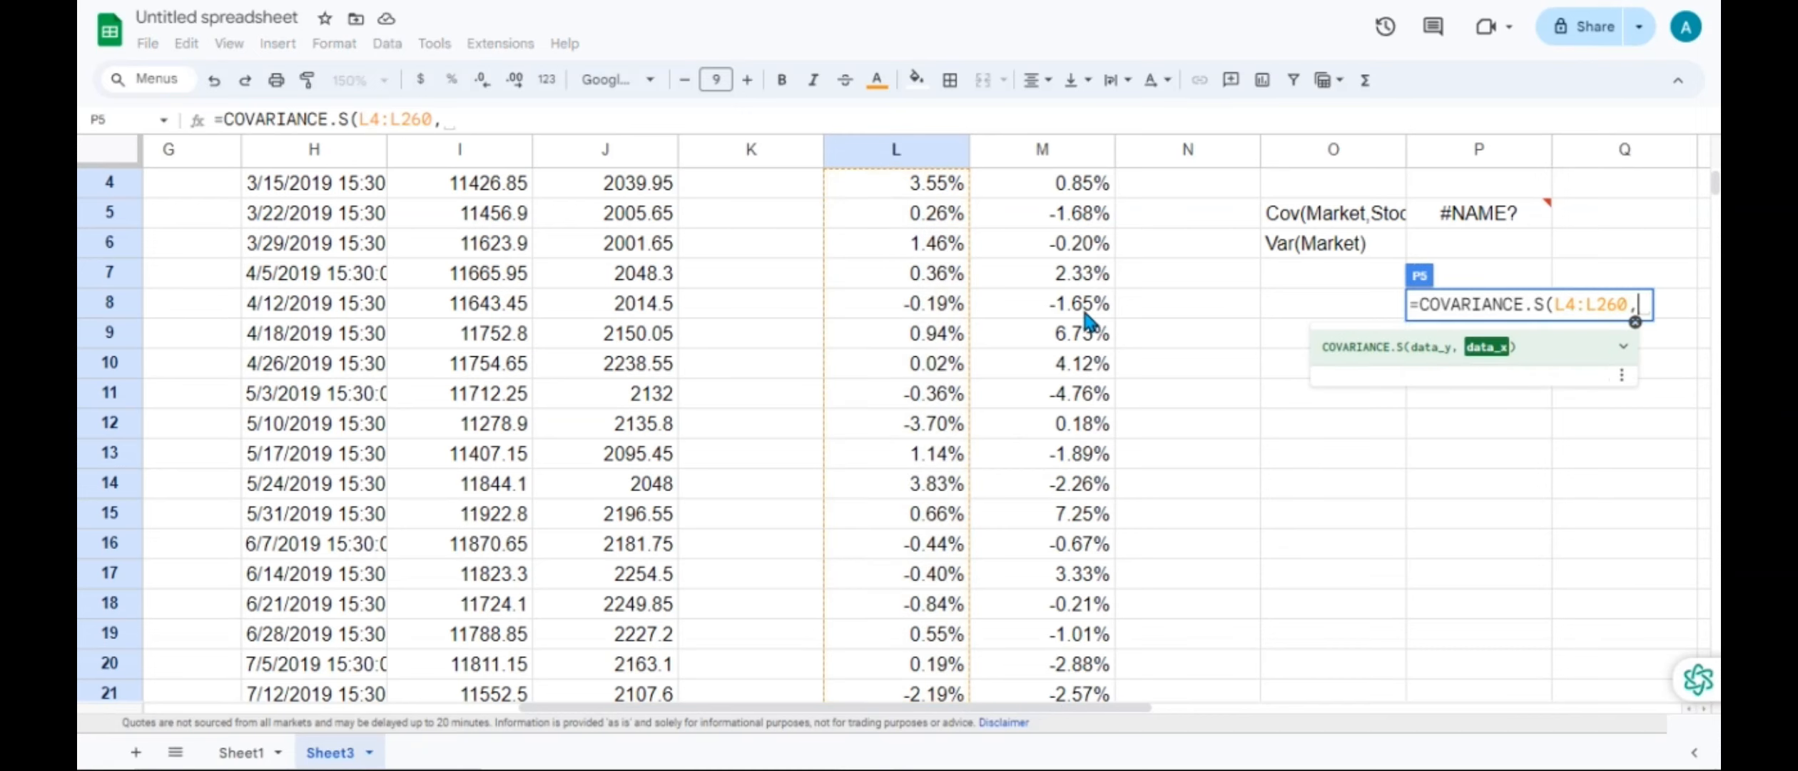
scroll(1064, 307, up, 2)
click(1035, 273)
key(ctrl+shift+Down)
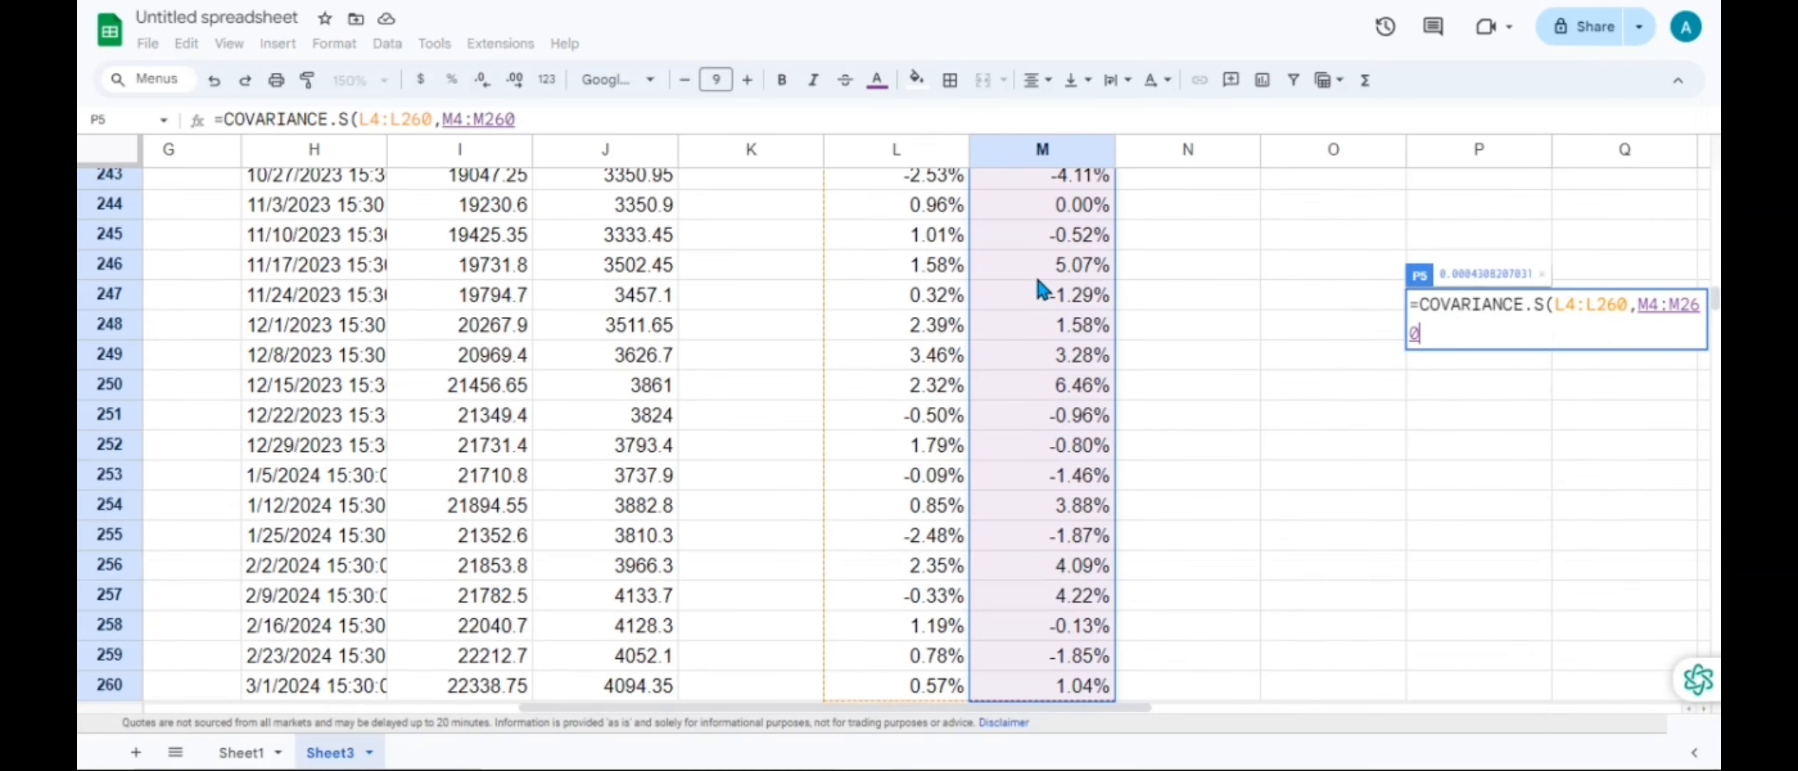
key(Return)
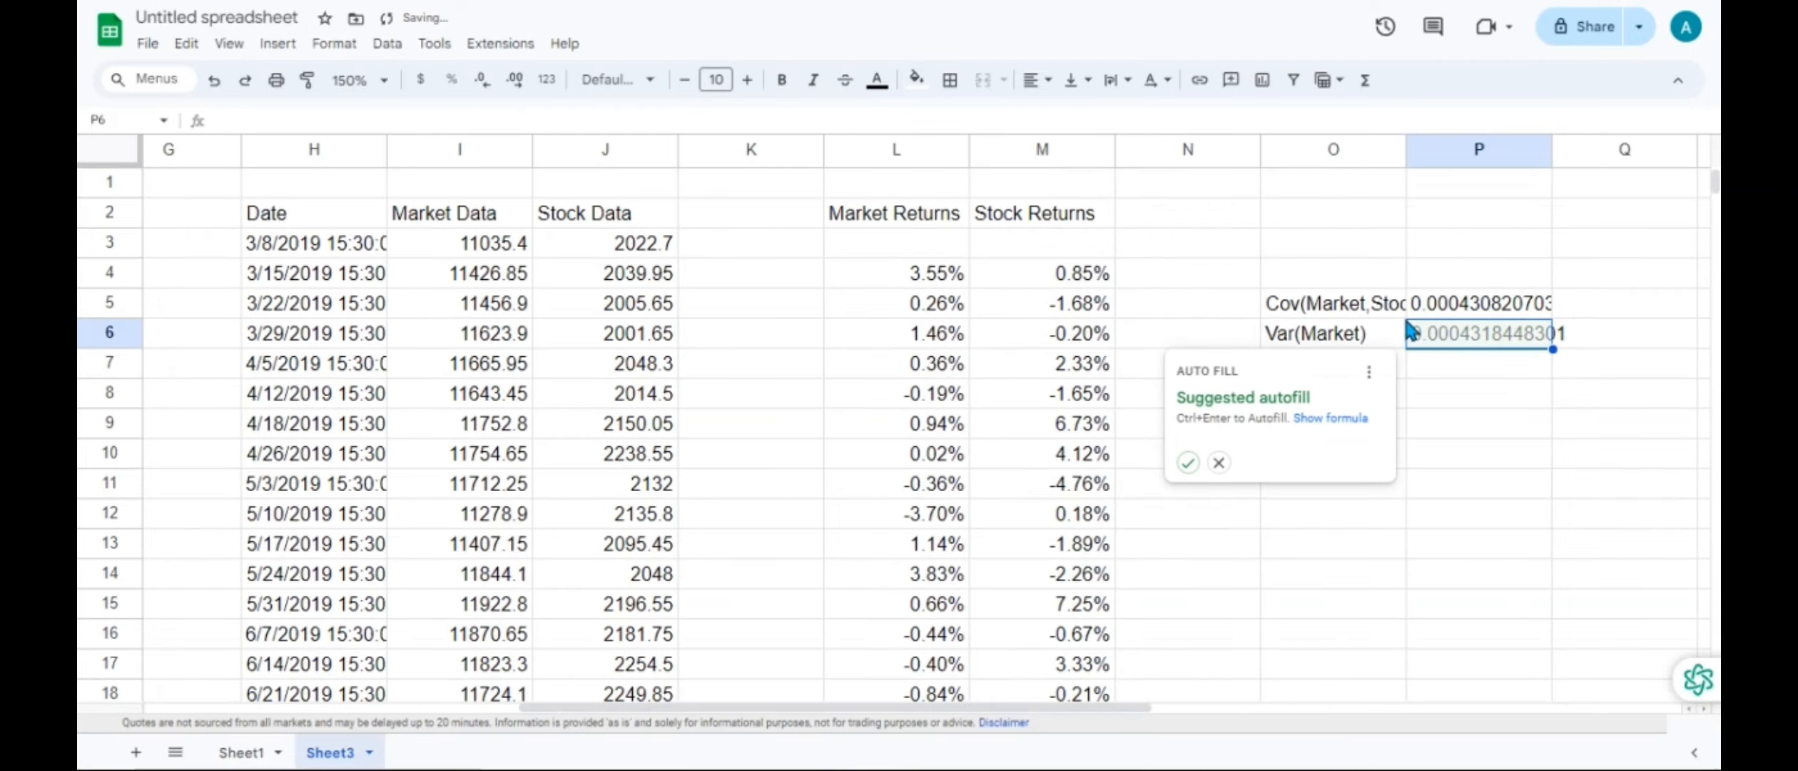
- Calculate the sample variance of the market returns in P6 with =VAR.S(L4:L260)
text(=var)
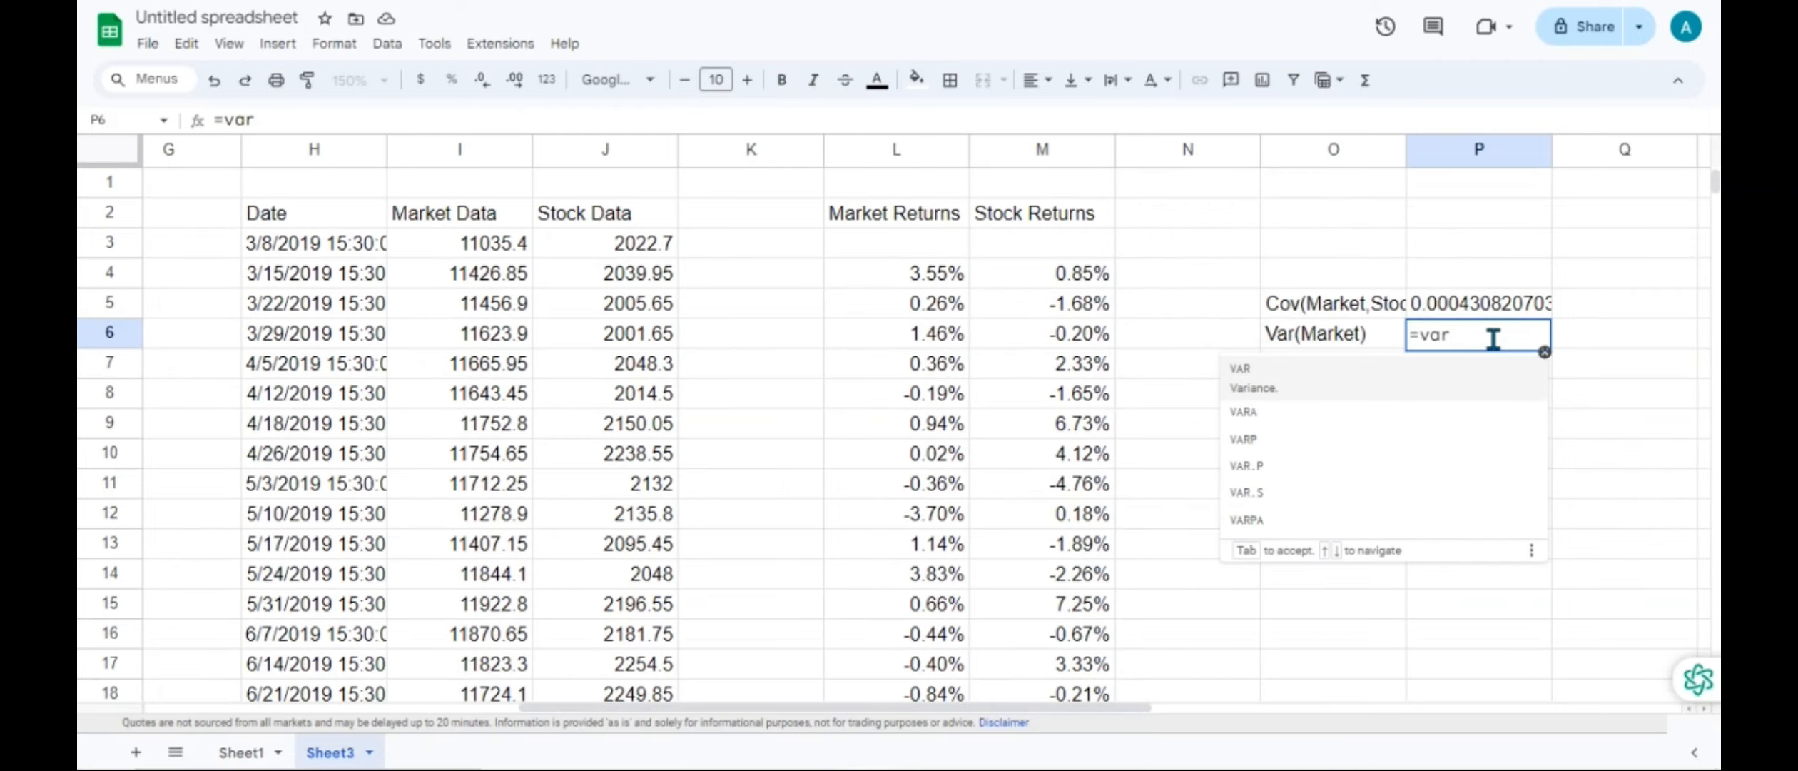
click(1270, 491)
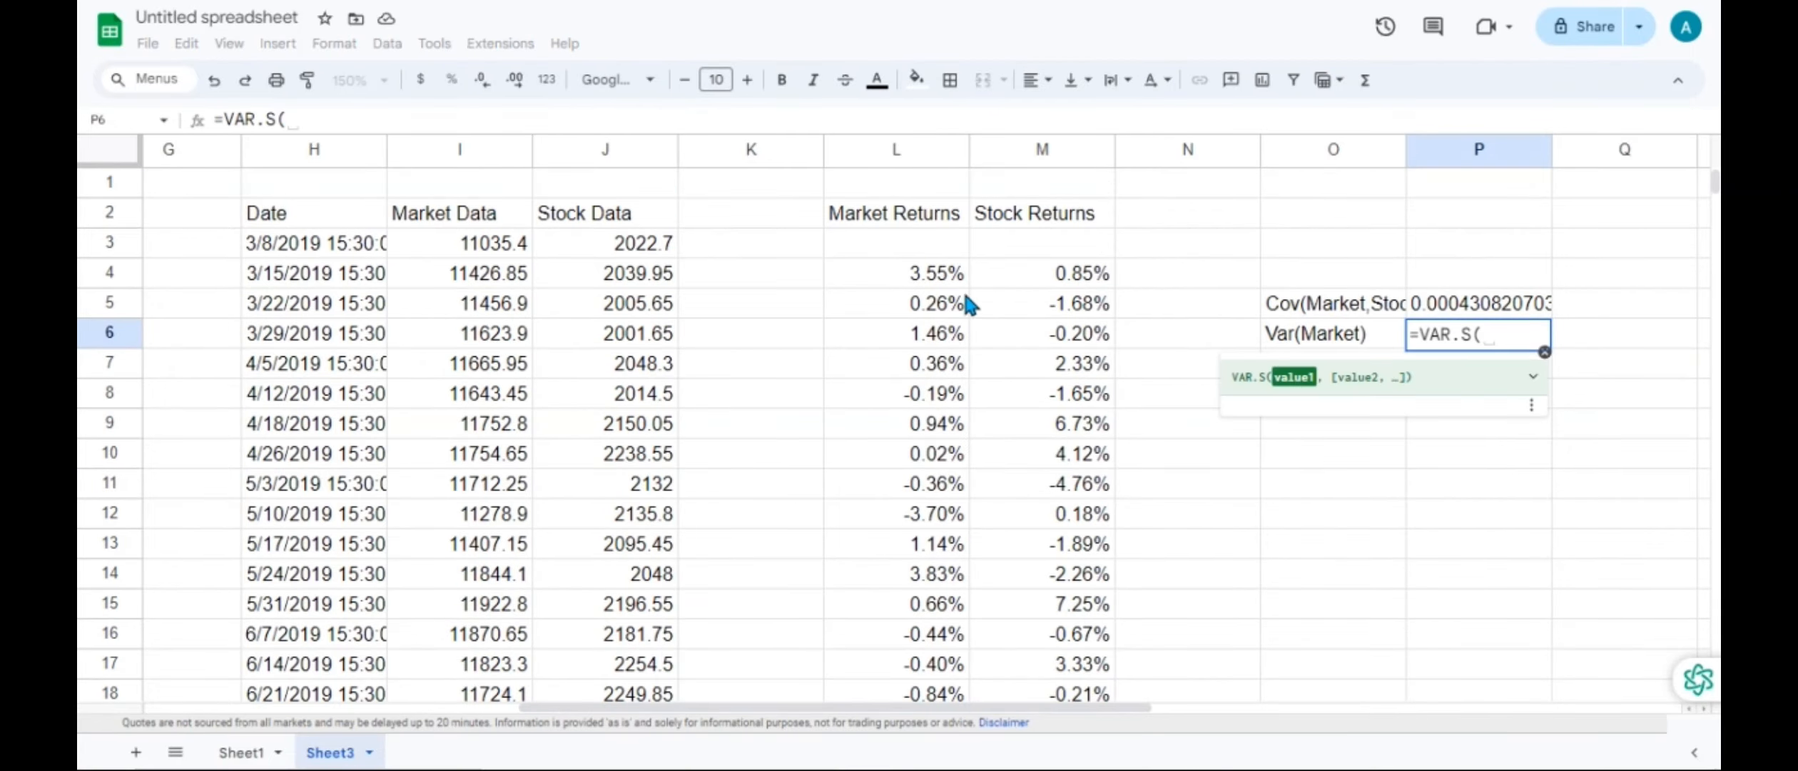
click(905, 273)
key(ctrl+shift+Down)
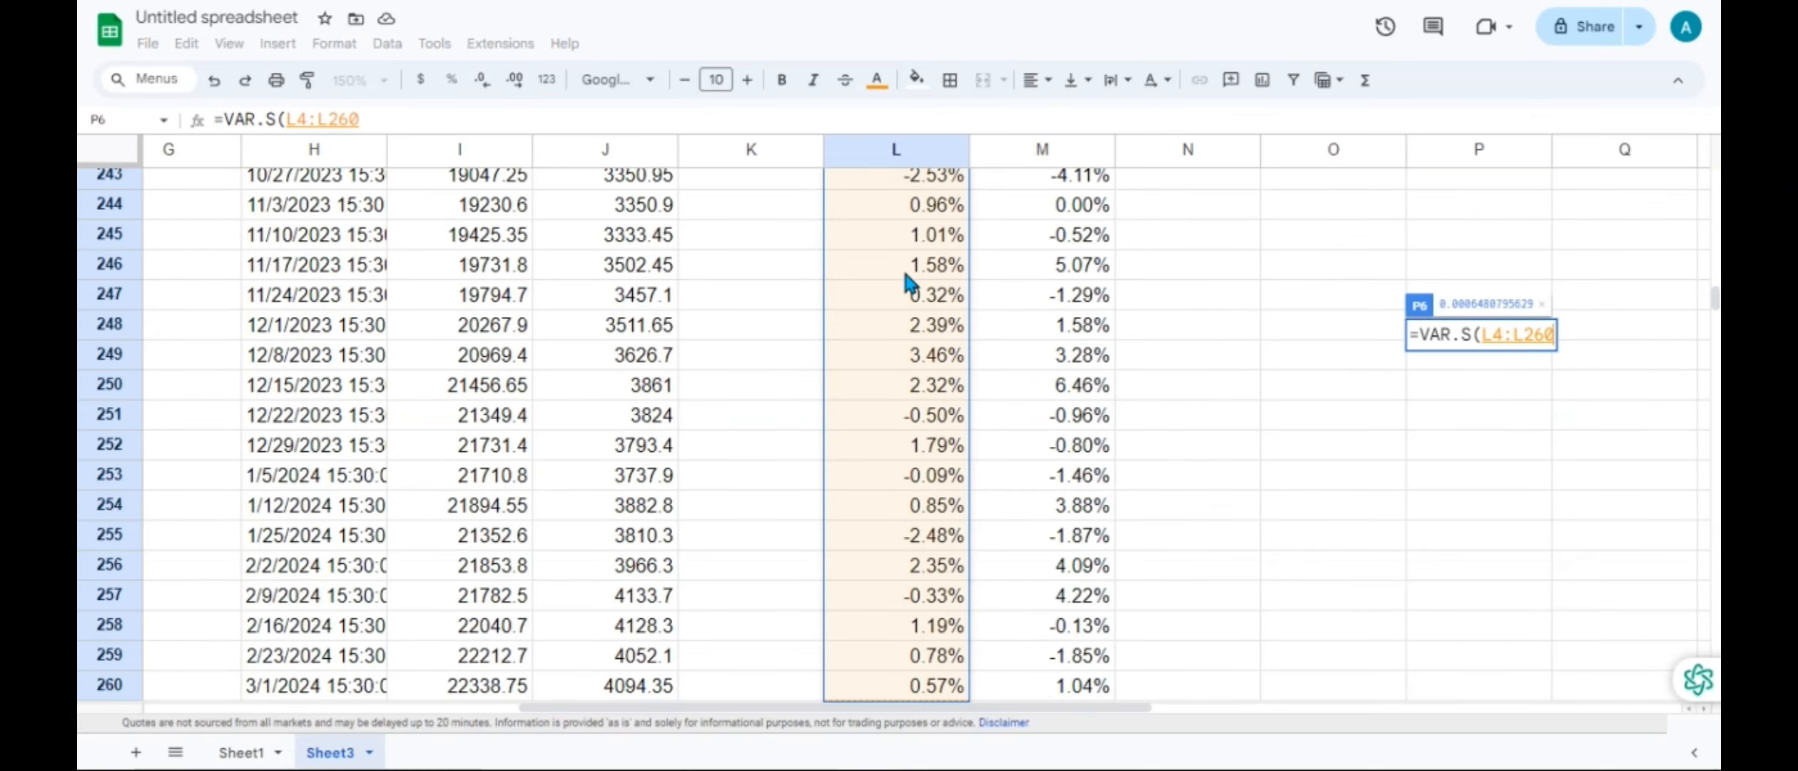
key(Return)
scroll(1456, 295, up, 2)
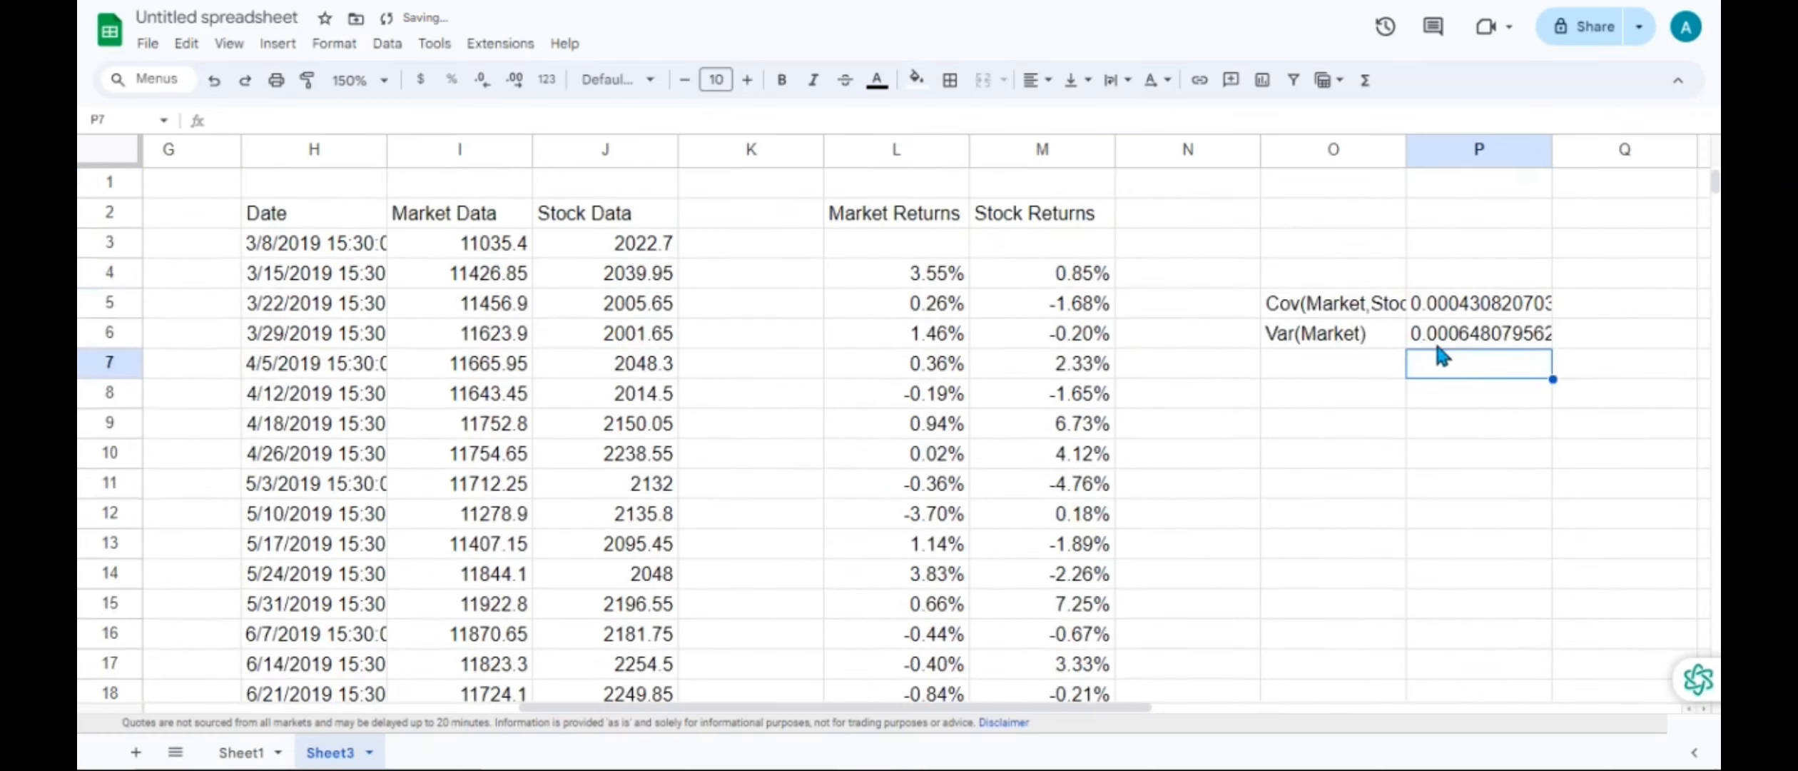
drag(1448, 303, 1452, 337)
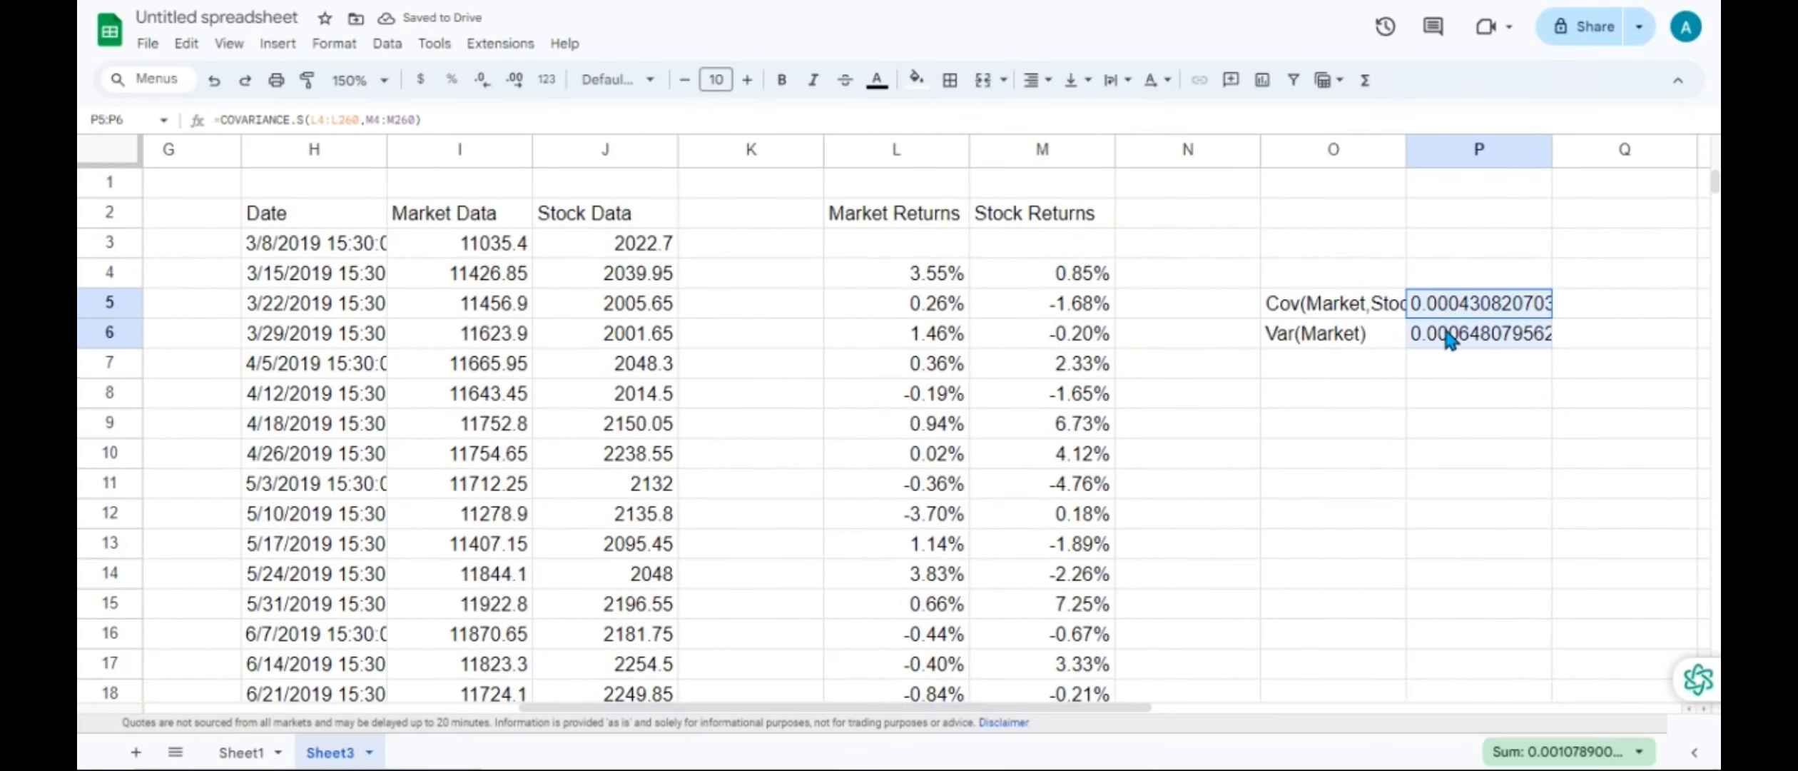
- Label O7 as Beta of TCS and calculate the beta in P7 with =P5/P6
click(1345, 365)
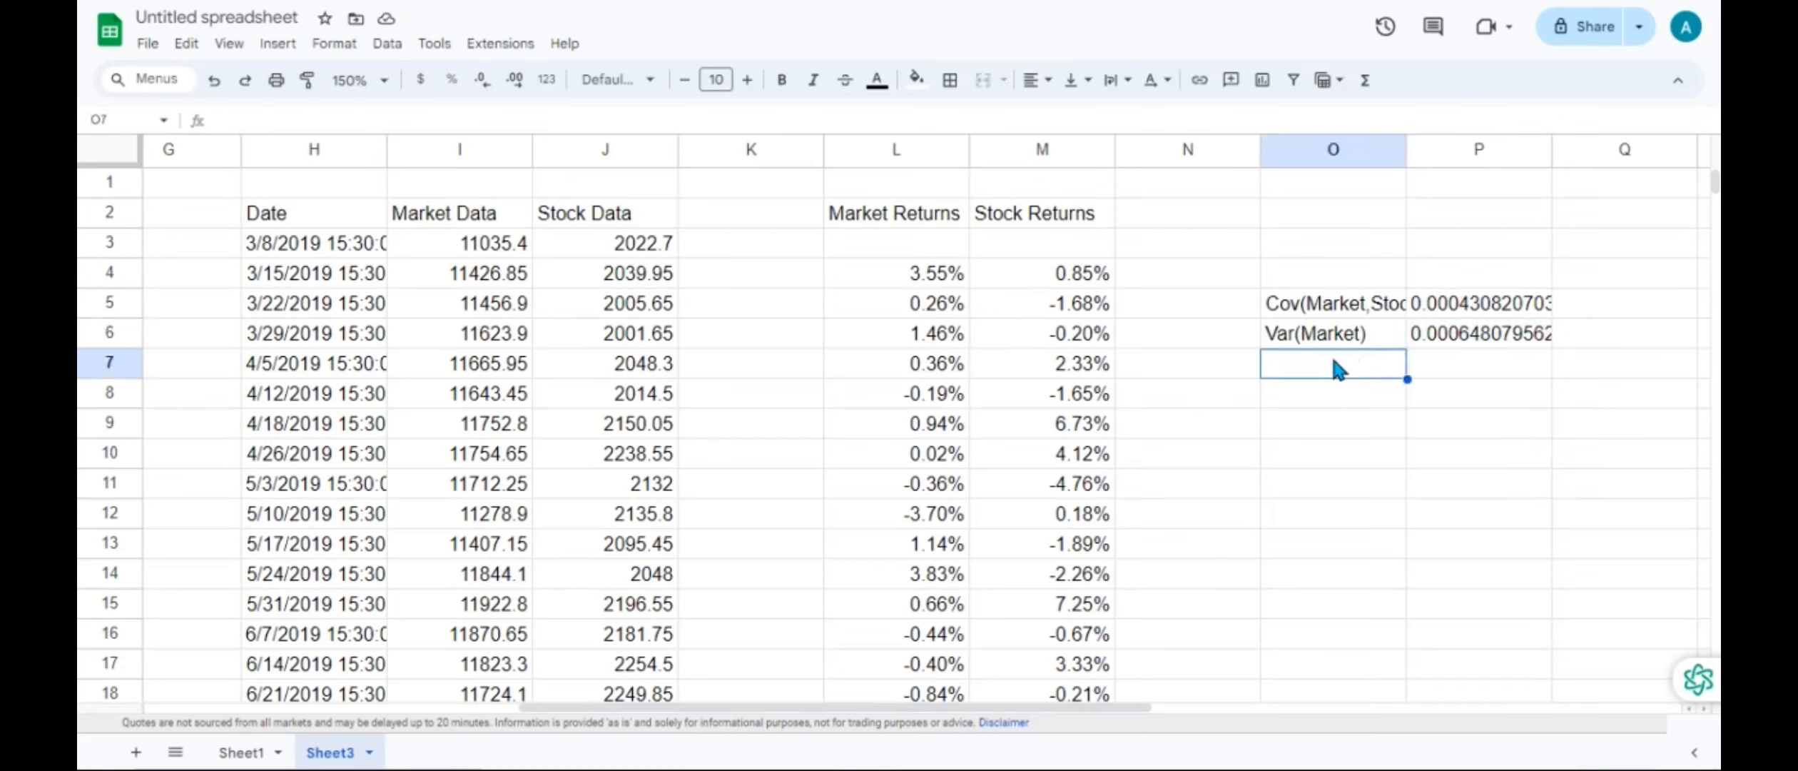
text(Beta)
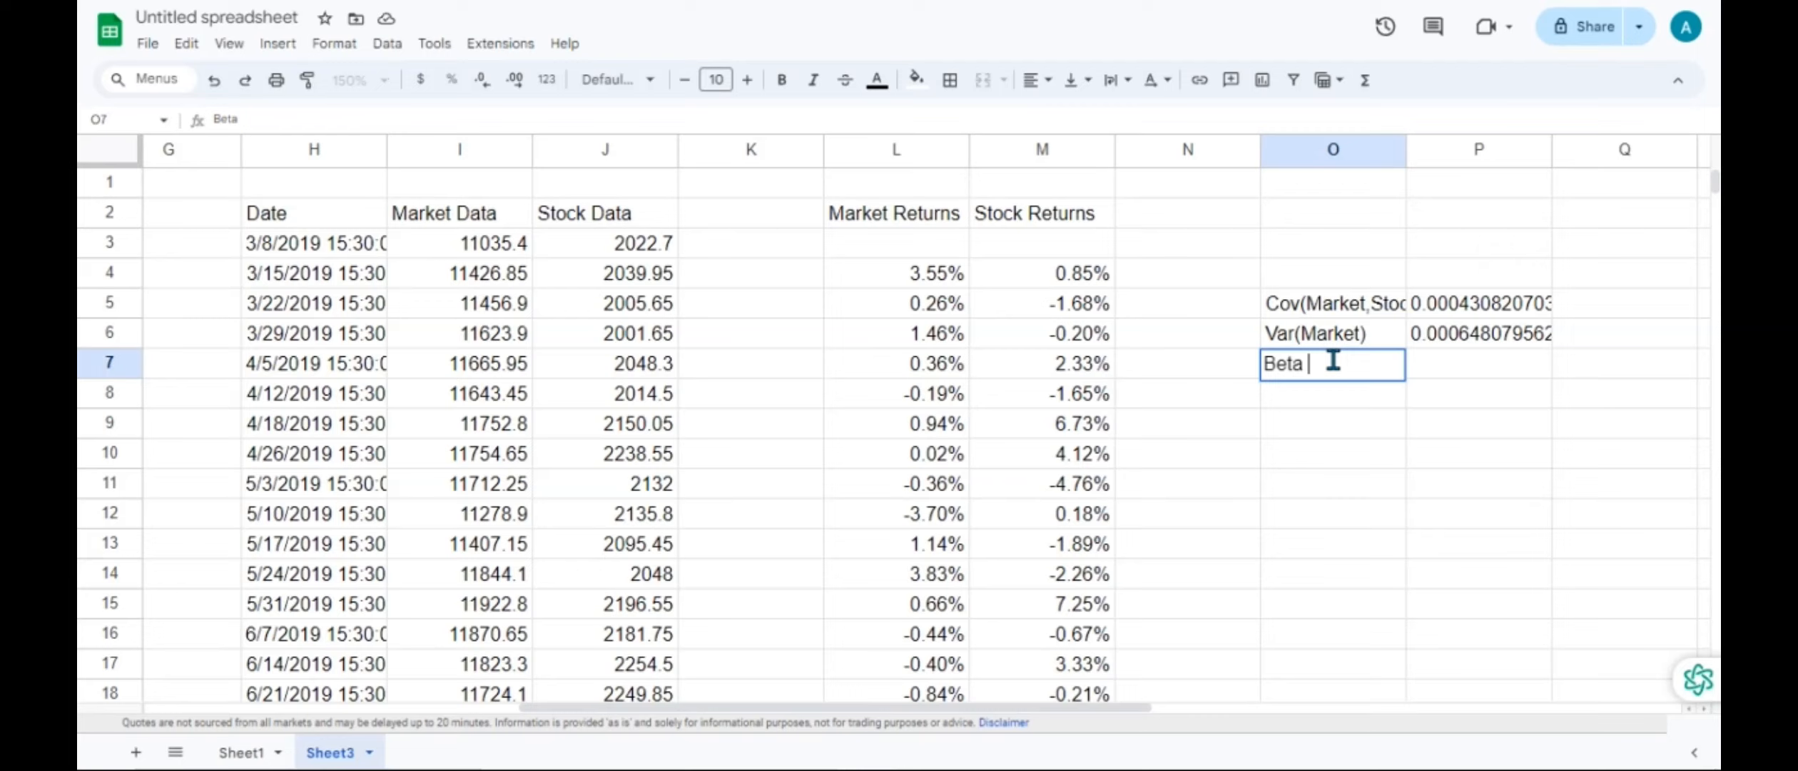
text(of TCS)
key(Tab)
text(=P5/)
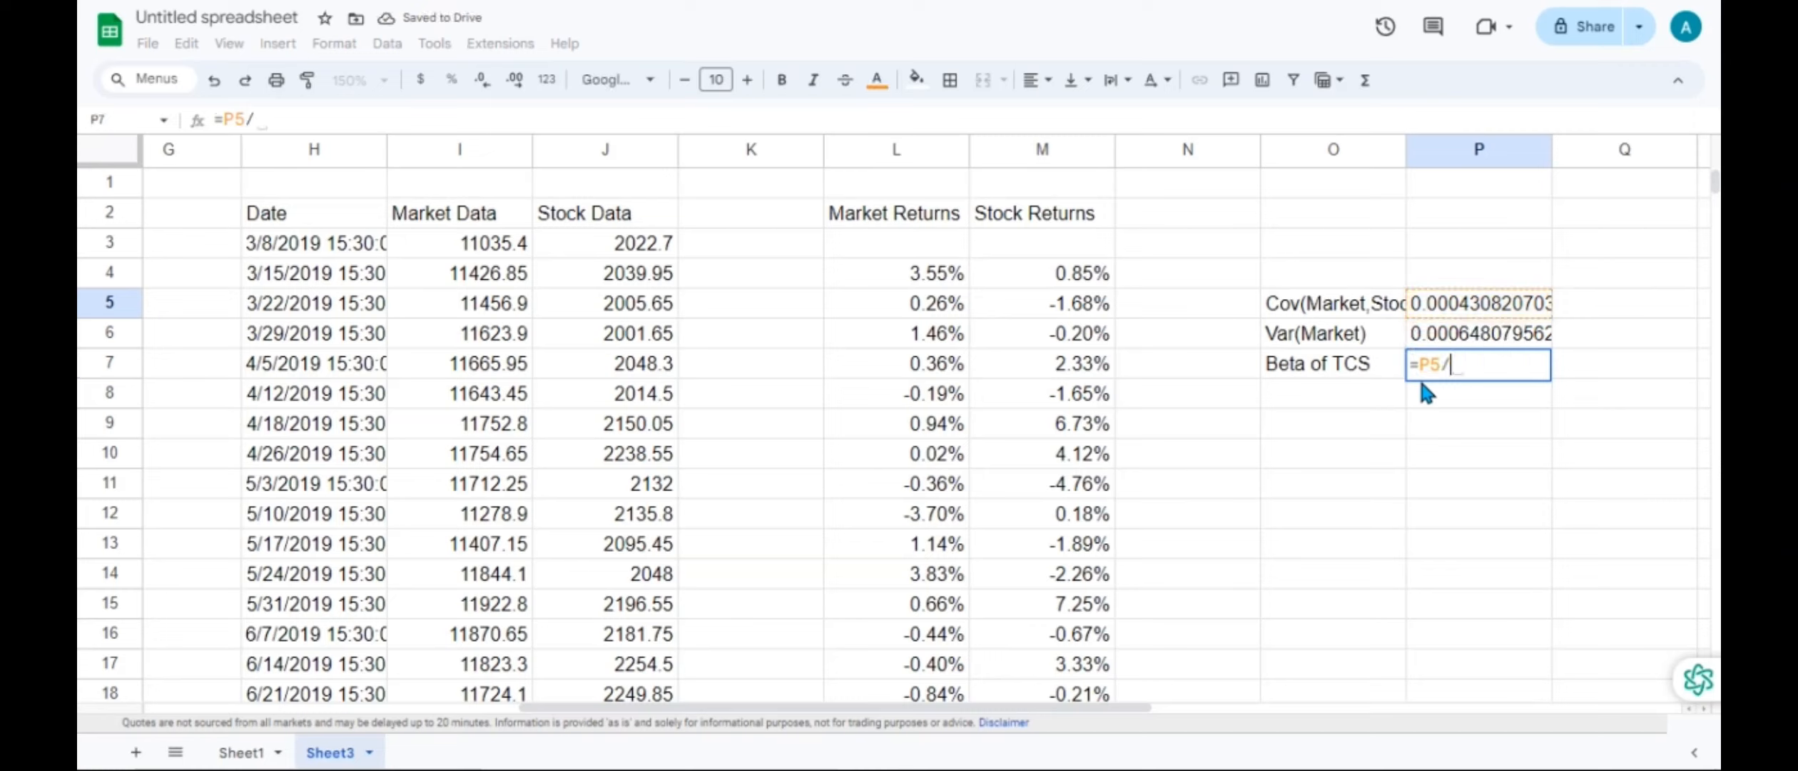
text(P6)
key(Return)
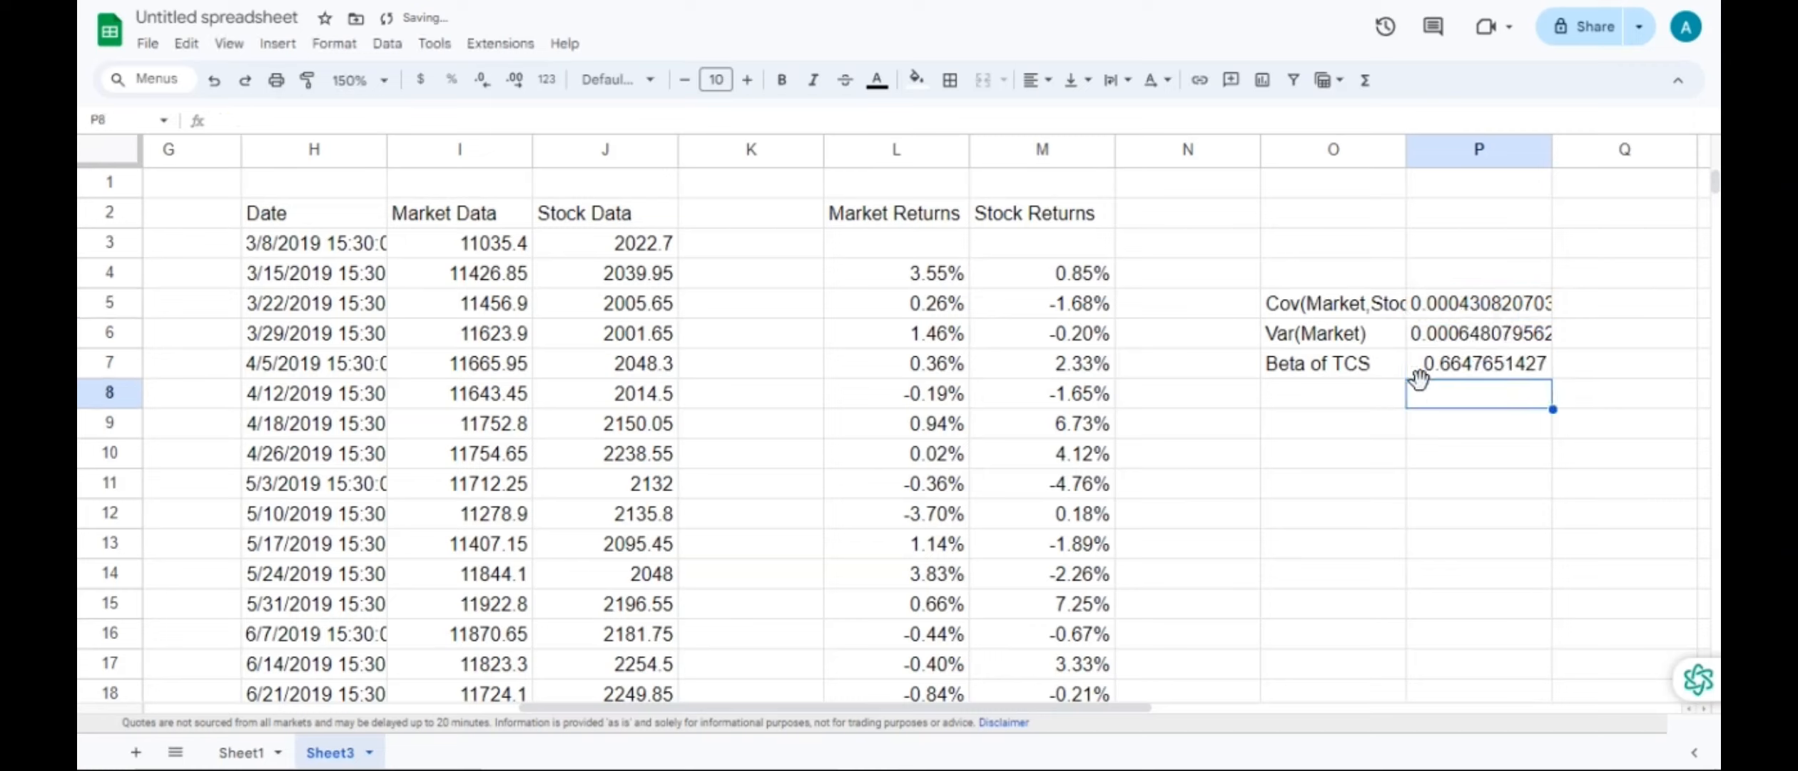
click(1473, 368)
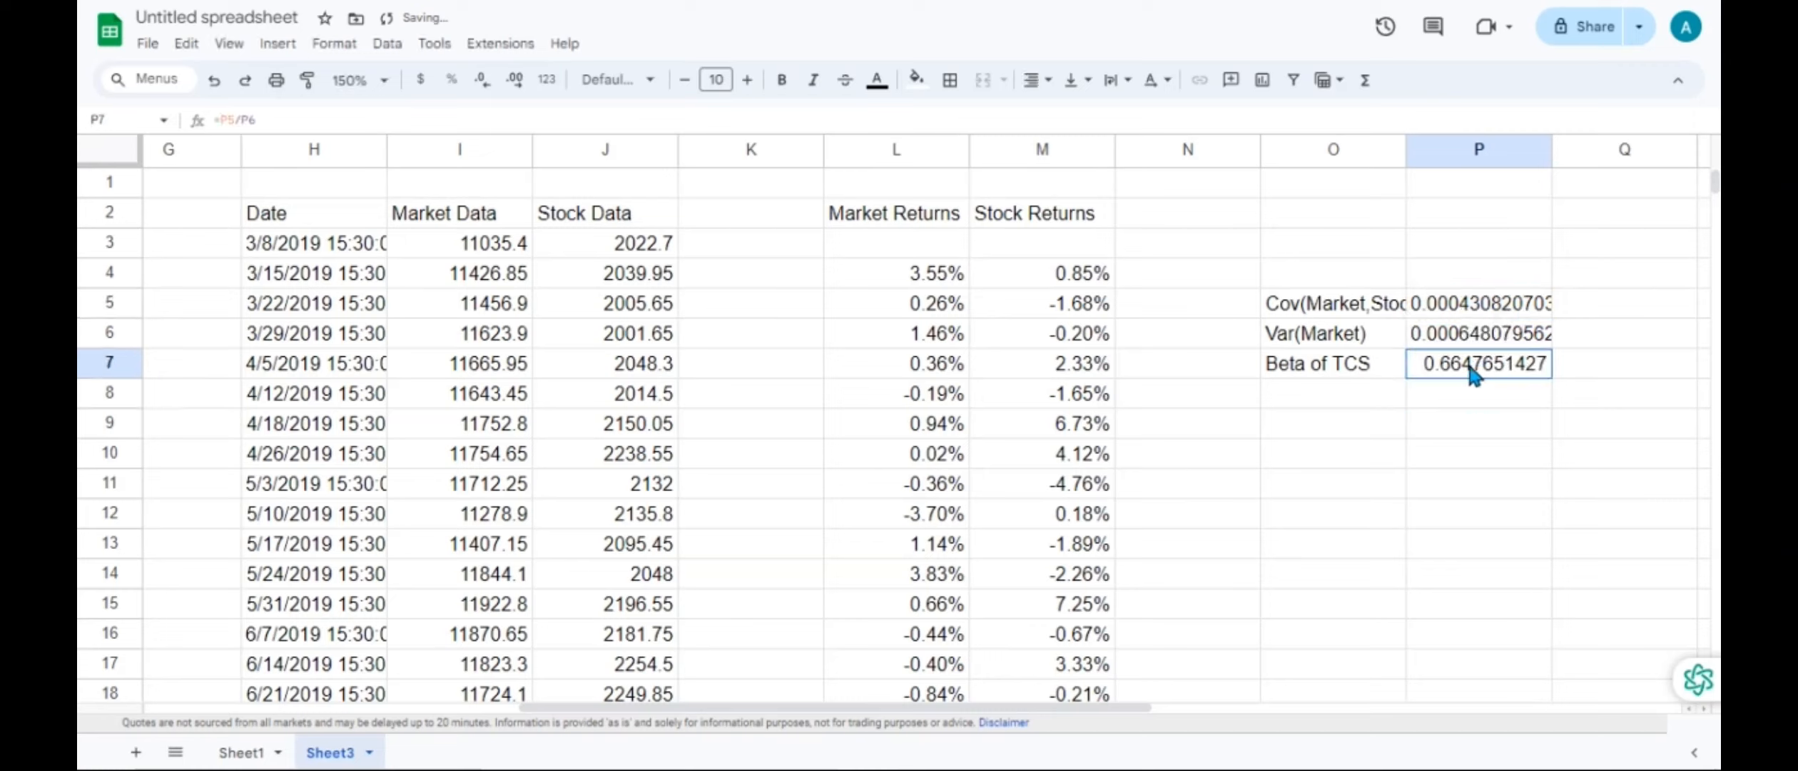
click(1466, 420)
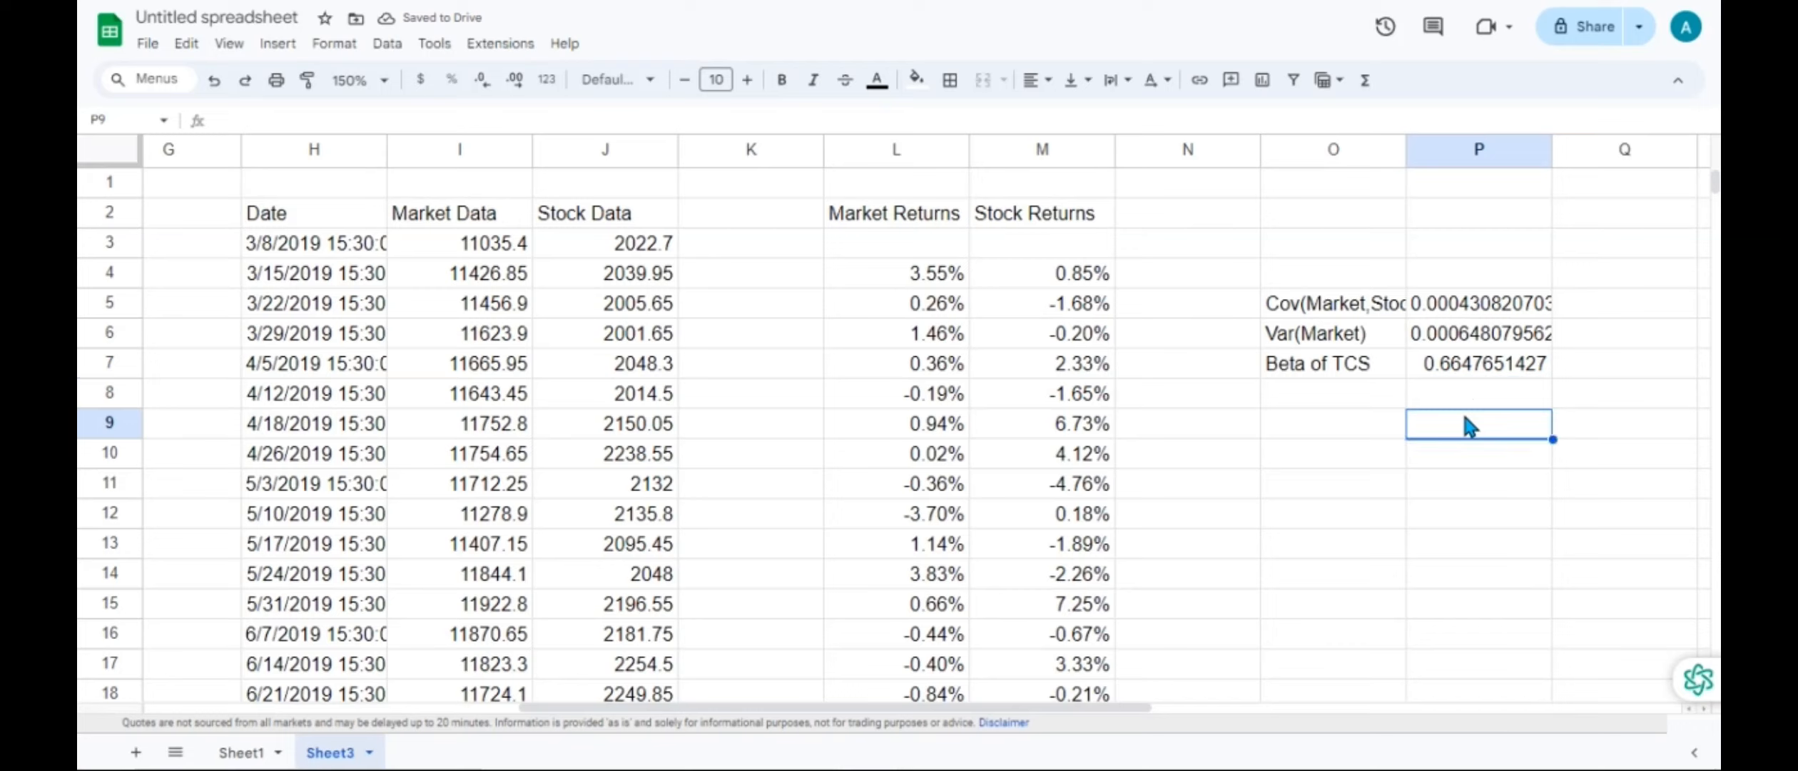